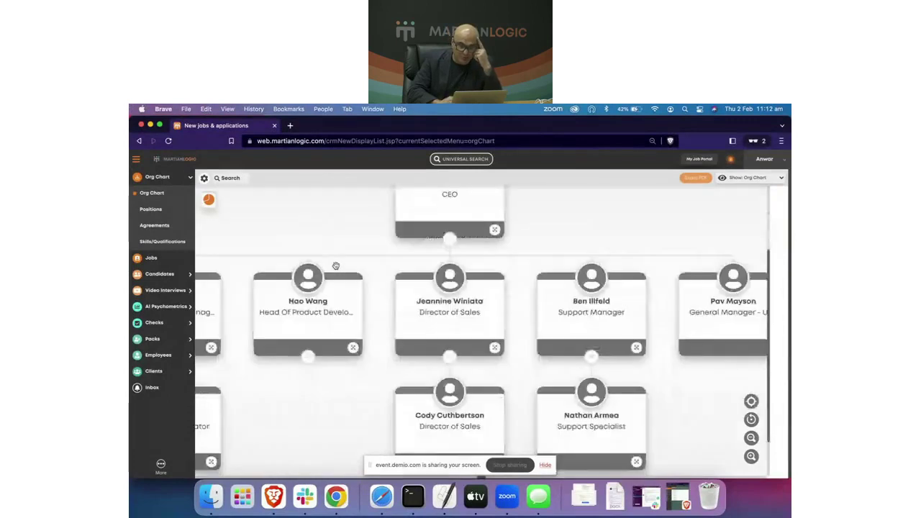
Step: Select the Director of Sales node and scroll down to show her two reports beneath it
scroll(341, 394, right, 2)
scroll(341, 394, up, 2)
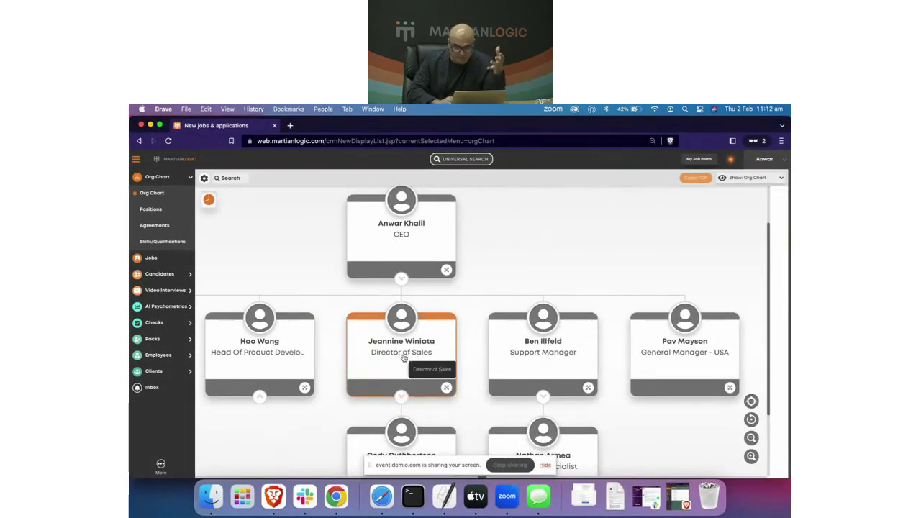
click(416, 359)
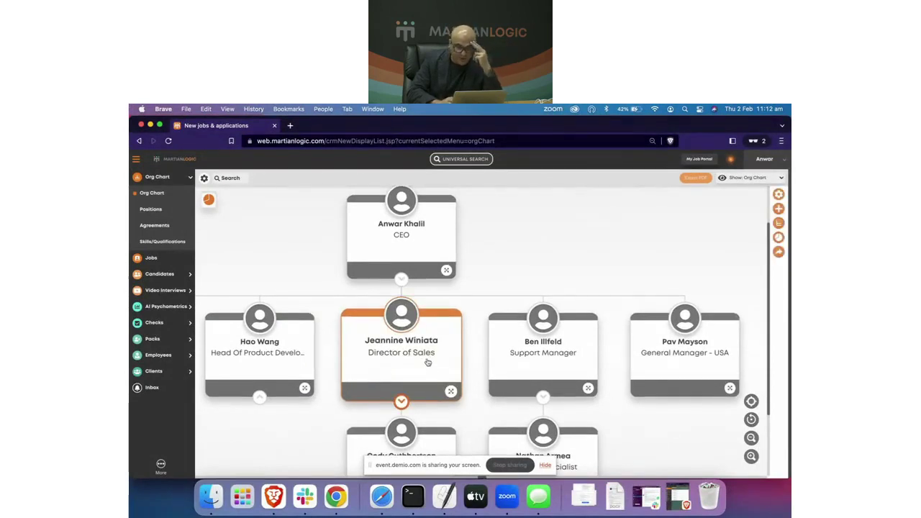
scroll(396, 375, down, 1)
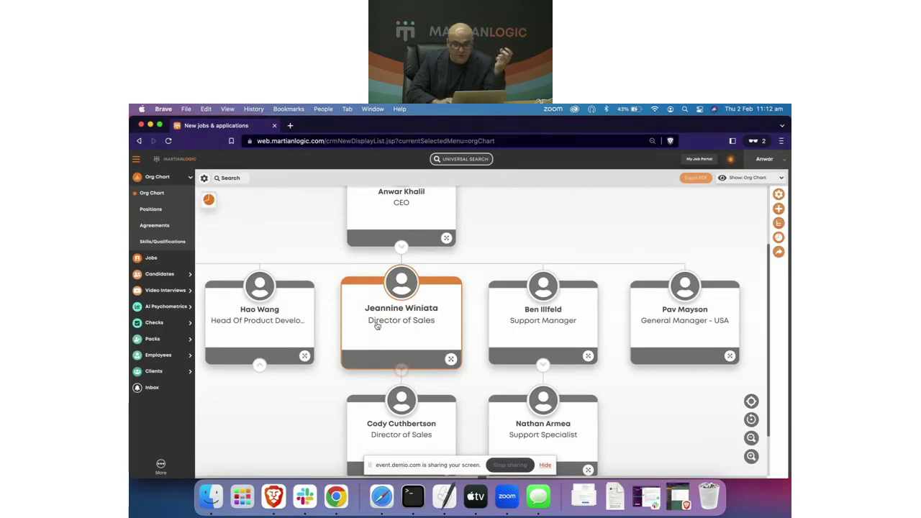
Step: Open the Director of Sales' profile and edit form, allow location access, then close Candidate Details
click(403, 285)
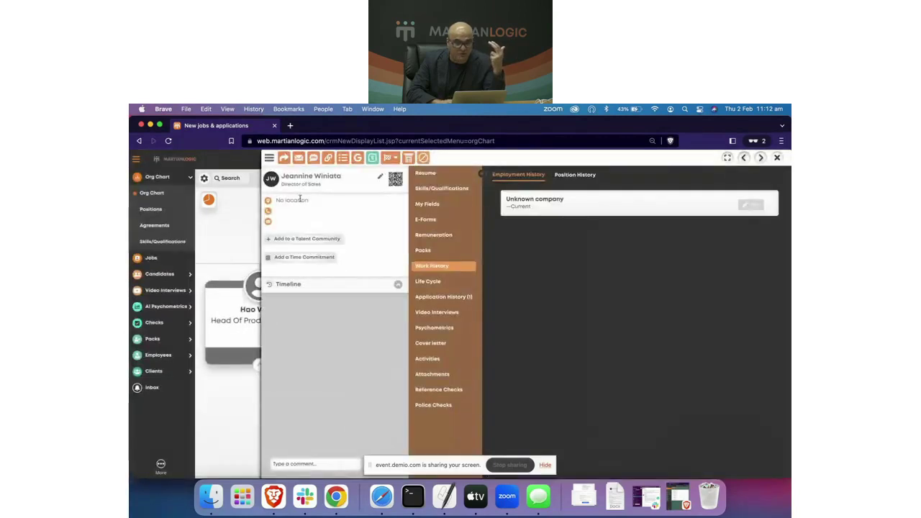
click(380, 177)
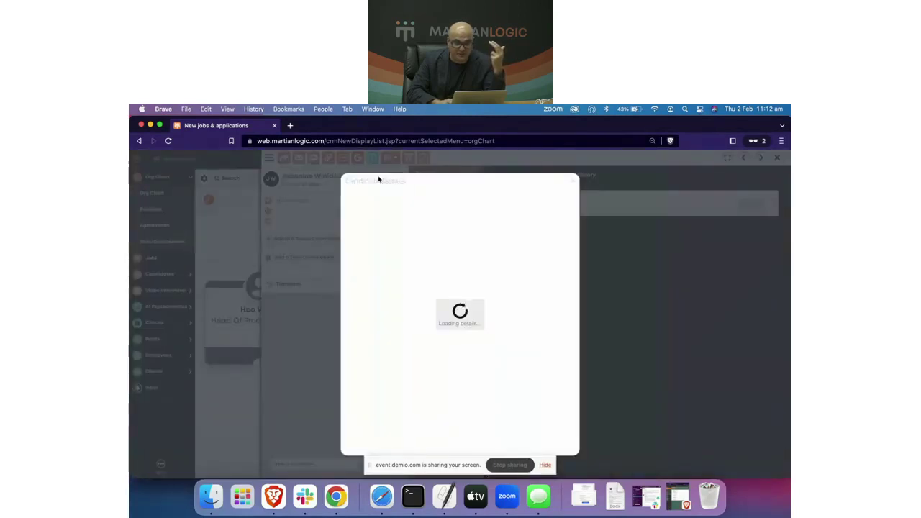
click(381, 210)
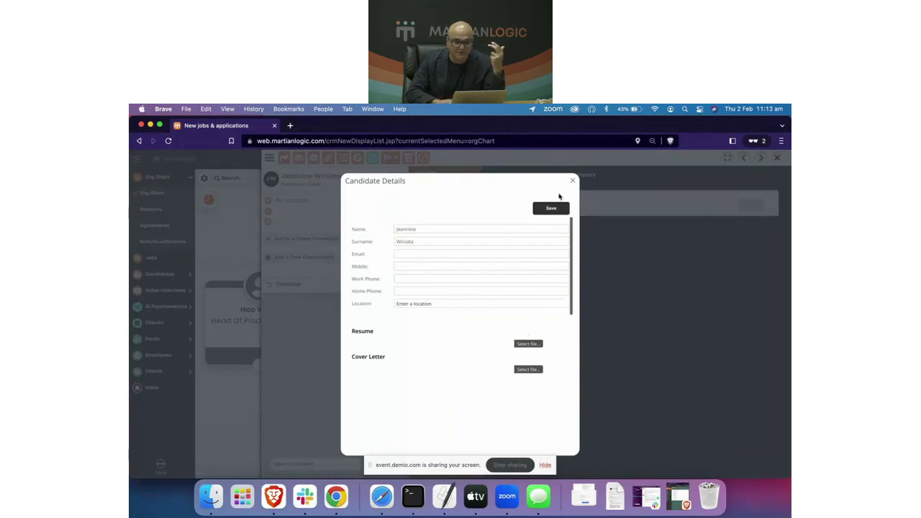
click(573, 181)
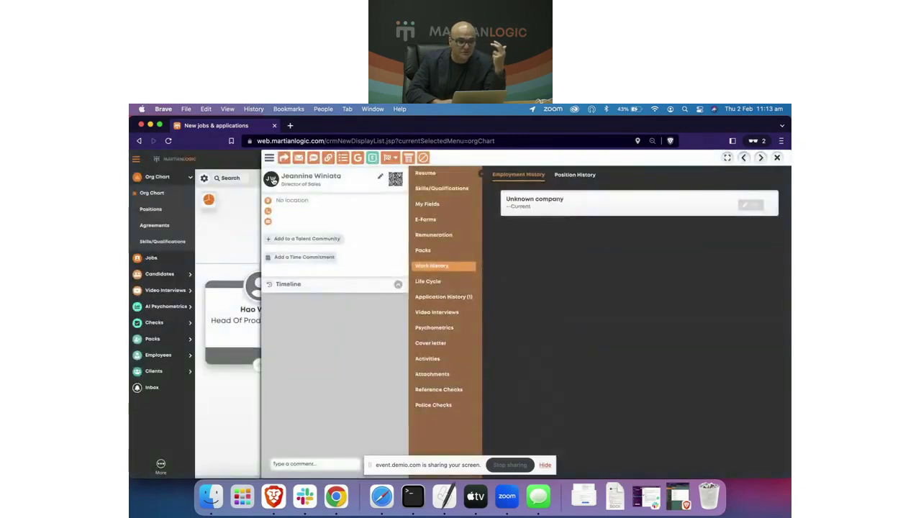
Step: Open and cancel Update Profile Picture twice, then close the profile
click(272, 181)
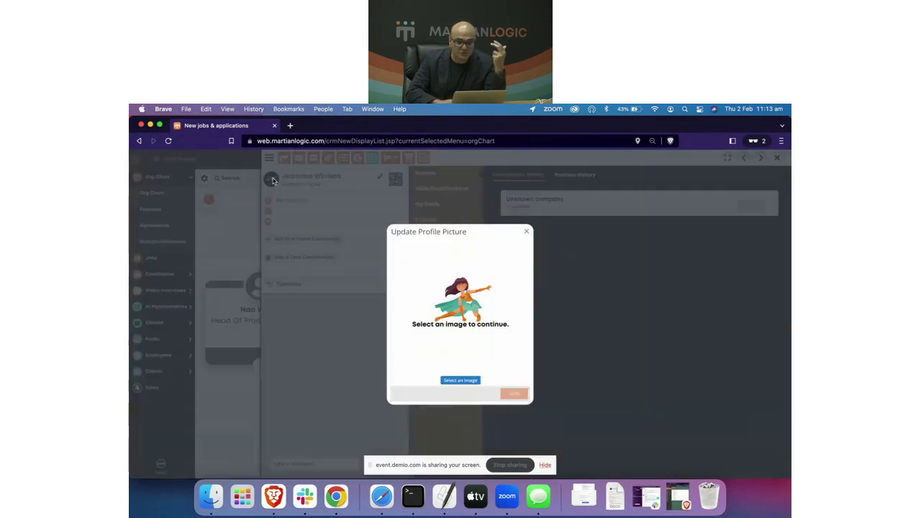
click(527, 232)
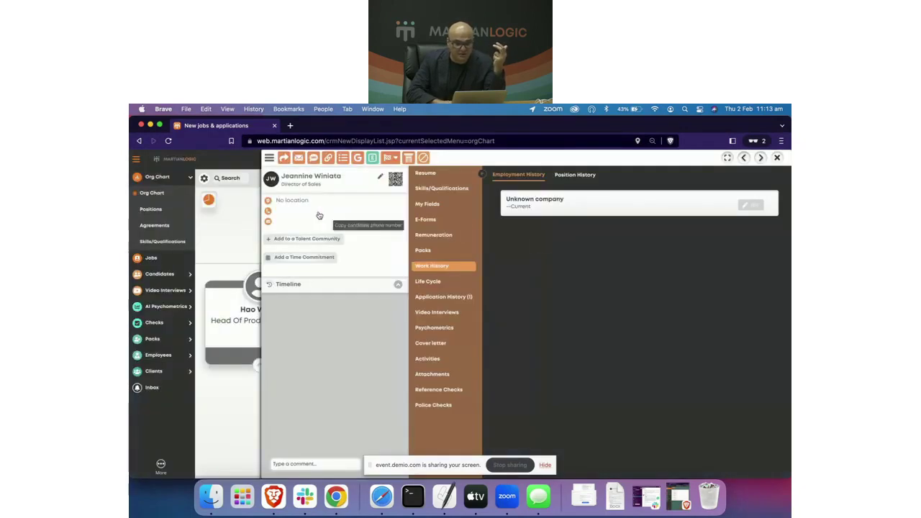
click(273, 182)
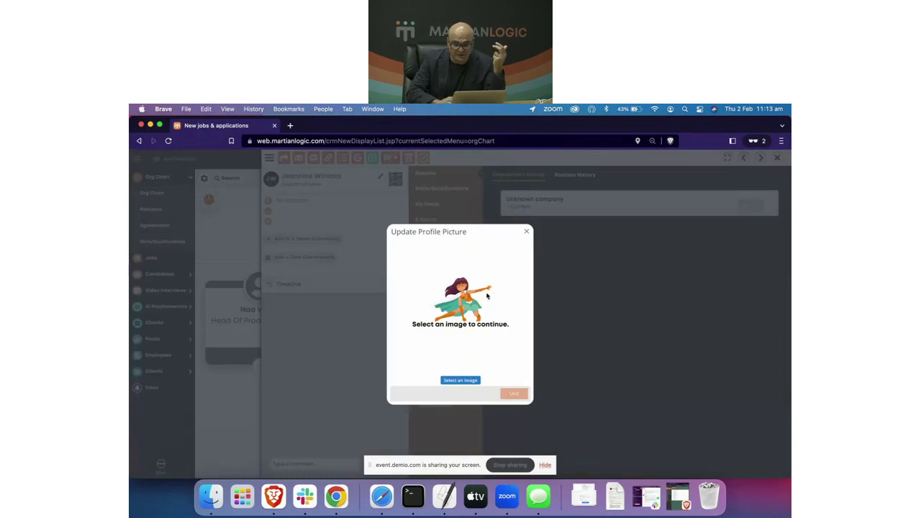
click(527, 232)
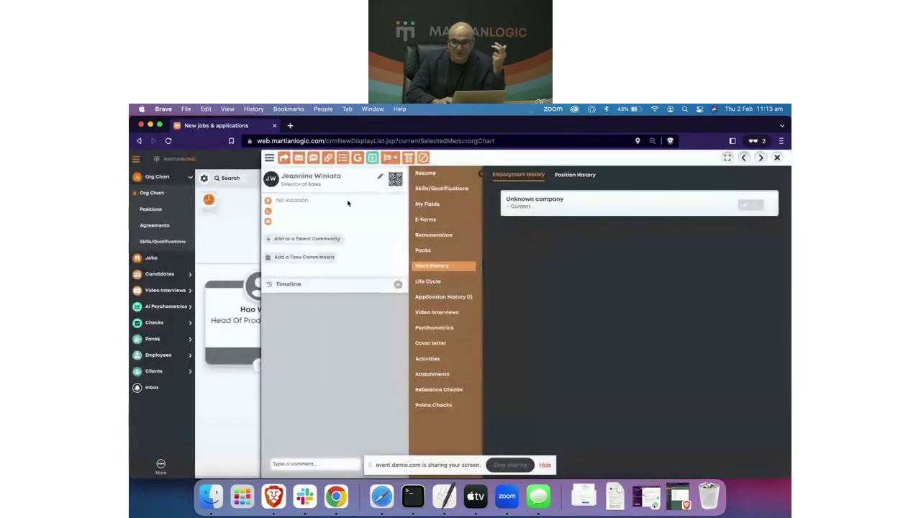
click(777, 157)
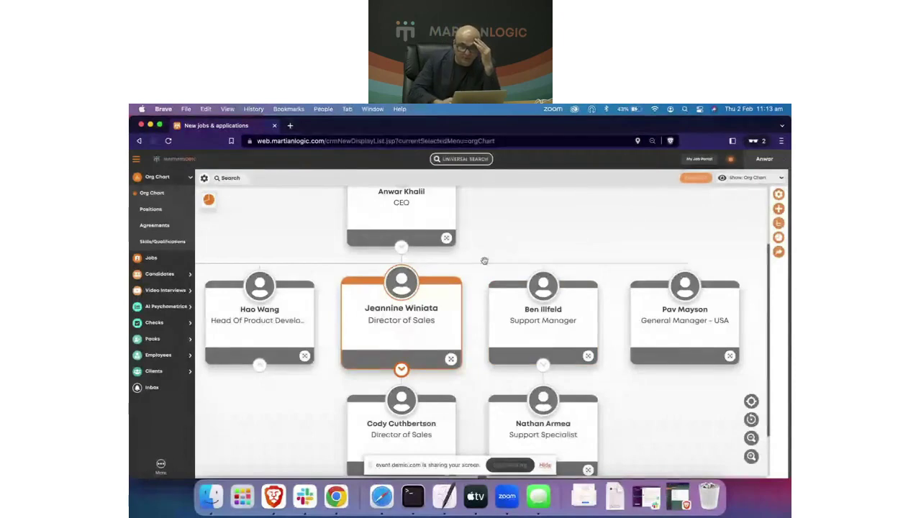
Step: Scroll the chart left, zoom the page in with Cmd+=, then back out with Cmd+-
scroll(475, 270, left, 2)
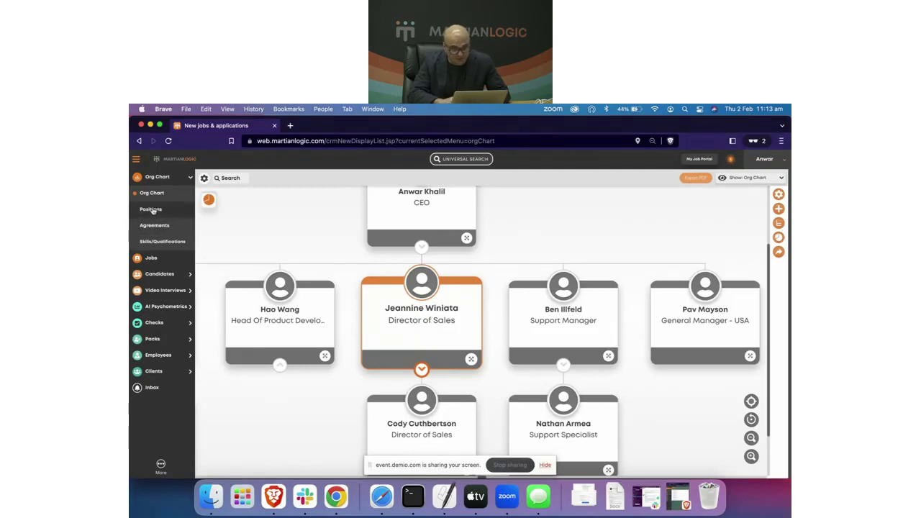
key(super+equal)
key(super+equal)
key(super+equal)
key(super+equal)
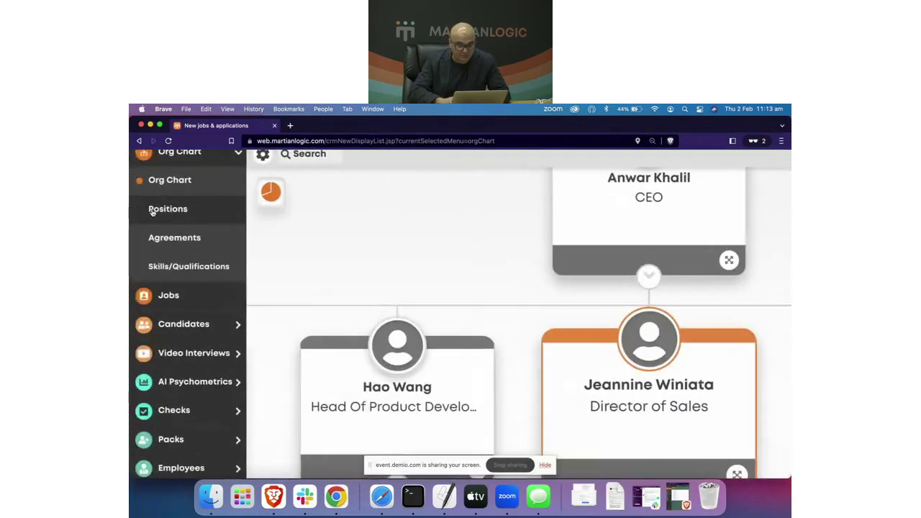
key(super+minus)
key(super+minus)
key(super+minus)
key(super+minus)
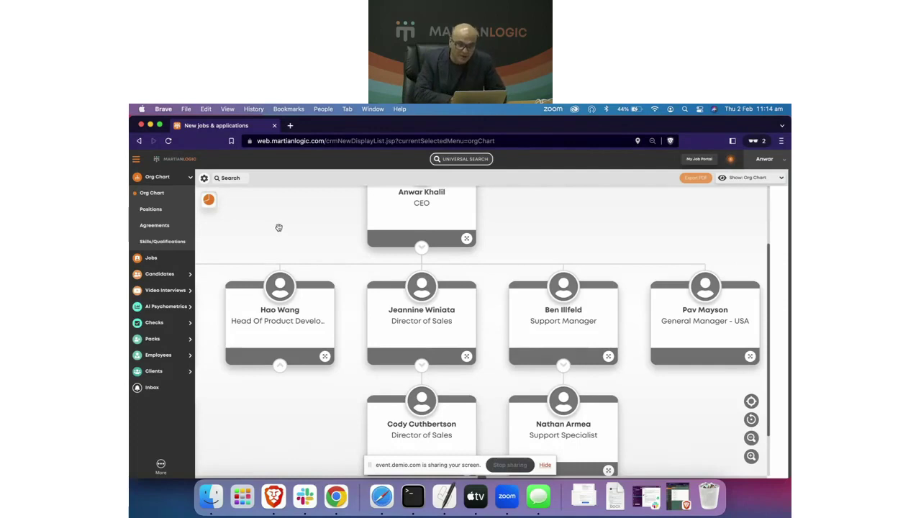
Step: Open Info Surfacing from the Global Configurations menu
click(428, 338)
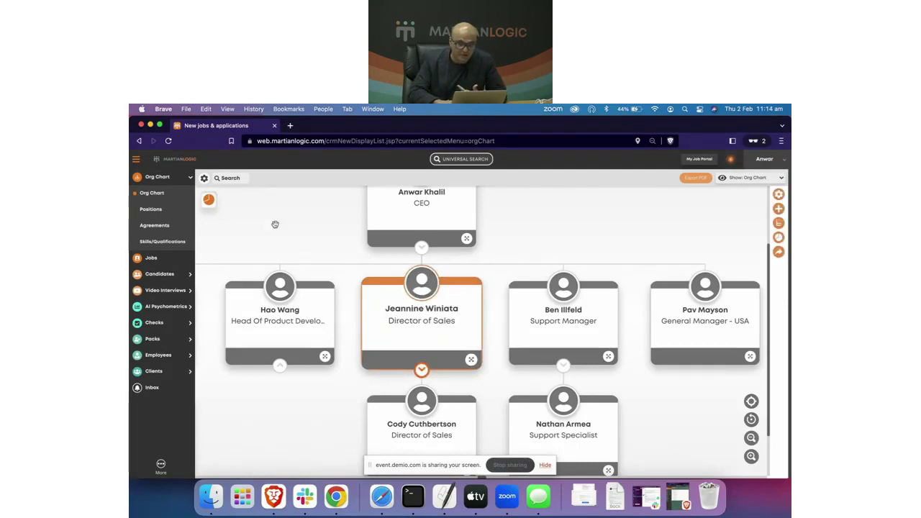
click(204, 179)
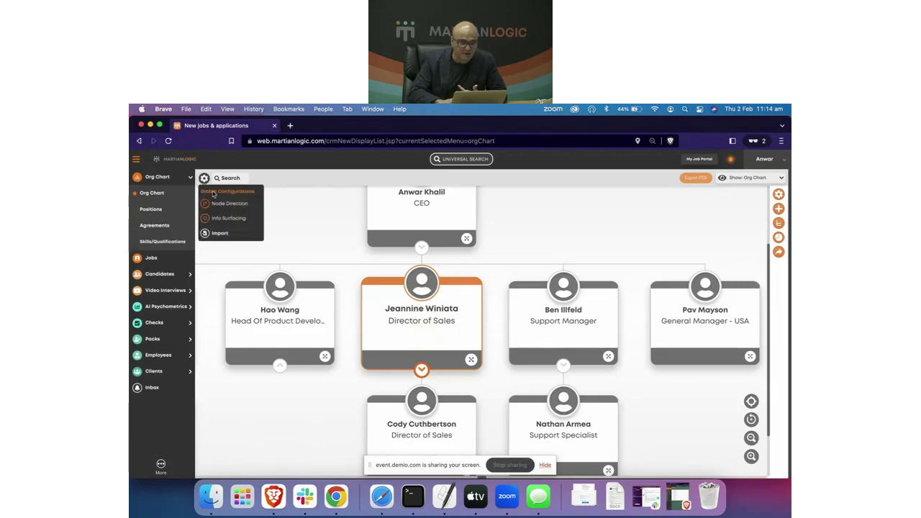
scroll(228, 205, up, 5)
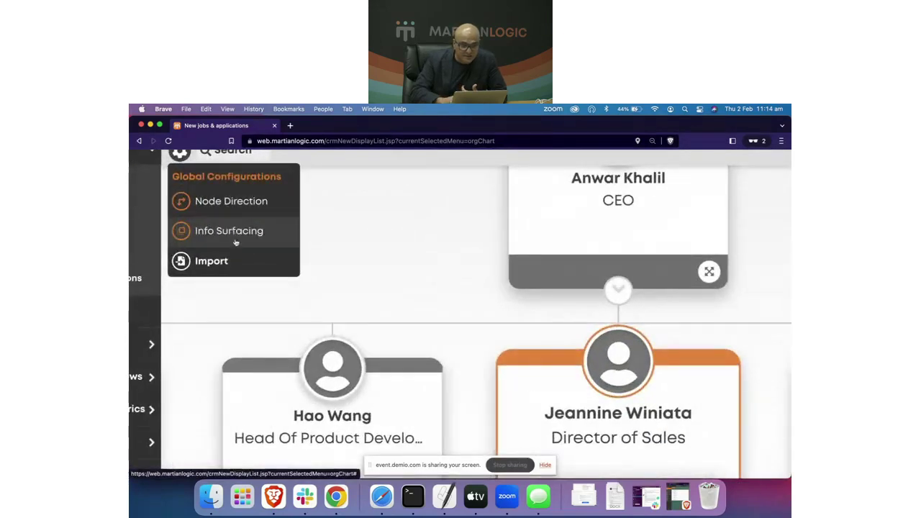
scroll(236, 242, down, 5)
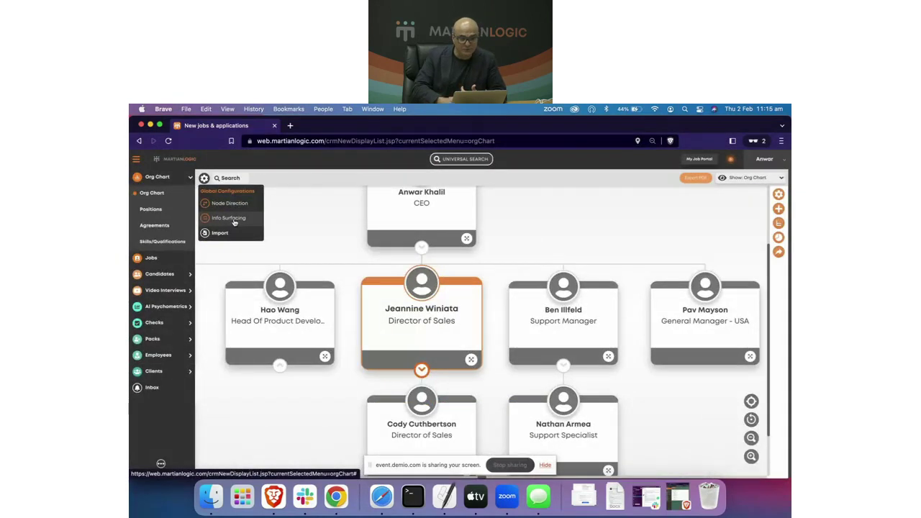
click(232, 218)
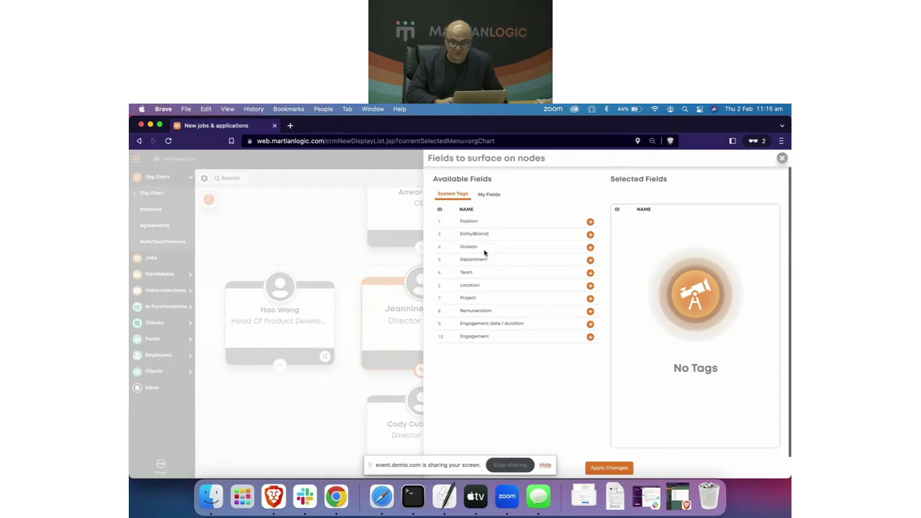
Step: Add Division, Team and Project to the node fields and Department to the 'more' popup
click(590, 247)
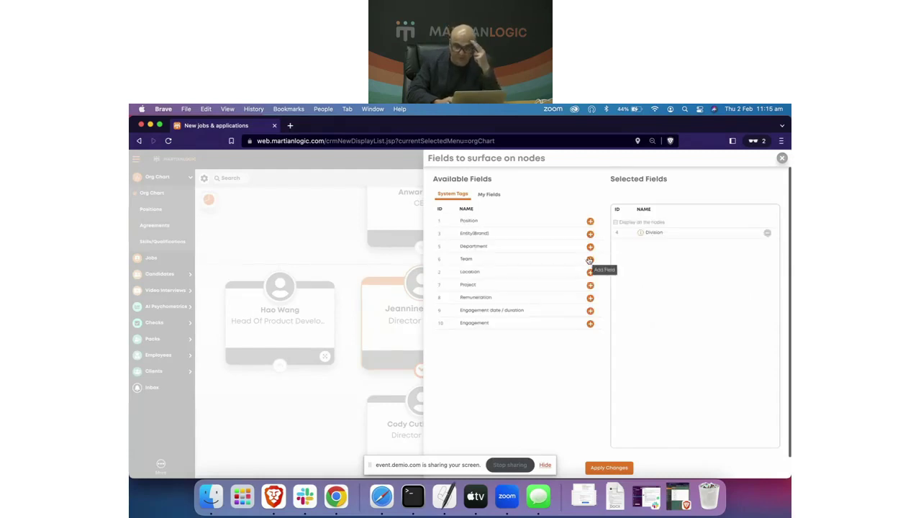
click(591, 259)
click(590, 272)
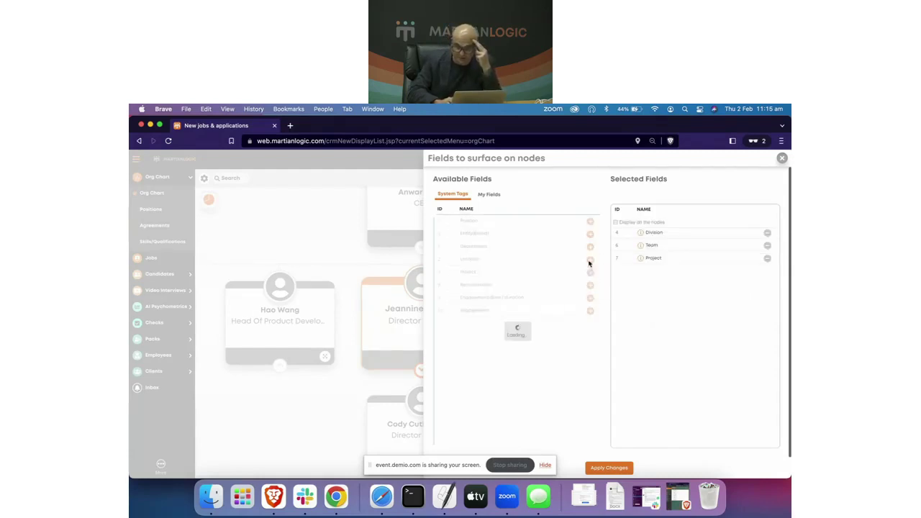
click(591, 247)
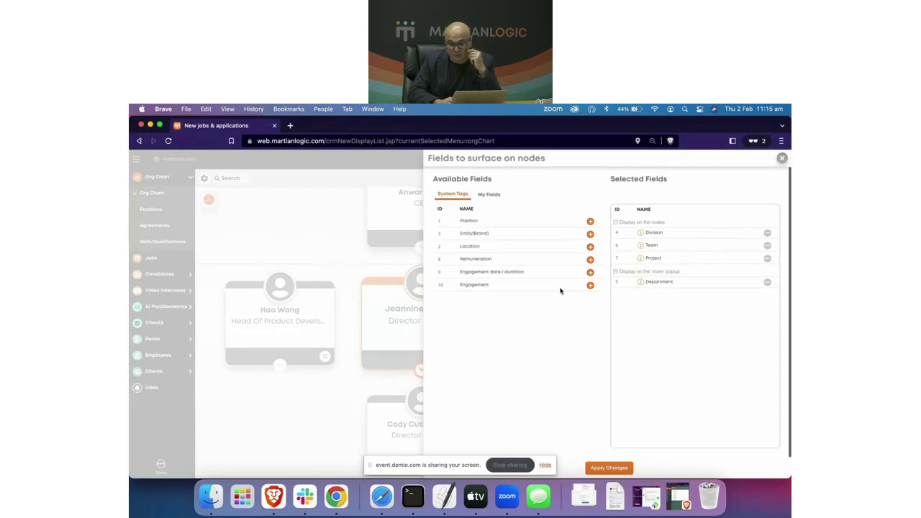
Step: Add Remuneration Max FTE and Engagement duration value to the 'more' popup, then close the settings
click(590, 260)
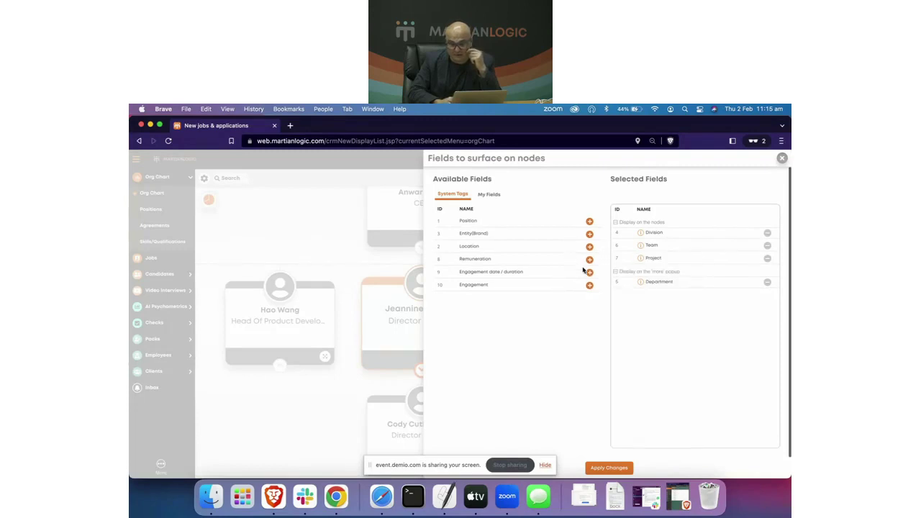
click(590, 271)
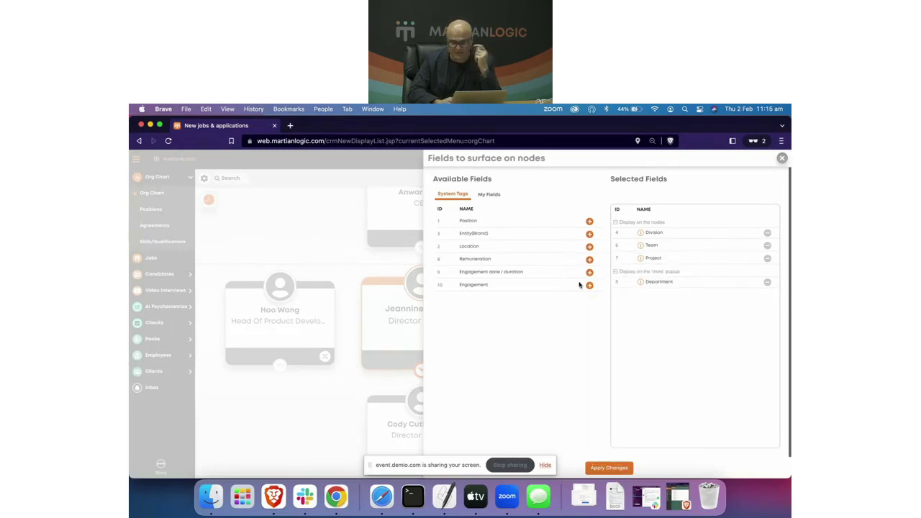
click(587, 275)
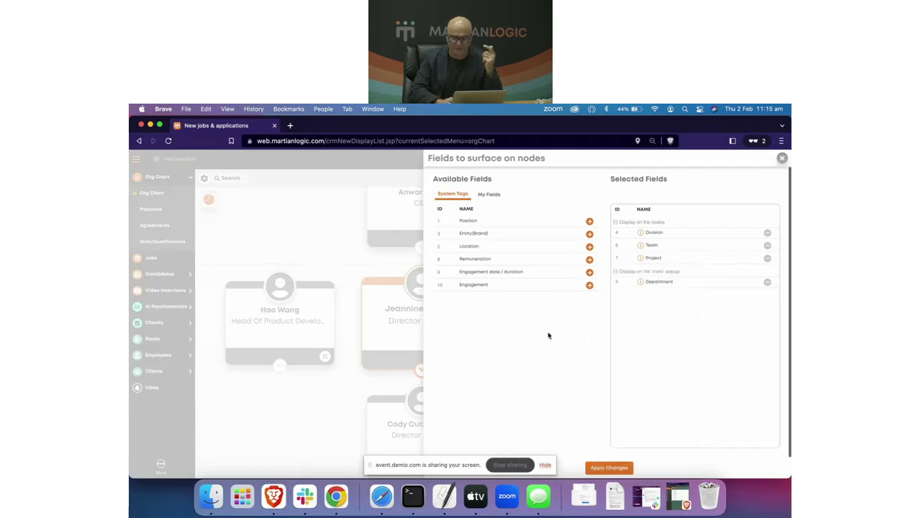
click(589, 277)
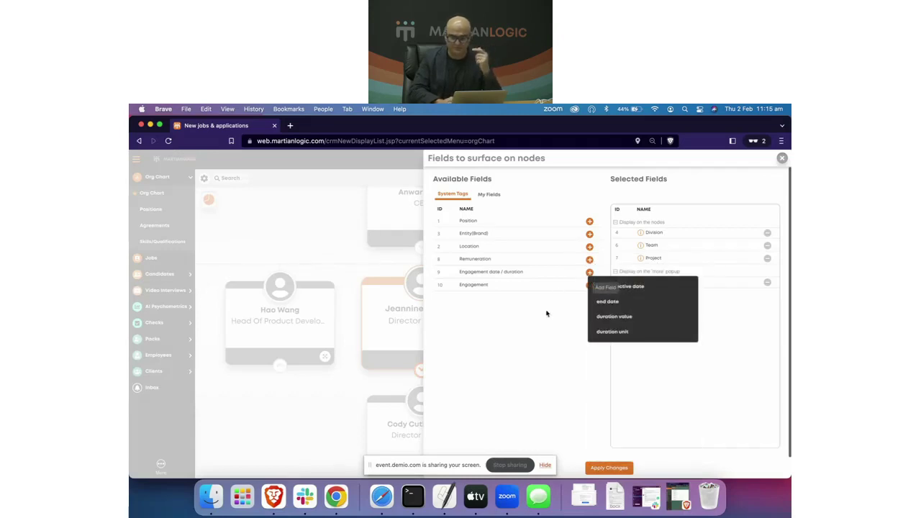
click(589, 262)
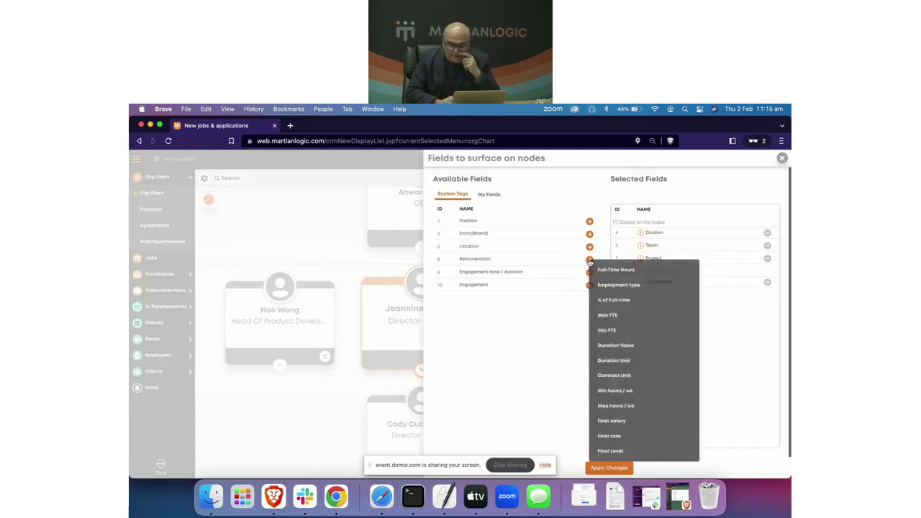
click(613, 317)
click(590, 272)
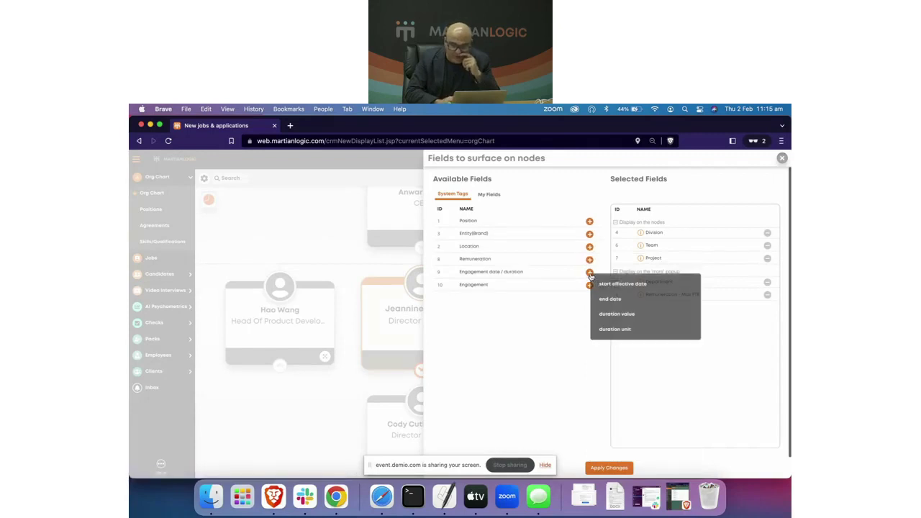
click(617, 313)
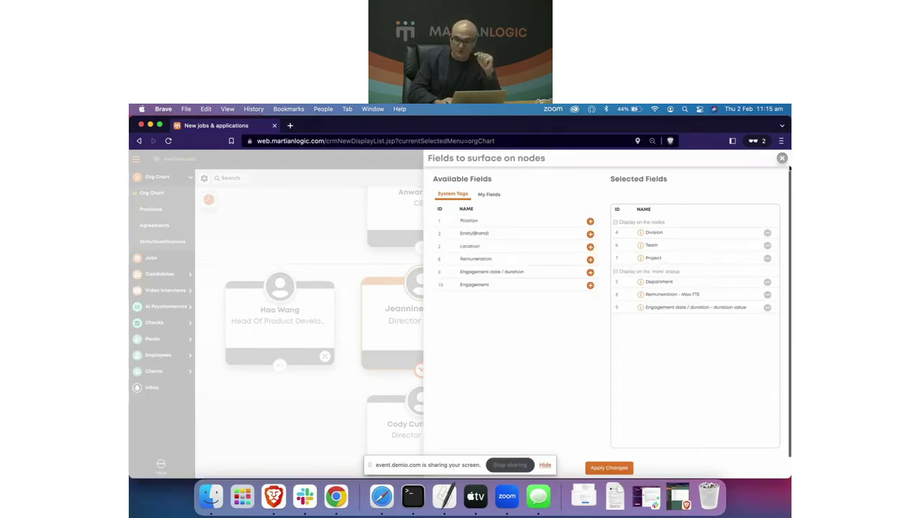
click(781, 159)
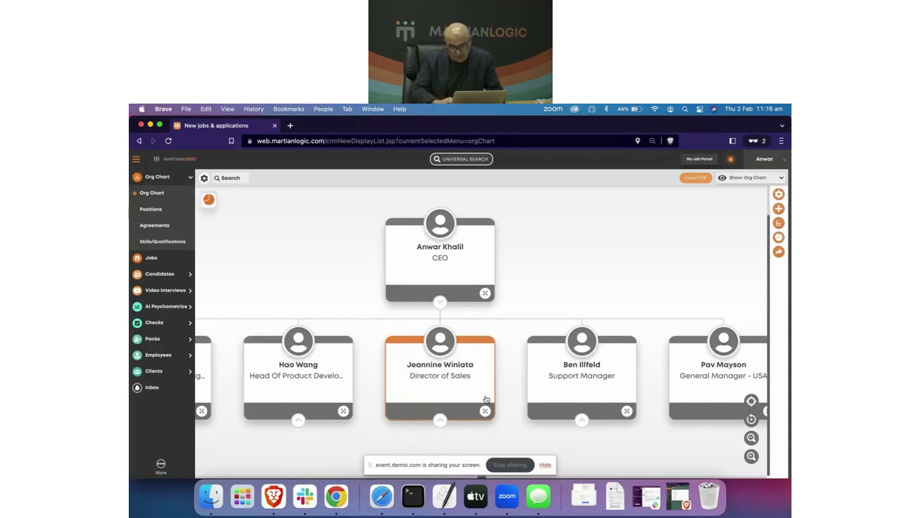
Step: Scroll the chart right until all four of the CEO's direct reports are fully visible
scroll(474, 390, right, 2)
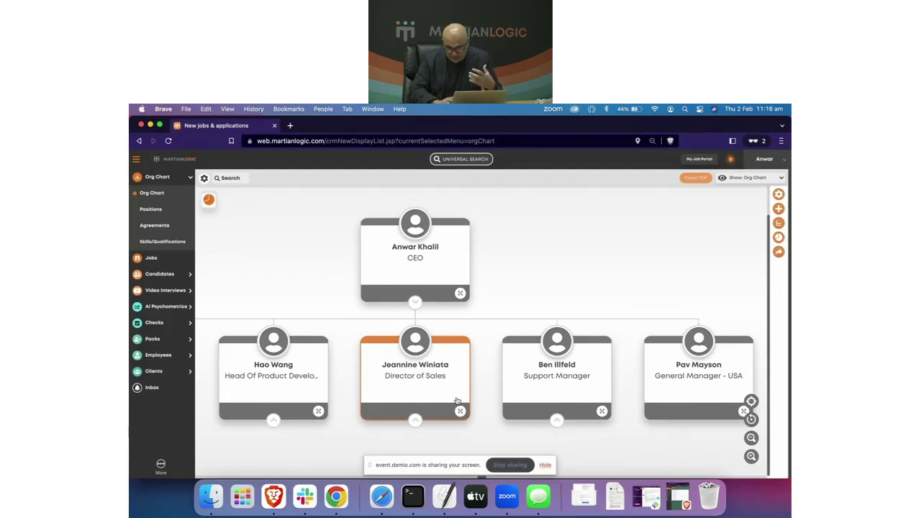
click(457, 401)
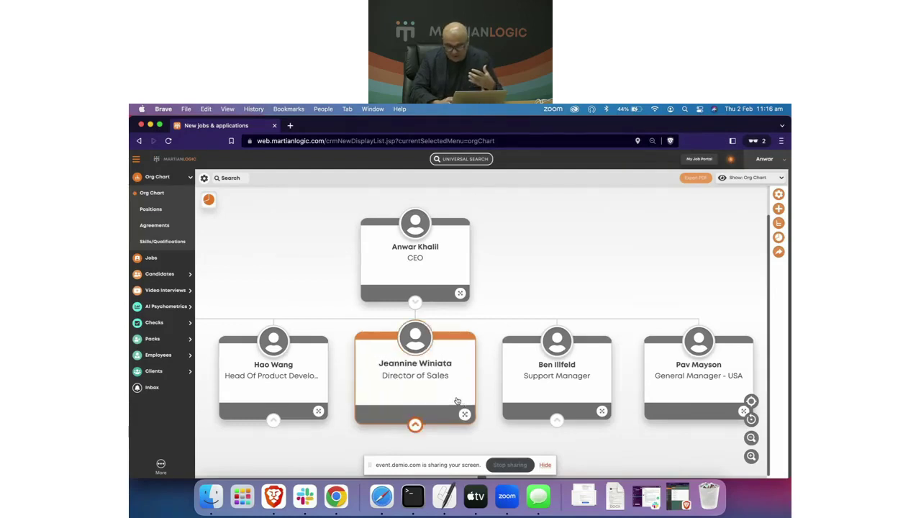
click(516, 275)
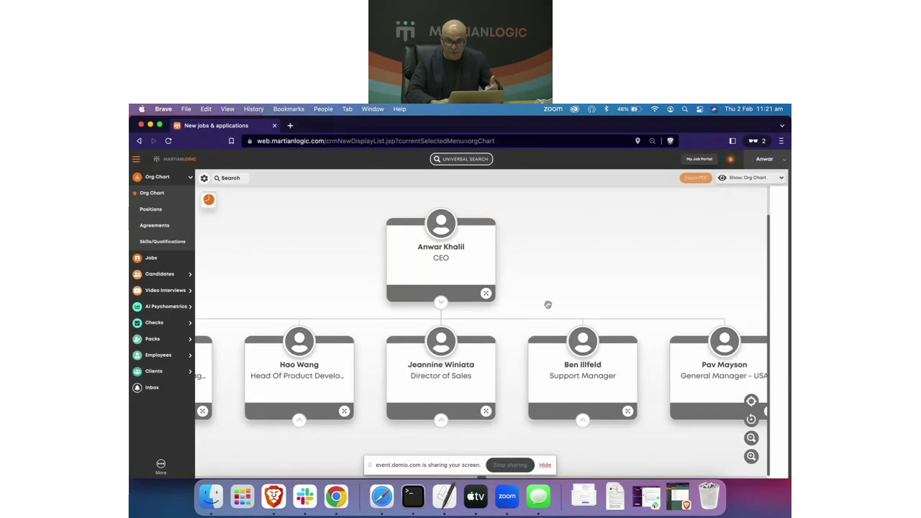
Step: Expand the Director of Sales card to show its direct report, then select the Support Manager card
click(441, 425)
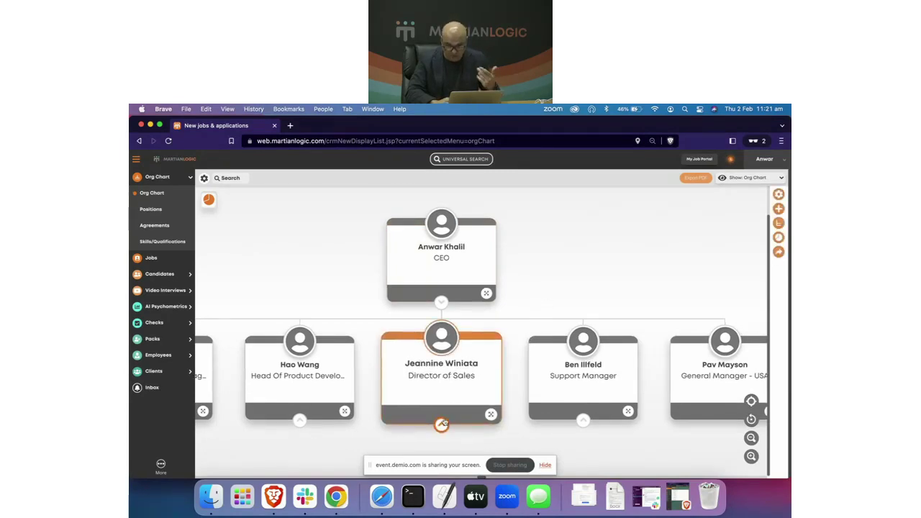
click(441, 426)
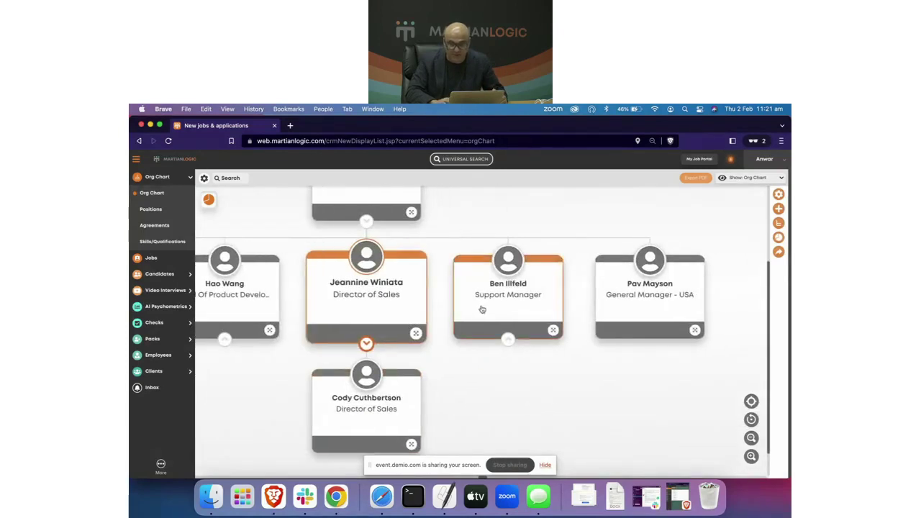
click(482, 309)
Step: Open the New Org Node form, type and clear 'Wo' in the position field, then close it unsaved
click(779, 208)
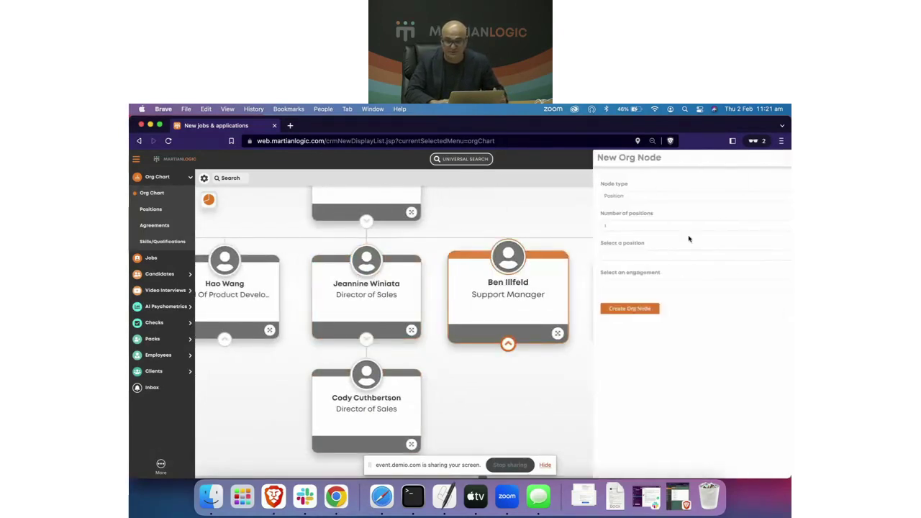
click(636, 257)
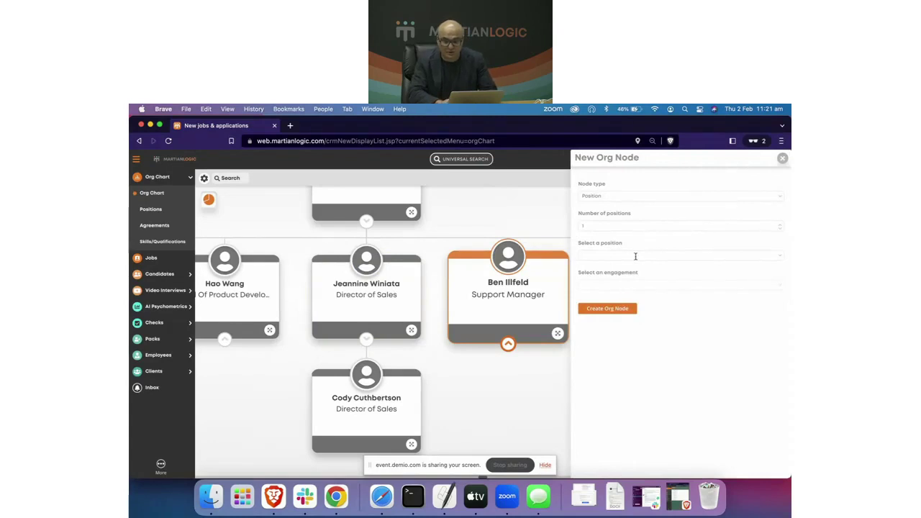
text(Wo)
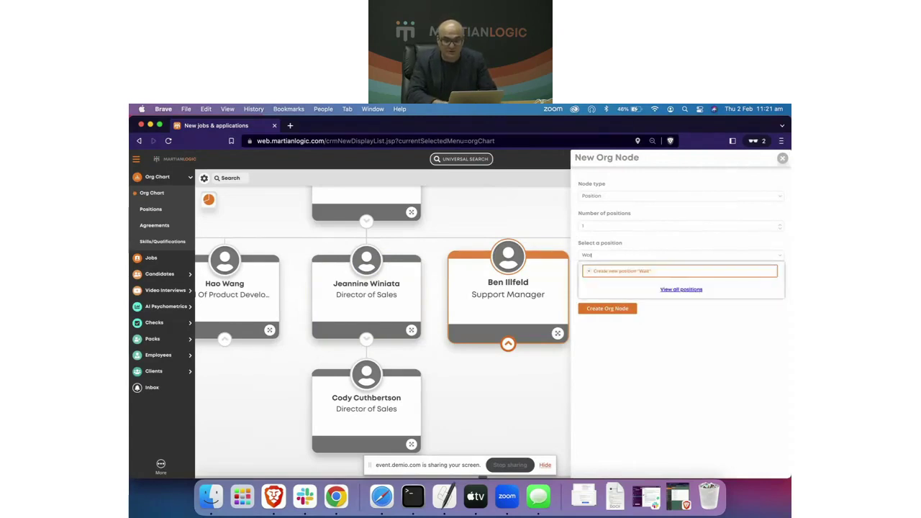
key(BackSpace)
key(BackSpace)
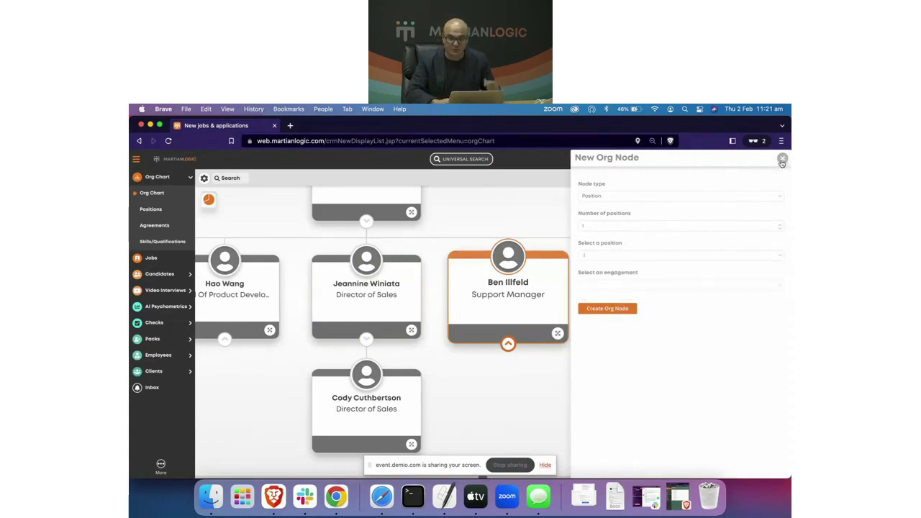
click(783, 159)
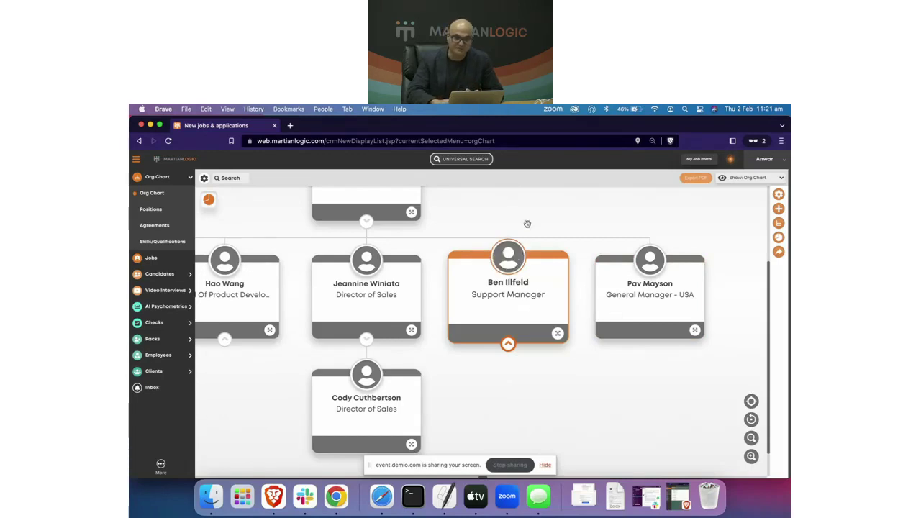
Step: Centre the chart on the CEO card and drag the window right to reveal the browser behind
scroll(529, 209, up, 2)
scroll(529, 208, left, 3)
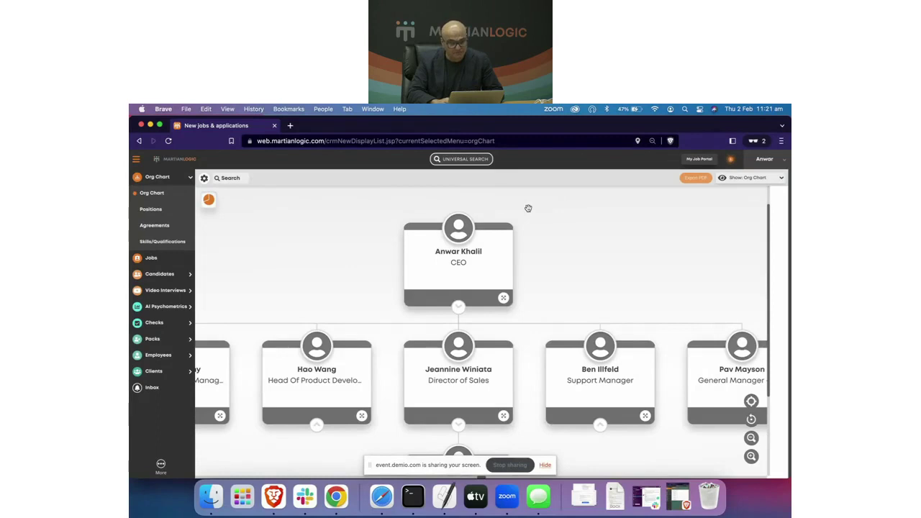
scroll(529, 208, left, 2)
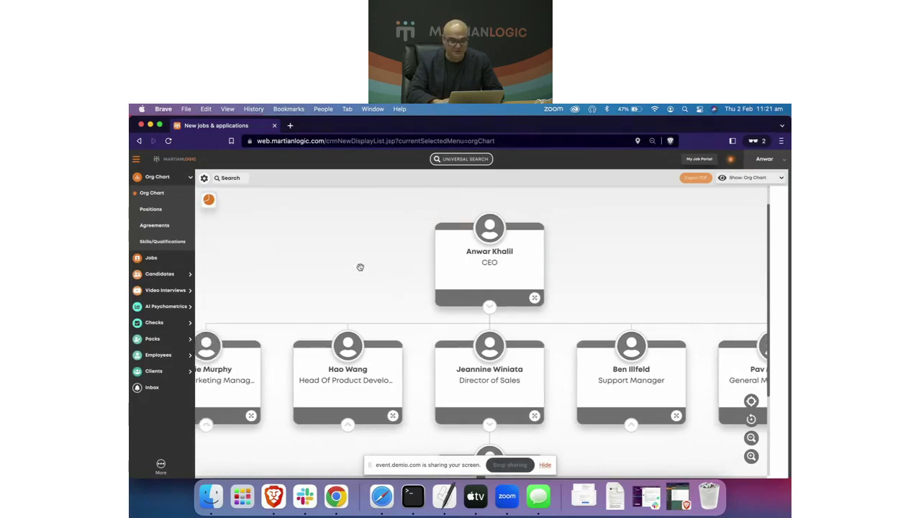
scroll(360, 267, left, 1)
scroll(361, 267, right, 1)
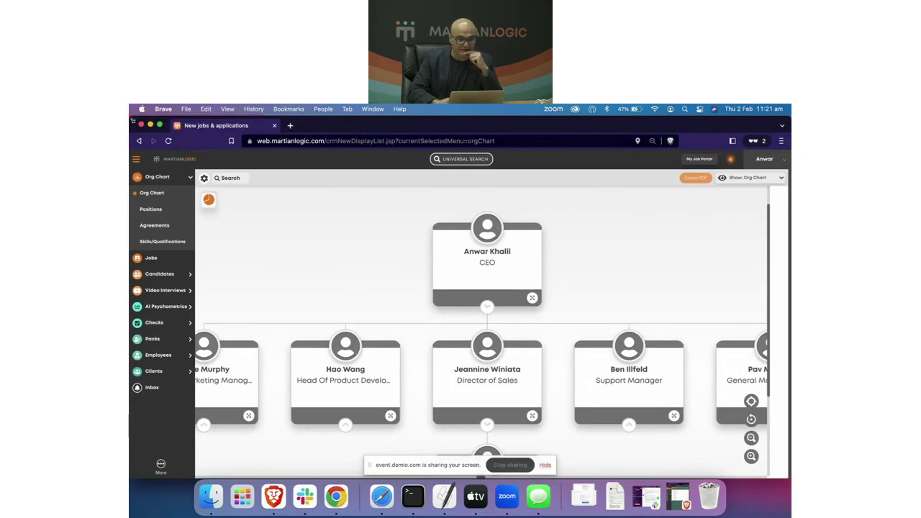
drag(136, 125, 259, 107)
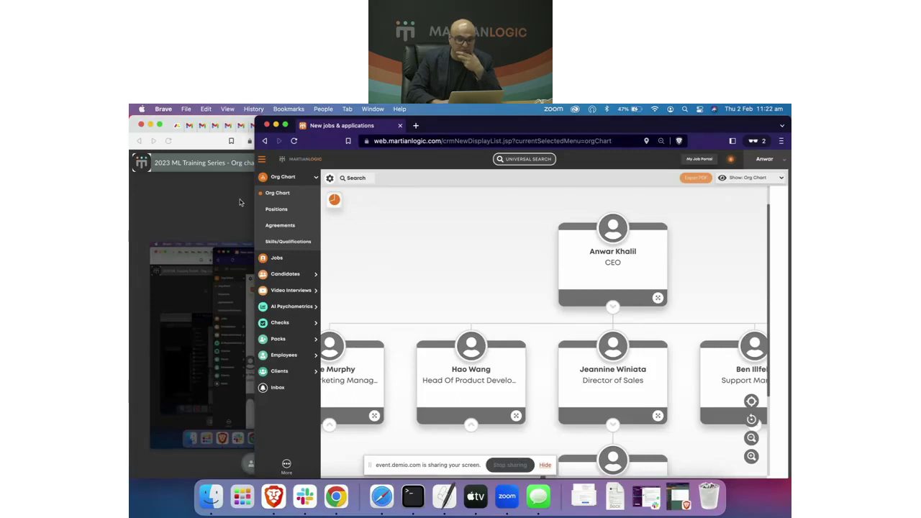
Step: Switch to the jobs and applications window, minimise the org chart, and expand the jobs list to full width
click(372, 109)
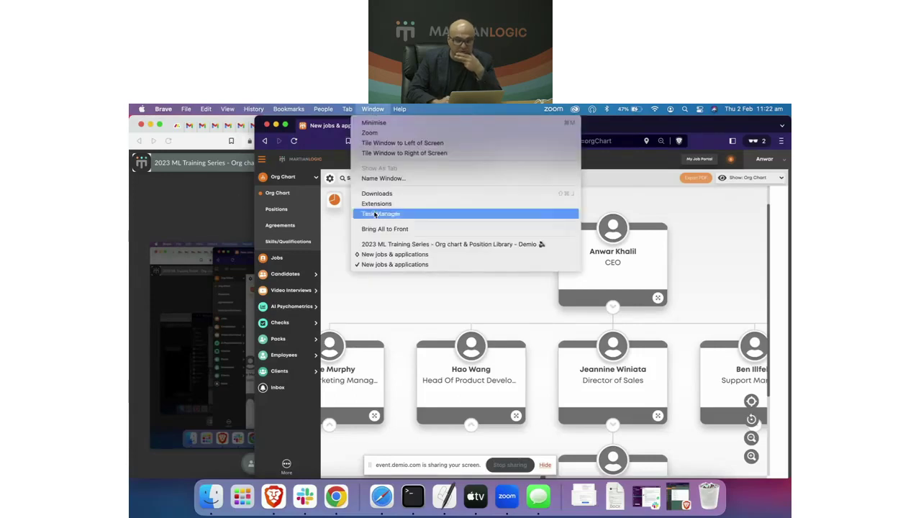
click(387, 255)
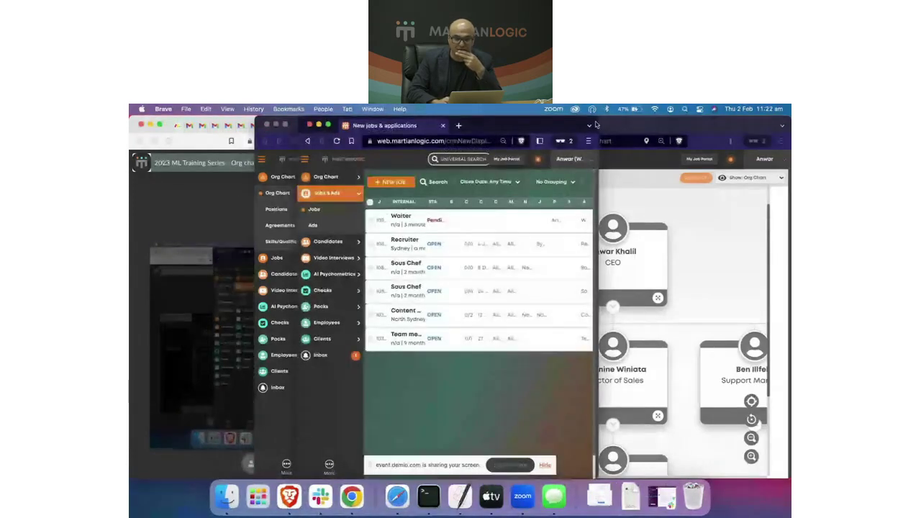
click(625, 127)
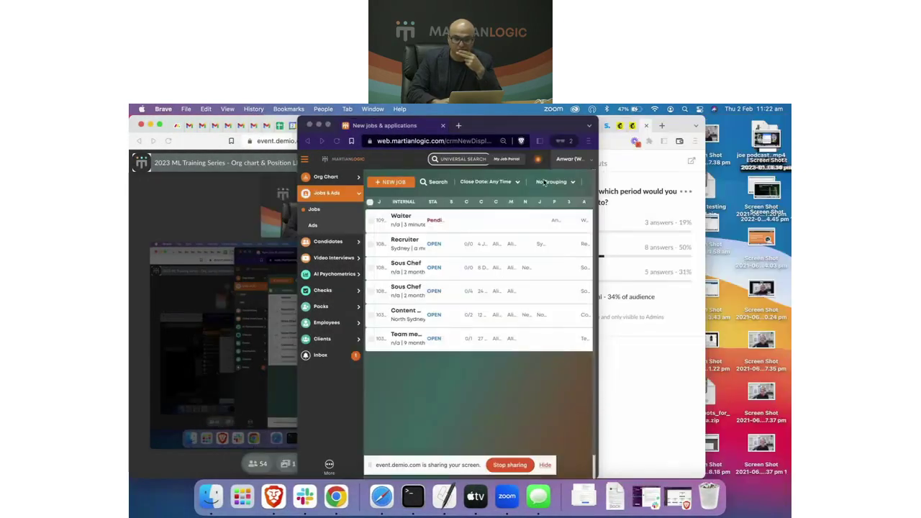
click(277, 126)
drag(599, 118, 788, 119)
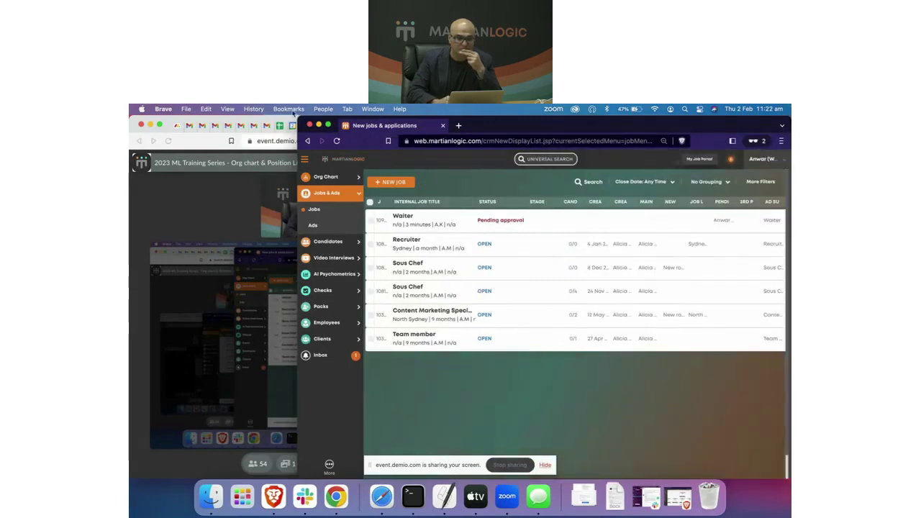
double_click(298, 122)
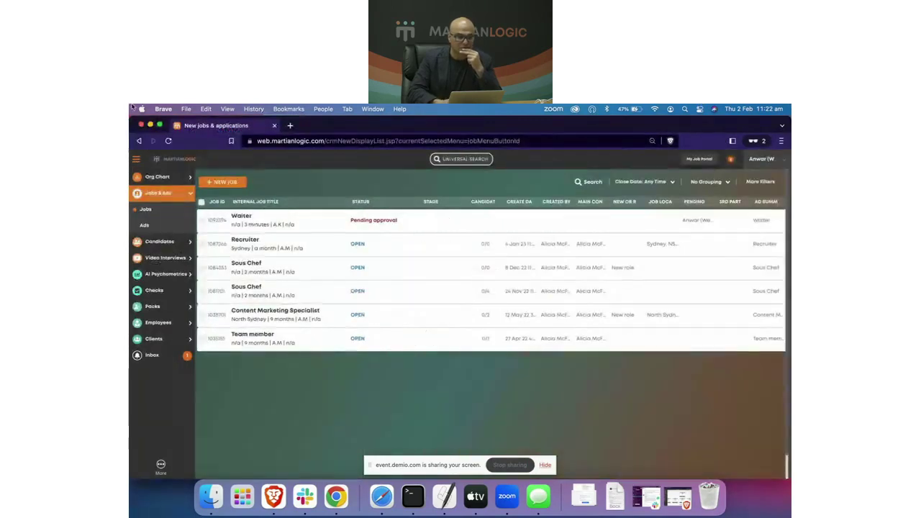
Step: Open the Org Chart view showing the CEO and direct reports, then bring the Demio webinar's time-travel poll to the front
click(157, 177)
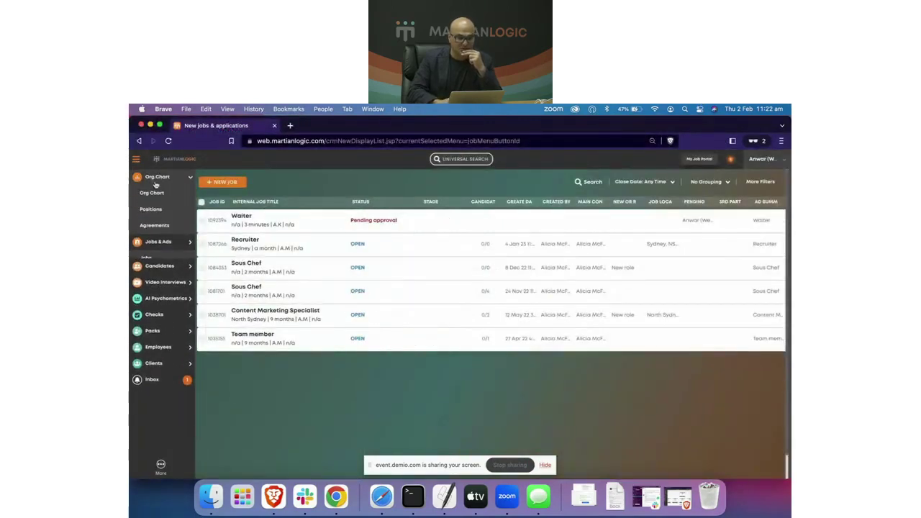
click(153, 193)
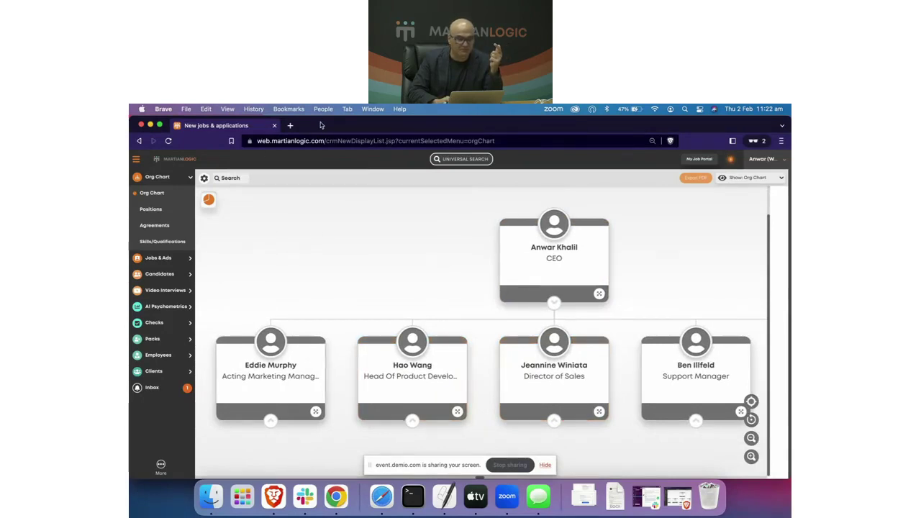
drag(322, 125, 386, 159)
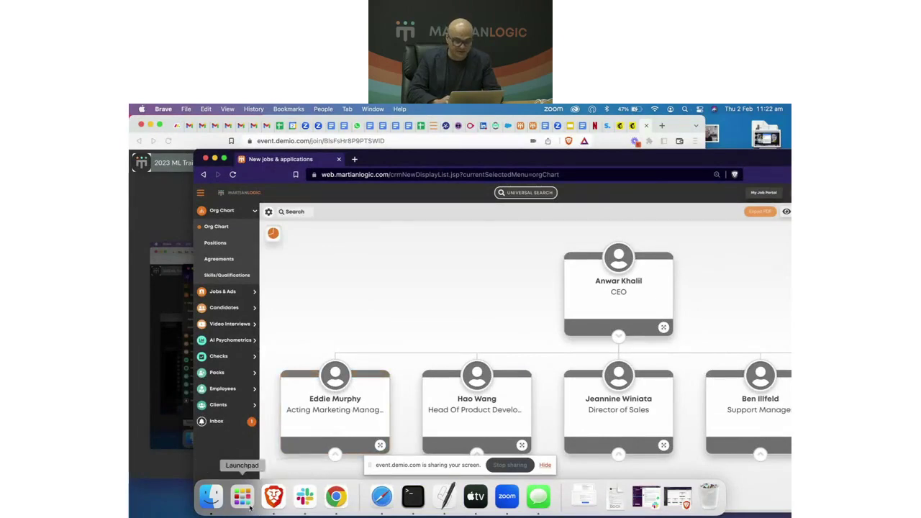
click(165, 318)
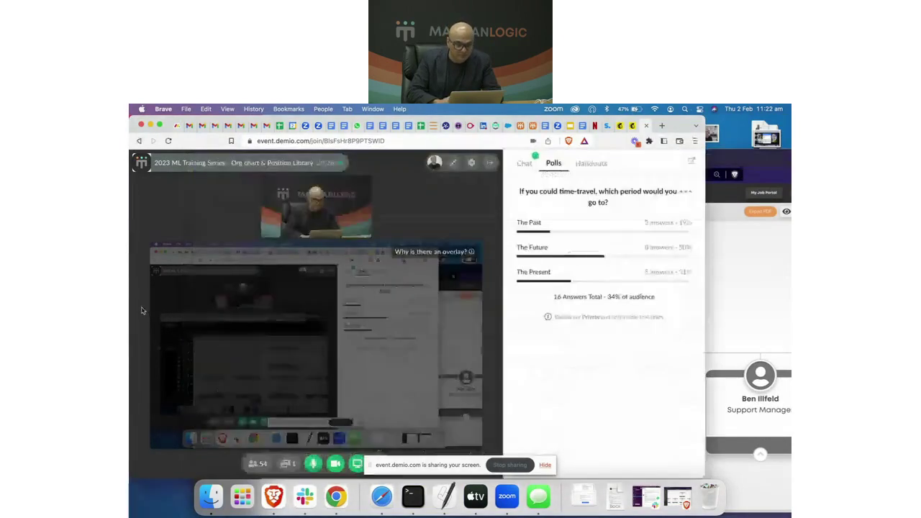
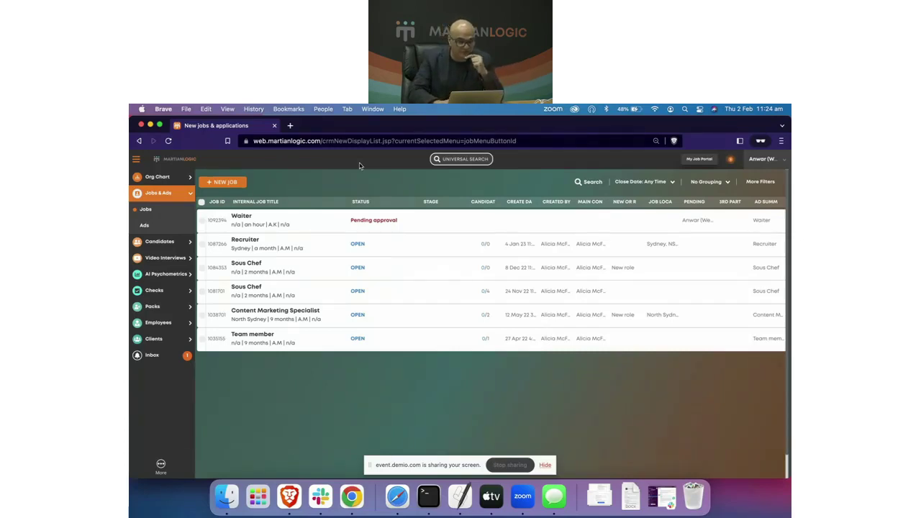
Step: Open Positions under Org Chart to list the Waiter, Recruiter and Cook roles
click(158, 177)
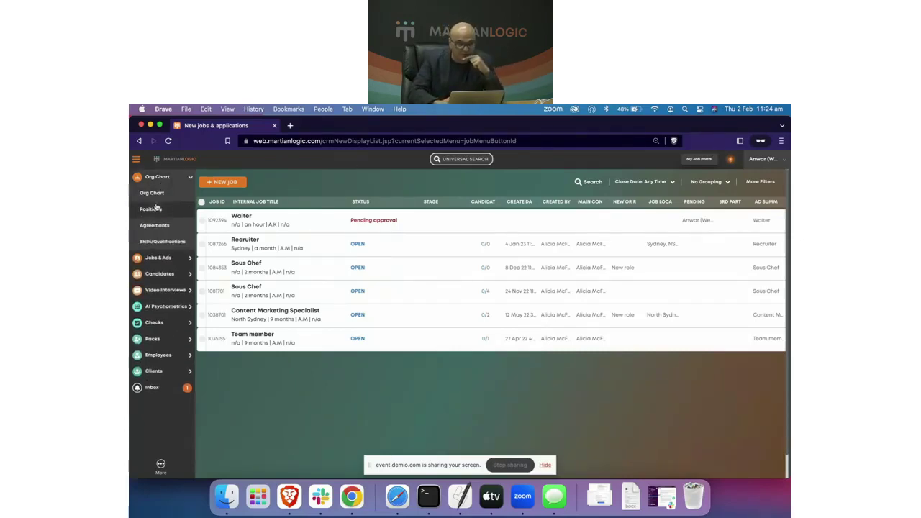
click(150, 209)
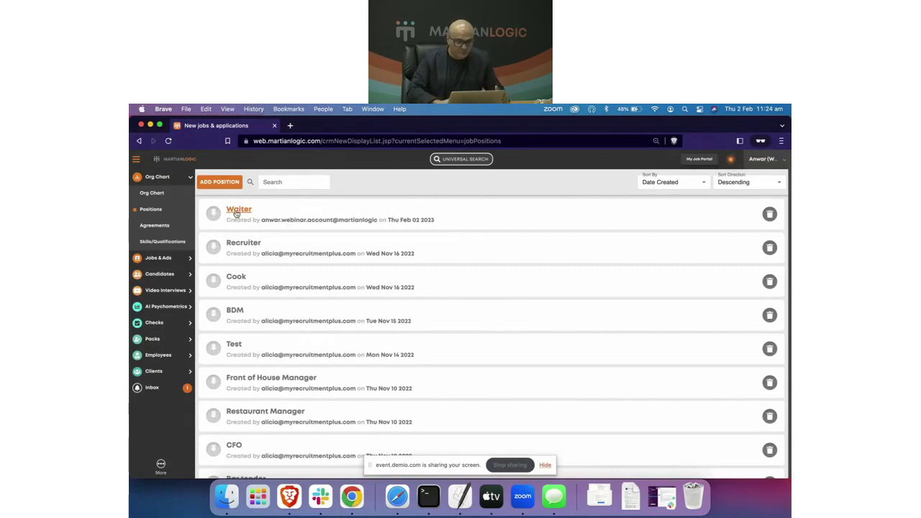
click(236, 212)
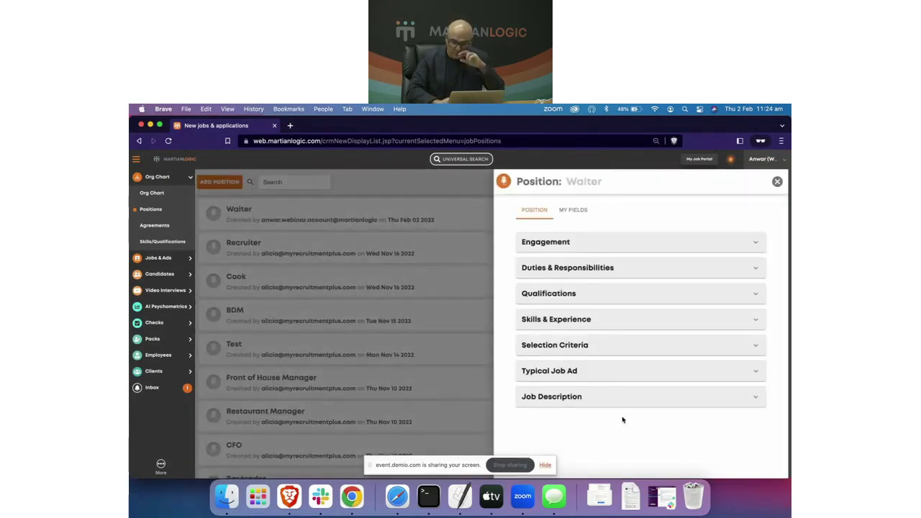
click(578, 399)
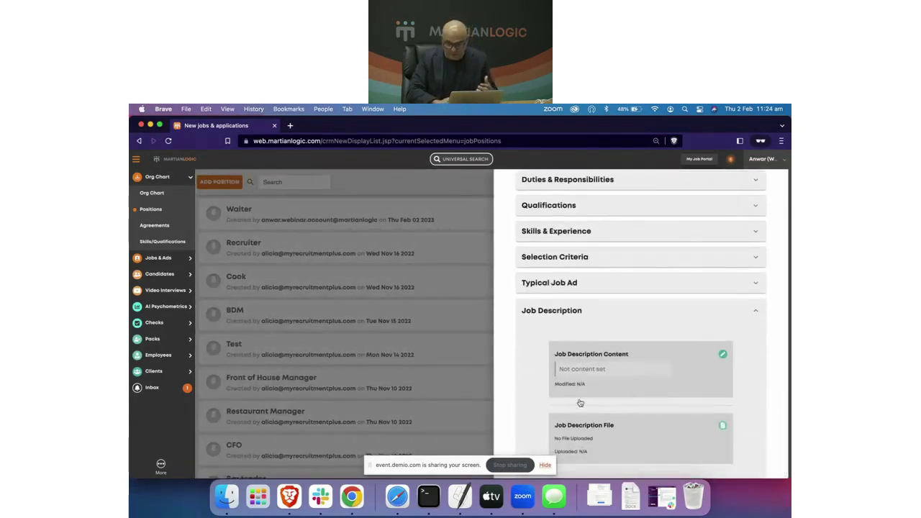
drag(436, 464, 370, 483)
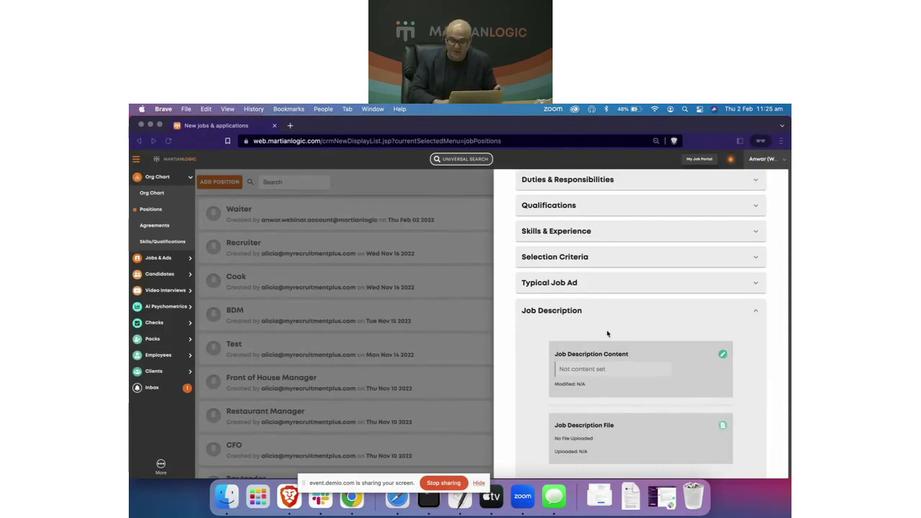
scroll(608, 332, up, 3)
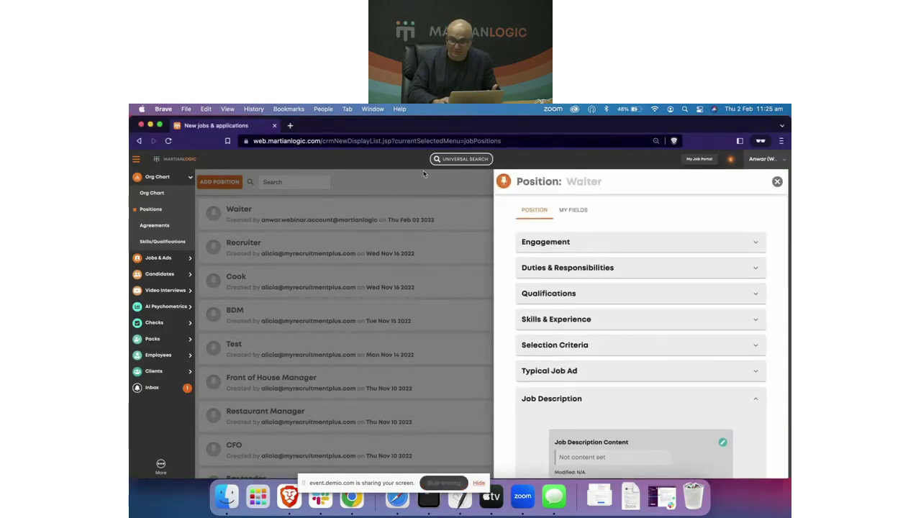
click(779, 183)
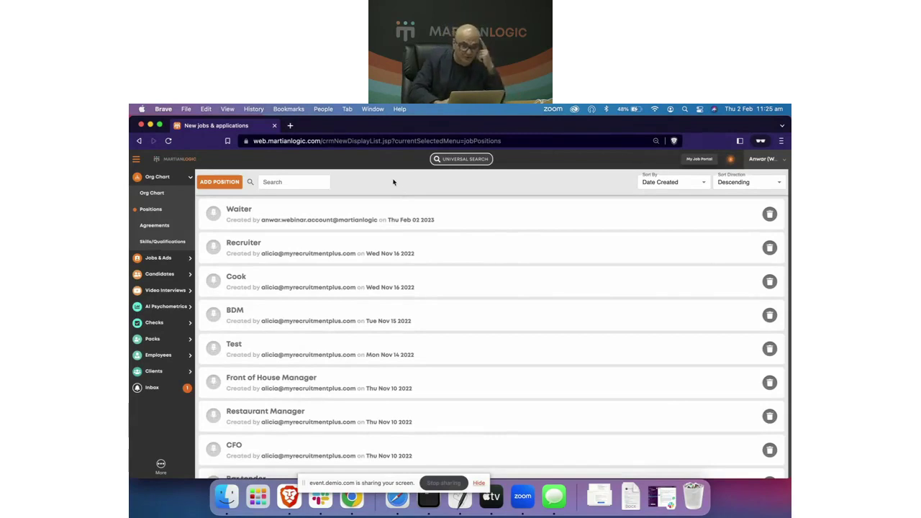
Step: Dismiss the positions search suggestions and switch to the Agreements list
click(298, 182)
click(375, 185)
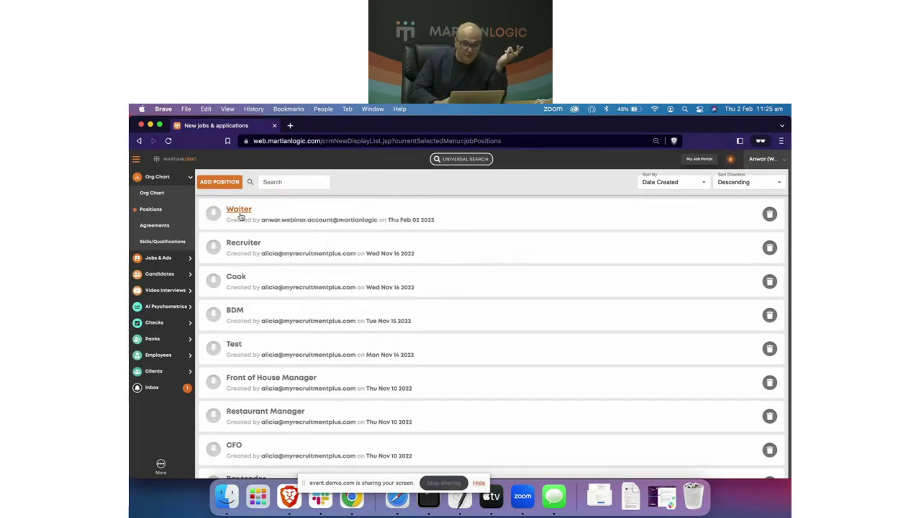
click(157, 226)
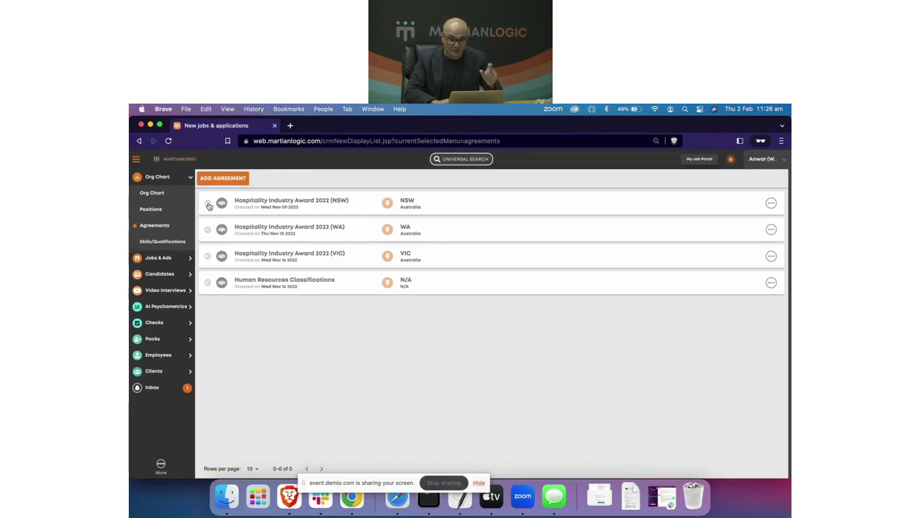
Step: Expand the NSW award and review the Waiter job family's pay levels
click(208, 205)
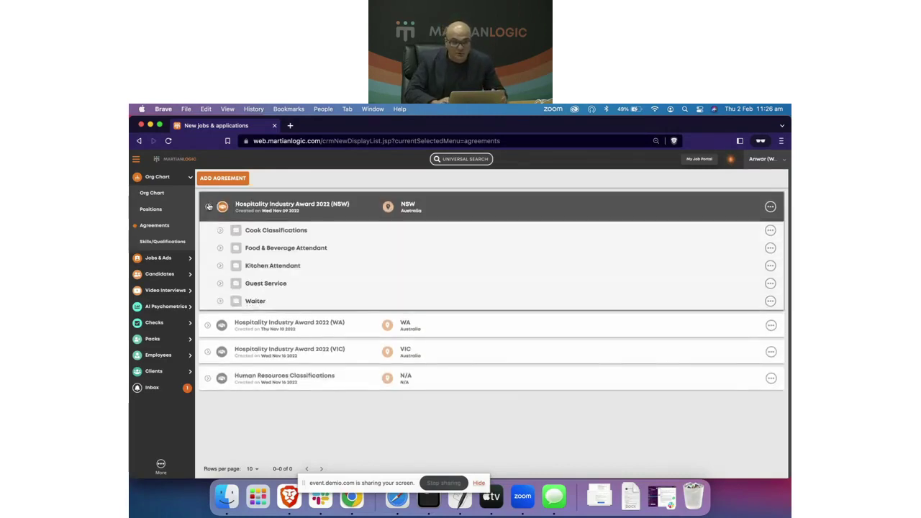
click(219, 301)
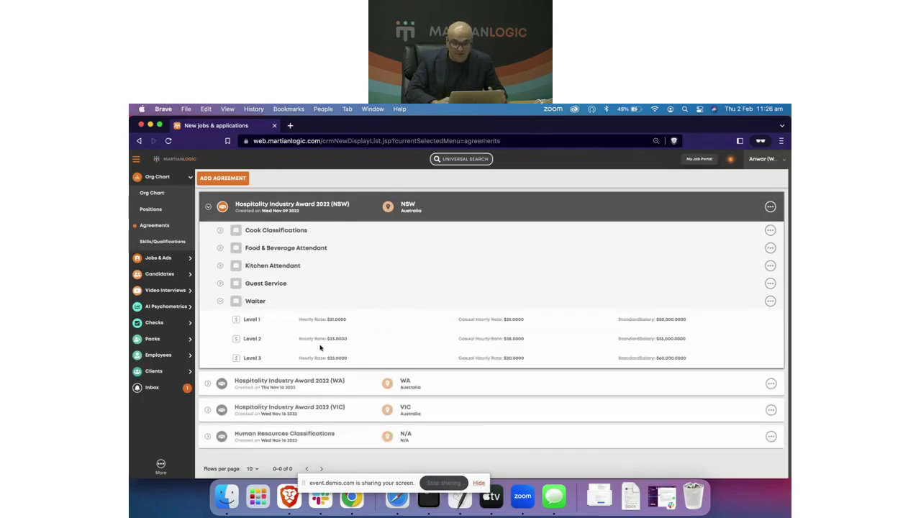
scroll(351, 348, up, 3)
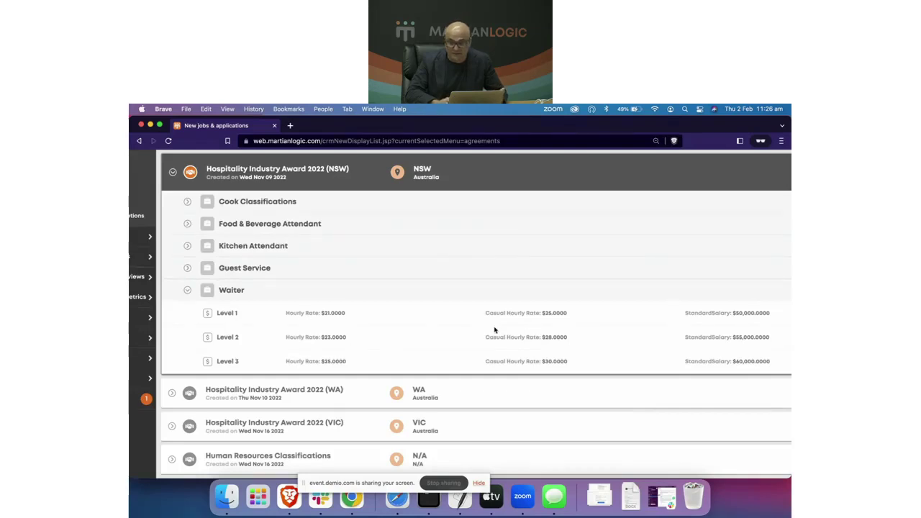
scroll(497, 330, right, 3)
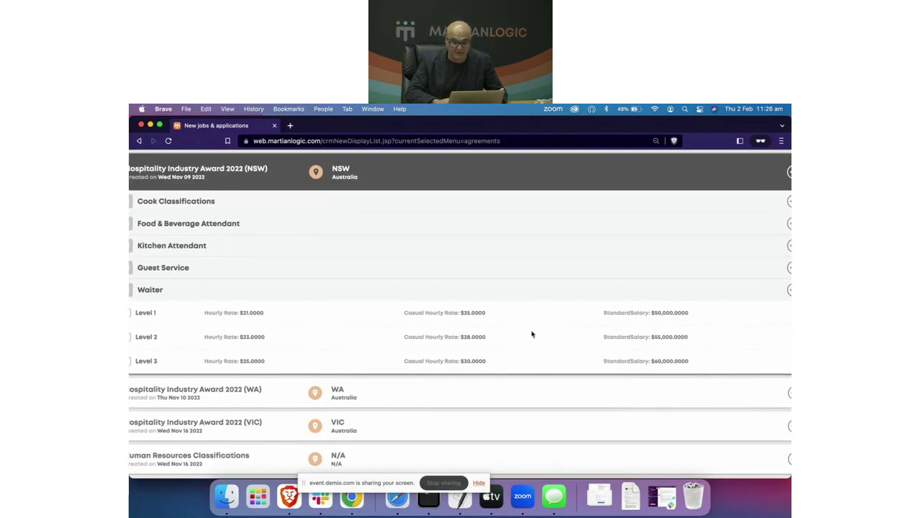
scroll(531, 333, down, 5)
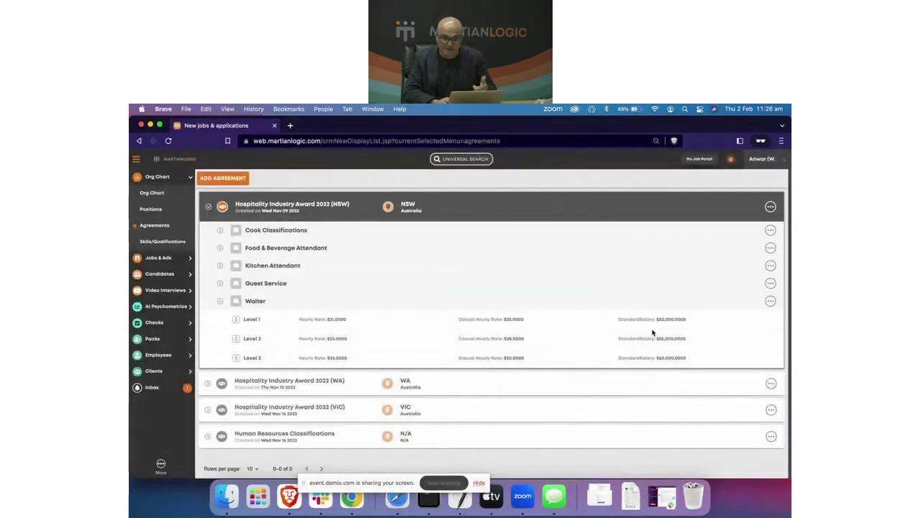
click(220, 302)
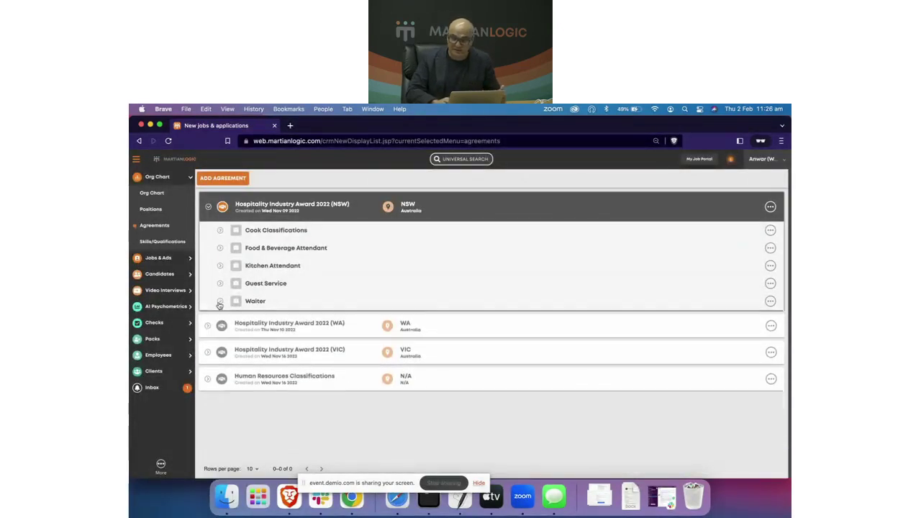
Step: Remove the Waiter job family from the NSW Hospitality Industry Award 2022
click(771, 302)
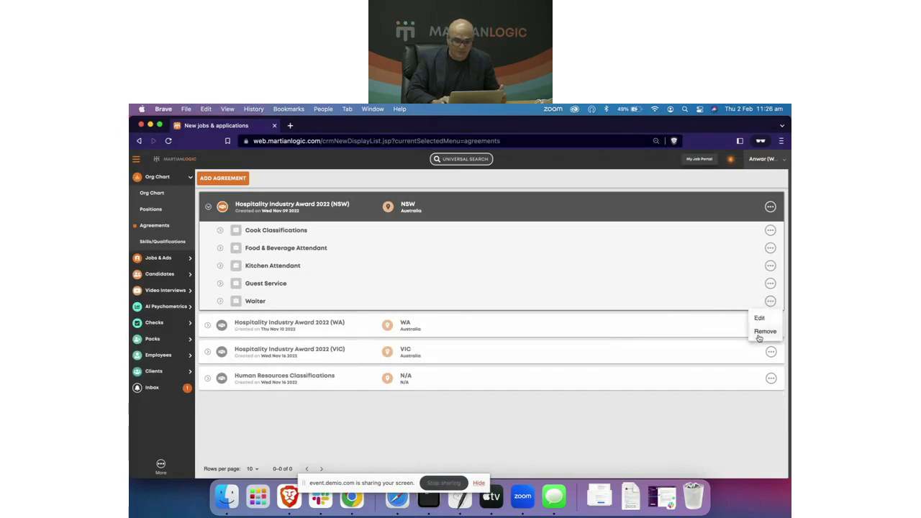
click(764, 331)
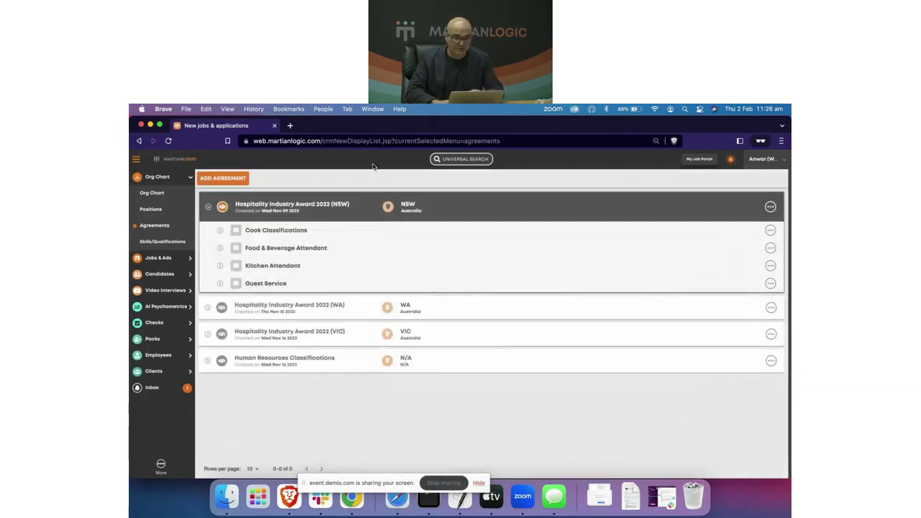
click(770, 208)
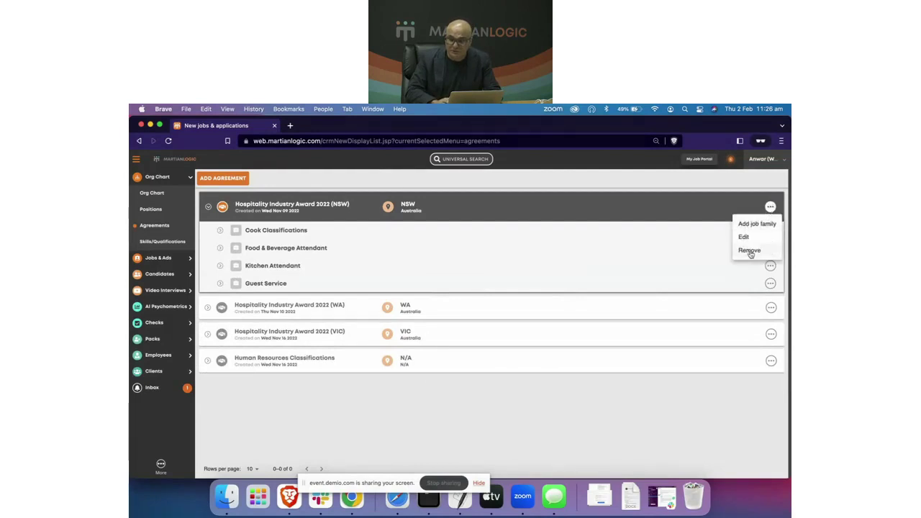
Step: Start a new NSW job family named 'Waiter Job Family' with 38 hours per week
click(756, 225)
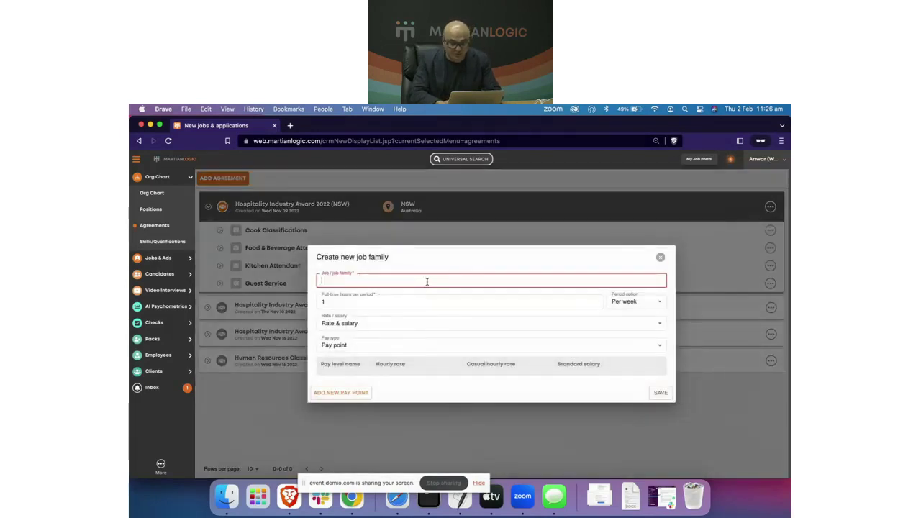
text(Wait)
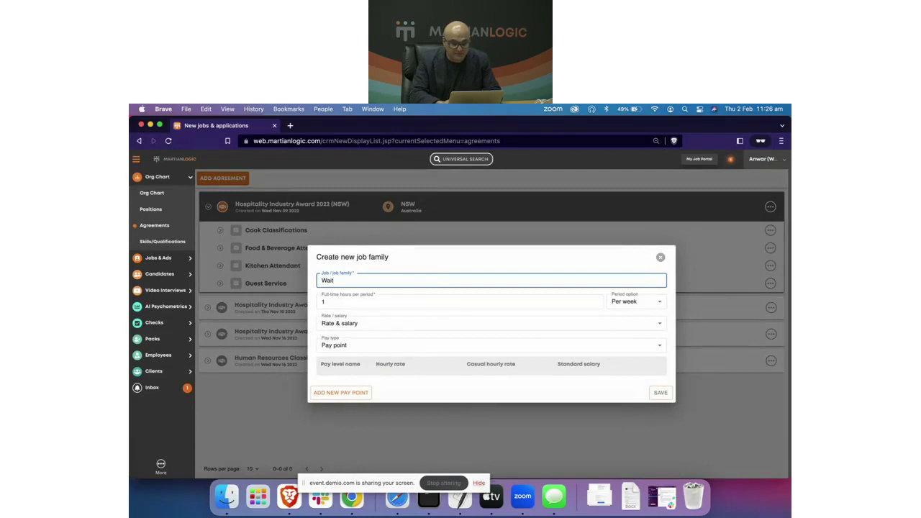
text(er)
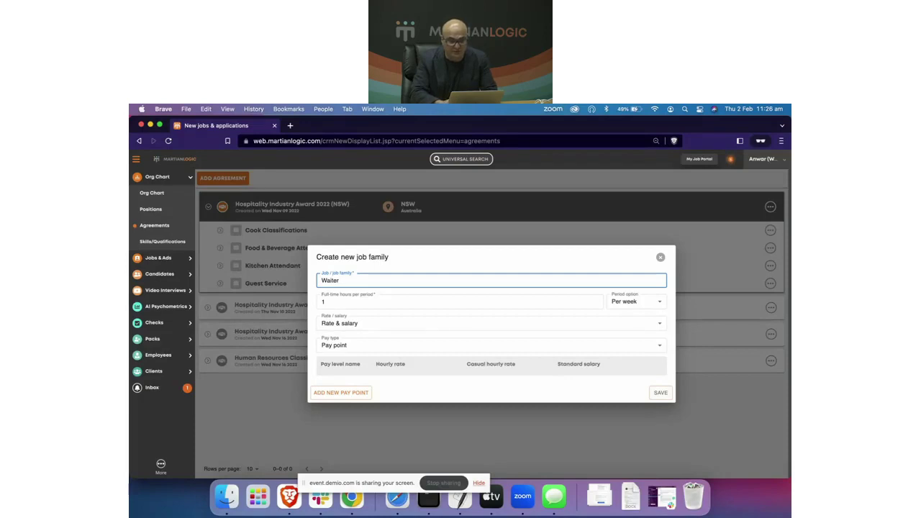
text( Job Family)
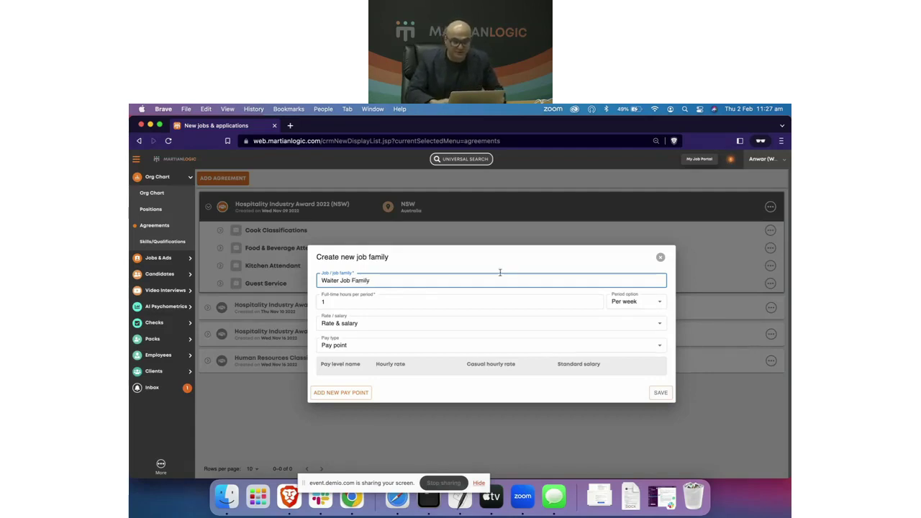
click(419, 299)
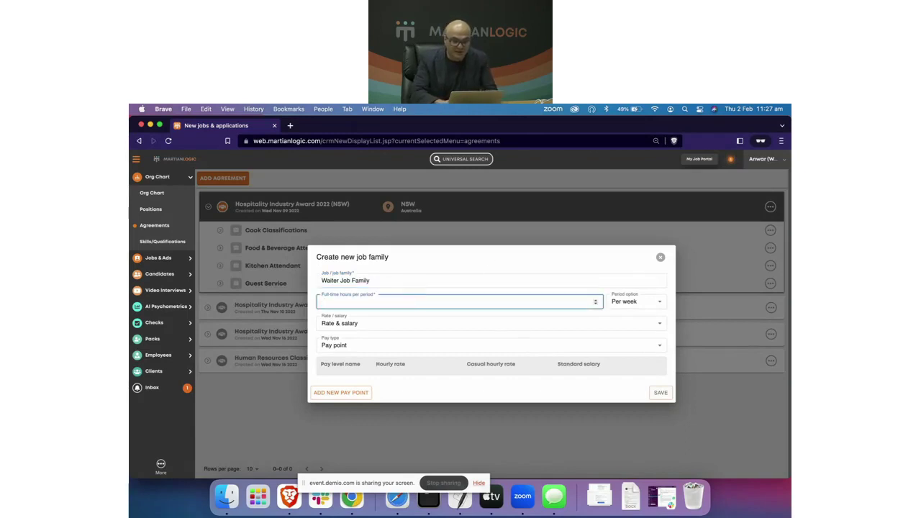
text(38)
click(634, 301)
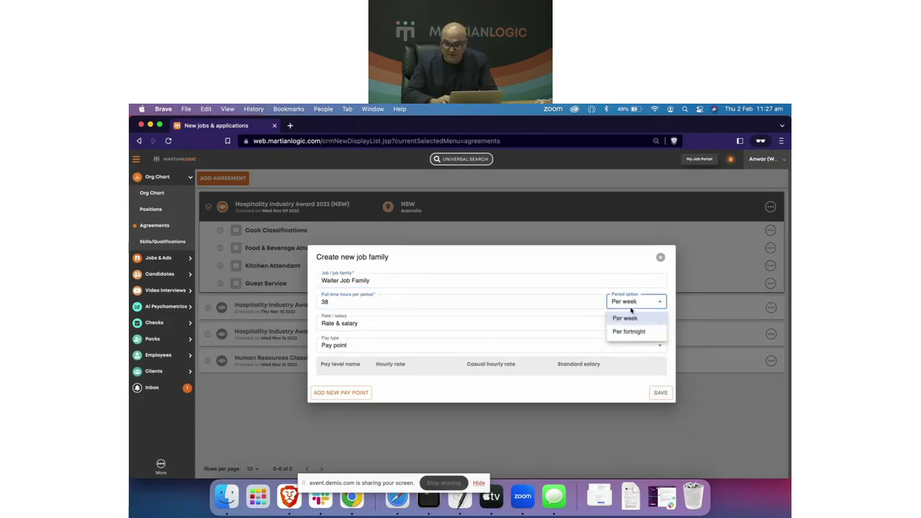
click(602, 268)
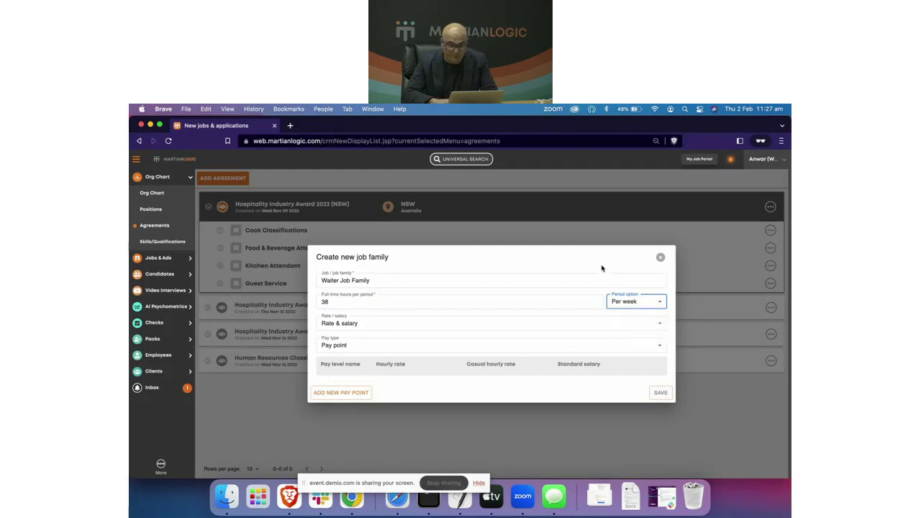
click(382, 304)
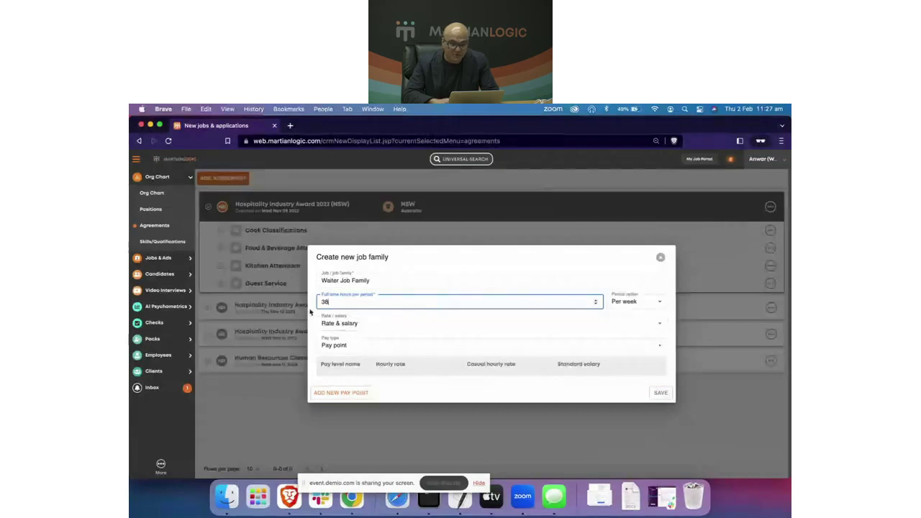
Step: Keep Rate & salary as the pay basis and set pay type to Pay point after trying Band
click(338, 323)
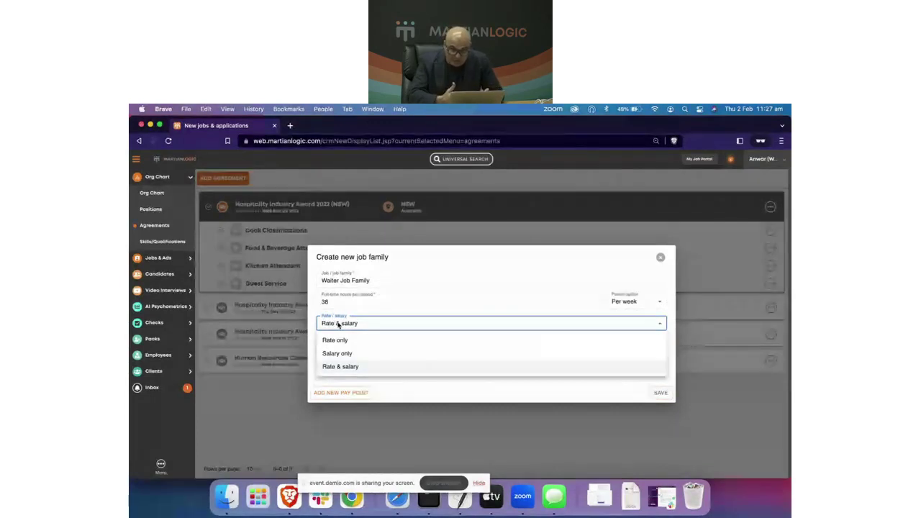
click(336, 366)
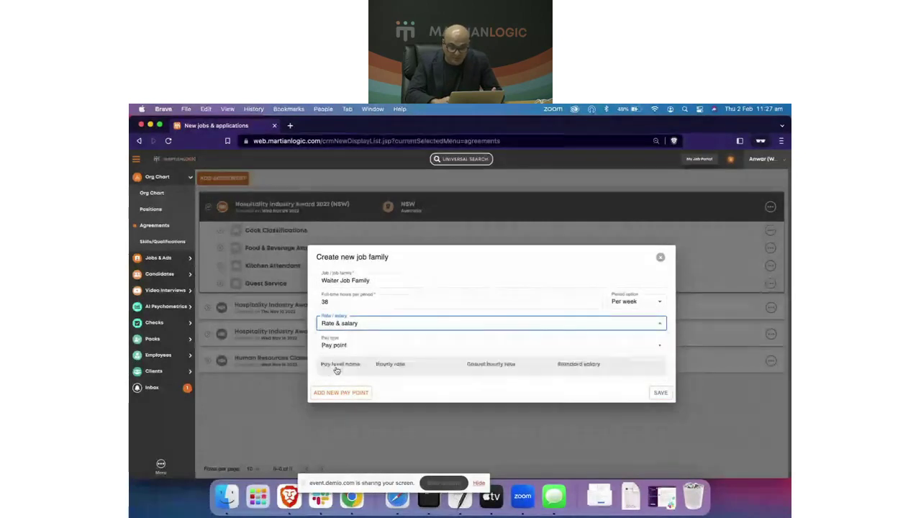
click(335, 348)
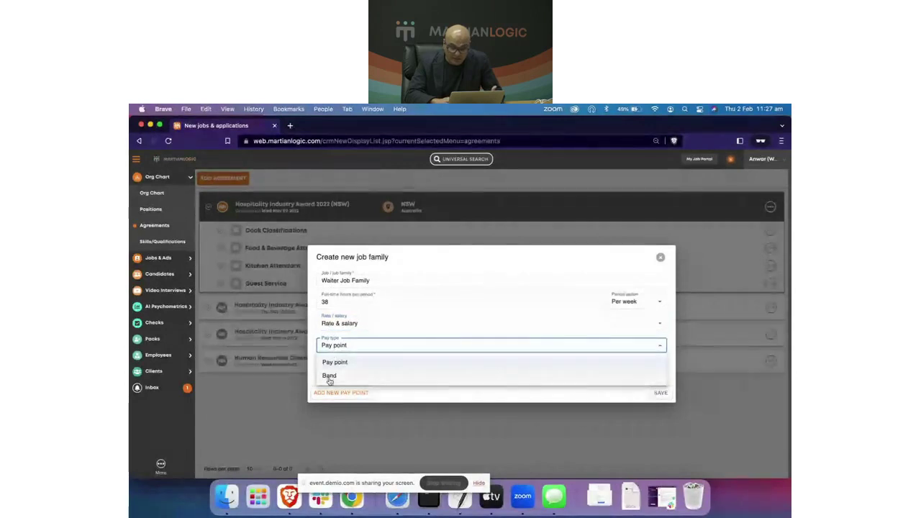
click(329, 376)
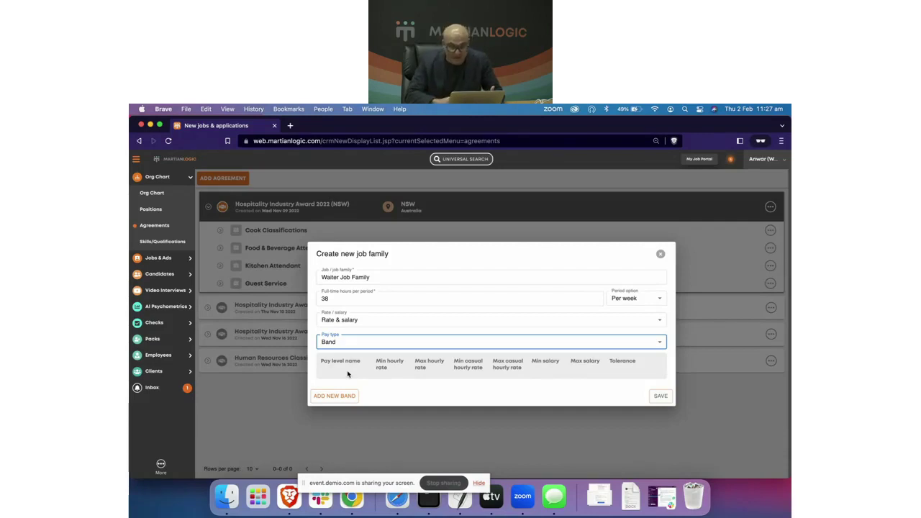
click(336, 344)
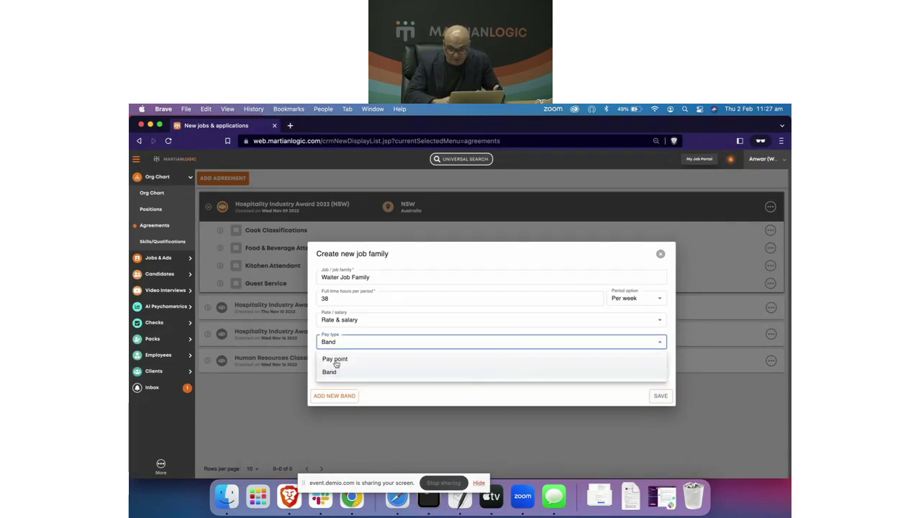
click(334, 361)
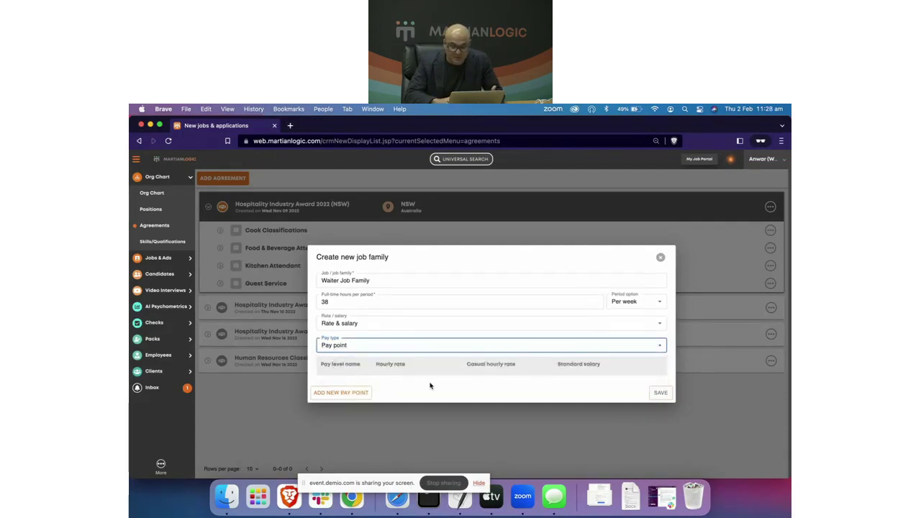
Step: Add a Level 1 pay point: $22 hourly, $24 casual, $50,000 salary
click(340, 392)
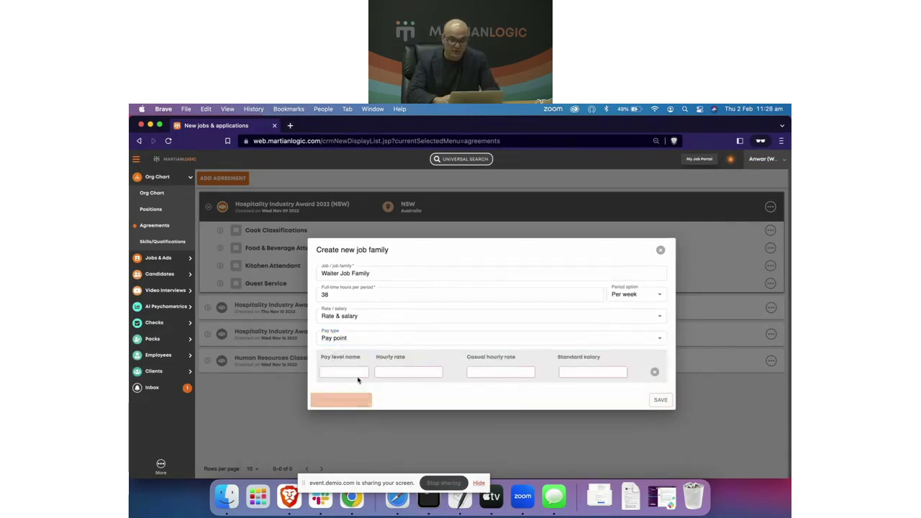
click(343, 370)
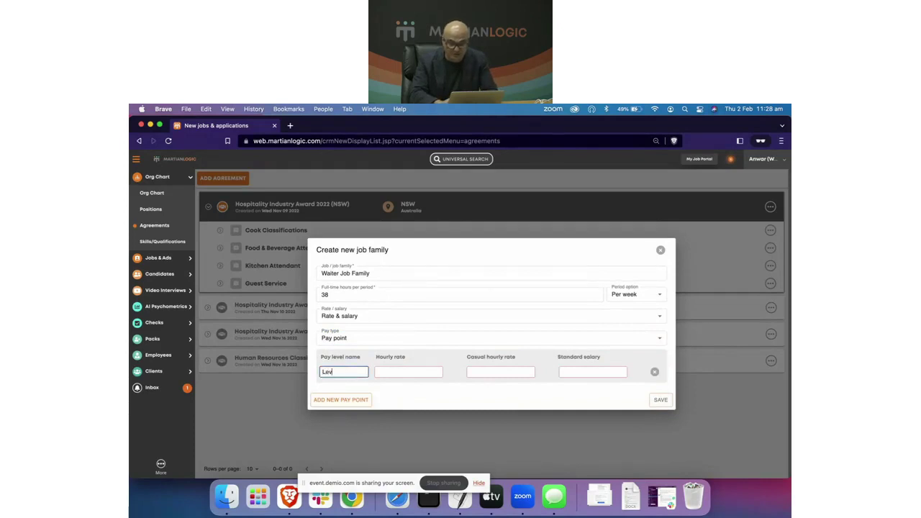
key(Tab)
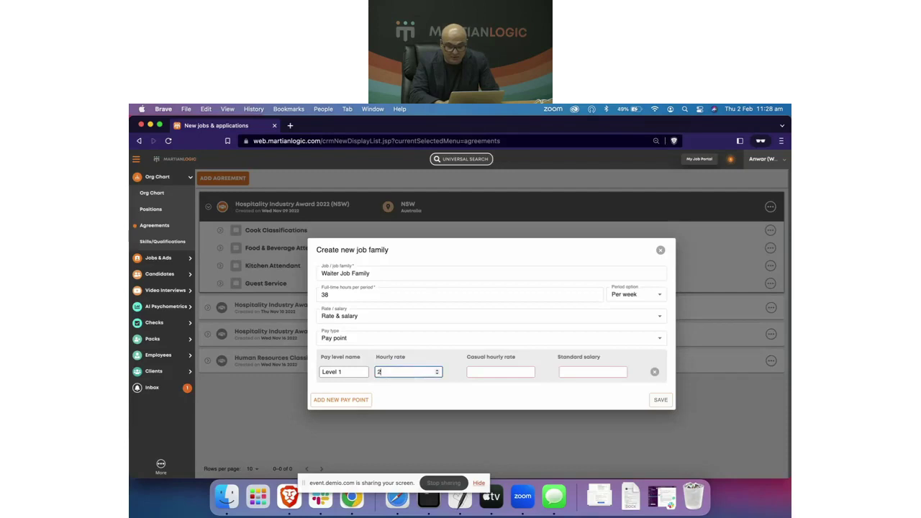
key(Tab)
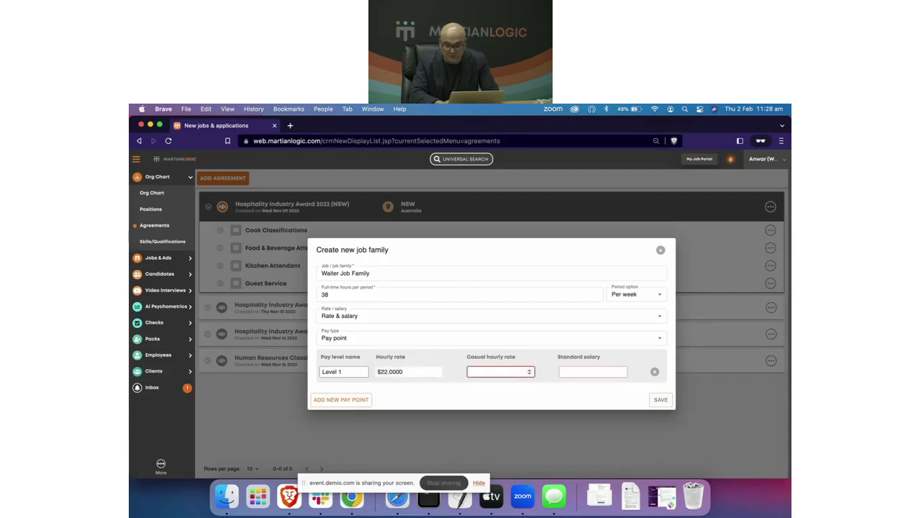
key(Tab)
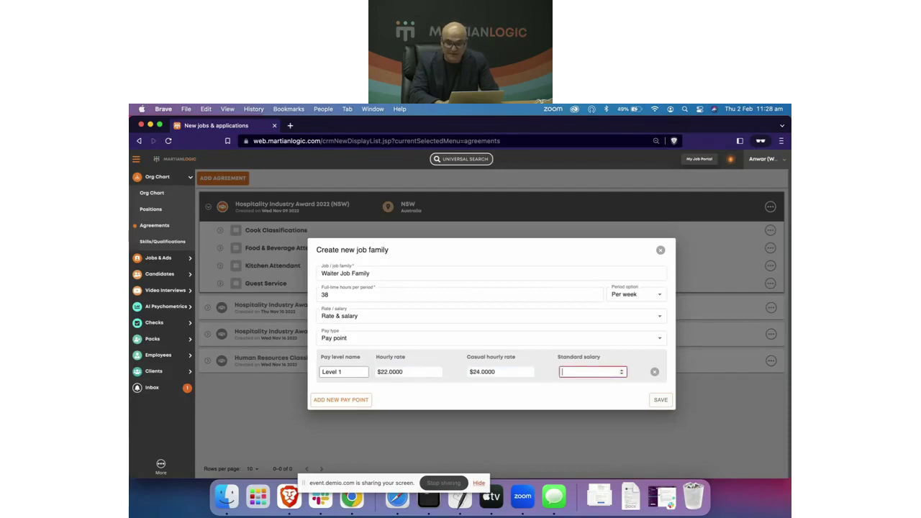
text(50,000)
Step: Add a Level 2 pay point: $25 hourly, $30 casual, $55,000 salary
click(337, 402)
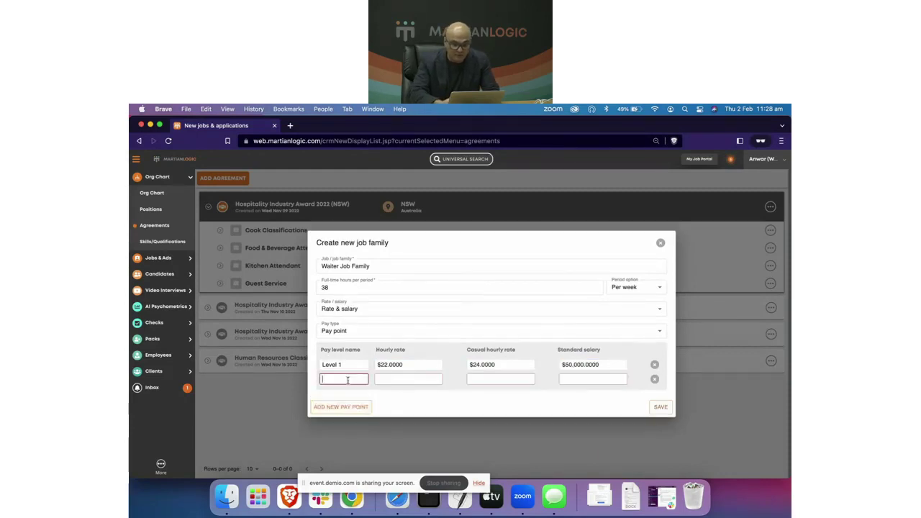
text(Leve 2)
key(Tab)
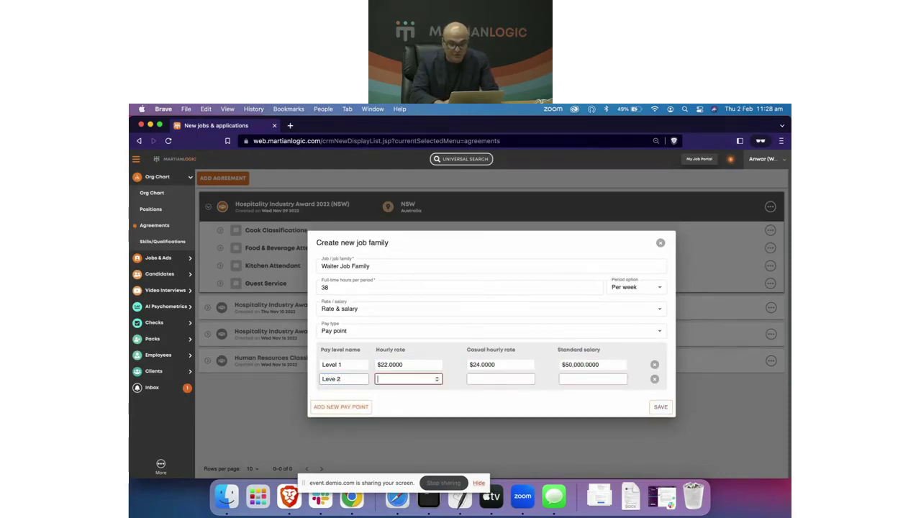
text(25)
key(Tab)
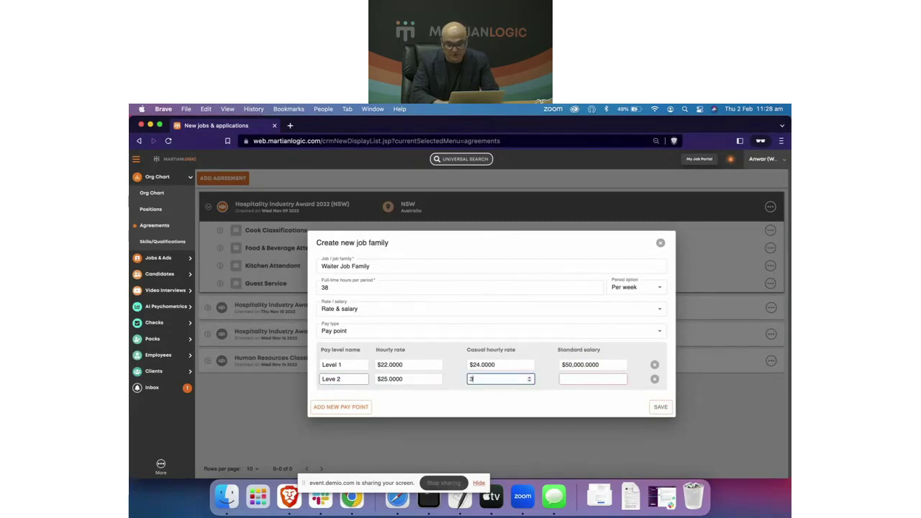
text(30)
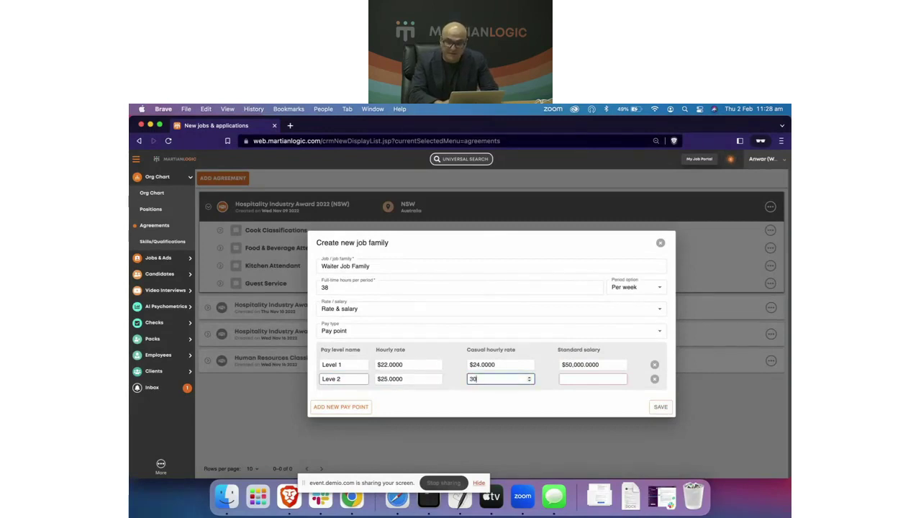
key(Tab)
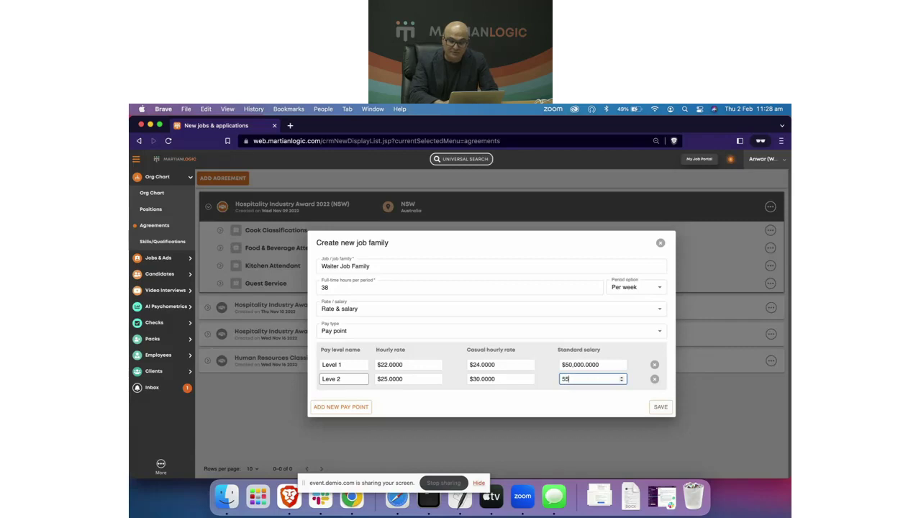
text(55,000)
key(Tab)
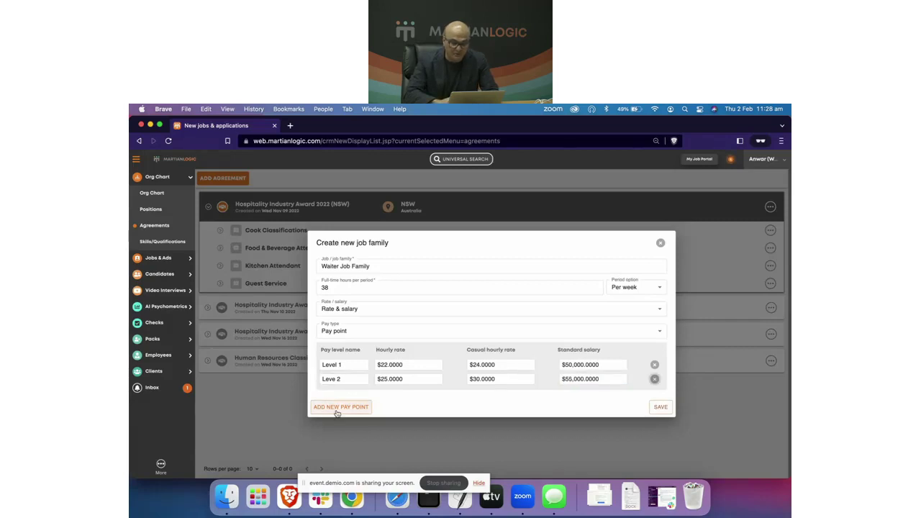
Step: Add Level 3 at $28 hourly, $33 casual, $60,000 salary, and fix the Level 2 name spelling
click(339, 407)
click(339, 388)
text(Level)
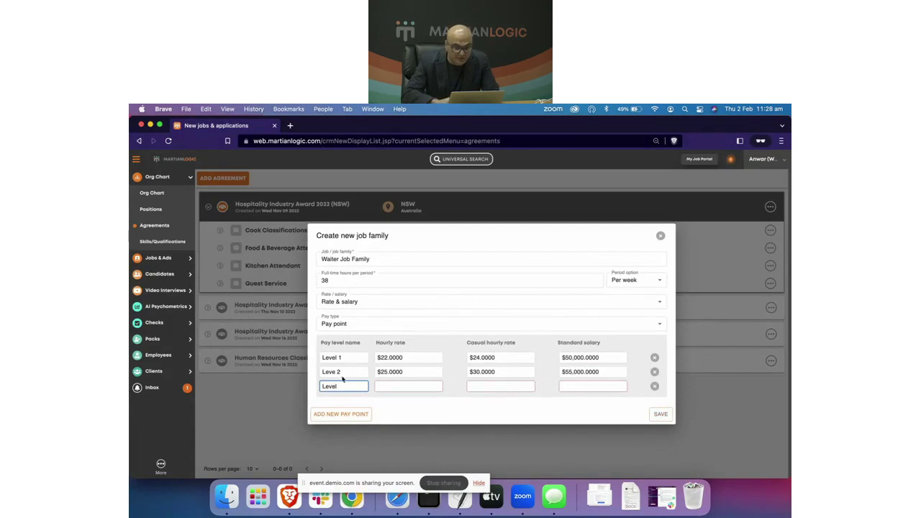
click(340, 372)
text(l)
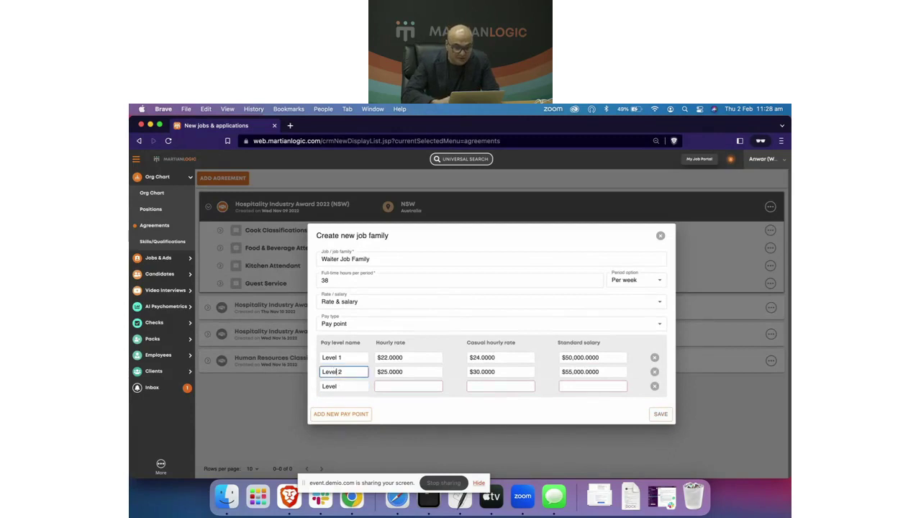
click(343, 388)
text(3)
key(Tab)
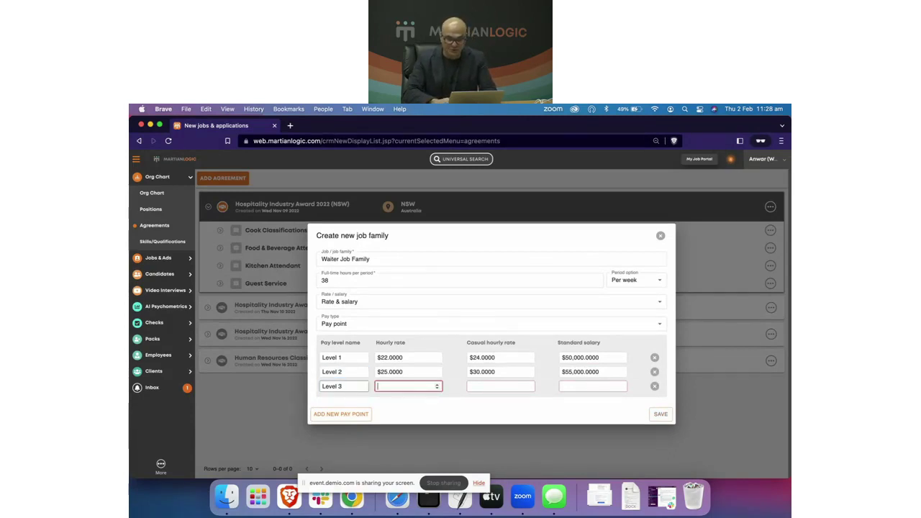
scroll(604, 390, up, 3)
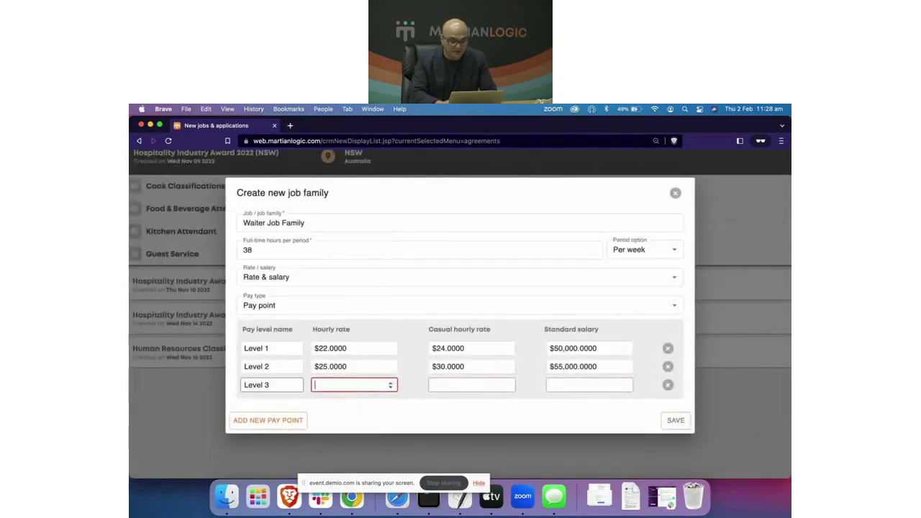
text(2)
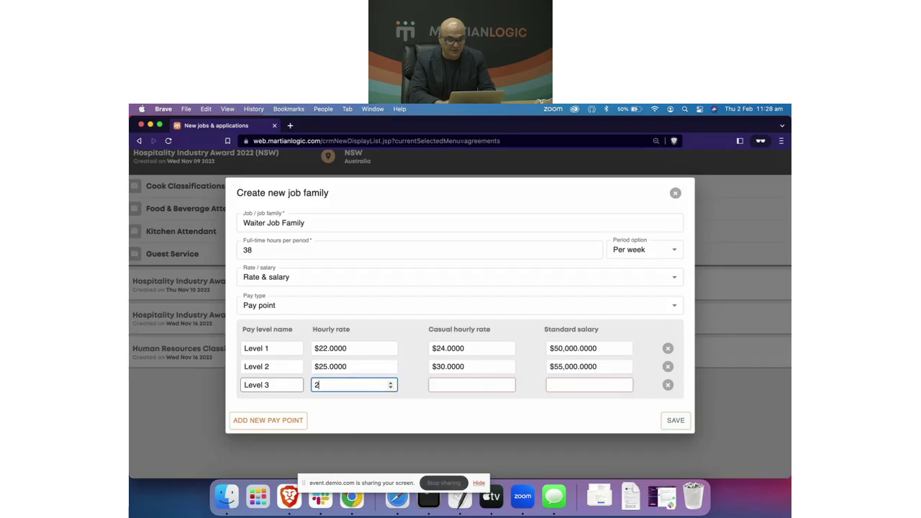
text(8)
key(Tab)
text(3)
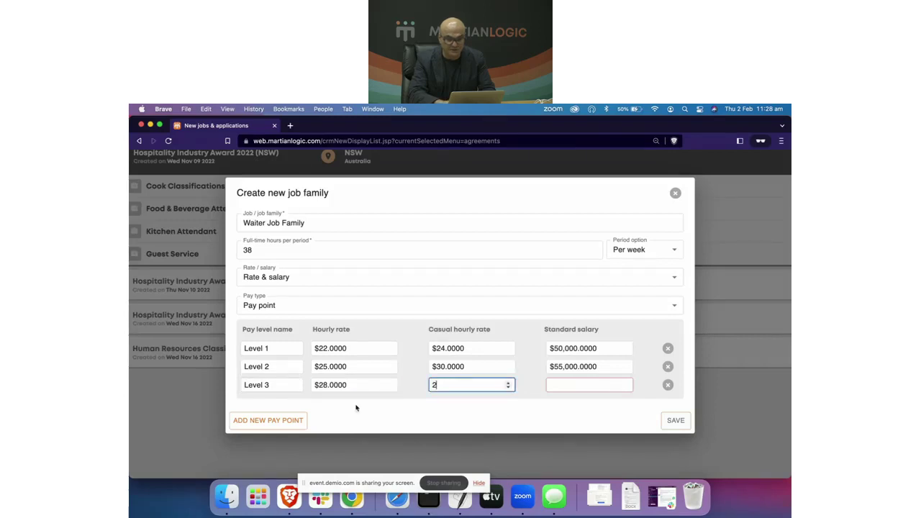
text(3)
key(Tab)
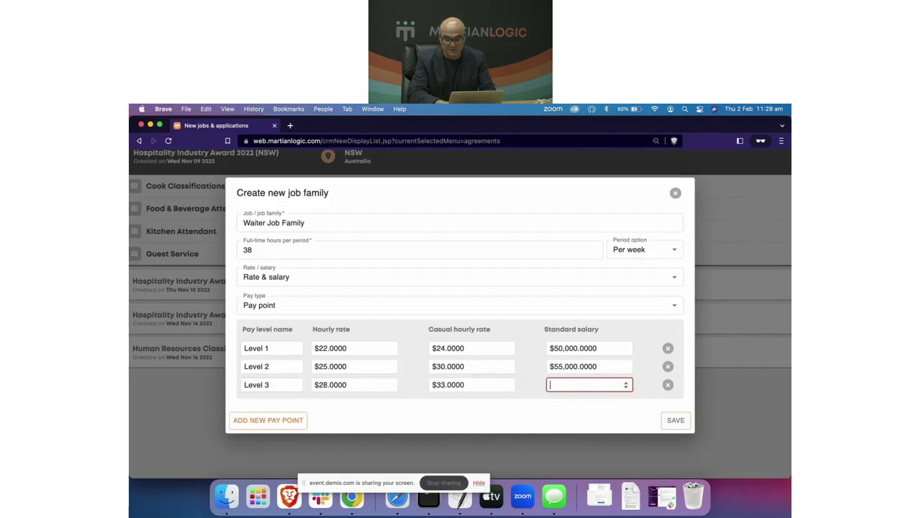
text(60000)
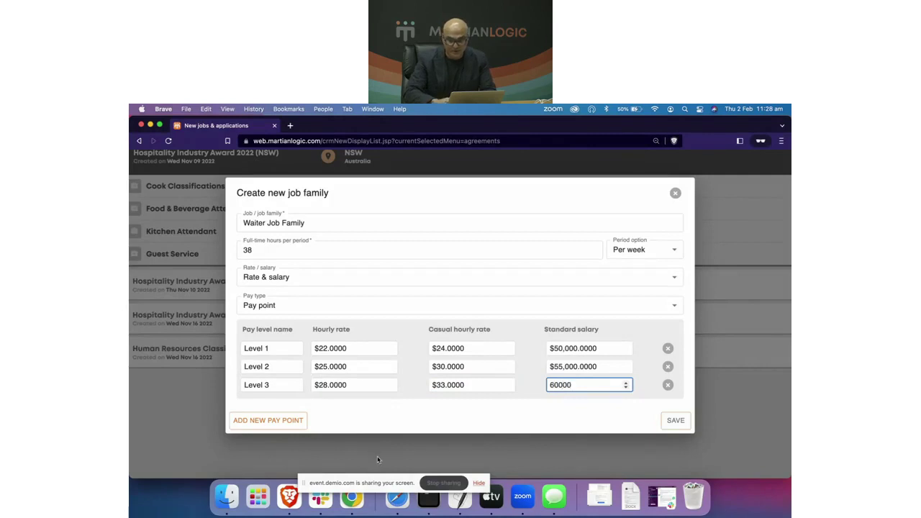
click(400, 431)
Step: Save the new Waiter Job Family to the NSW award
click(674, 422)
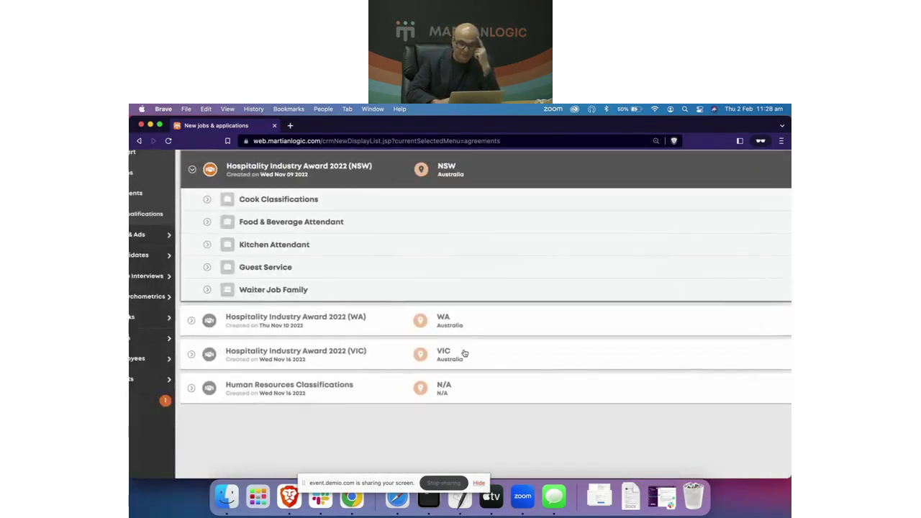
scroll(464, 352, up, 2)
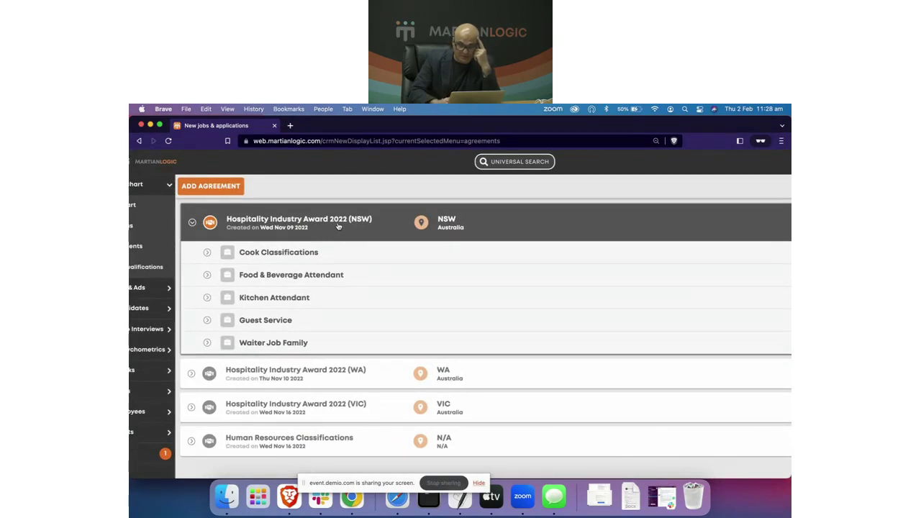
scroll(339, 227, down, 1)
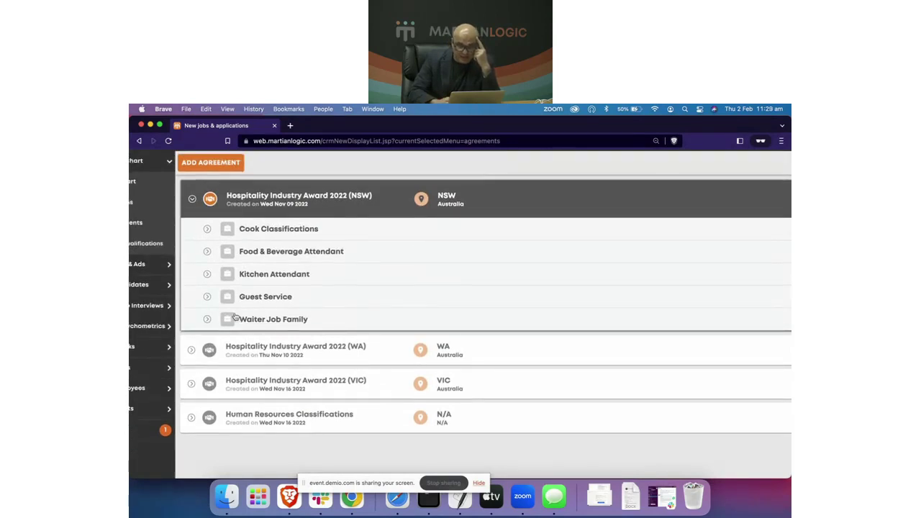
Step: Review the WA and NSW awards, confirming Waiter Job Family is listed, and open the account menu
click(262, 348)
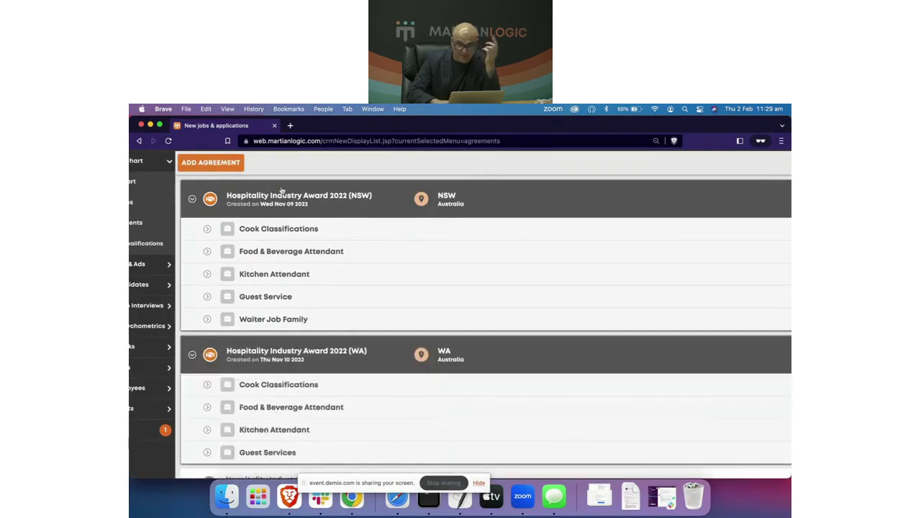
click(284, 195)
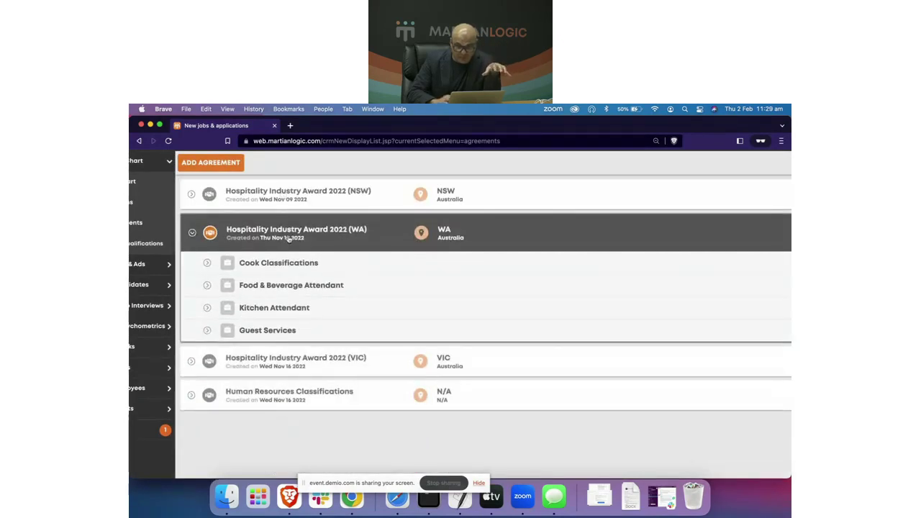
click(287, 234)
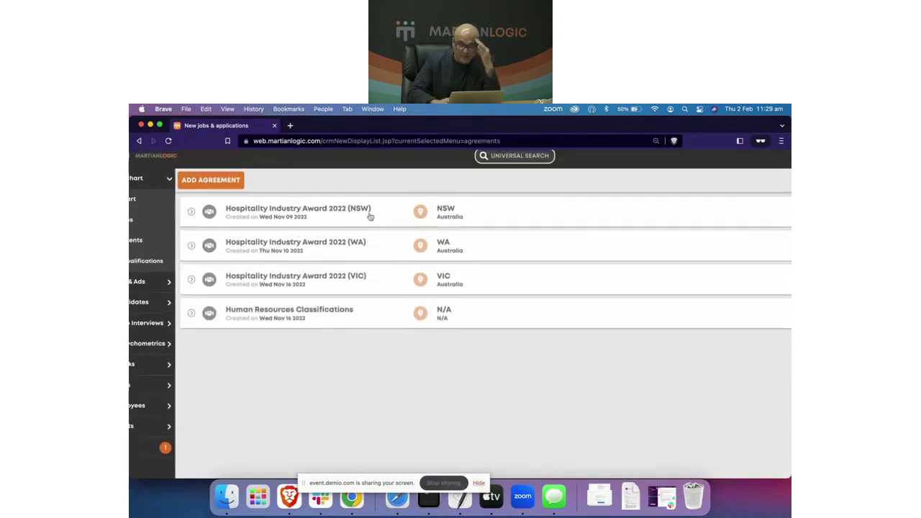
click(295, 211)
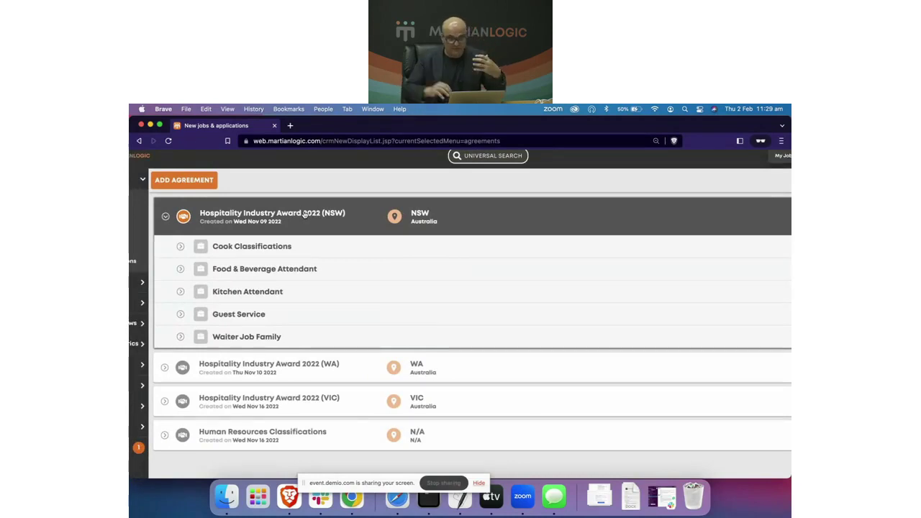
scroll(278, 213, down, 3)
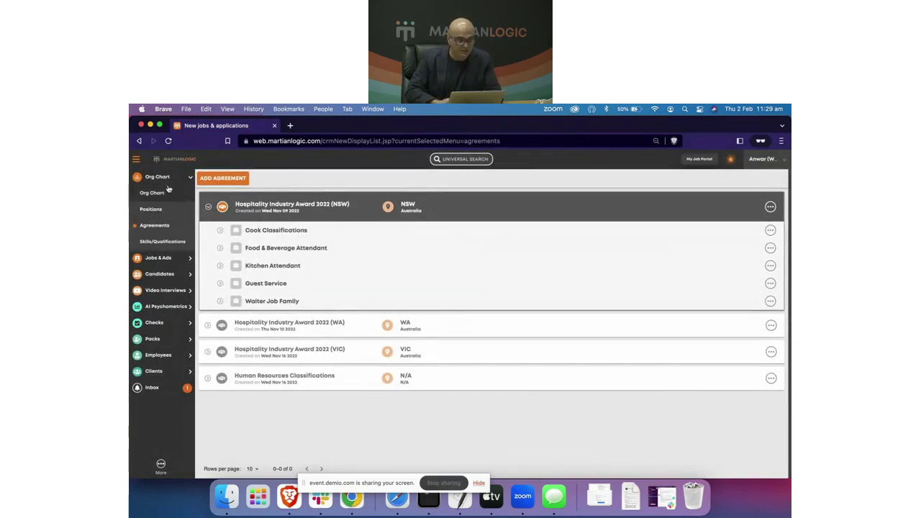
click(763, 160)
Step: Review the Location pillar under Account Settings > User Settings > Pillars, then return to the Agreements tab
click(699, 277)
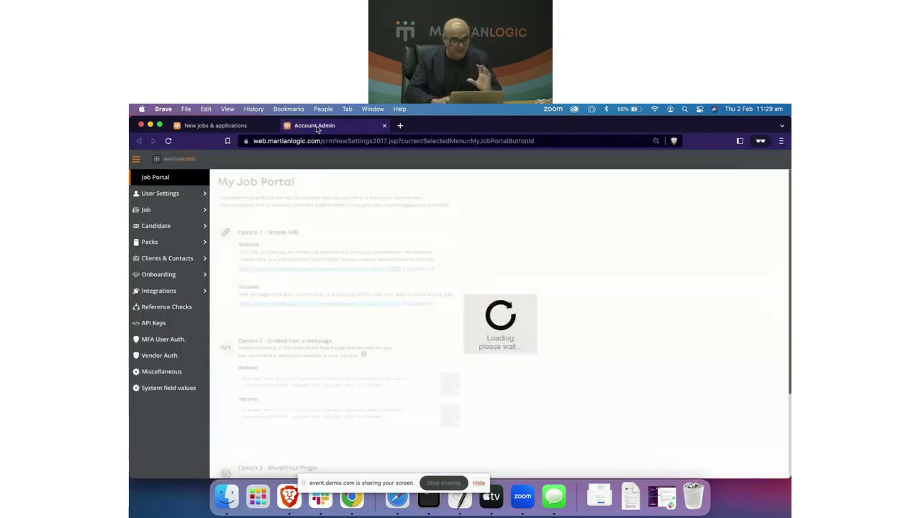
click(188, 191)
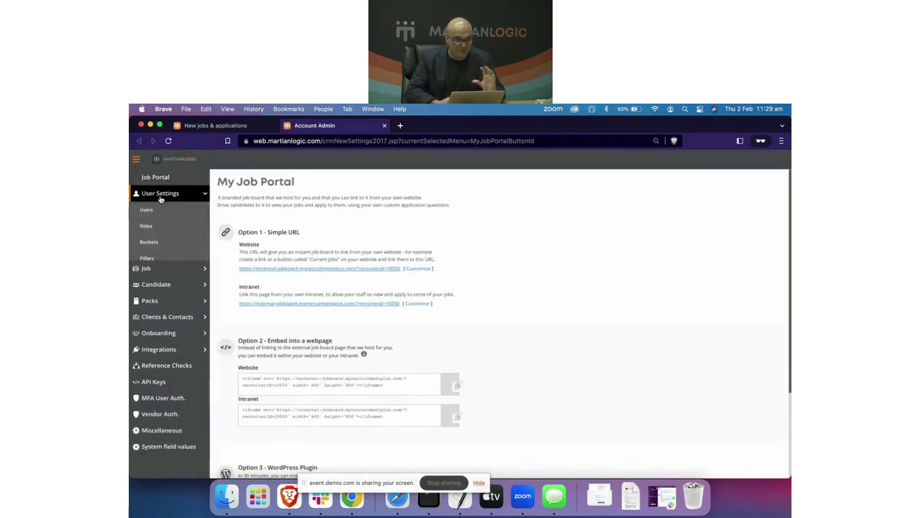
click(148, 258)
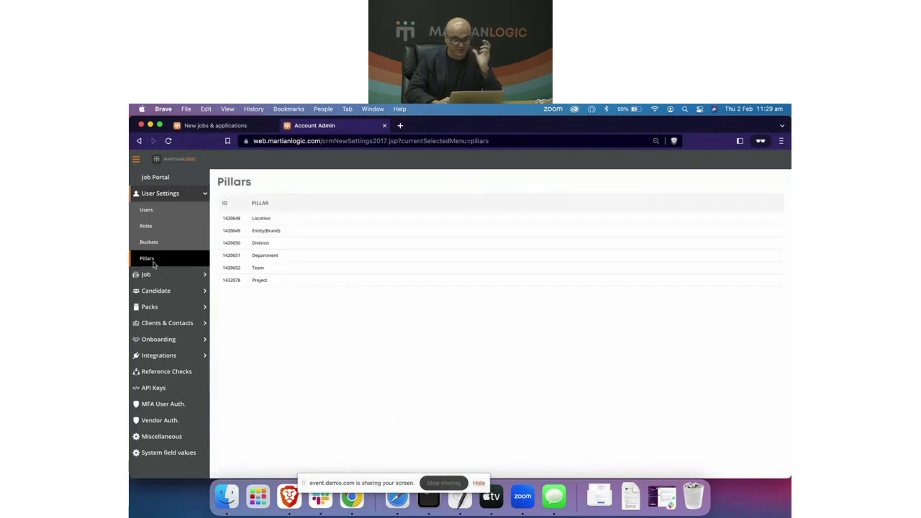
scroll(306, 228, up, 2)
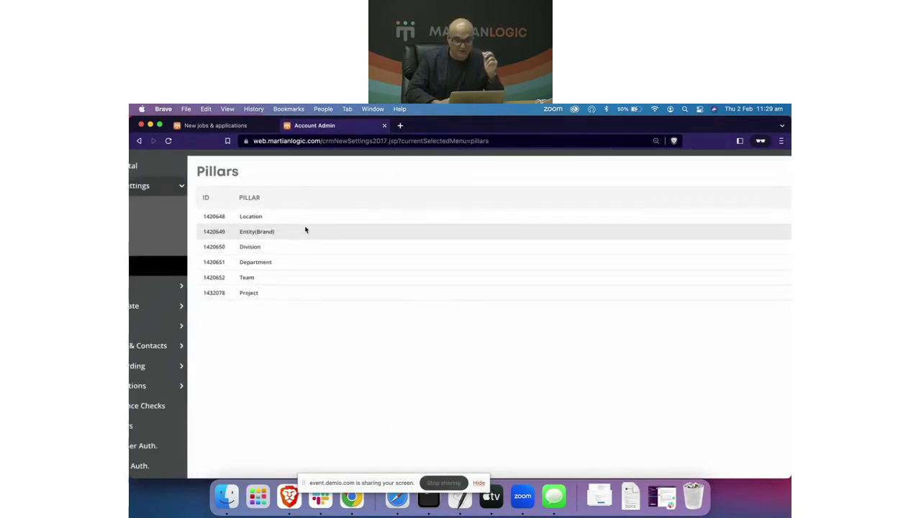
click(293, 221)
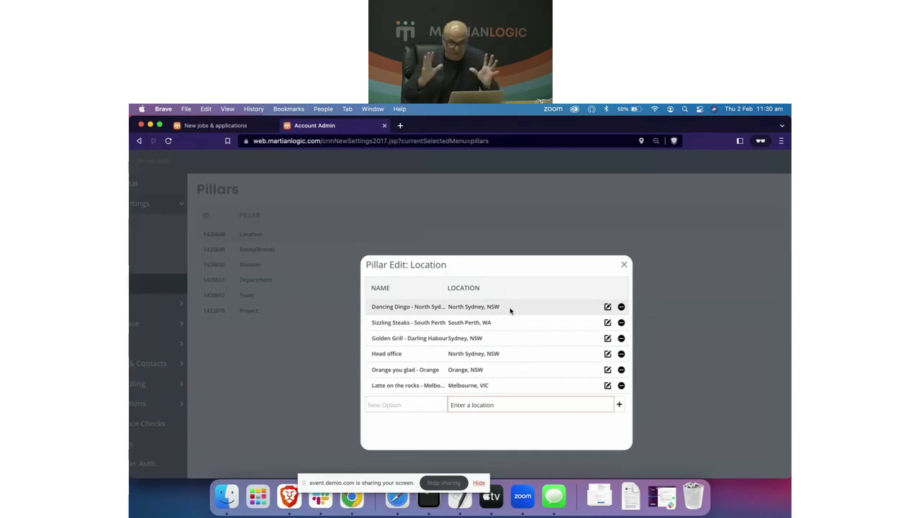
click(624, 264)
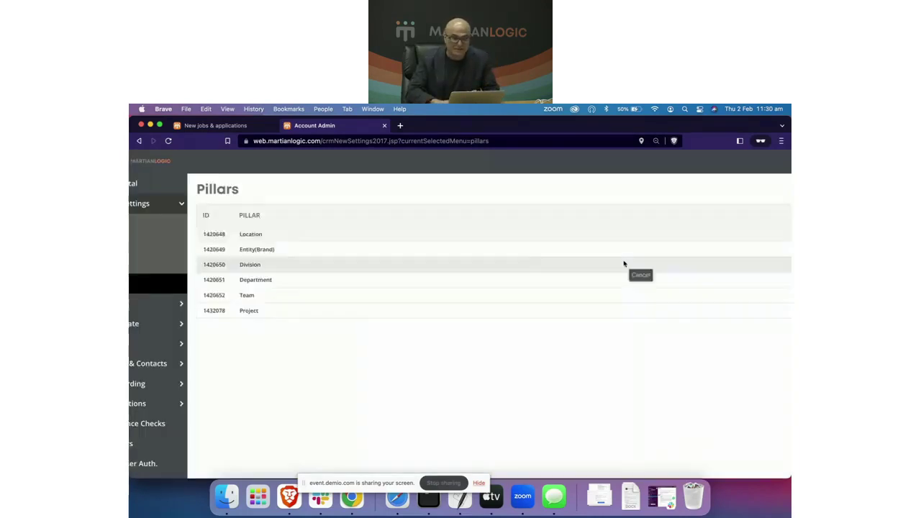
click(260, 126)
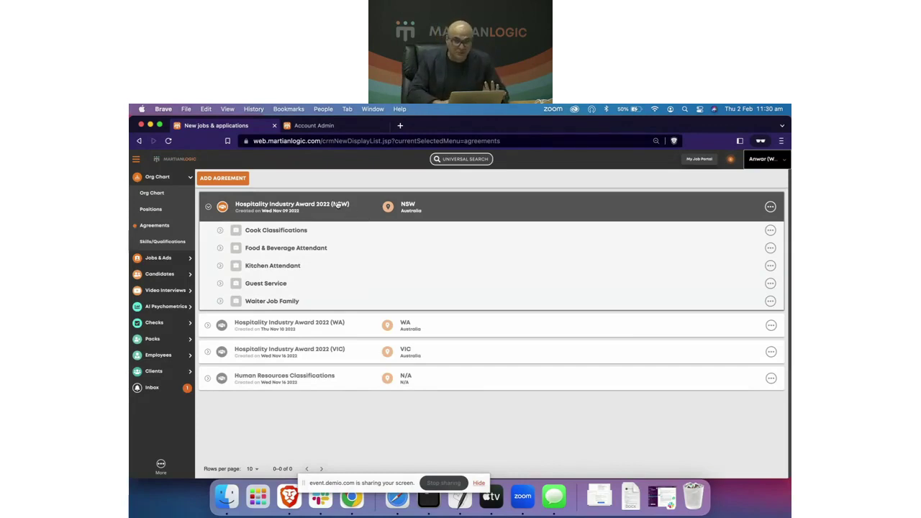
Step: Check the Waiter Job Family's Level 1–3 rates in the NSW award, then collapse it
click(314, 209)
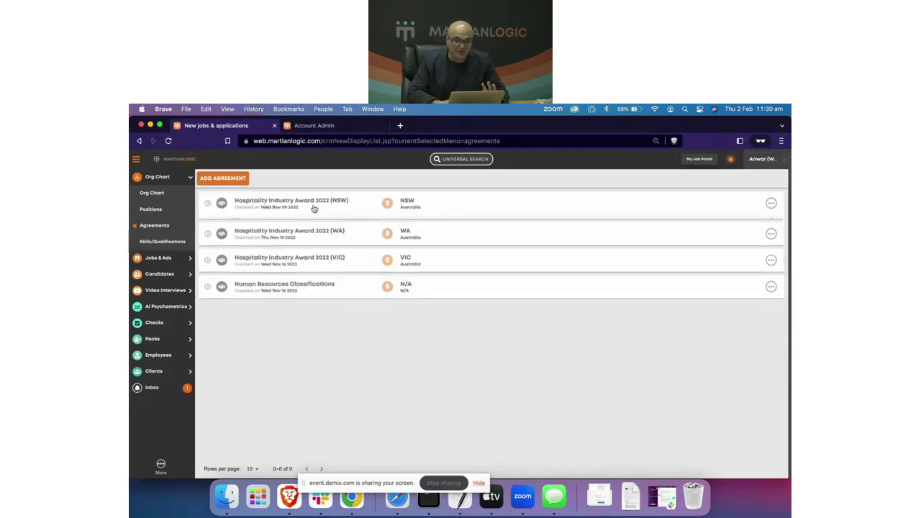
click(268, 204)
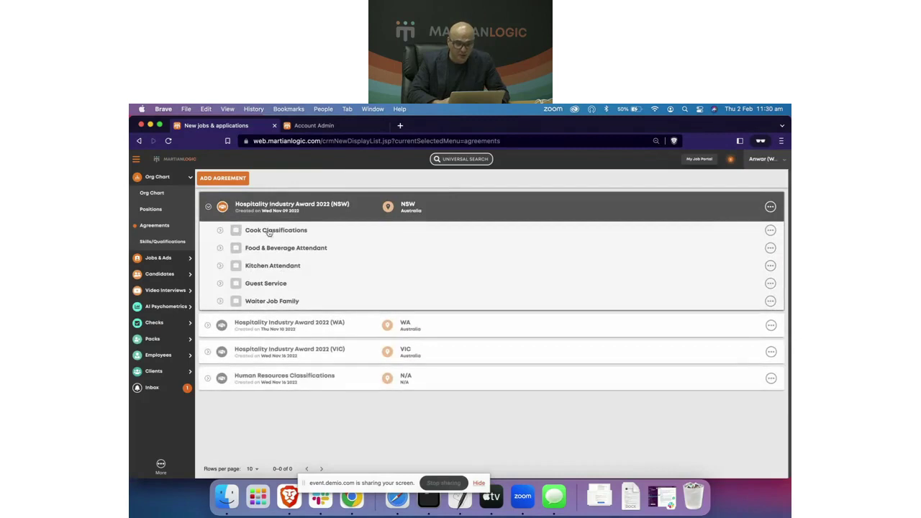
click(223, 303)
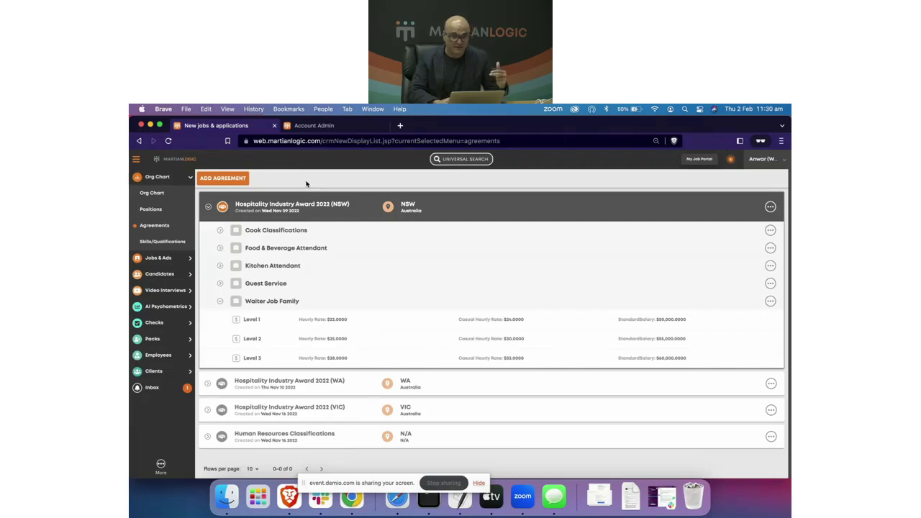
click(298, 206)
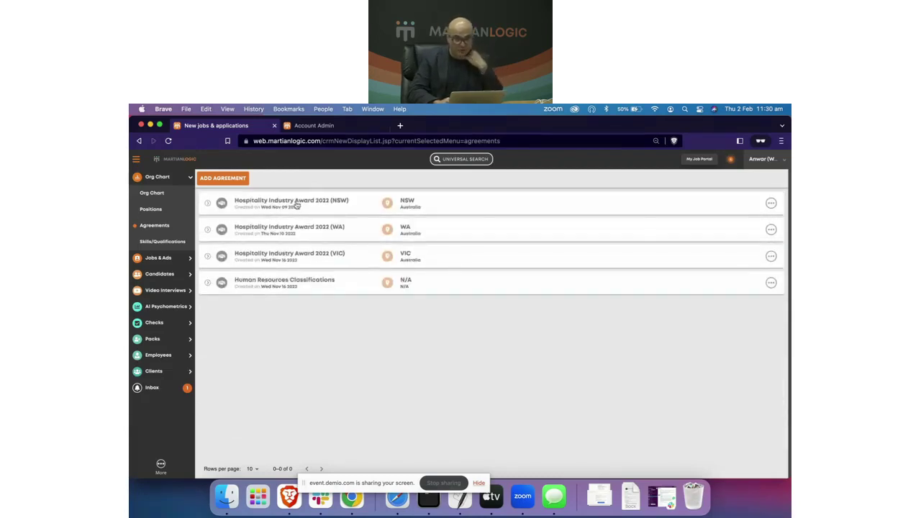
Step: Delete the existing Waiter position from the Positions list
click(153, 211)
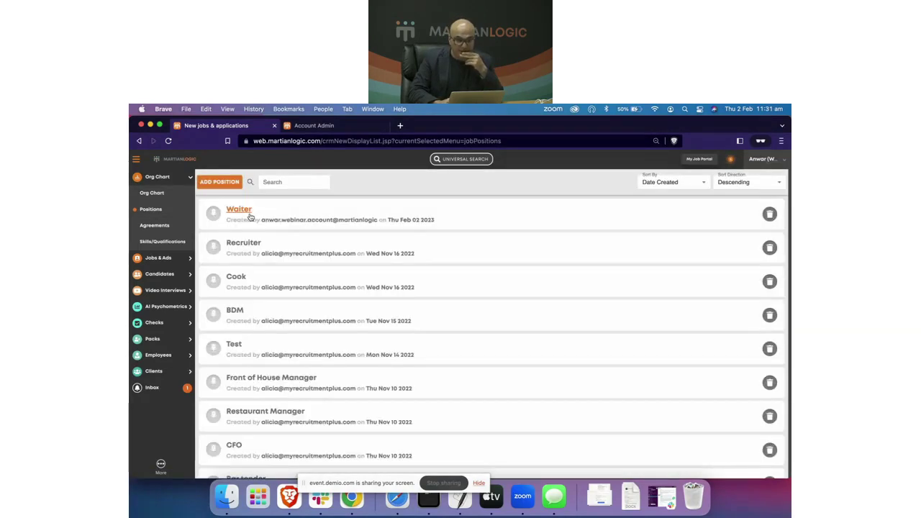
click(769, 214)
click(508, 346)
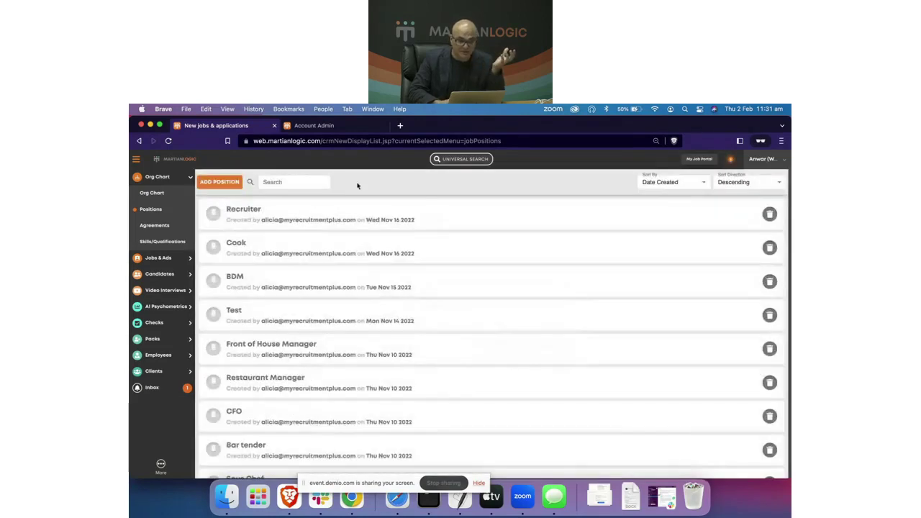
Step: Create a new position named 'Waiter'
click(219, 182)
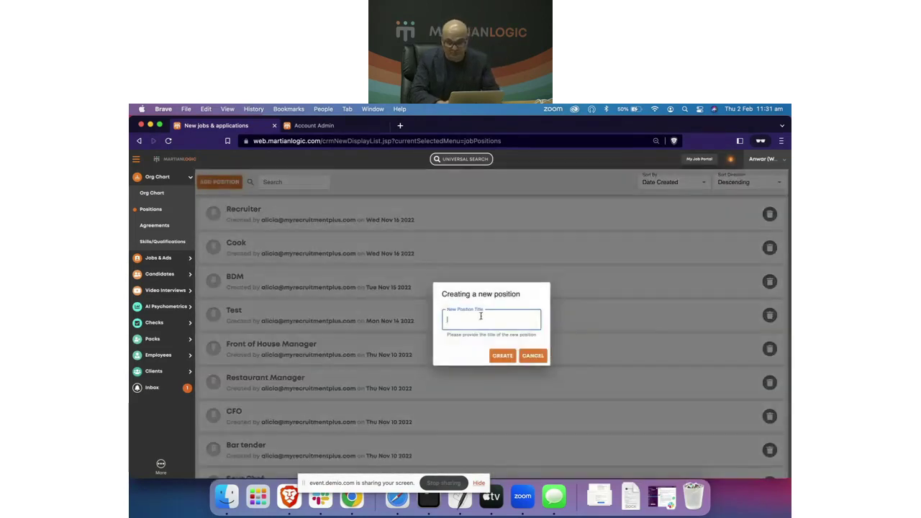
text(Waiter)
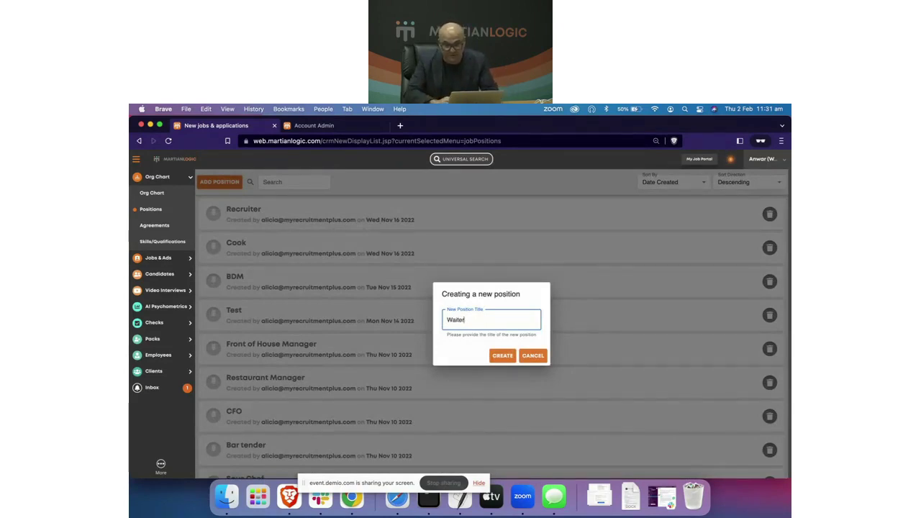
click(508, 358)
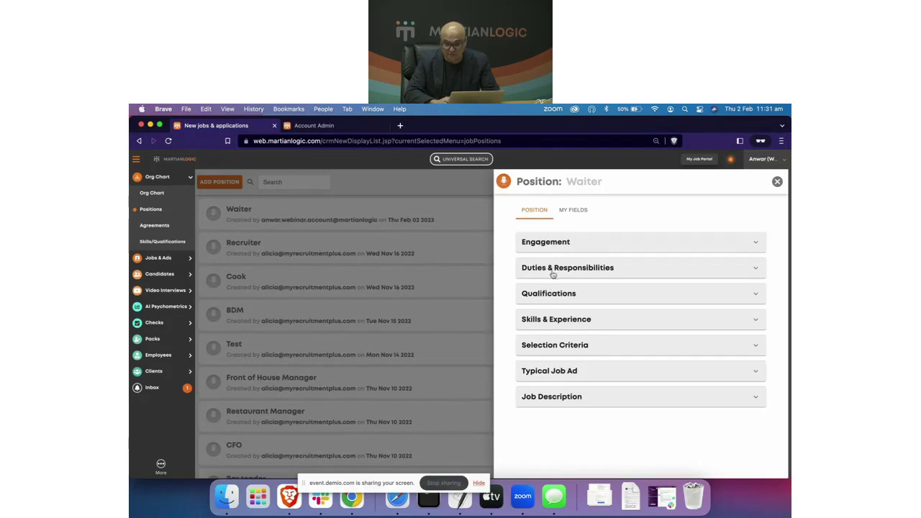
Step: Expand the new Waiter position's Job Description and Engagement sections to check their contents
click(552, 403)
scroll(552, 406, down, 3)
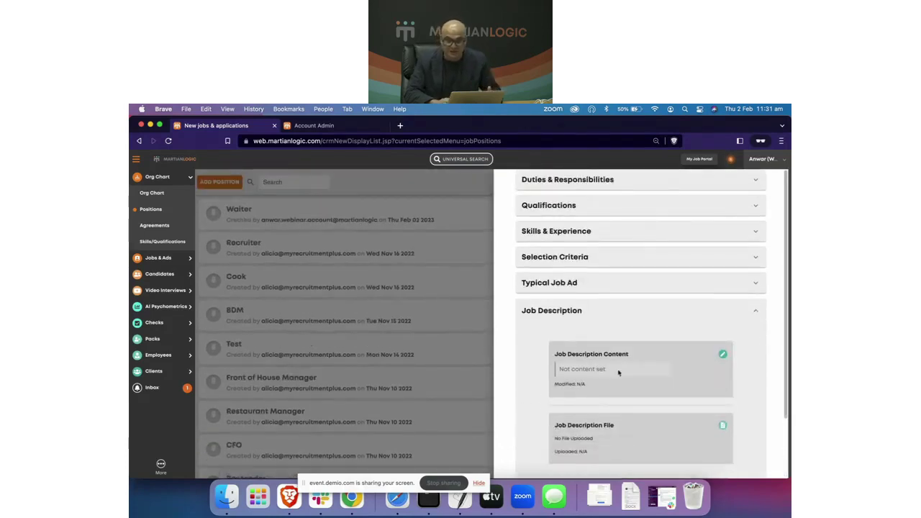
scroll(618, 370, up, 3)
click(557, 247)
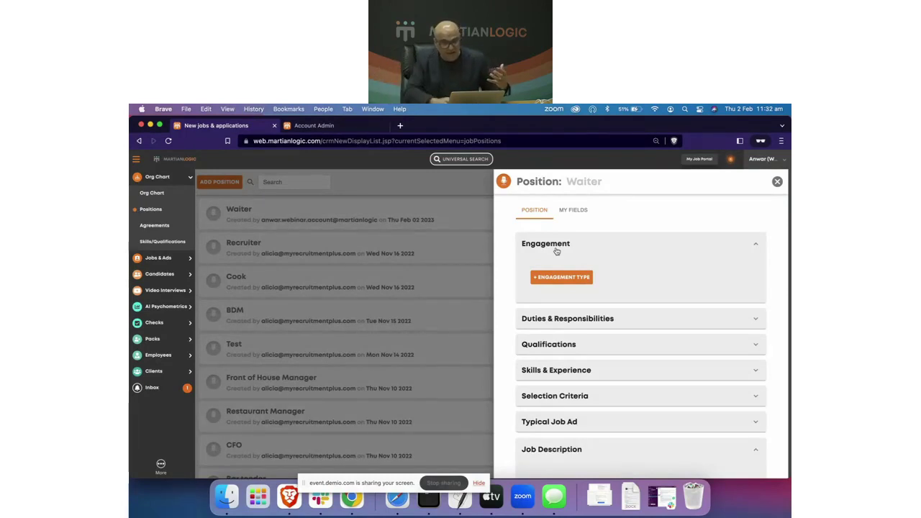
Step: Look over the engagement type options, then reload the Positions page
click(564, 280)
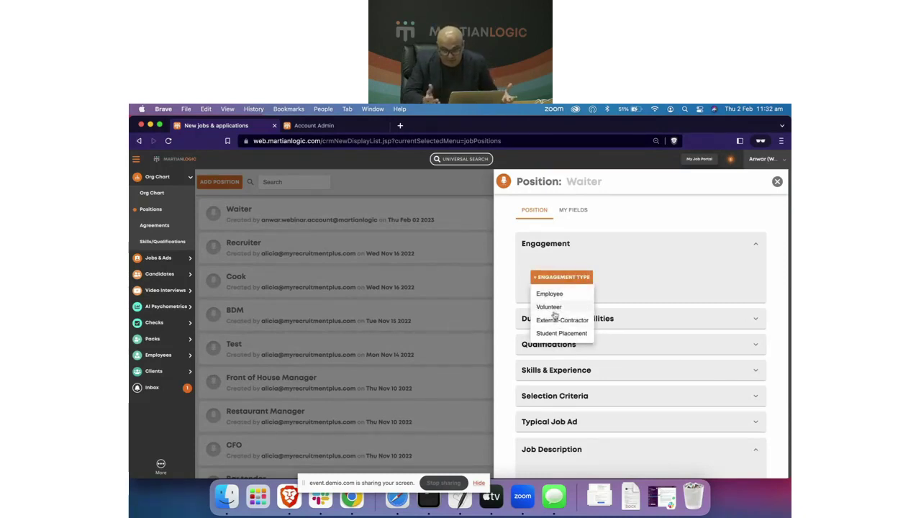
scroll(566, 310, up, 5)
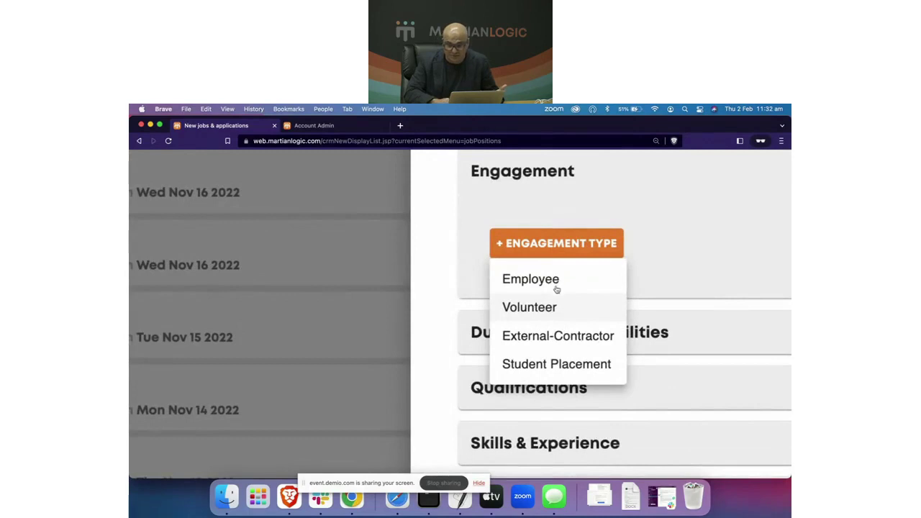
scroll(556, 290, down, 5)
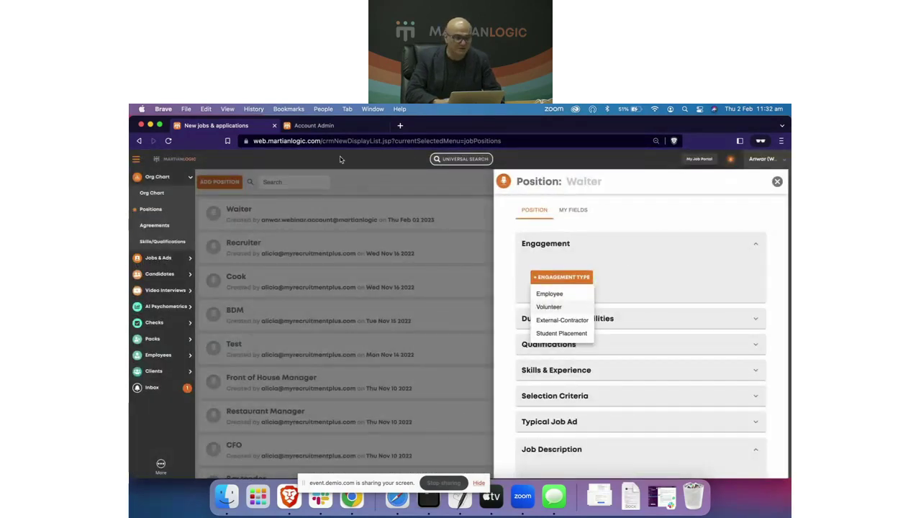
click(168, 140)
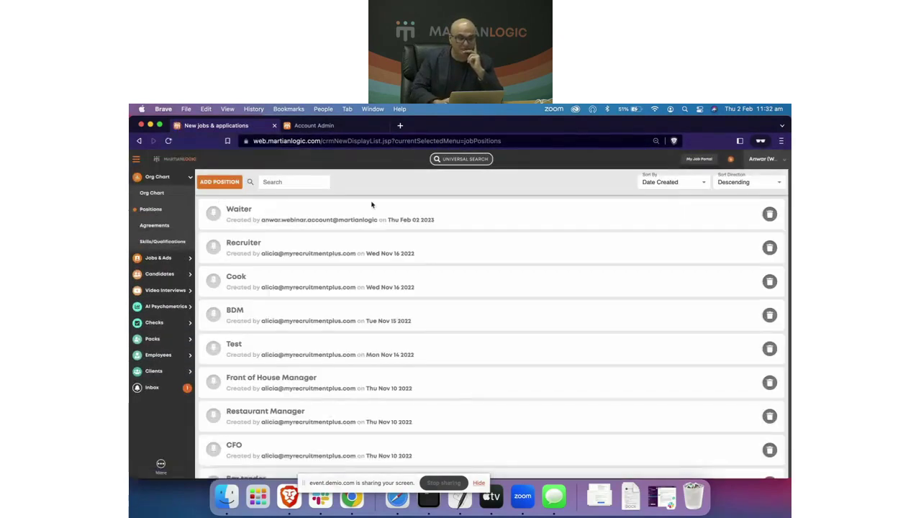
Step: Add Employee as the engagement type in the Waiter position's Engagement section
click(238, 211)
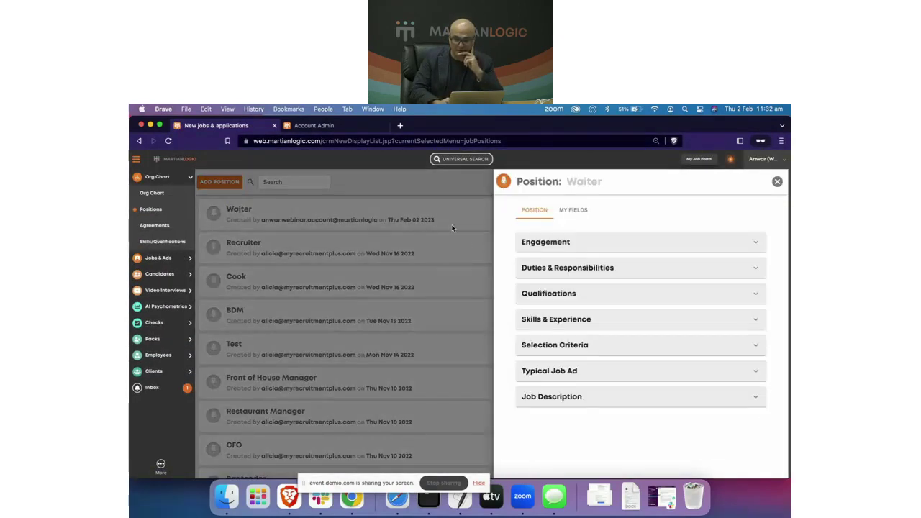
click(573, 242)
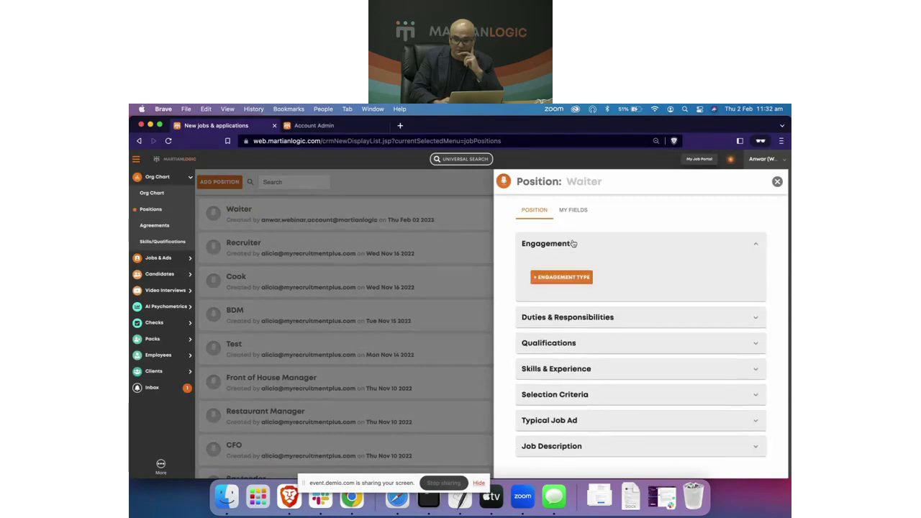
click(568, 284)
click(550, 293)
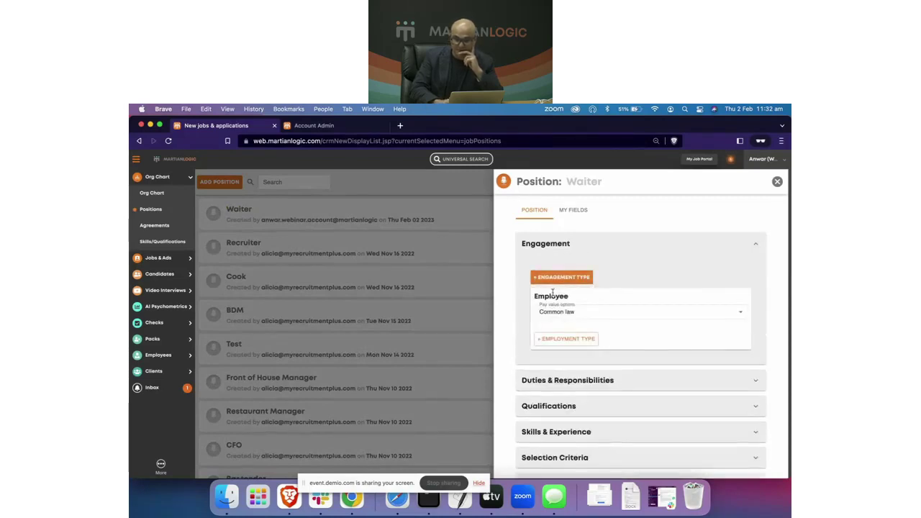
scroll(522, 272, up, 3)
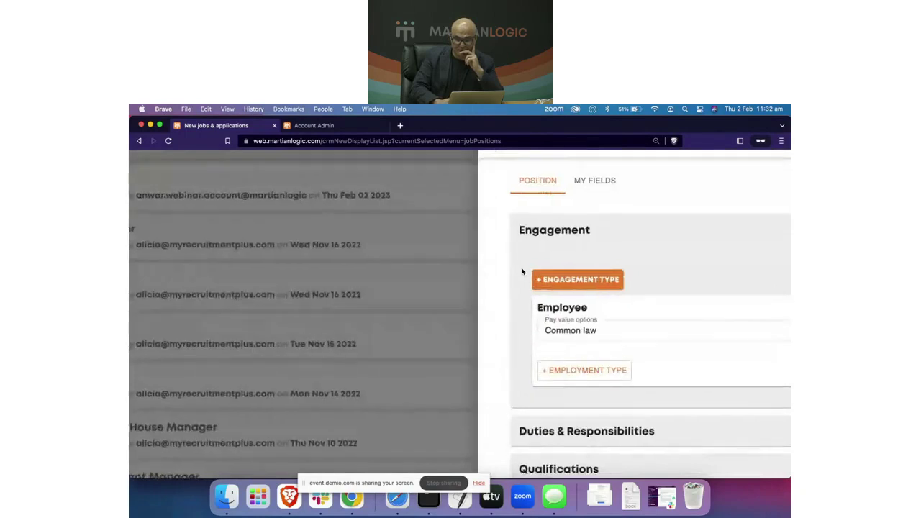
scroll(497, 279, right, 3)
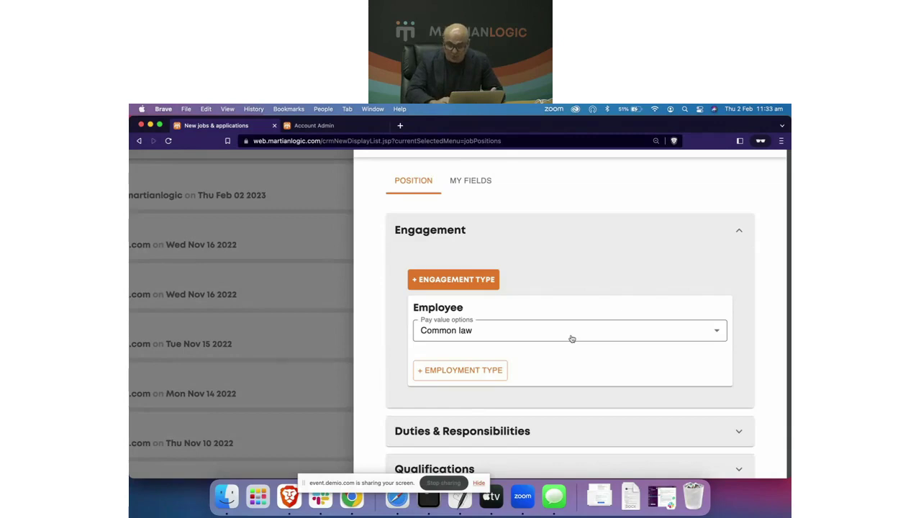
Step: Open the Employee engagement's pay value options dropdown
click(572, 338)
click(679, 334)
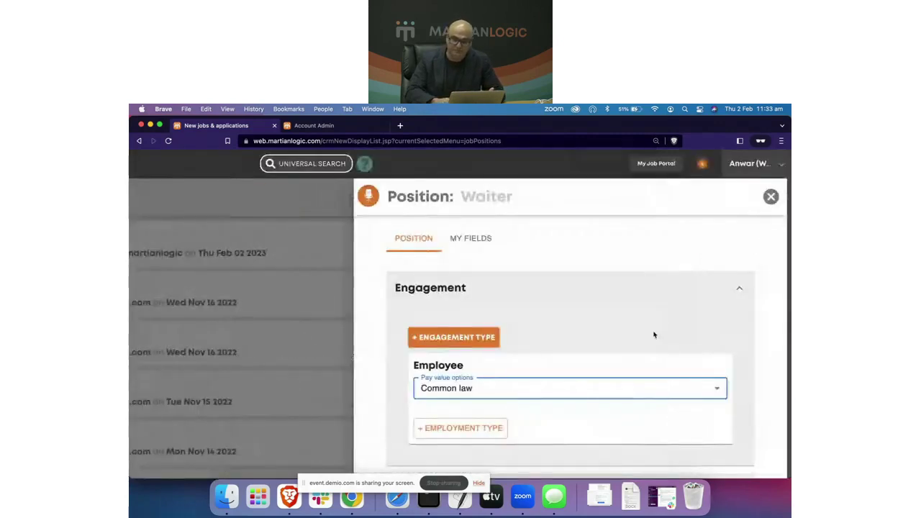
click(663, 313)
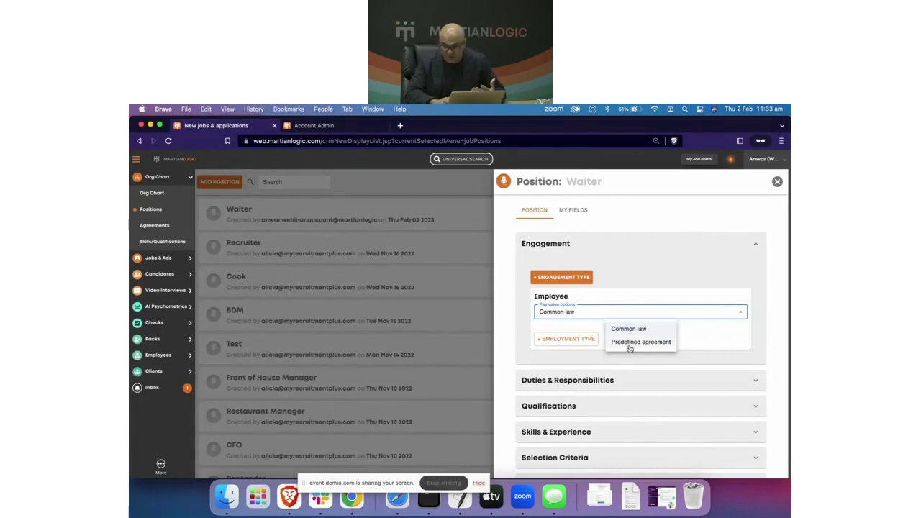
Step: Set pay value to Predefined agreement using Hospitality Industry Award and Waiter Job Family
click(630, 343)
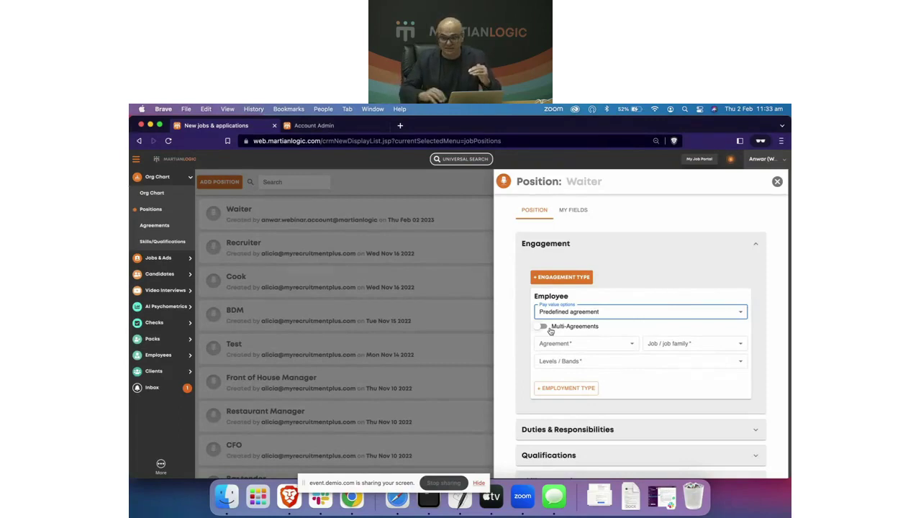
click(632, 346)
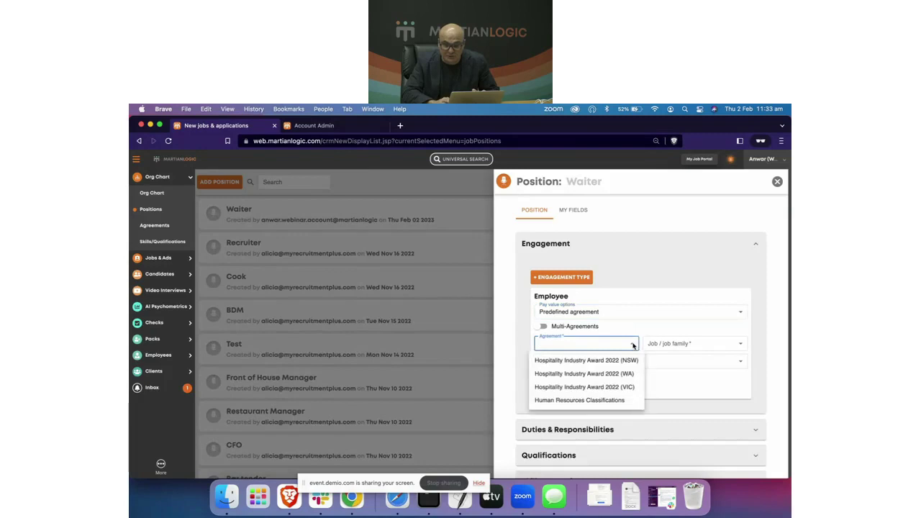
click(599, 366)
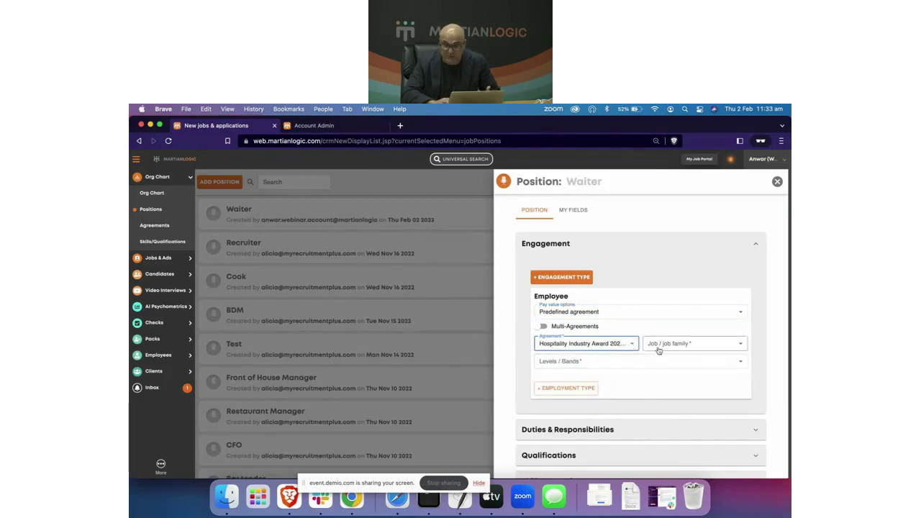
click(695, 348)
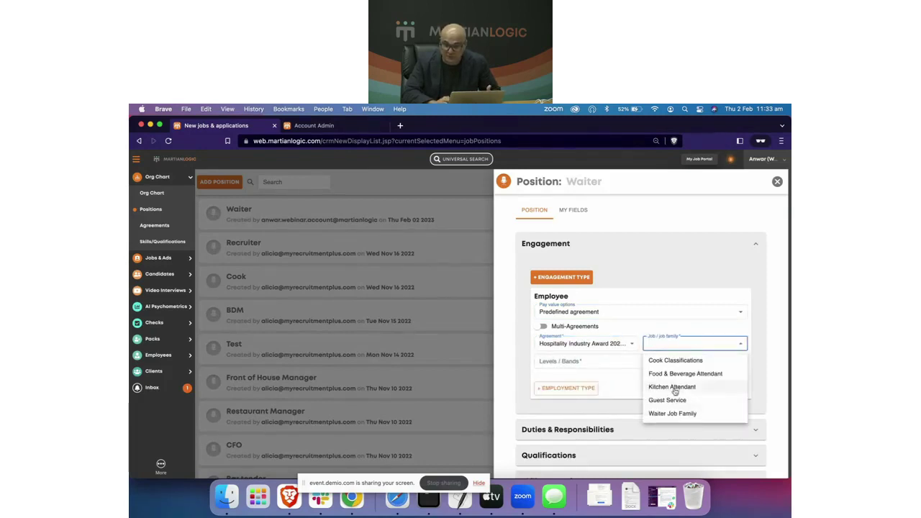
click(672, 414)
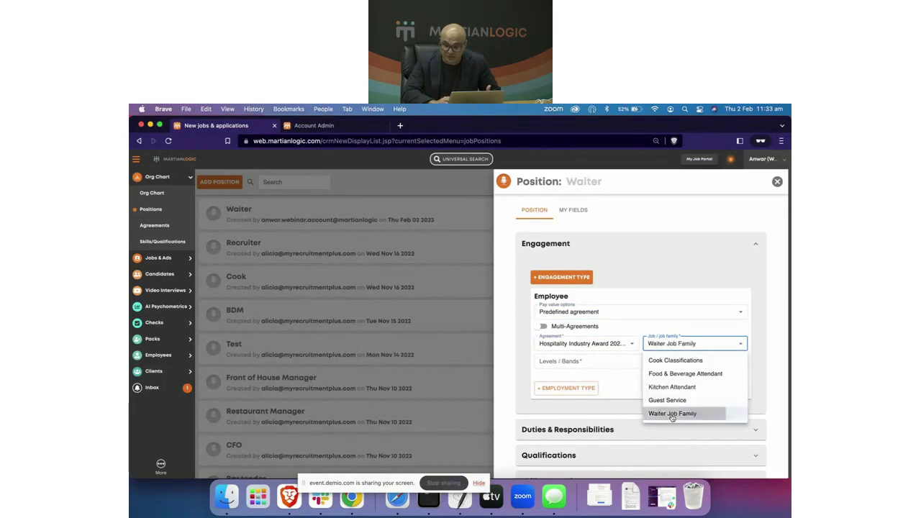
Step: Select Levels 1, 2 and 3 as the agreement's levels
click(624, 366)
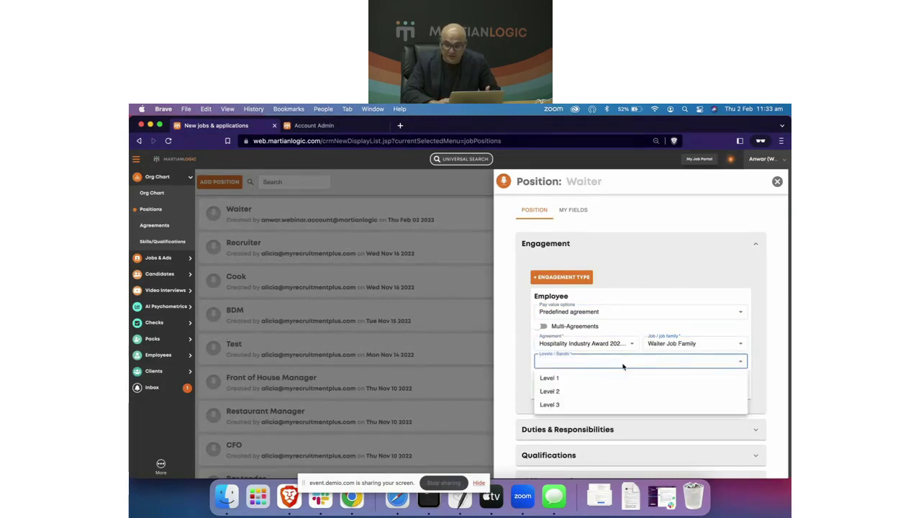
click(570, 378)
click(566, 393)
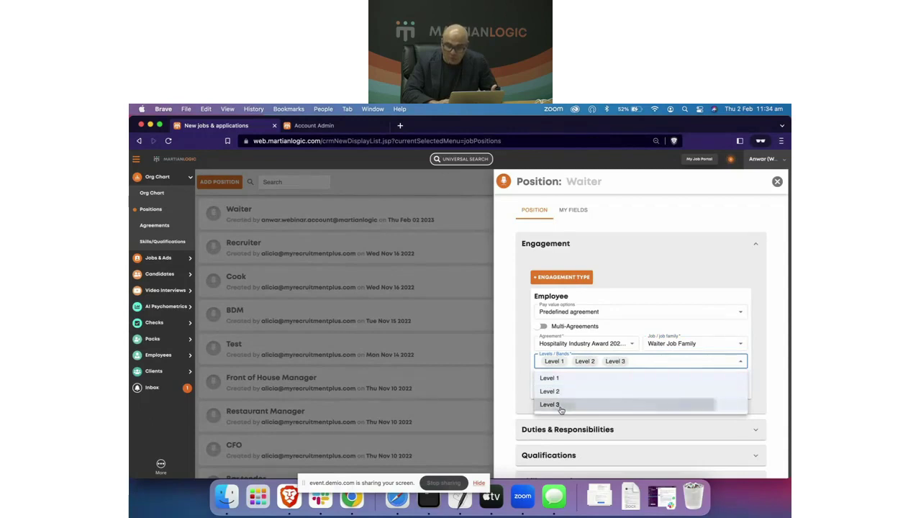
click(559, 405)
click(507, 359)
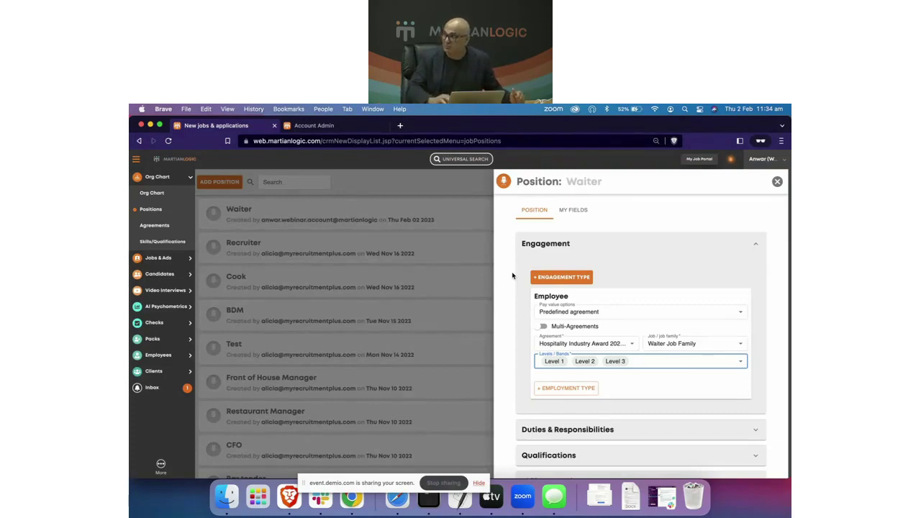
click(520, 367)
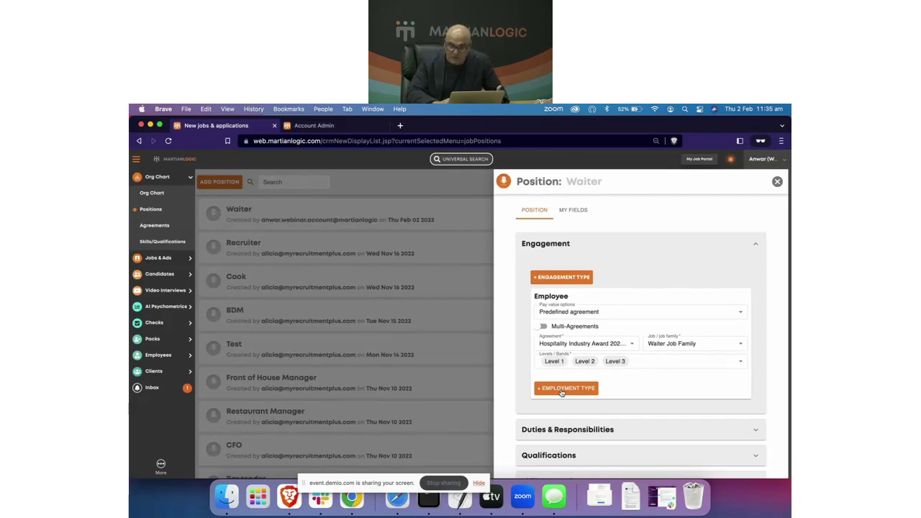
Step: Add a Permanent Full-Time employment type and save it
click(562, 391)
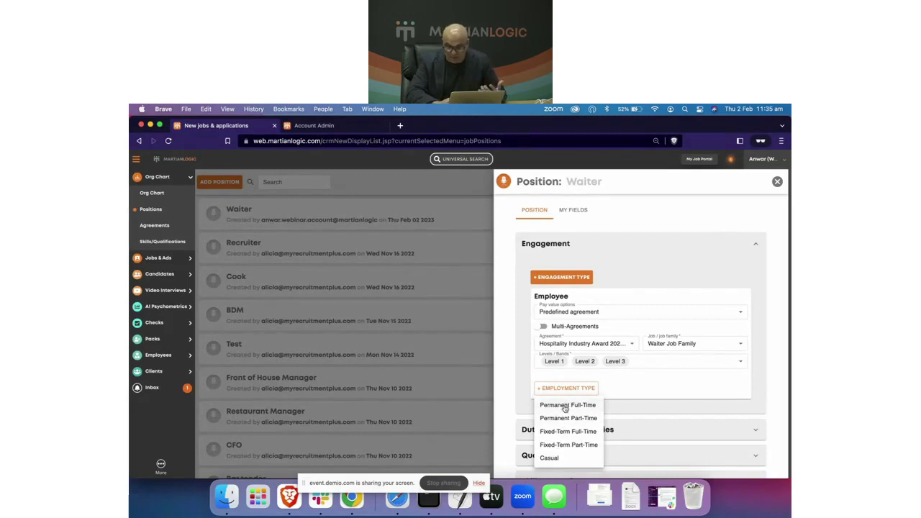
click(565, 407)
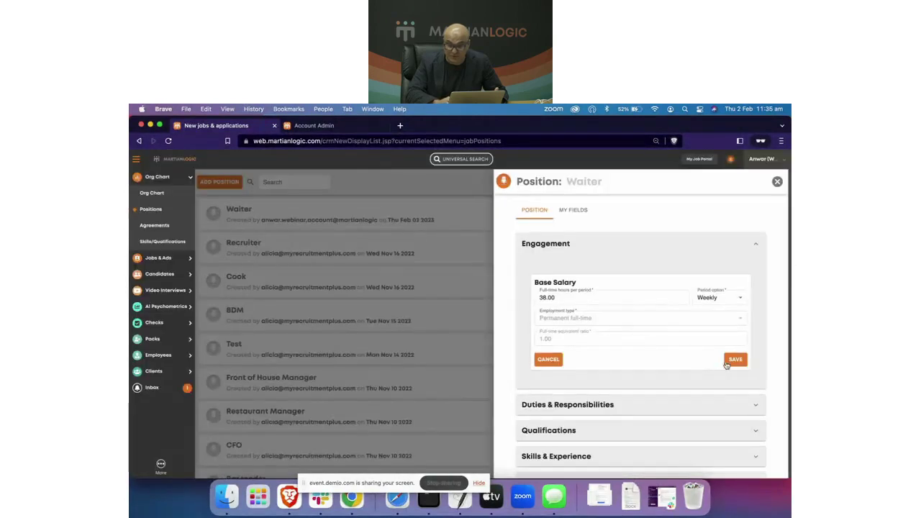
click(727, 362)
Step: Add a Casual employment type with a 50,000 maximum yearly budget and save it
click(586, 415)
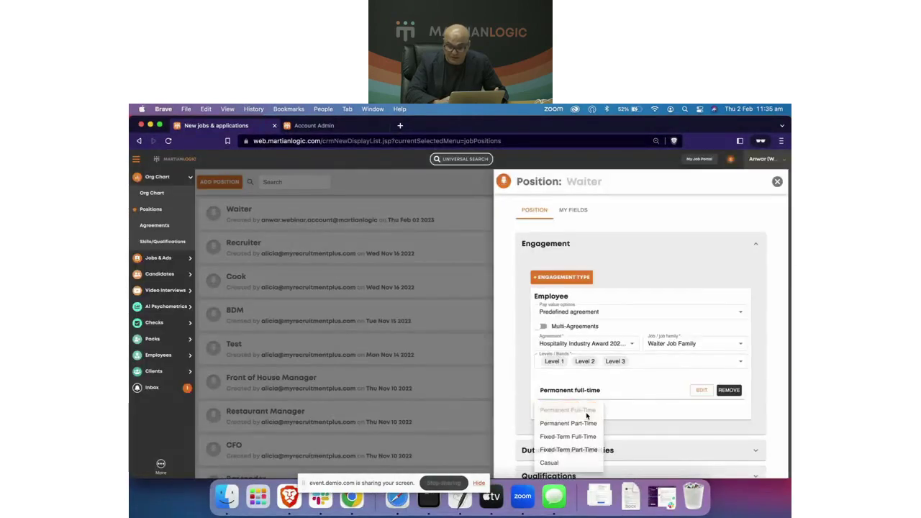
click(561, 463)
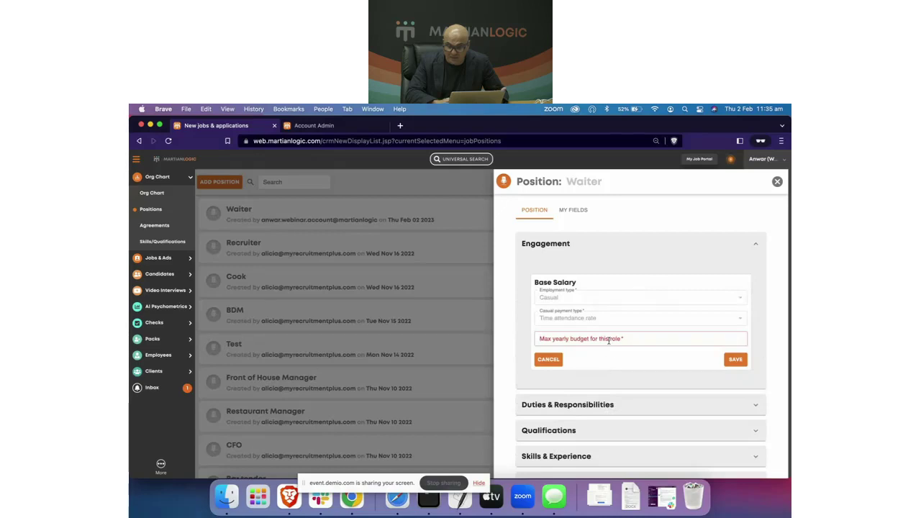
click(603, 339)
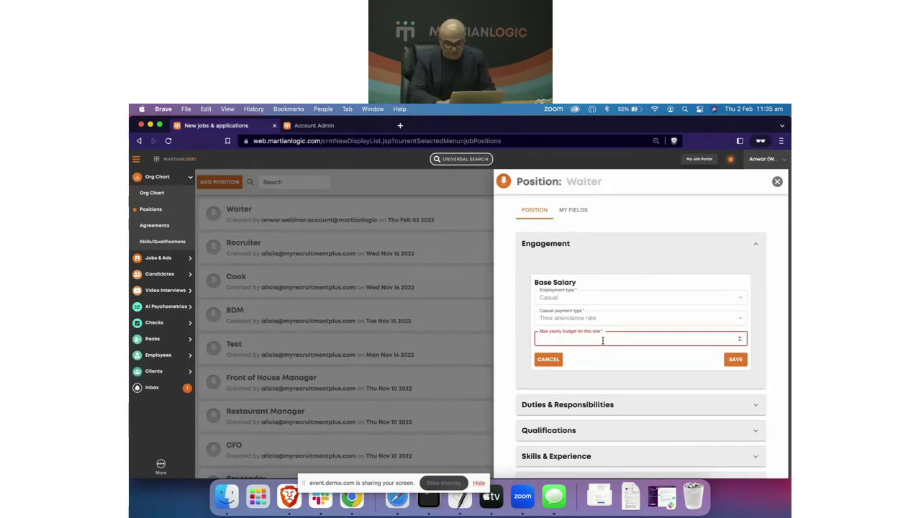
text(50000)
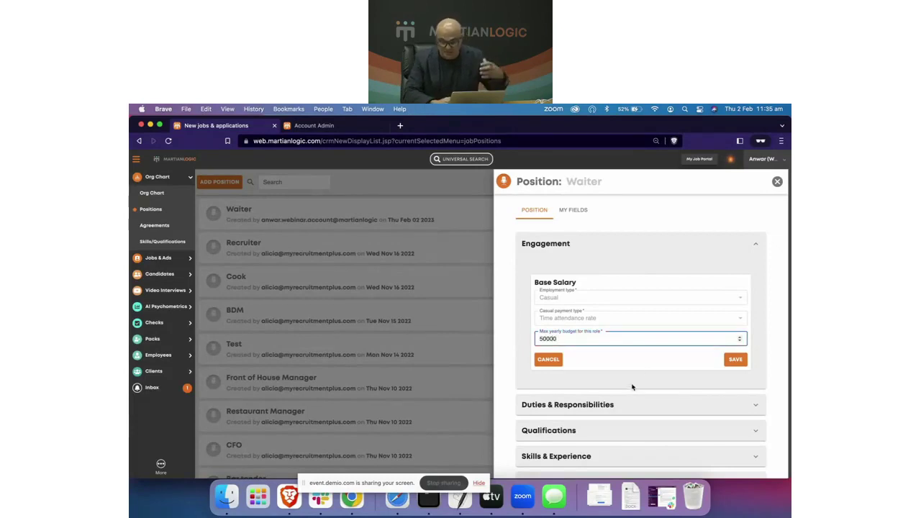
click(632, 387)
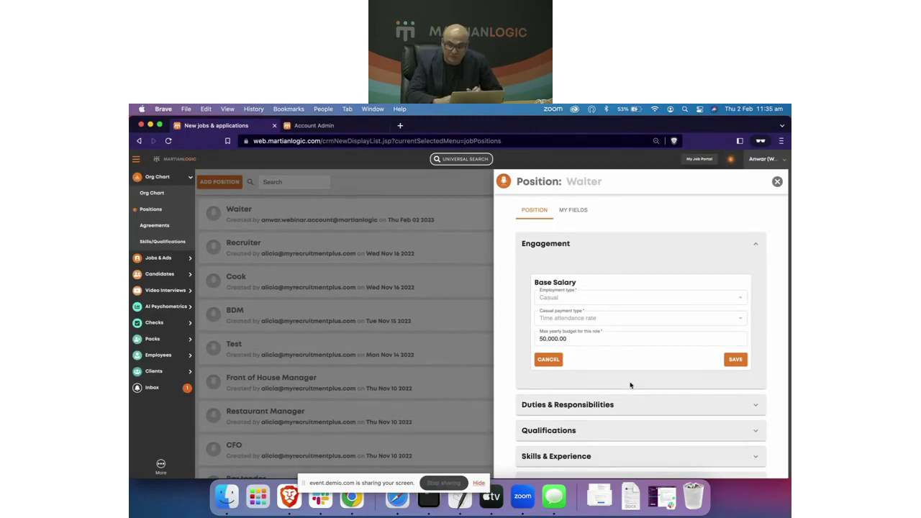
click(738, 360)
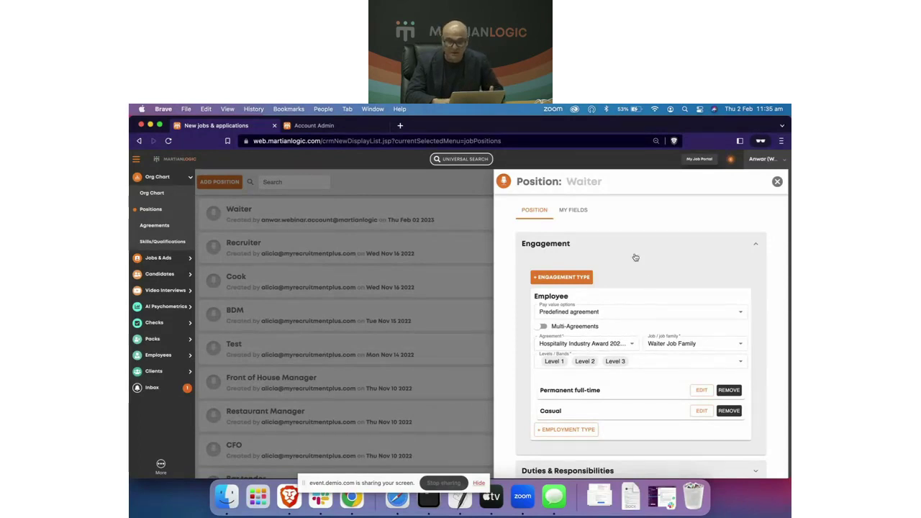
Step: Close the Waiter position details and go to the Org Chart
click(607, 243)
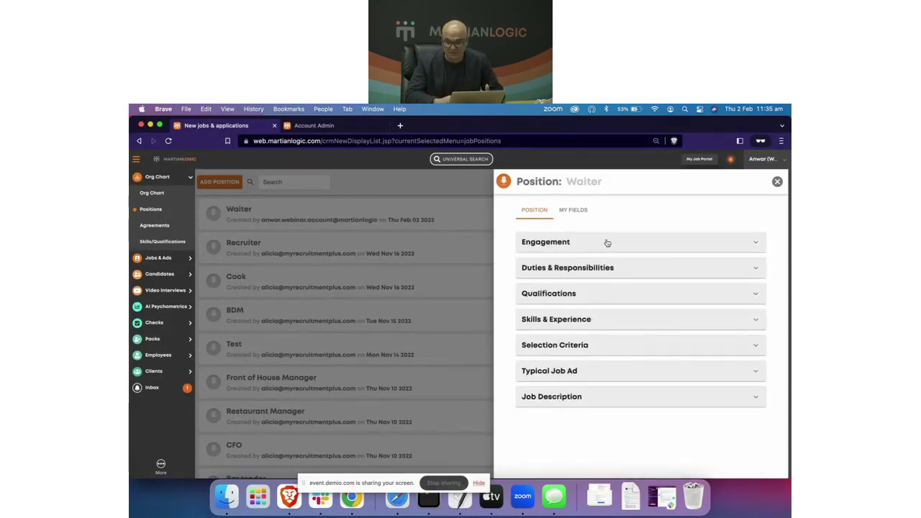
click(777, 182)
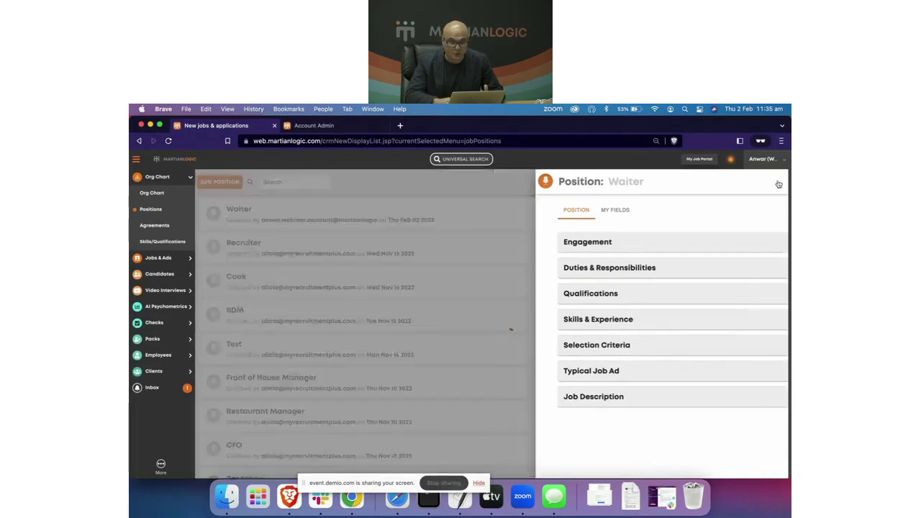
click(153, 194)
scroll(401, 294, right, 8)
scroll(402, 294, down, 1)
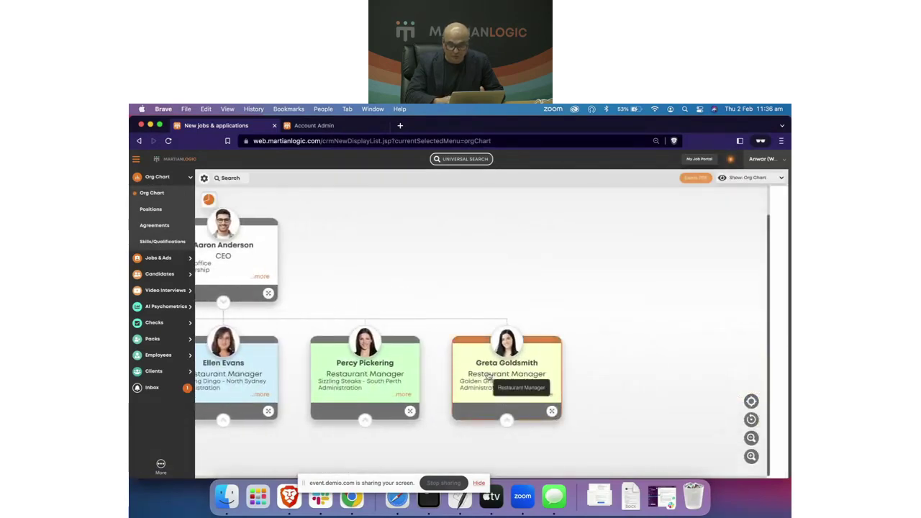
Step: Expand the Golden Grill manager and Front of House Manager branches to show the Waiter vacancies
click(504, 381)
click(506, 426)
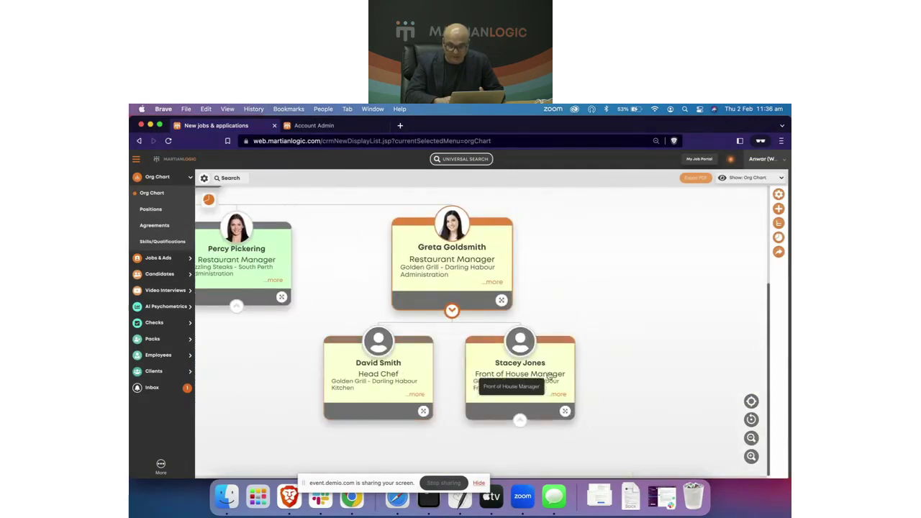
click(520, 404)
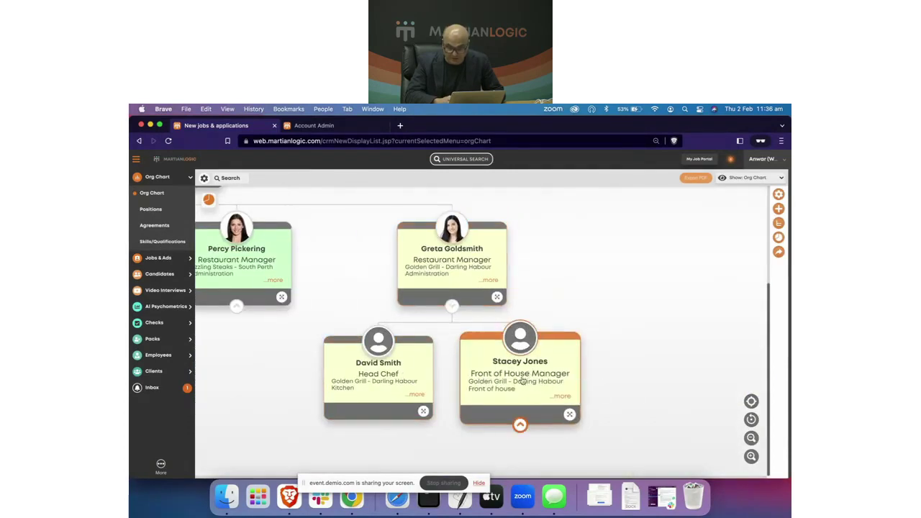
click(520, 425)
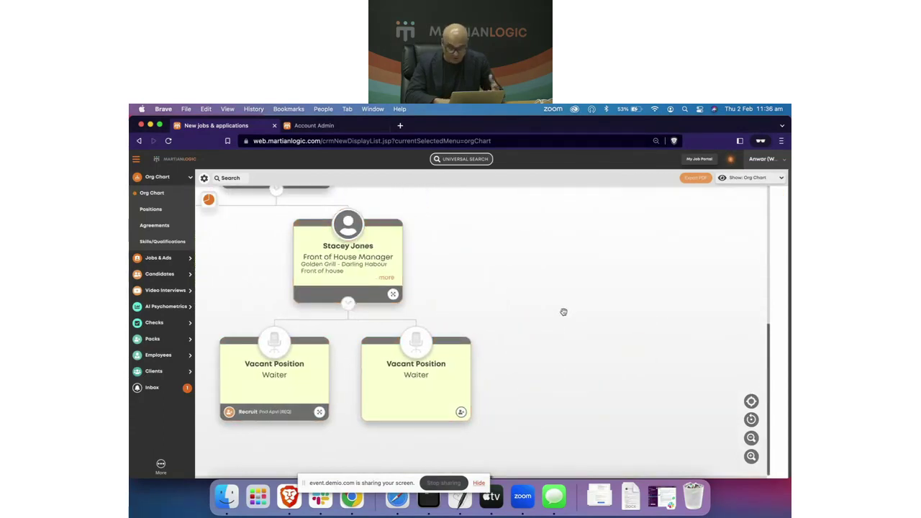
click(405, 265)
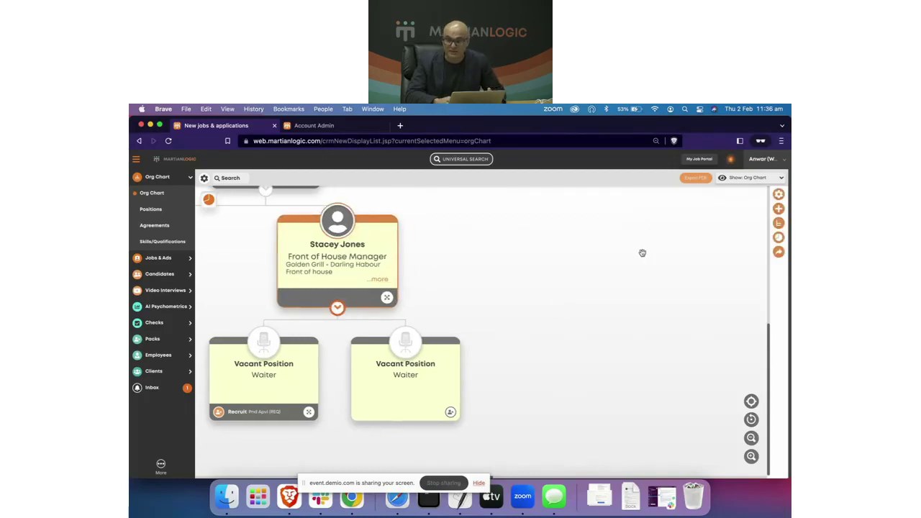
Step: Create a new node of 3 Waiter positions under the Front of House Manager
click(779, 208)
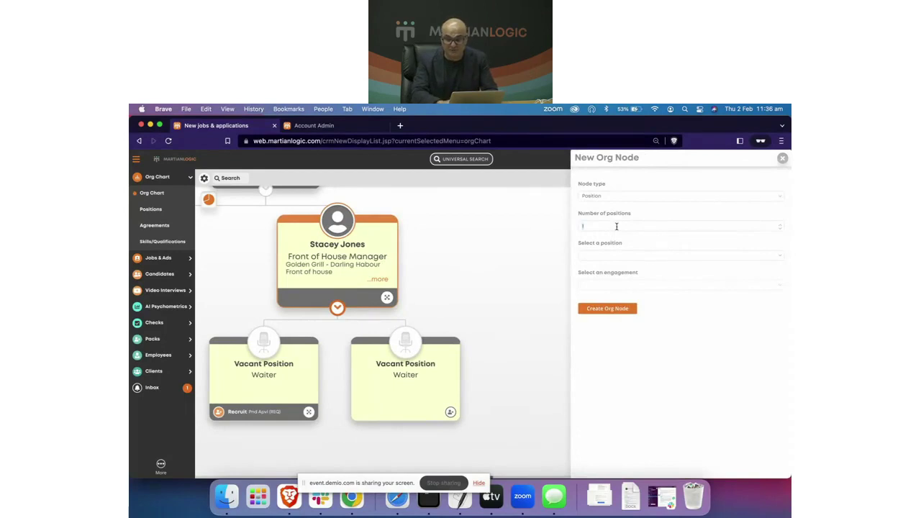
key(BackSpace)
text(3)
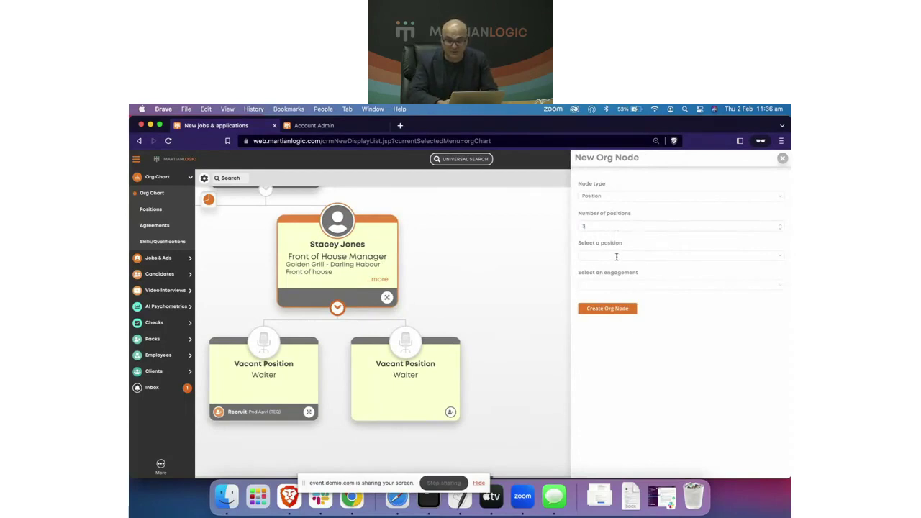
text(Waiter)
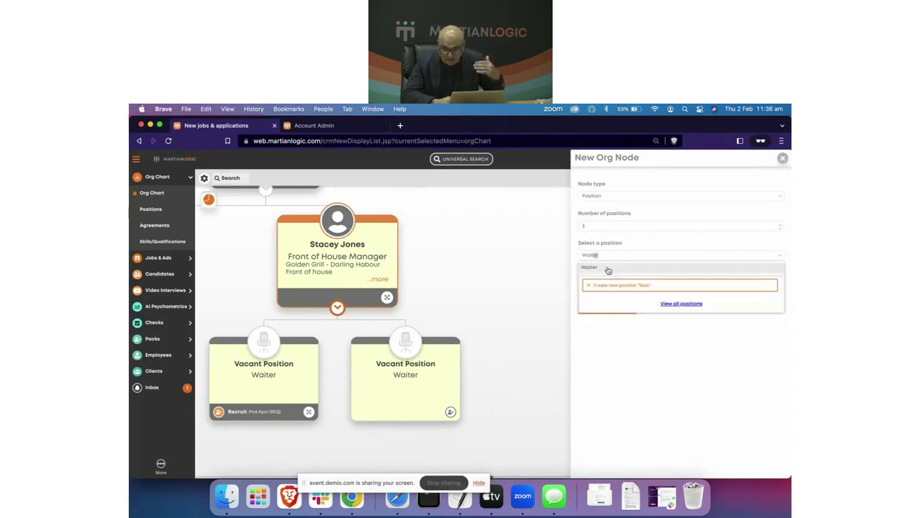
click(609, 269)
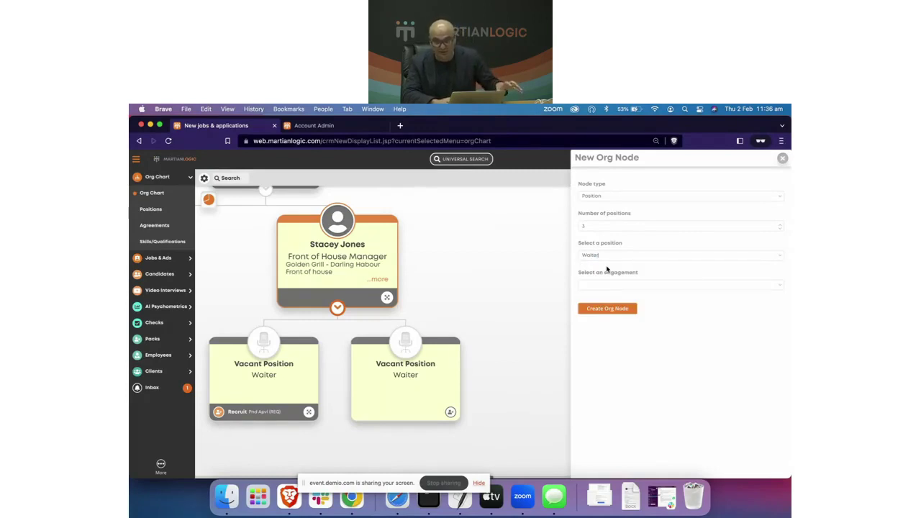
click(603, 309)
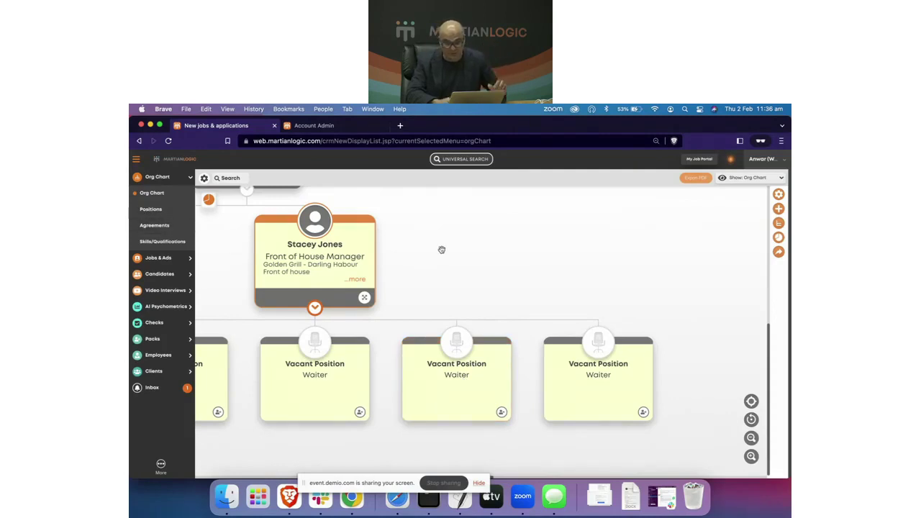
Step: Try recruiting through the Front of House Manager's actions, then cancel the position selection
click(346, 397)
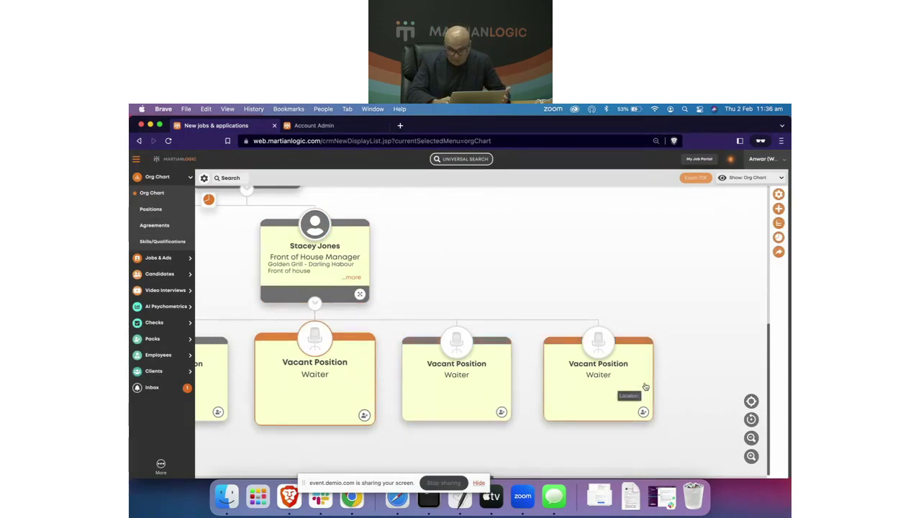
click(448, 281)
click(328, 280)
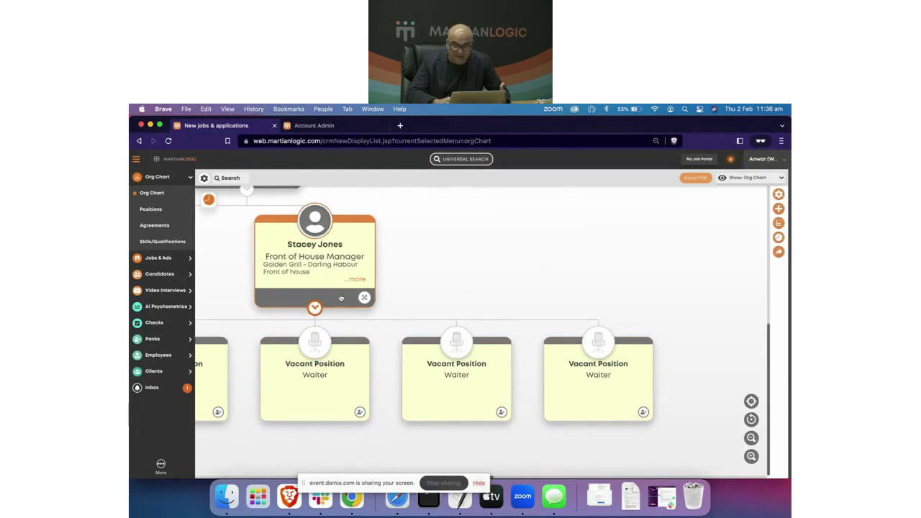
click(360, 297)
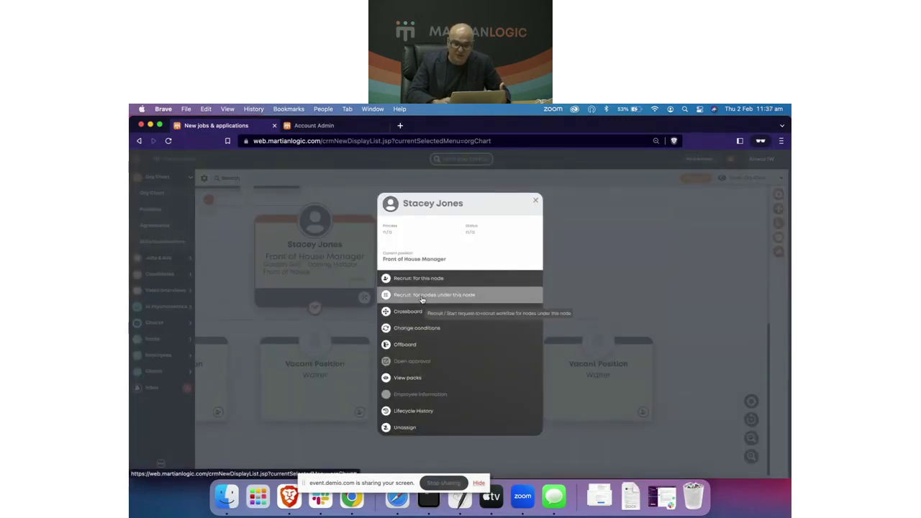
click(423, 300)
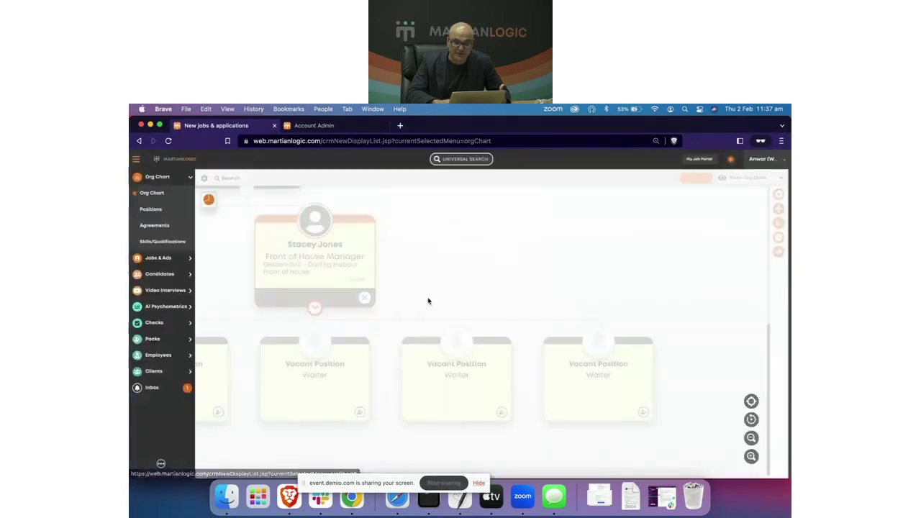
click(352, 232)
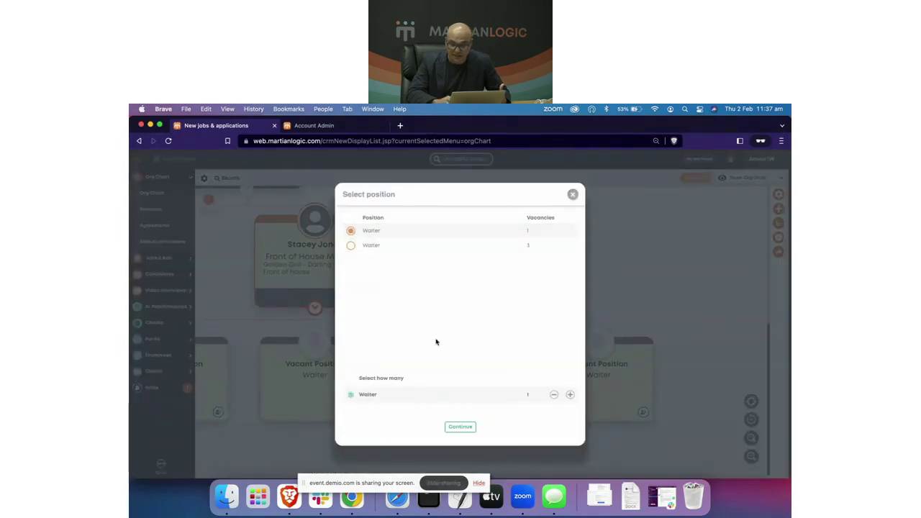
click(572, 194)
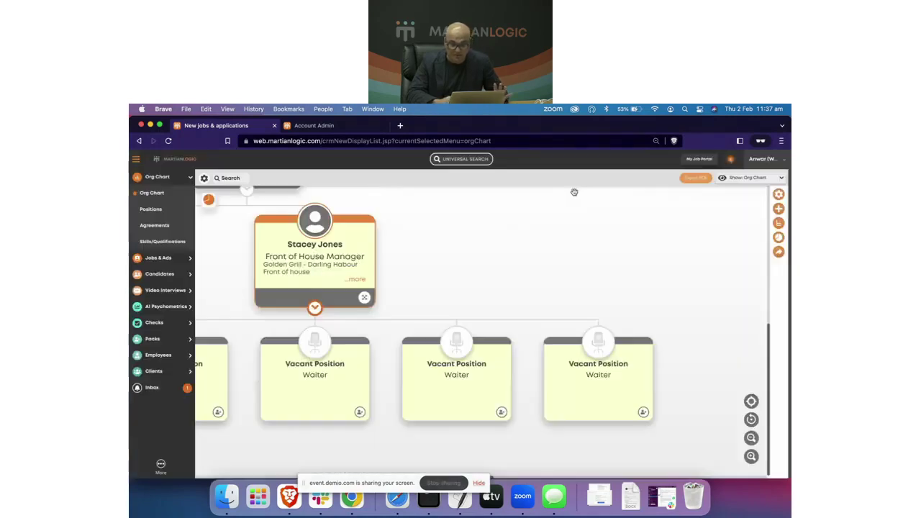
Step: Start a Requisition Form recruit request for the rightmost vacant Waiter, then close the form
click(643, 413)
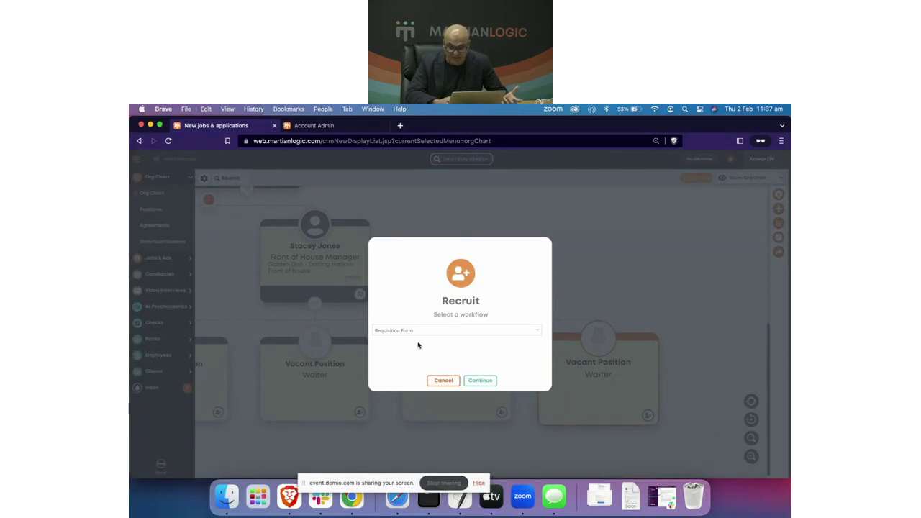
click(482, 380)
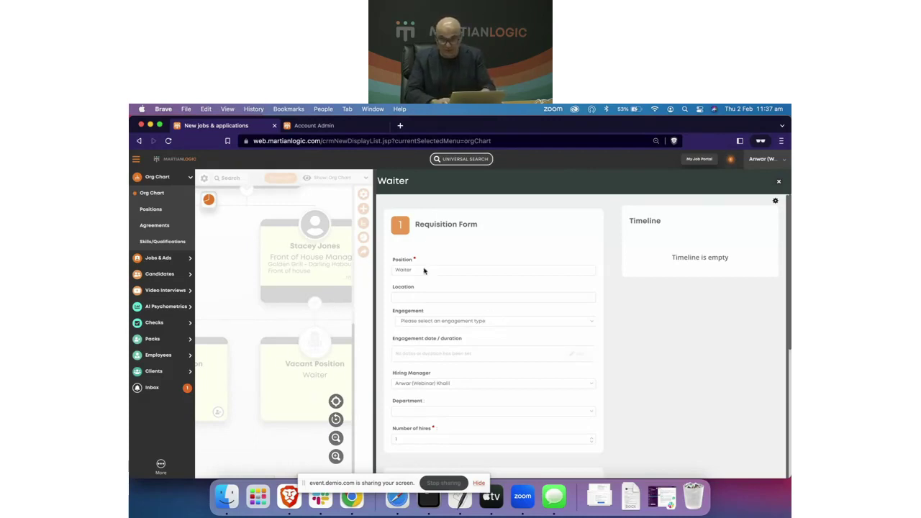
click(778, 185)
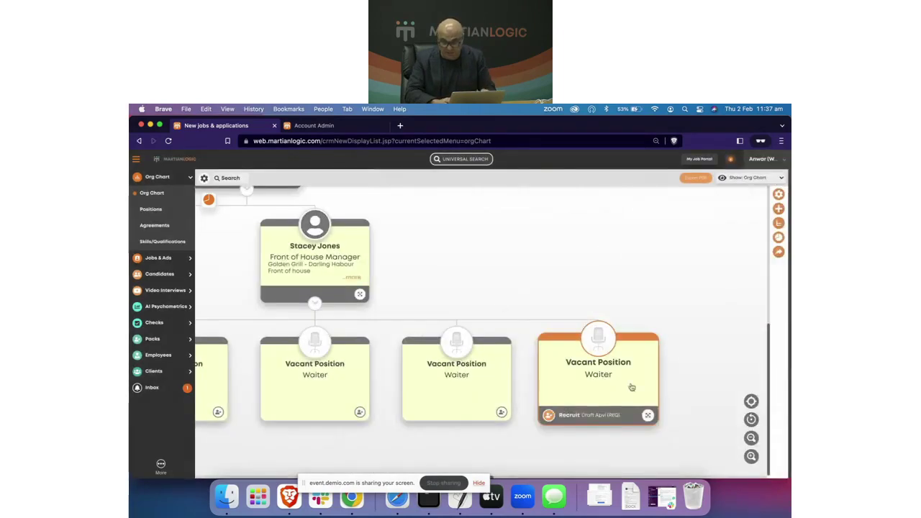
Step: Go to Jobs & Ads > Jobs and start a new job
scroll(586, 391, up, 5)
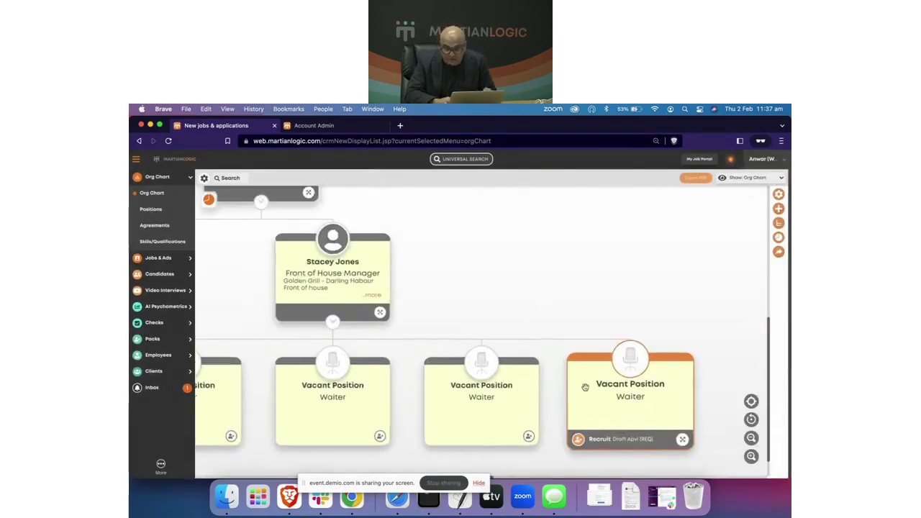
scroll(639, 404, down, 10)
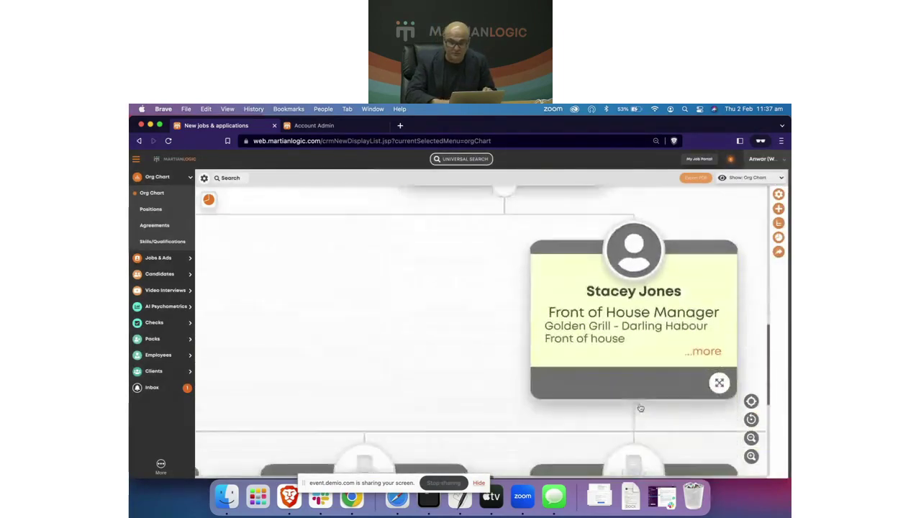
scroll(640, 408, down, 3)
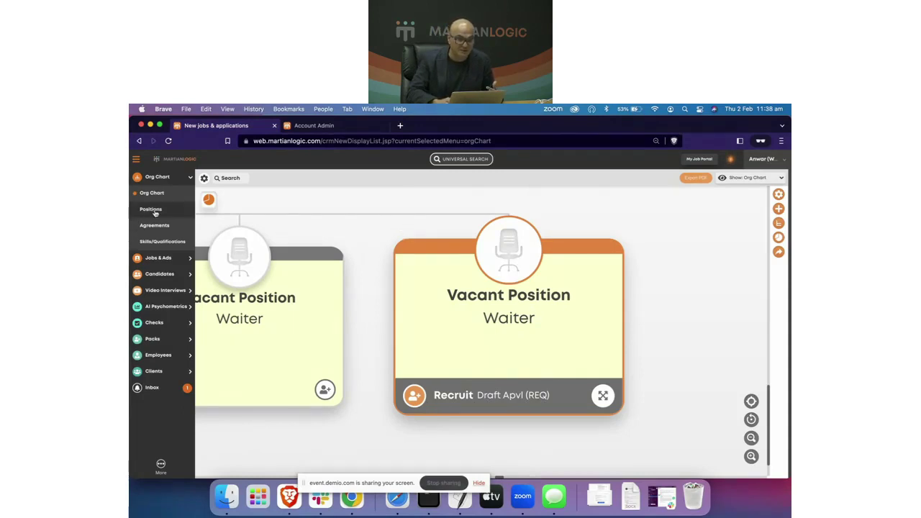
click(157, 257)
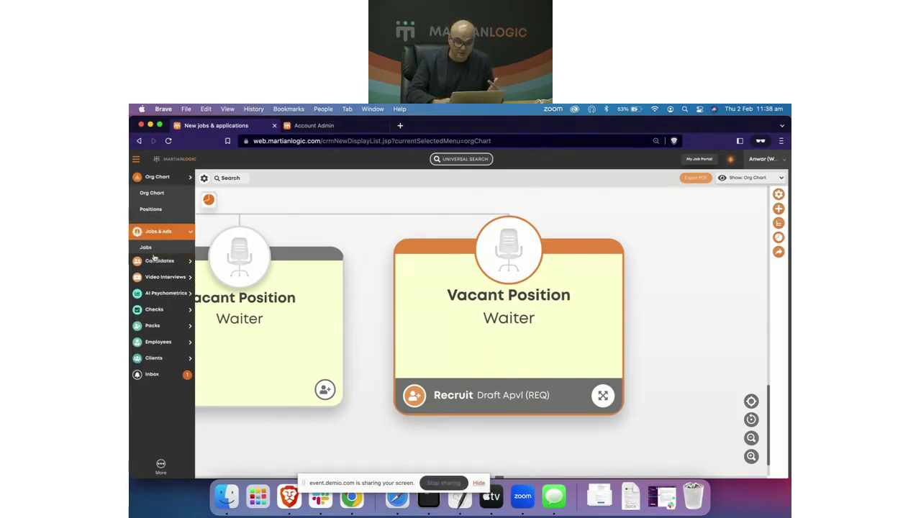
click(152, 213)
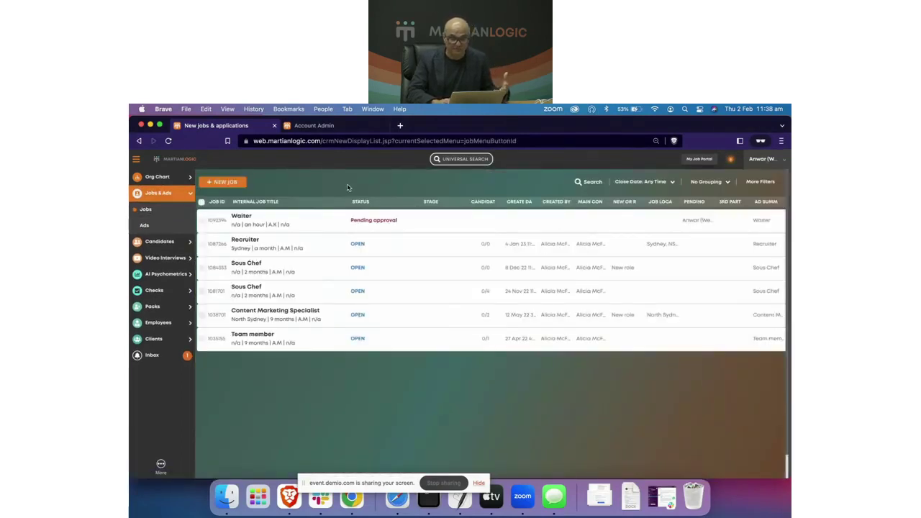
click(229, 182)
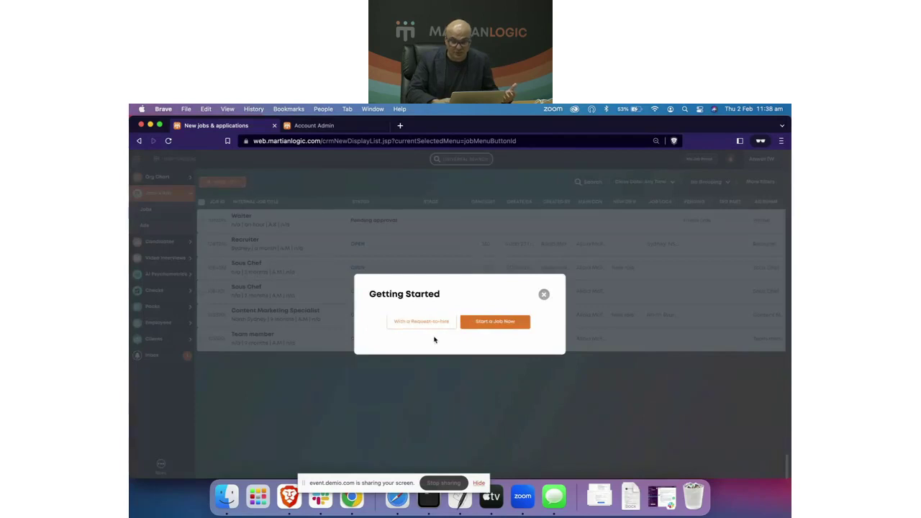
Step: Create a request-to-hire job using the Requisition Form approval form
click(422, 323)
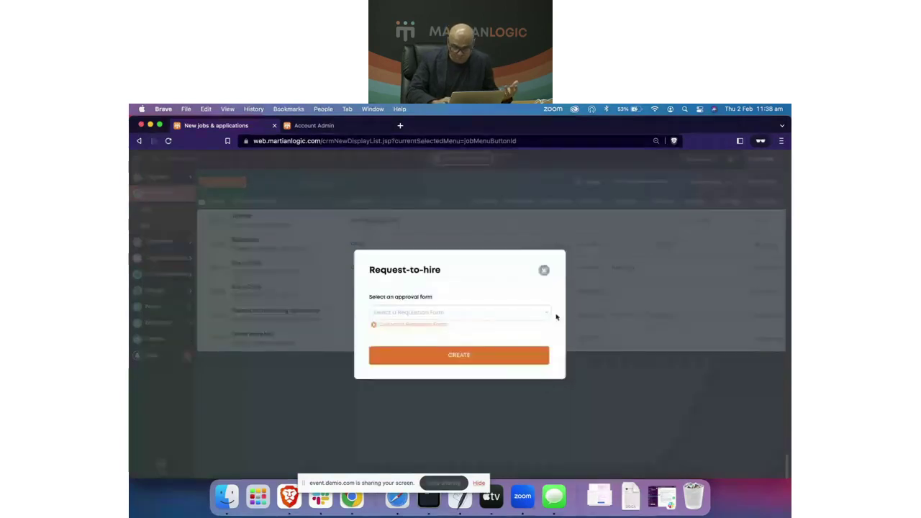
click(548, 314)
click(427, 338)
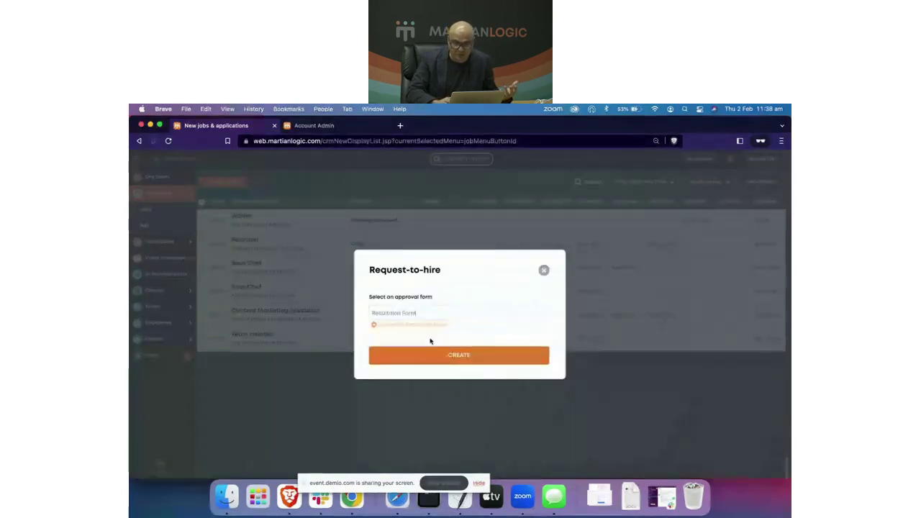
click(447, 356)
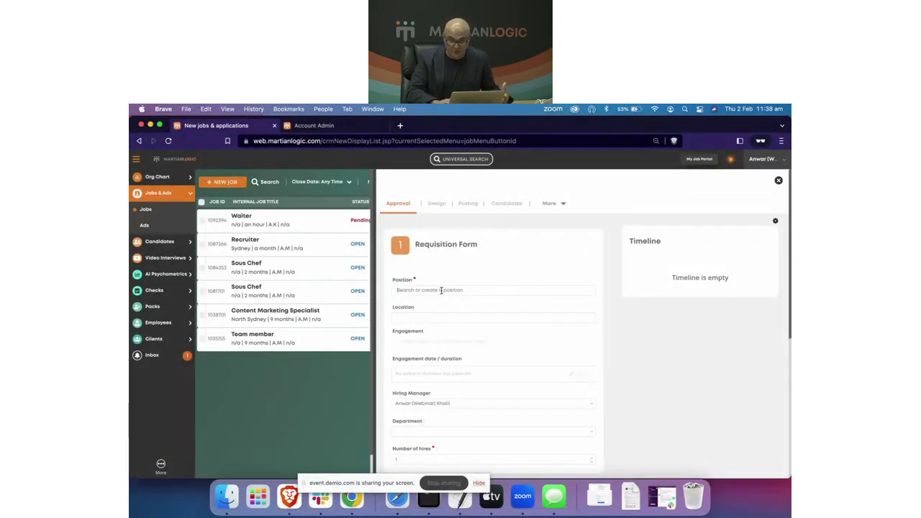
Step: Abandon the blank requisition and return to the jobs list
click(441, 290)
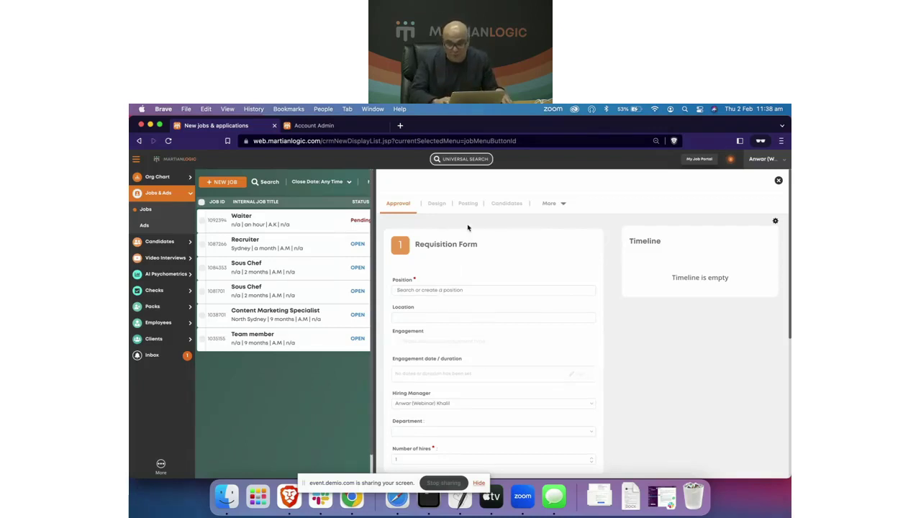
click(779, 180)
drag(780, 181, 778, 180)
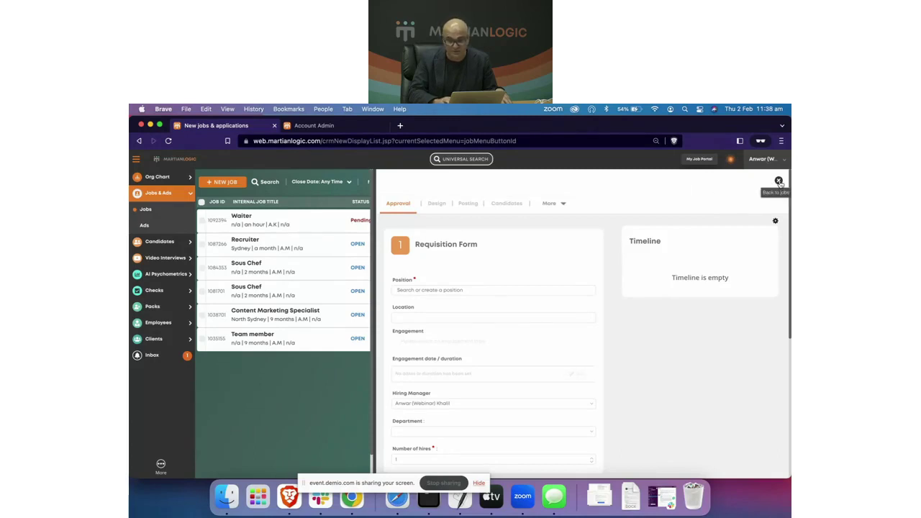
click(779, 181)
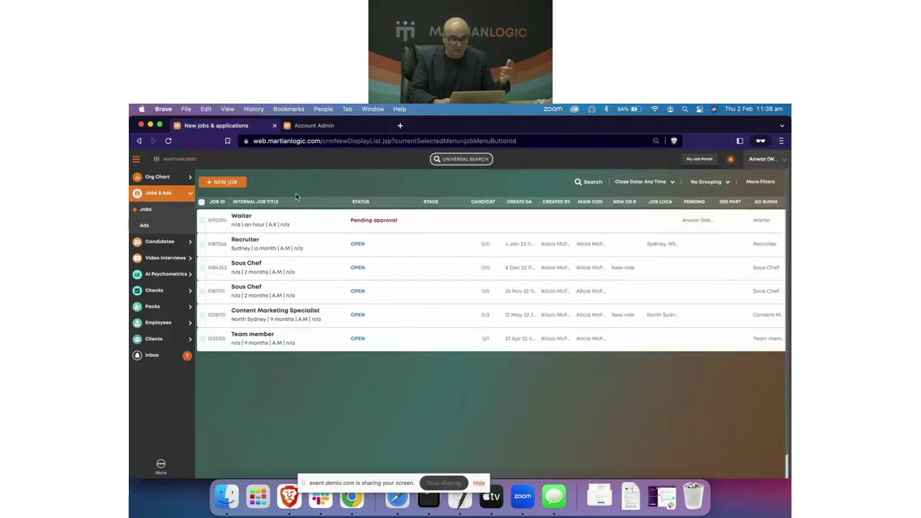
Step: Back in the Org Chart, expand Golden Grill's branches and reopen the recruiting Waiter's requisition form
click(156, 177)
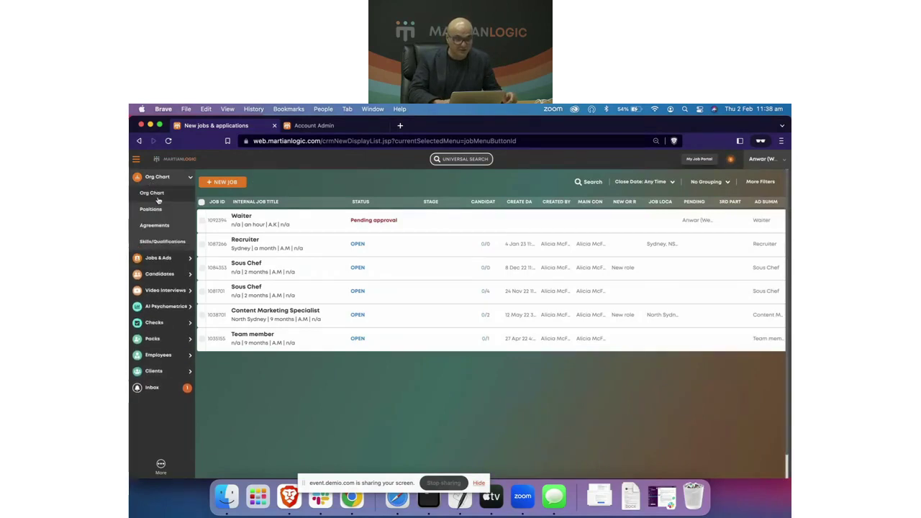
click(154, 194)
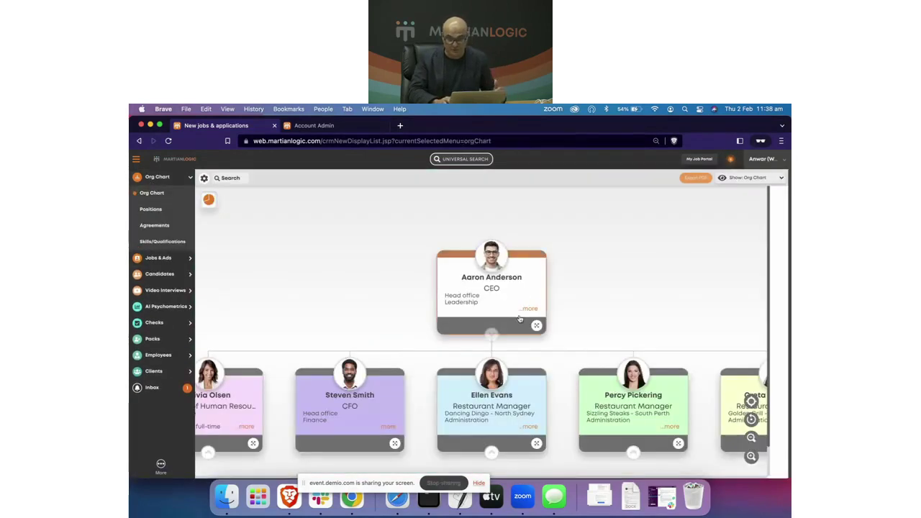
scroll(628, 315, right, 7)
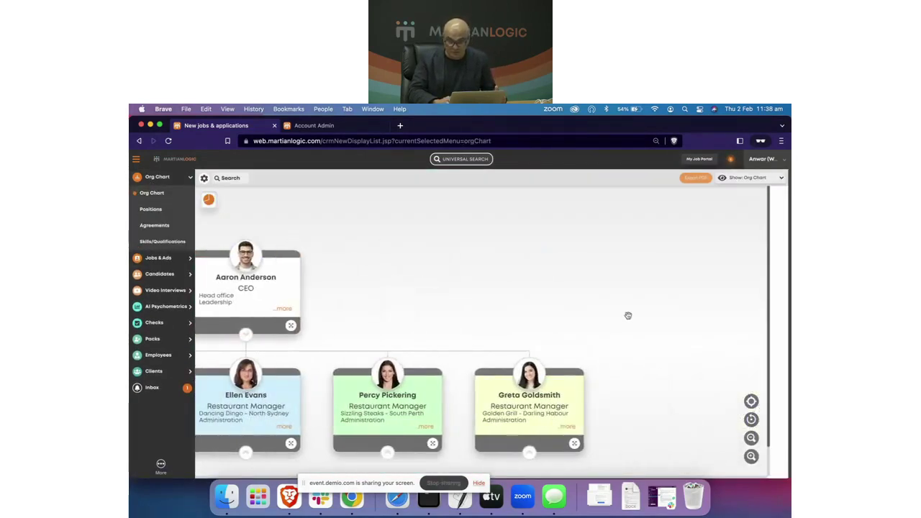
click(529, 419)
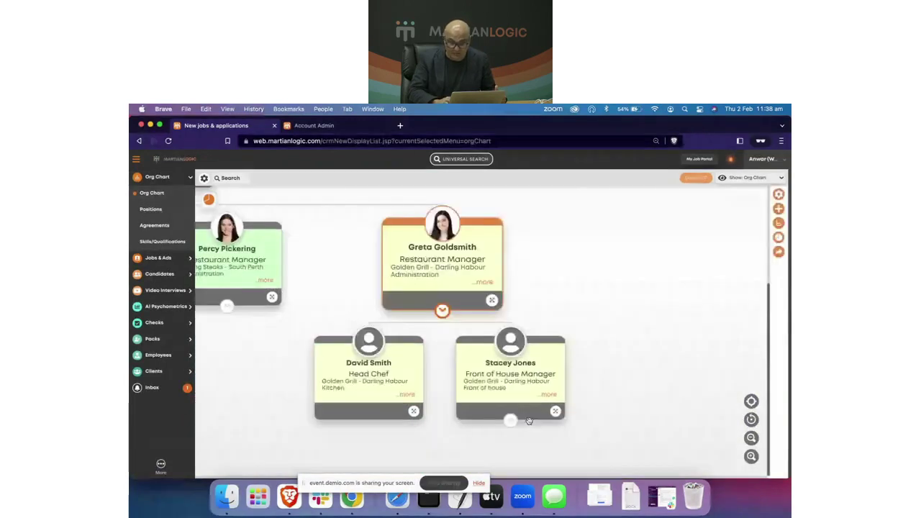
click(510, 422)
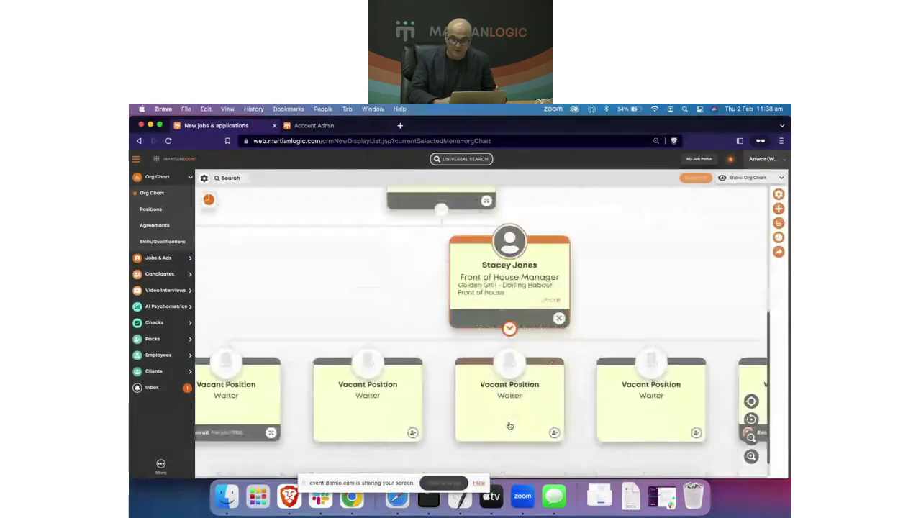
scroll(509, 426, right, 5)
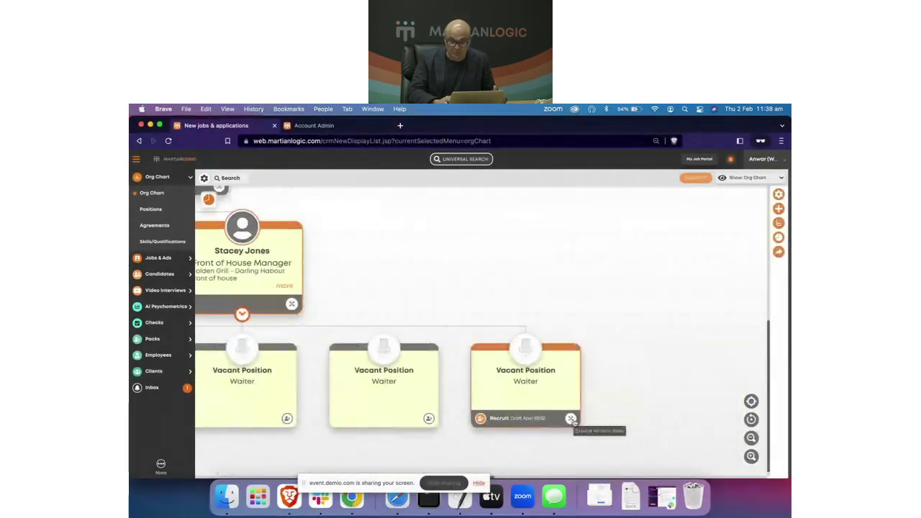
click(497, 371)
click(418, 365)
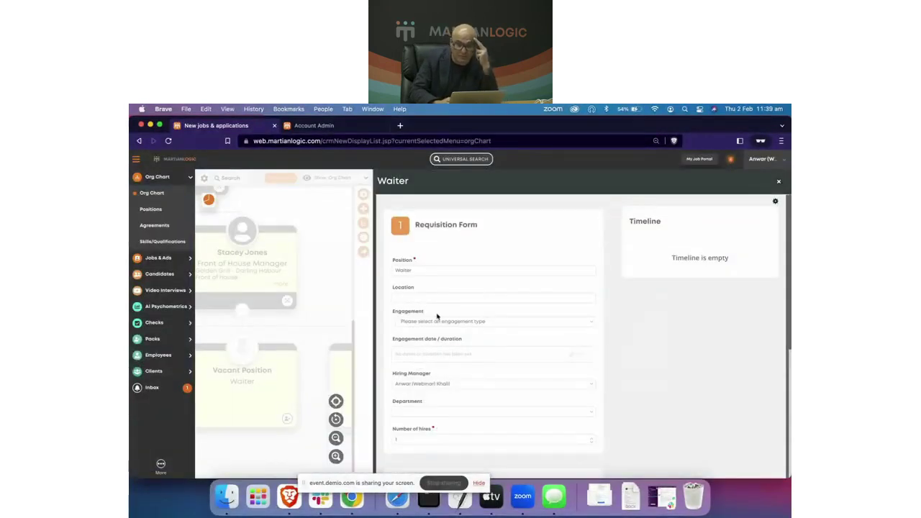
Step: Set location to Dancing Dingo - North Sydney, engagement to Employee, and remuneration to Permanent full-time
click(470, 297)
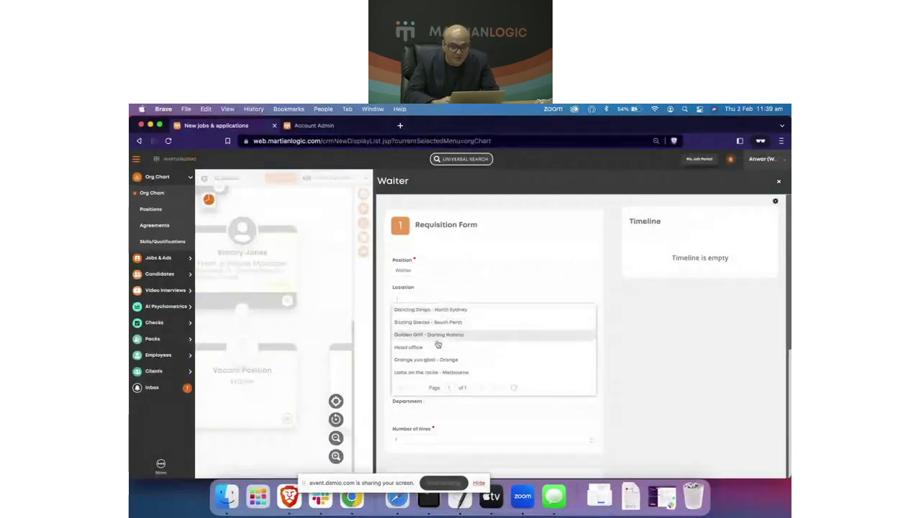
click(465, 314)
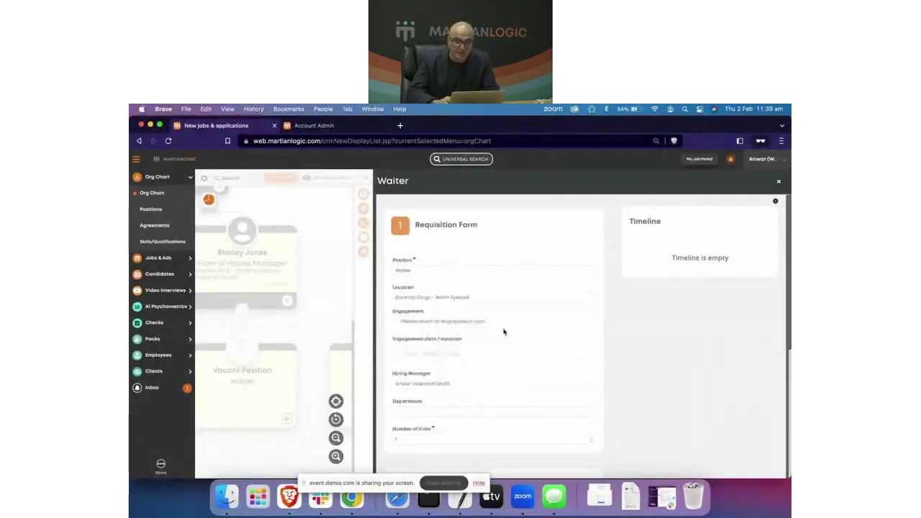
click(590, 329)
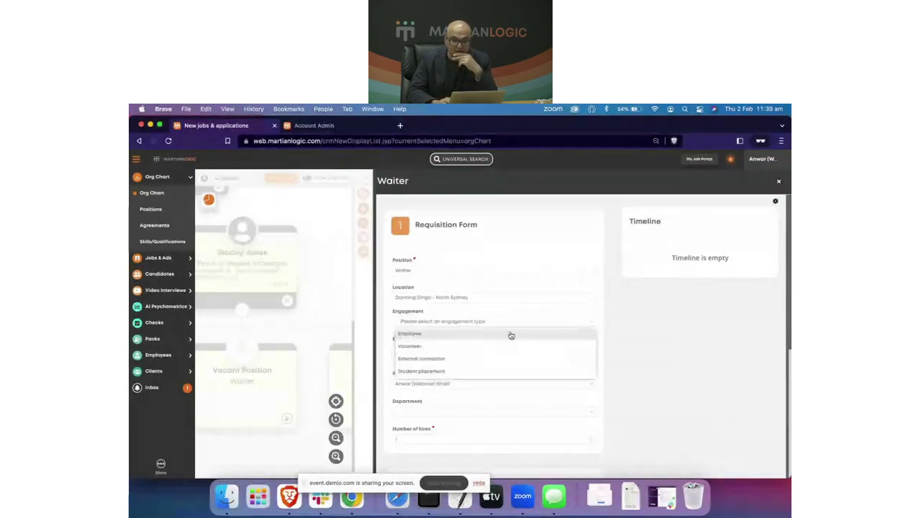
click(465, 337)
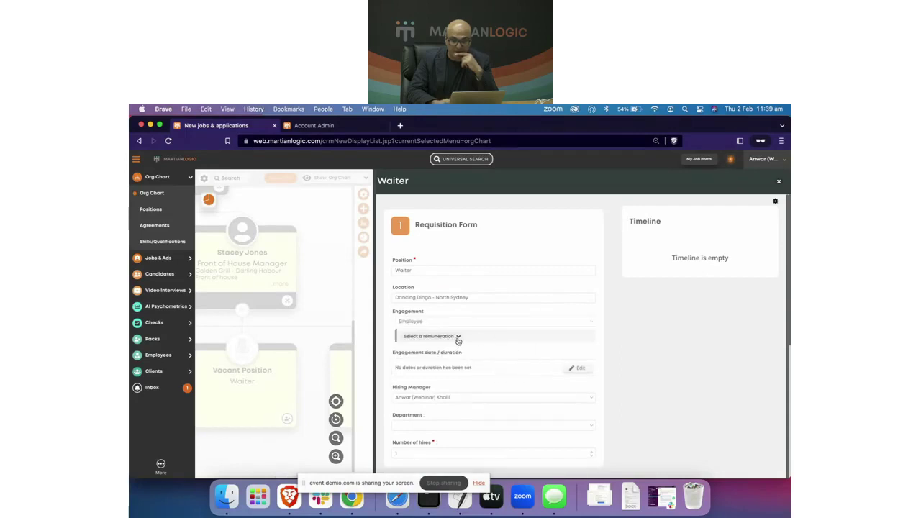
click(457, 338)
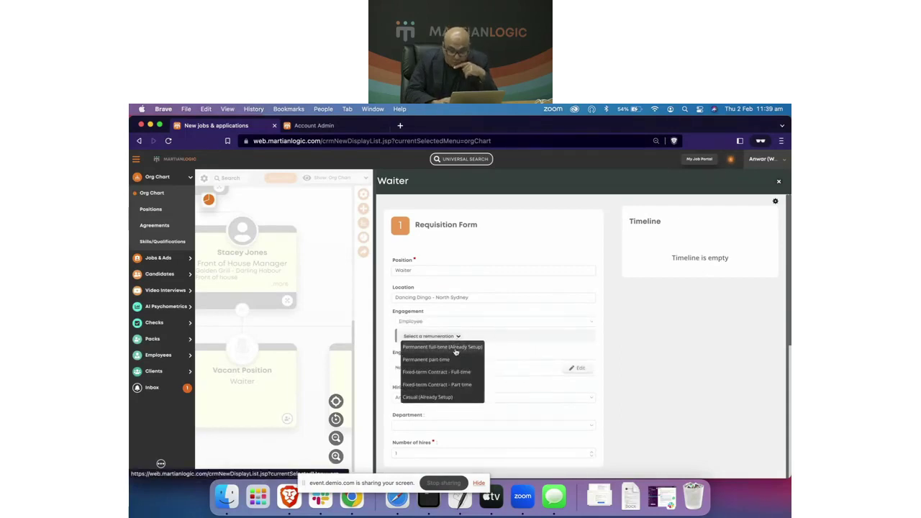
scroll(455, 356, up, 3)
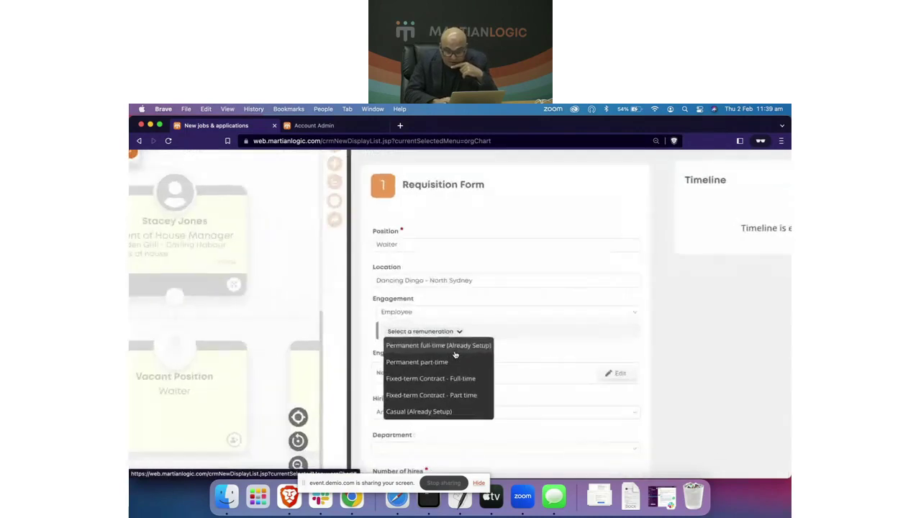
click(474, 347)
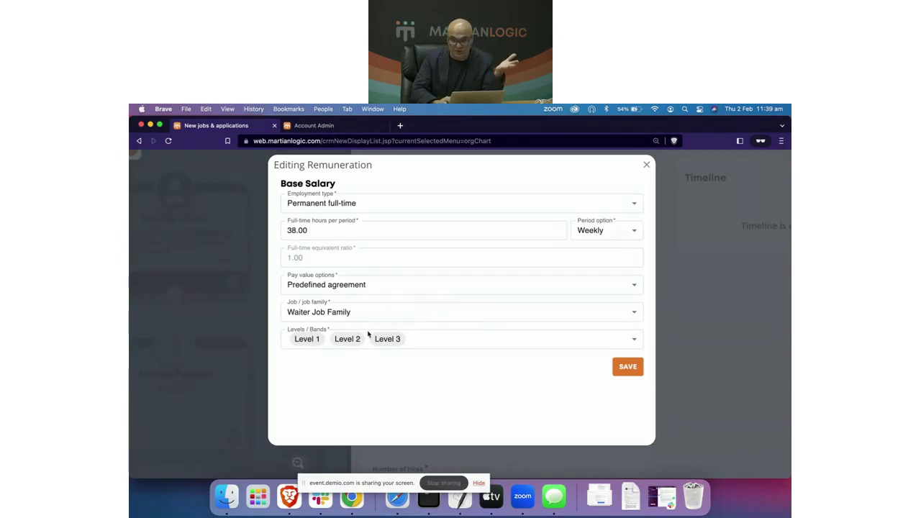
Step: Save the Permanent full-time remuneration (38 hours, Waiter Job Family, Levels 1–3) and restore normal zoom
click(618, 373)
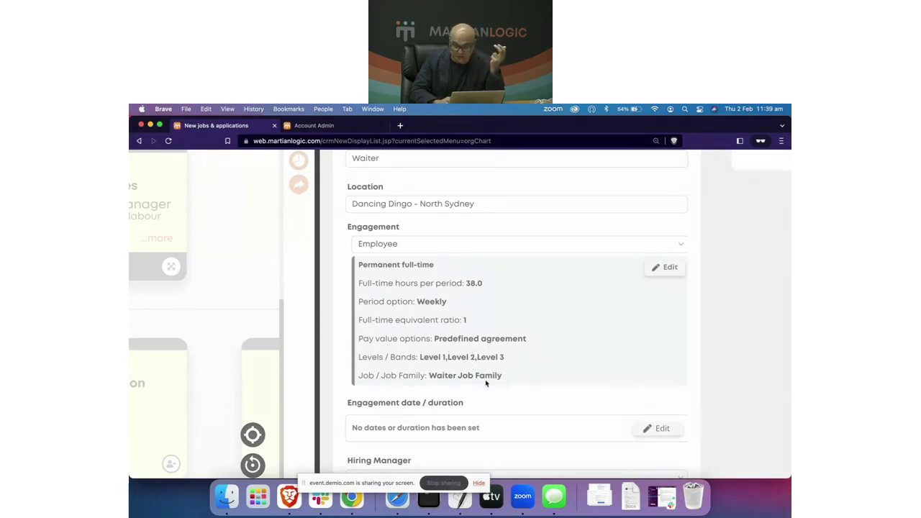
key(super+minus)
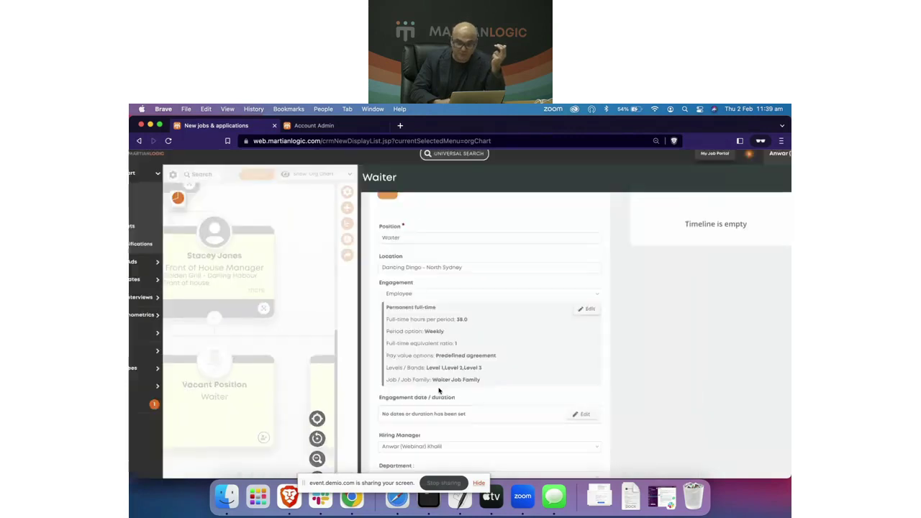
key(super+minus)
scroll(476, 405, down, 2)
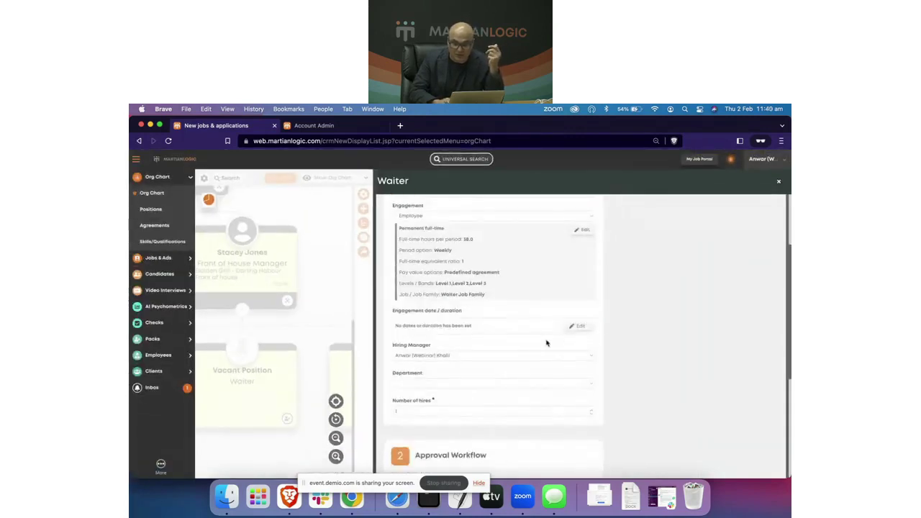
Step: Set the engagement start effective date to 20/02/2023 and save it
click(576, 327)
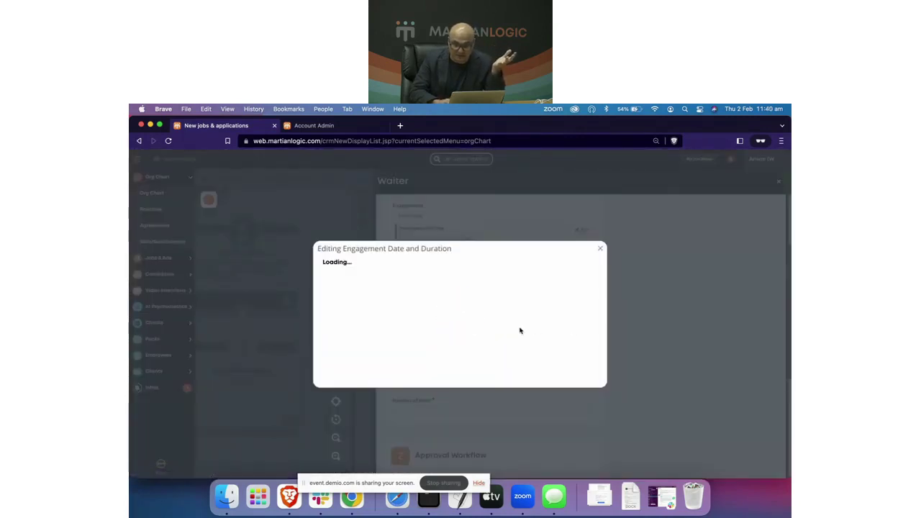
click(588, 271)
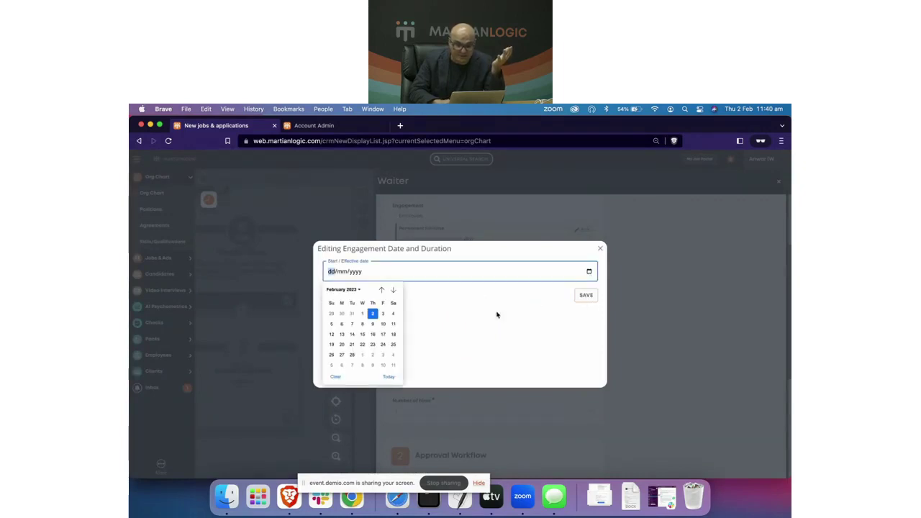
click(342, 345)
click(586, 295)
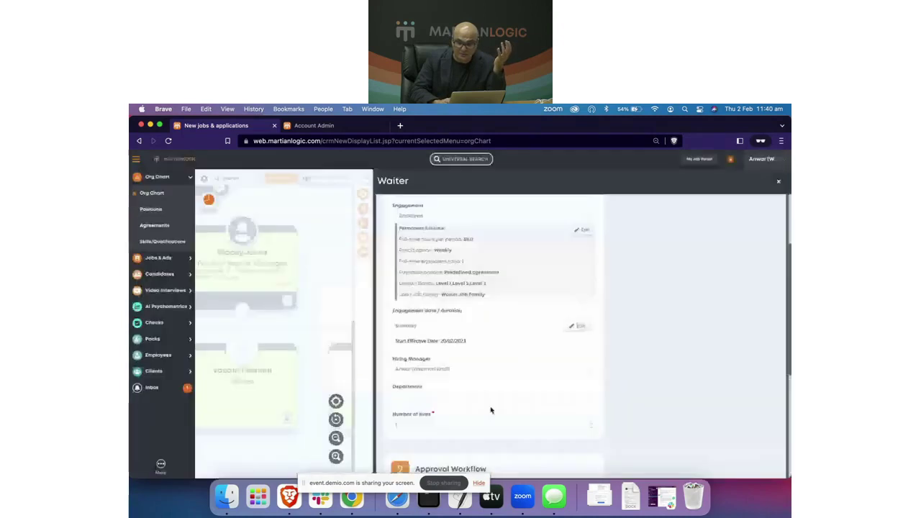
scroll(491, 411, down, 2)
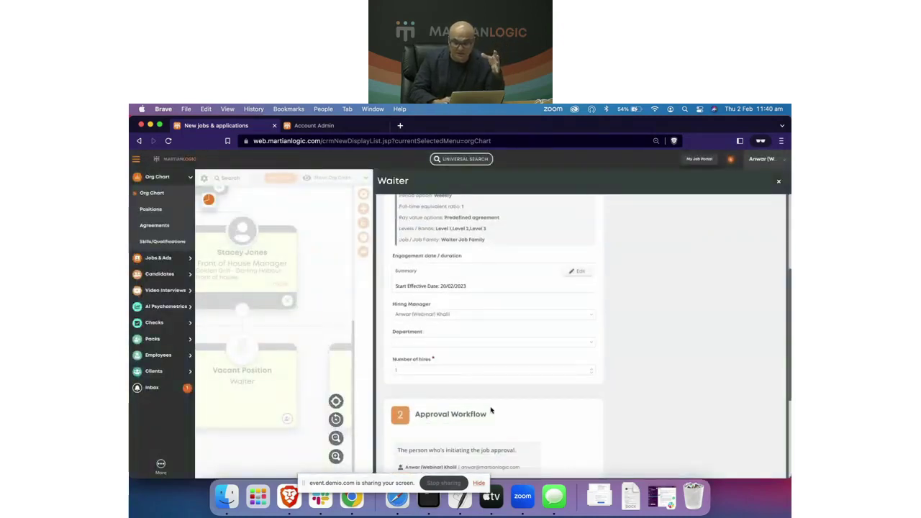
scroll(511, 367, up, 1)
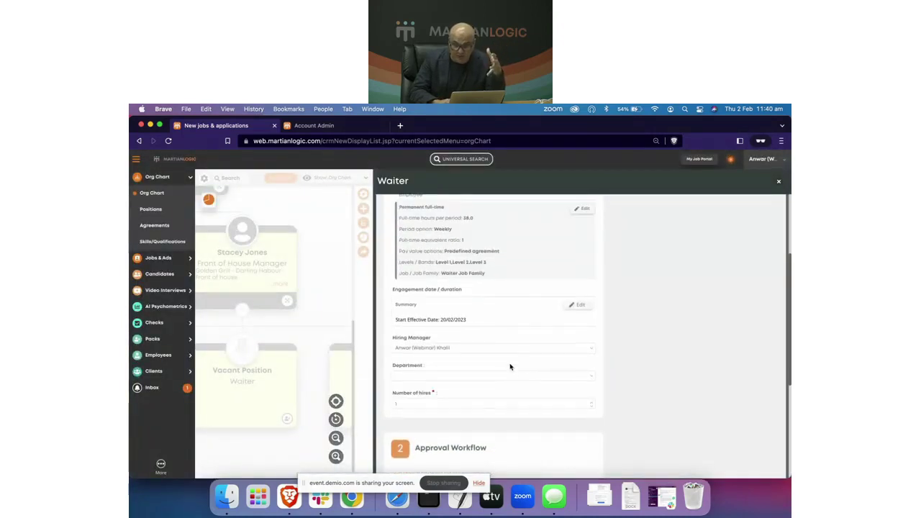
scroll(511, 367, up, 2)
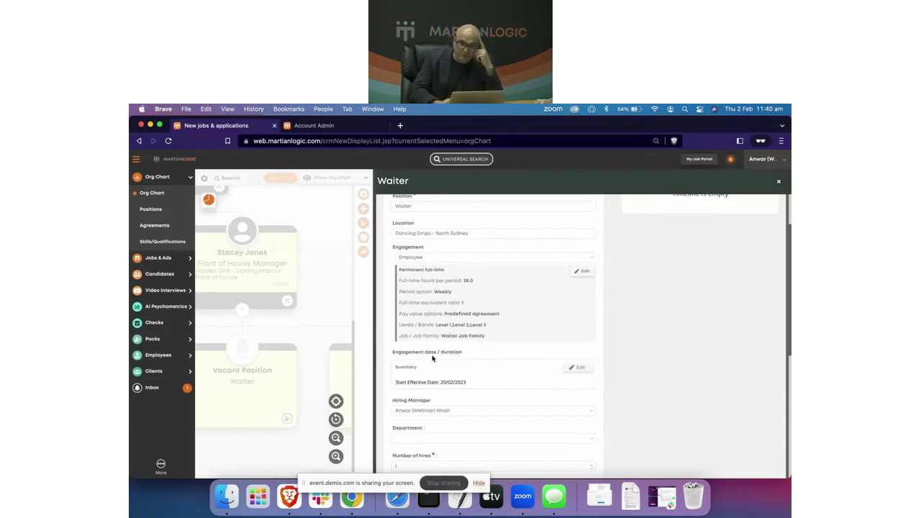
Step: Choose the recruiter as approver and submit the Waiter requisition for approval
scroll(433, 358, down, 3)
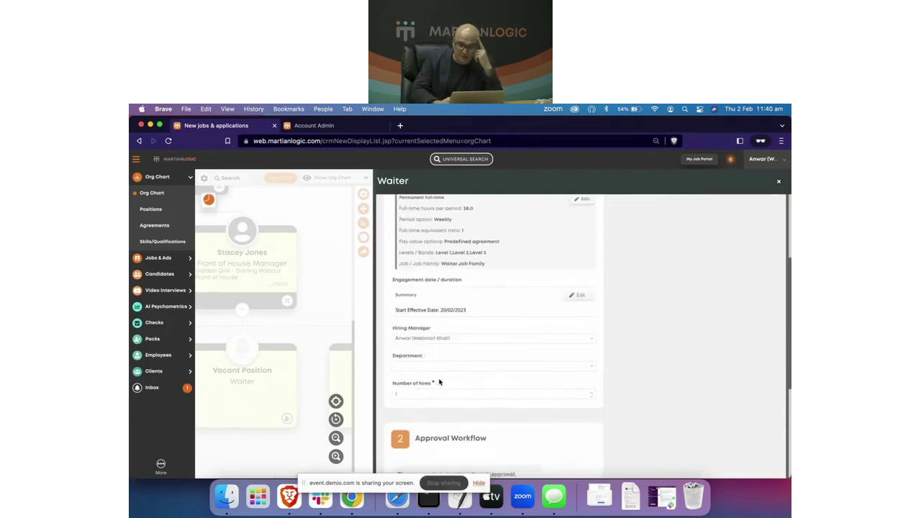
scroll(454, 410, down, 5)
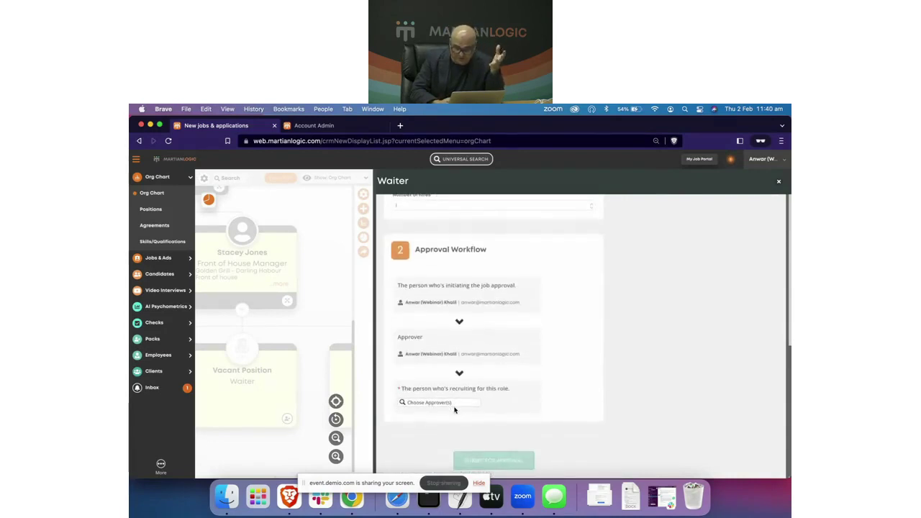
click(452, 404)
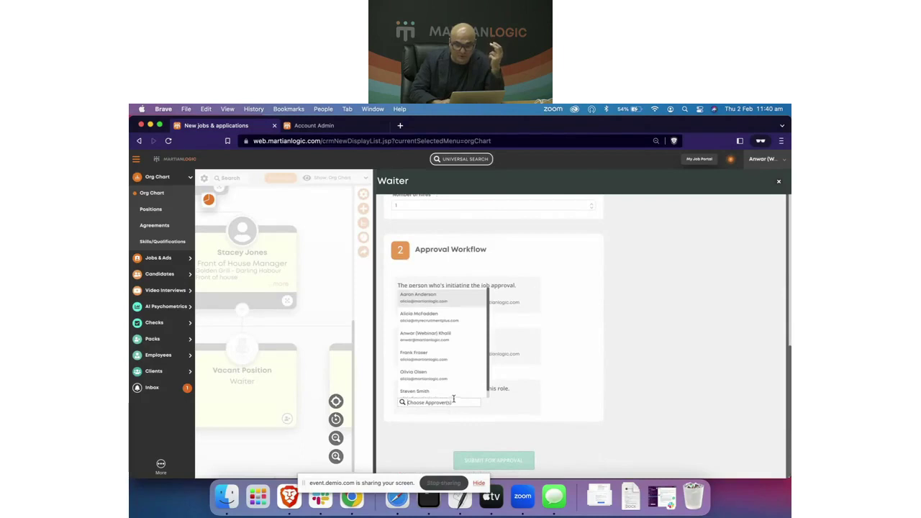
click(443, 337)
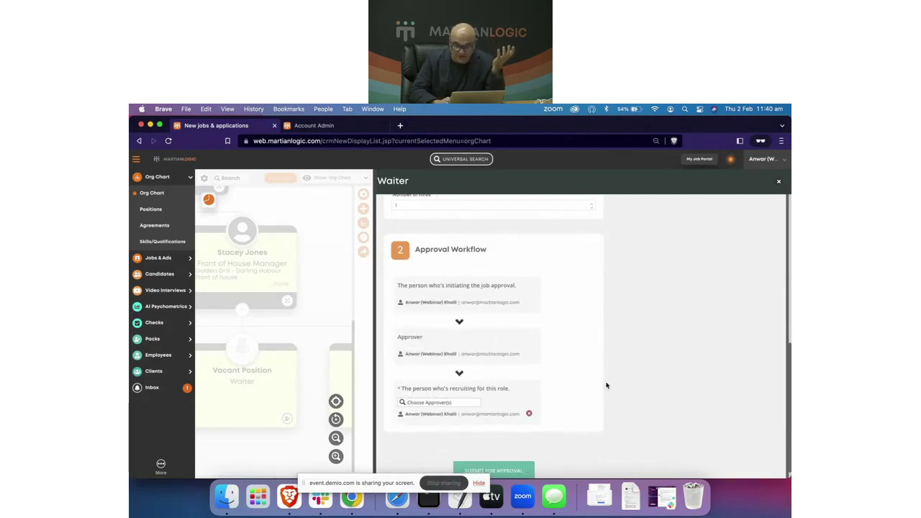
scroll(607, 385, down, 1)
click(484, 461)
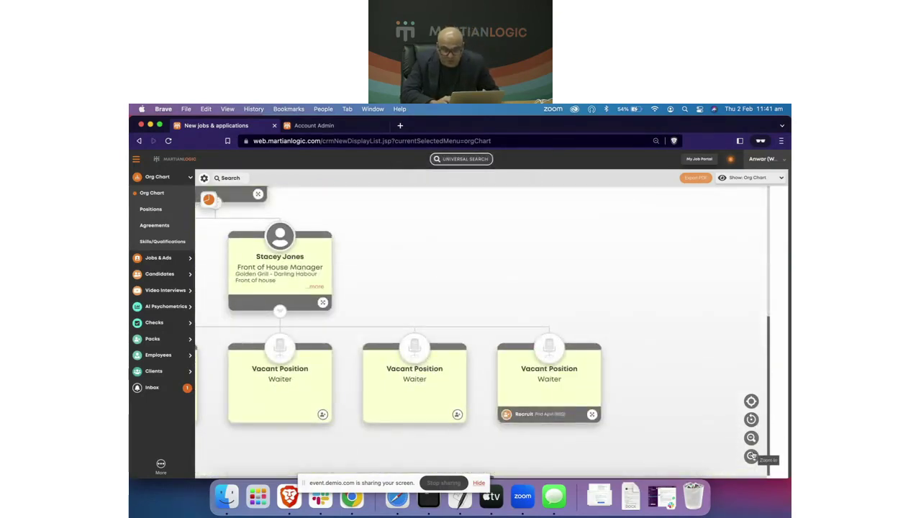
Step: Zoom and pan the org chart to the Front of House Manager's Waiter vacancies, then expand Jobs & Ads
click(752, 456)
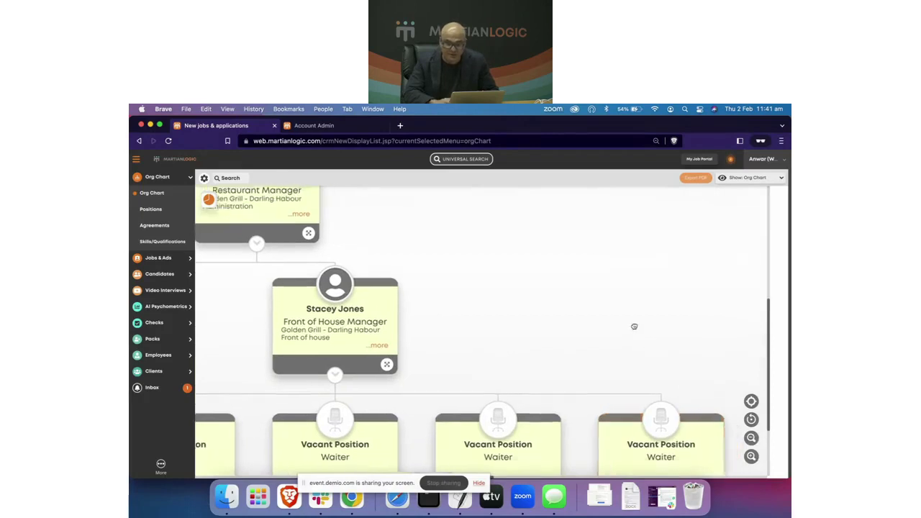
drag(634, 327, 582, 242)
drag(662, 304, 590, 293)
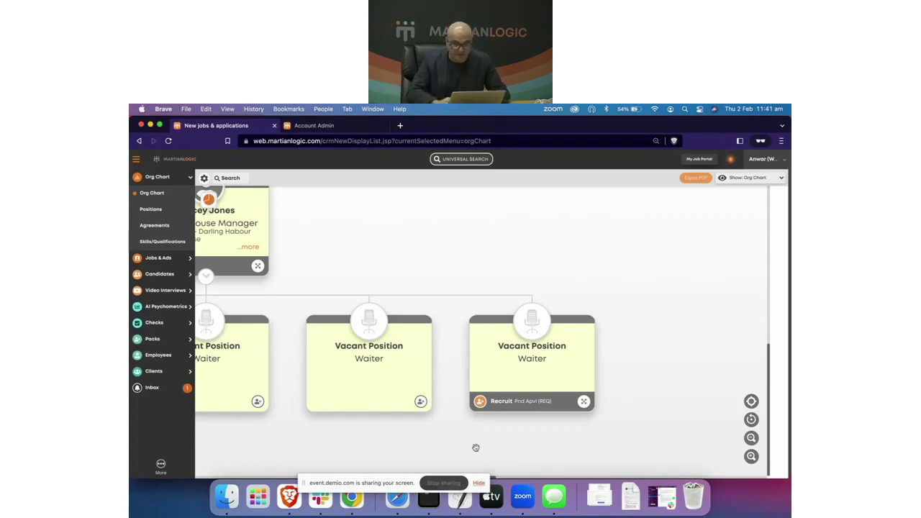
scroll(476, 448, left, 5)
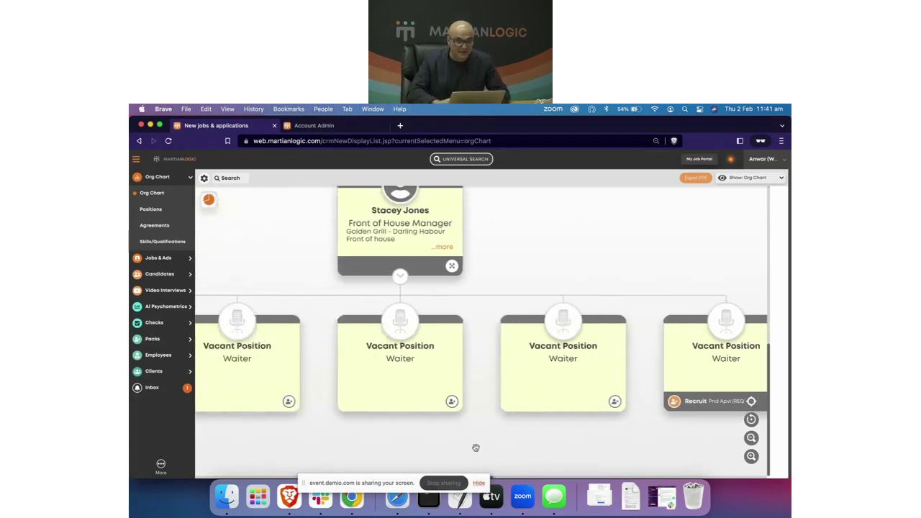
click(165, 260)
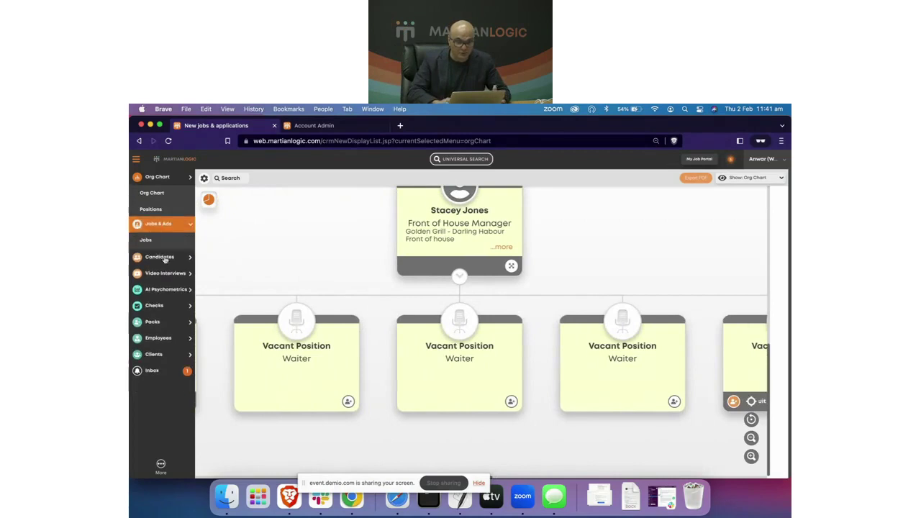
Step: Delete the older duplicate Waiter job from the jobs list
click(151, 212)
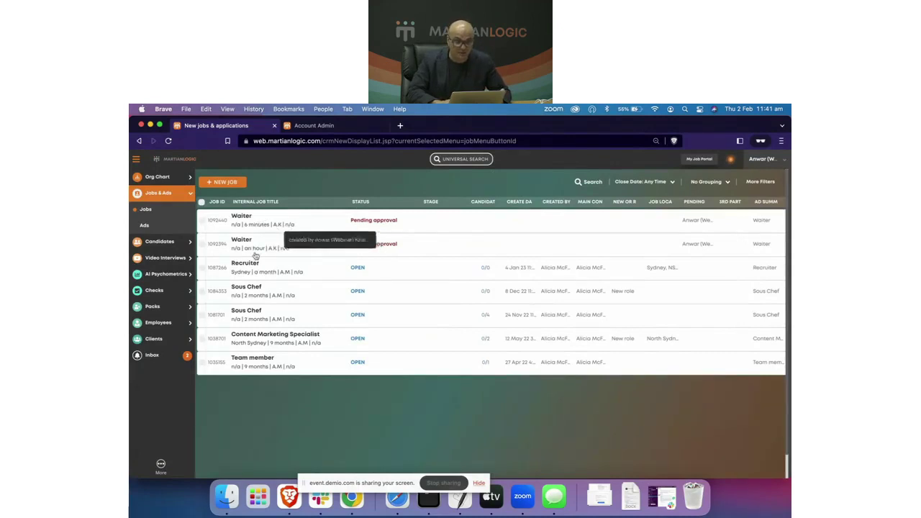
click(202, 244)
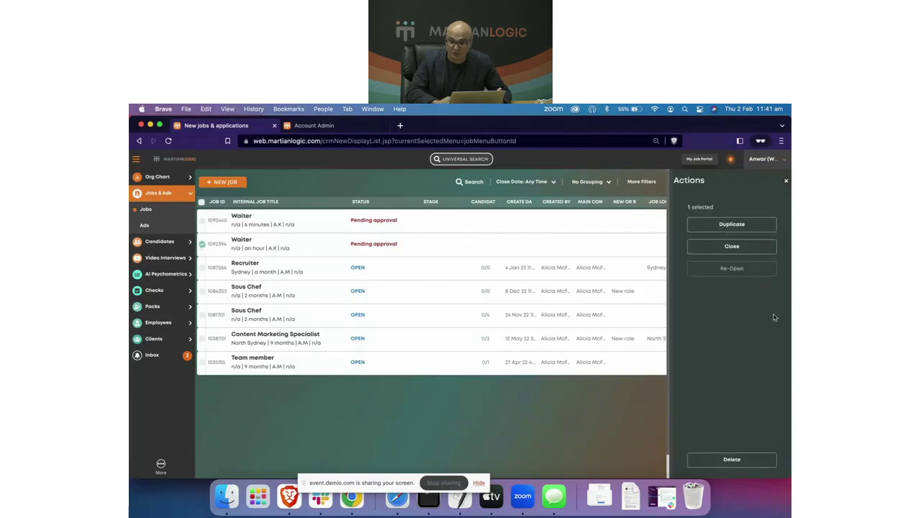
click(732, 460)
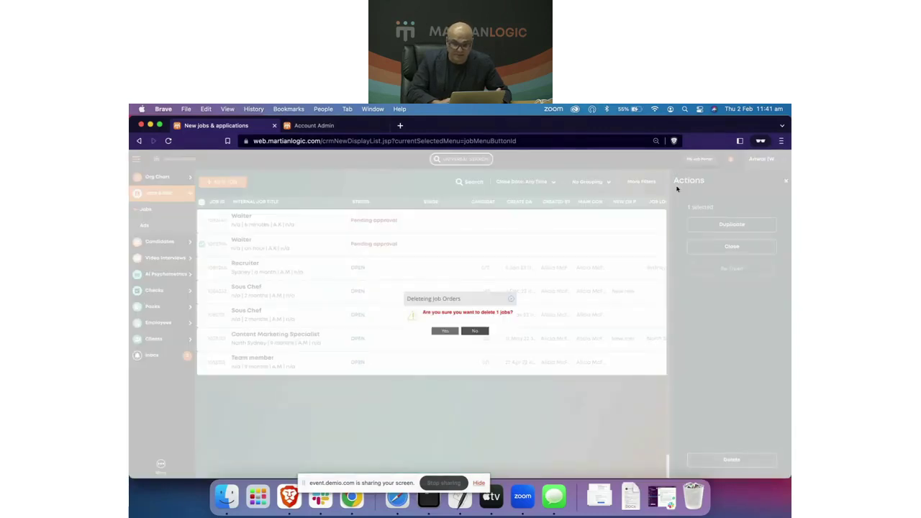
click(445, 331)
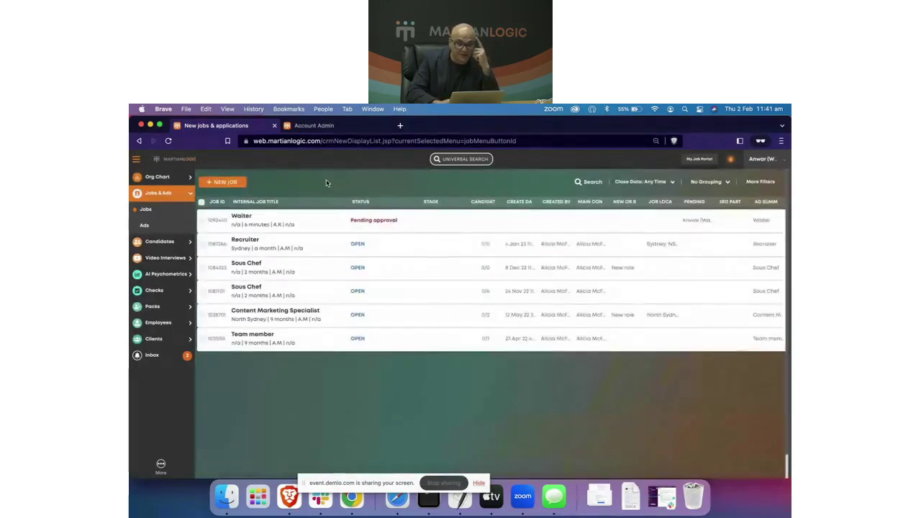
Step: Approve the remaining Waiter requisition and reopen its details to see the Timeline
click(283, 226)
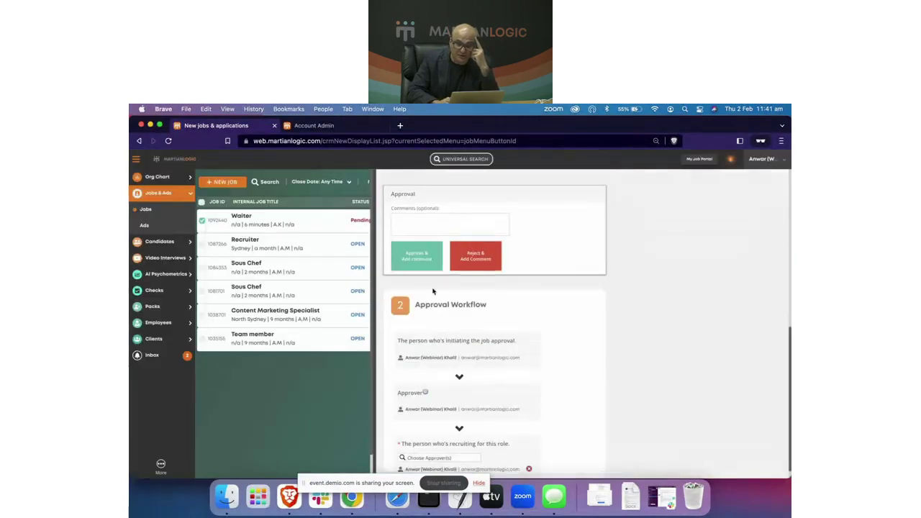
scroll(433, 290, up, 2)
click(422, 311)
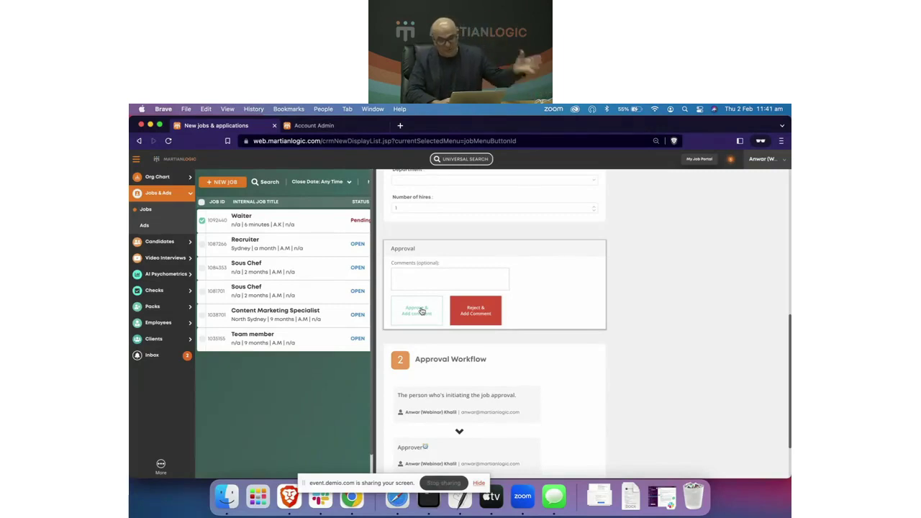
click(419, 322)
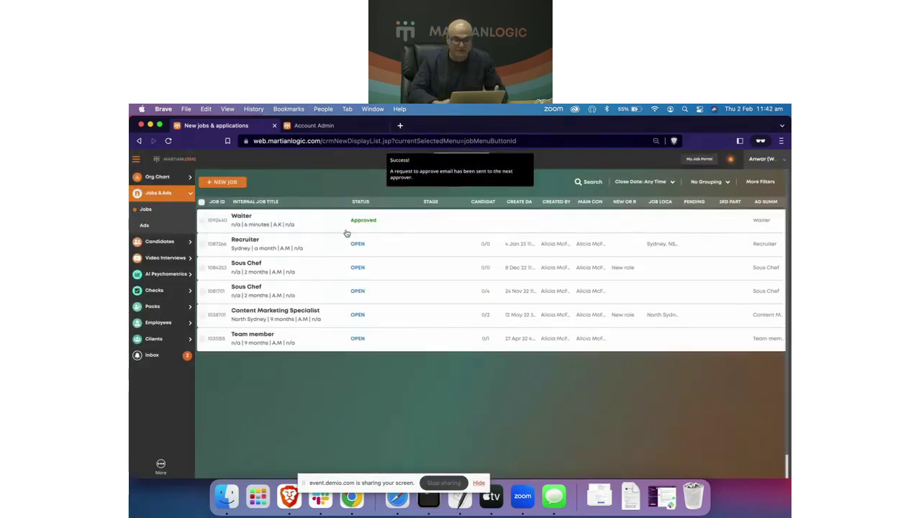
click(346, 224)
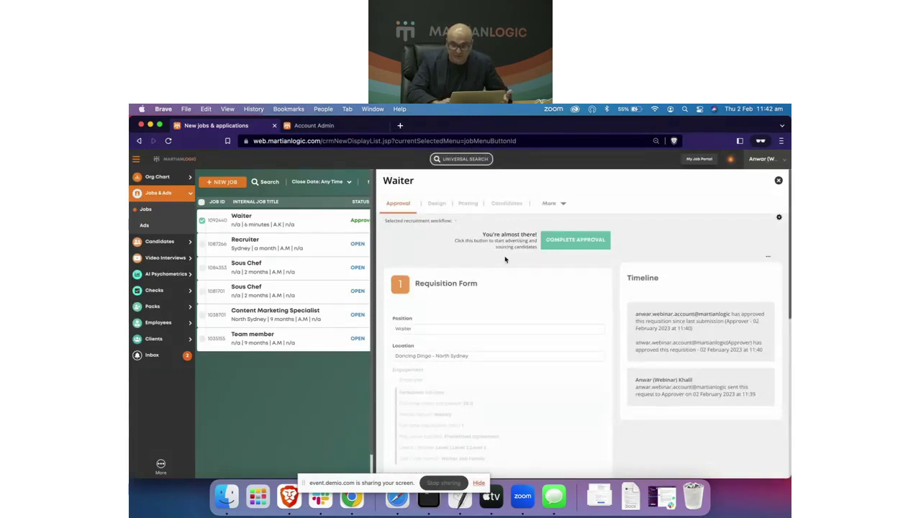
Step: Select the Training recruitment workflow and complete the Waiter job's approval so it opens
click(583, 245)
key(Return)
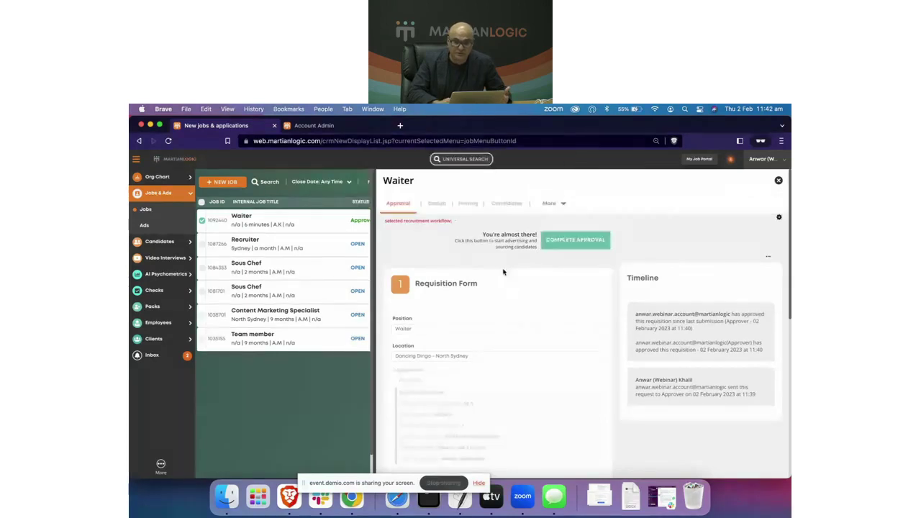
scroll(513, 290, down, 5)
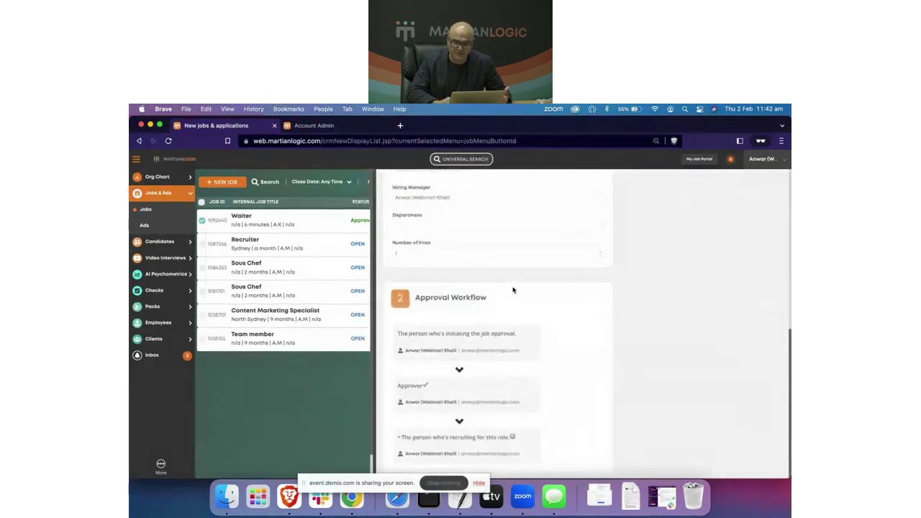
scroll(513, 290, up, 5)
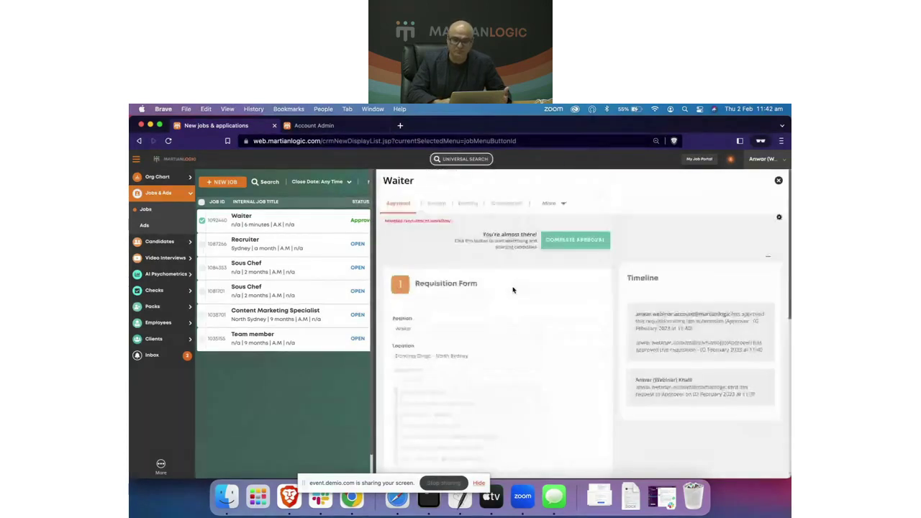
click(582, 247)
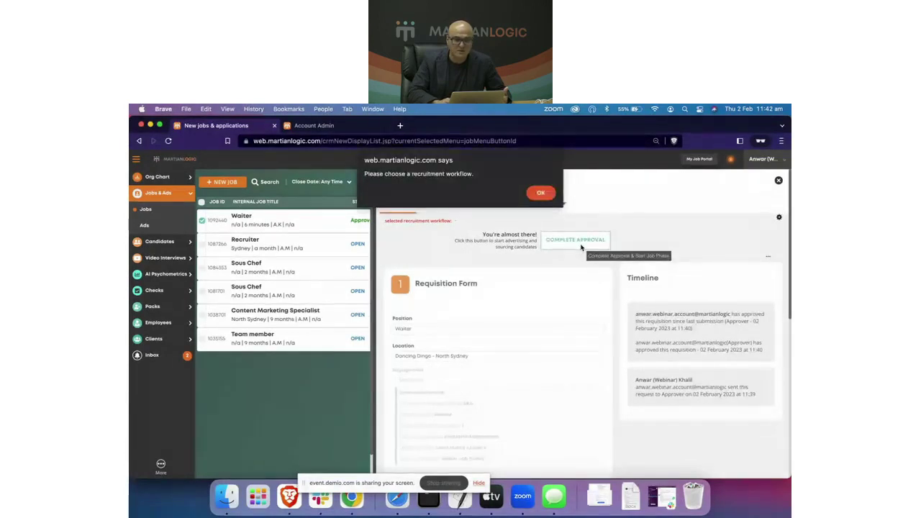
click(541, 192)
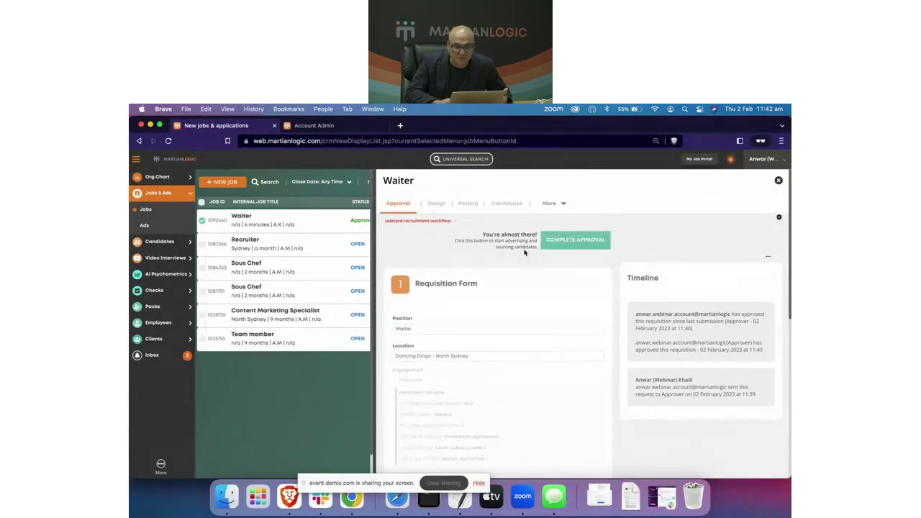
click(442, 221)
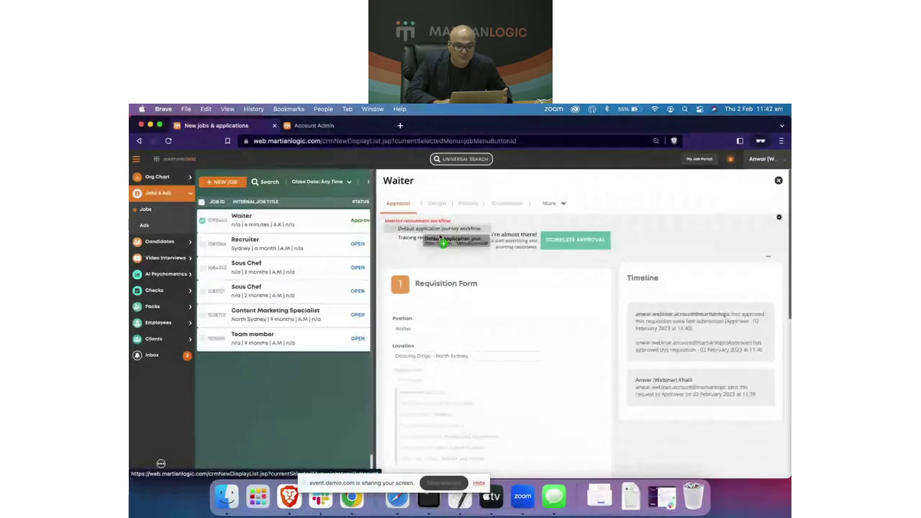
click(433, 239)
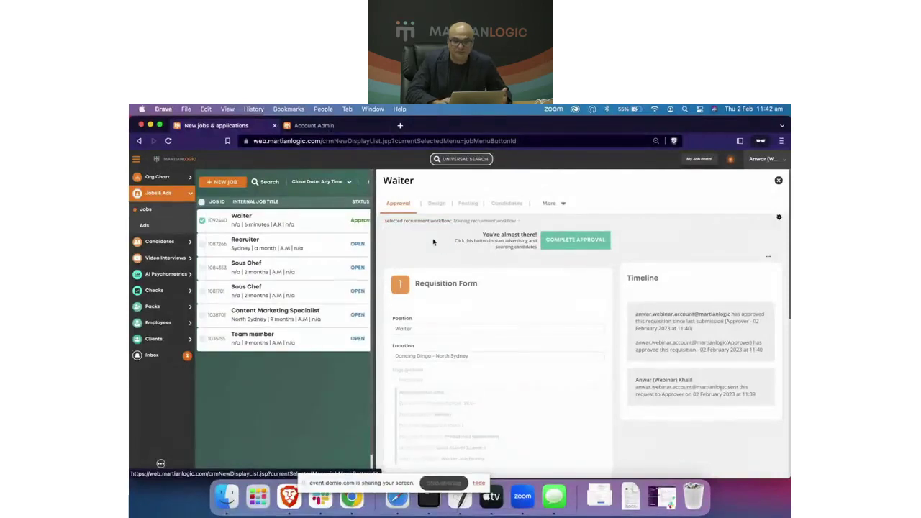
click(569, 248)
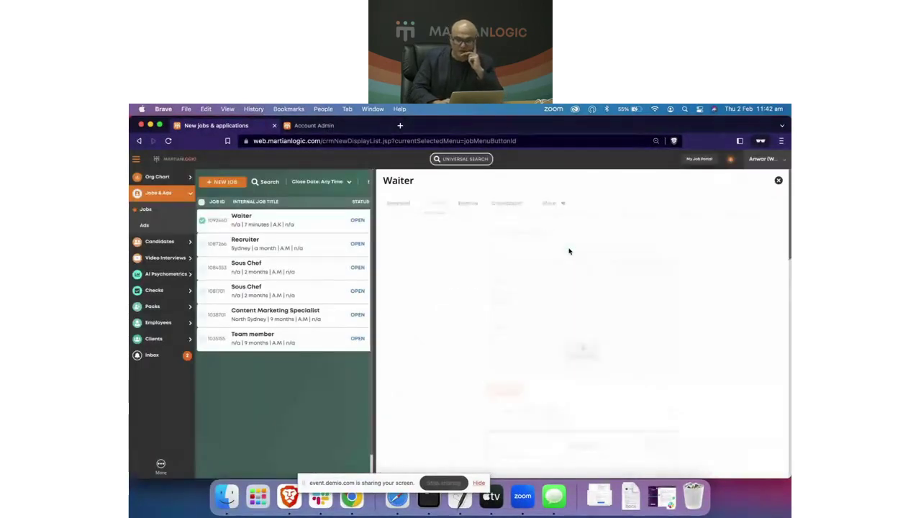
Step: Collapse the Client and opportunity section and scroll through the Waiter ad's Design sections
click(554, 231)
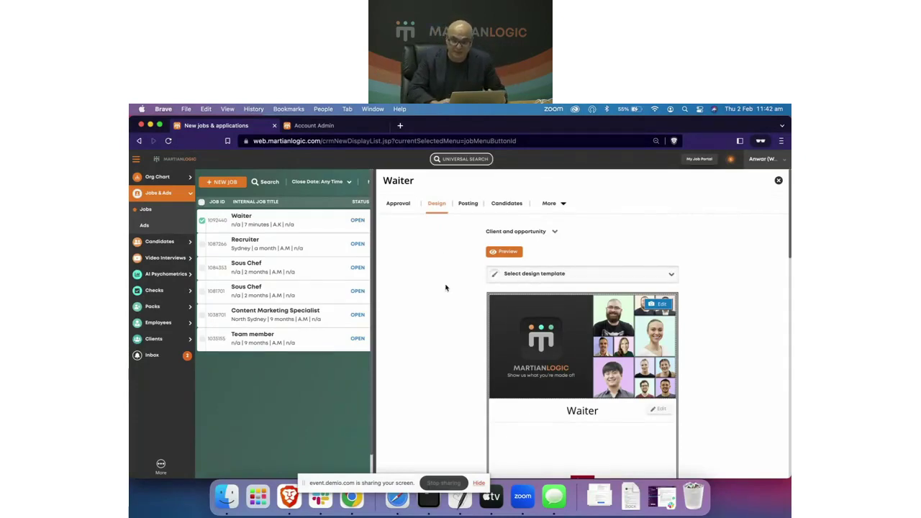
scroll(445, 288, down, 3)
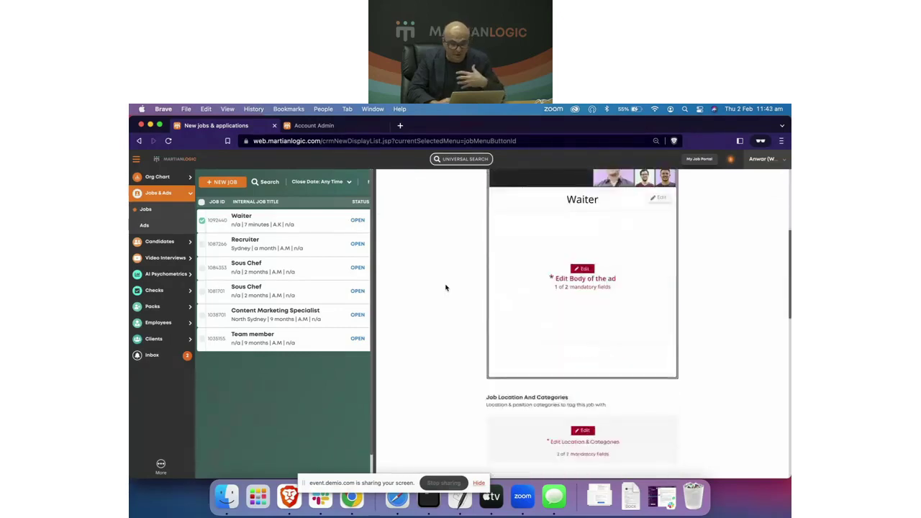
scroll(446, 288, down, 8)
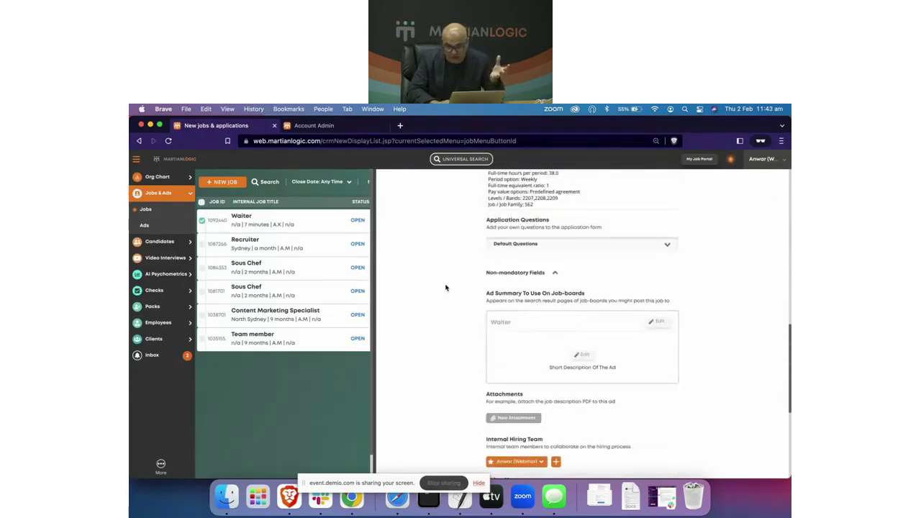
scroll(446, 288, down, 2)
scroll(445, 288, up, 15)
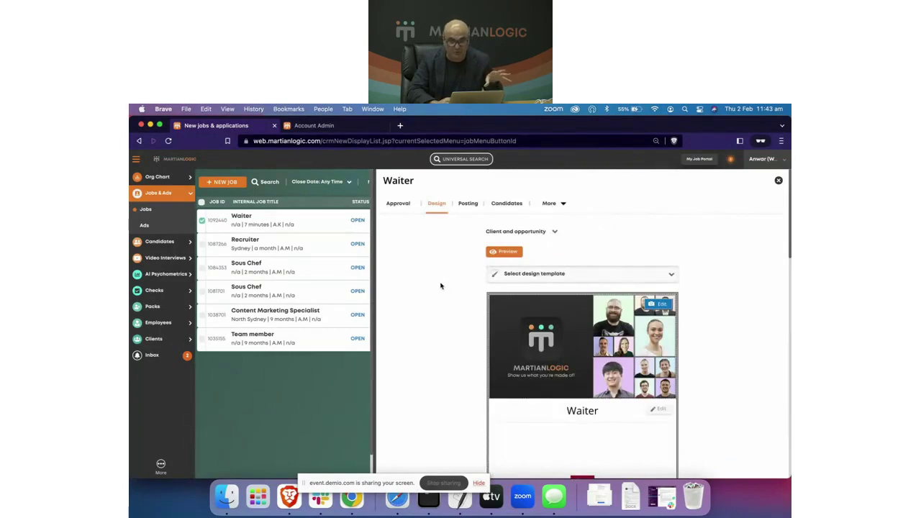
Step: On the Waiter job's Candidates tab, choose Add Candidate > Link Existing to reach Candidate search
click(498, 205)
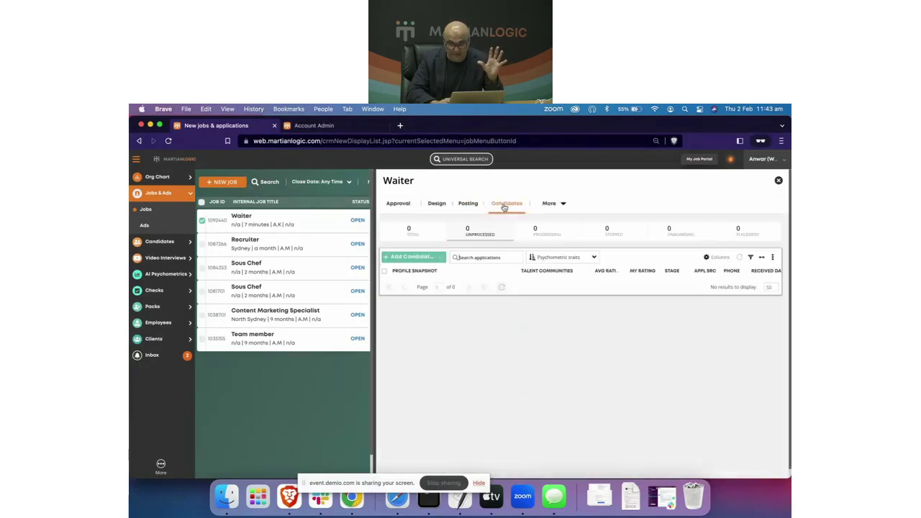
click(440, 258)
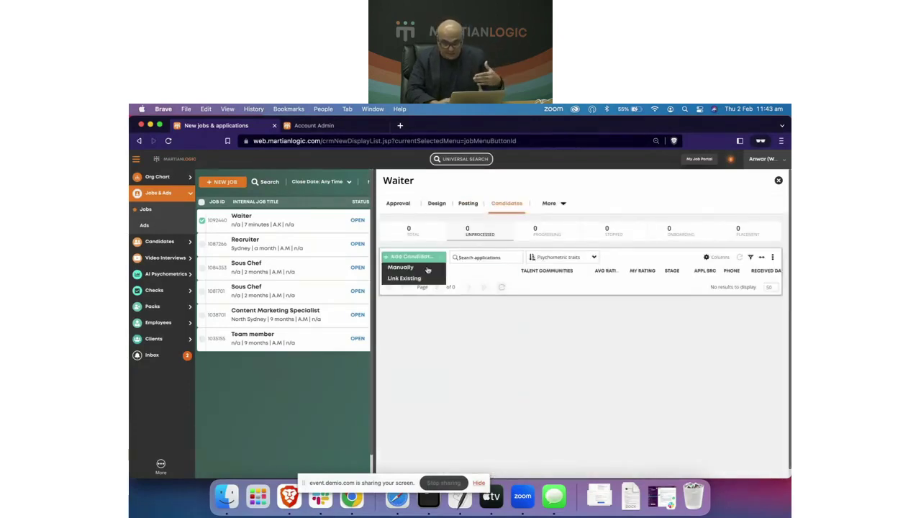
click(408, 281)
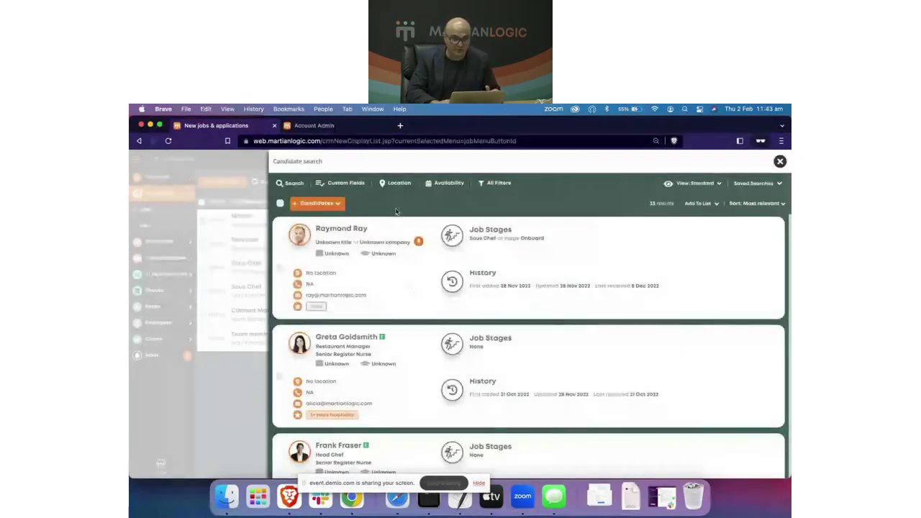
scroll(353, 352, down, 1)
scroll(353, 352, down, 10)
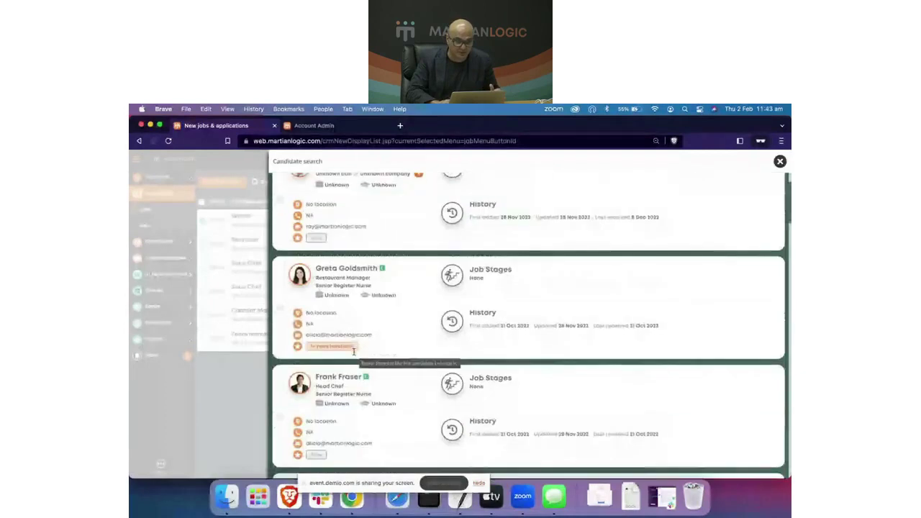
scroll(353, 355, up, 10)
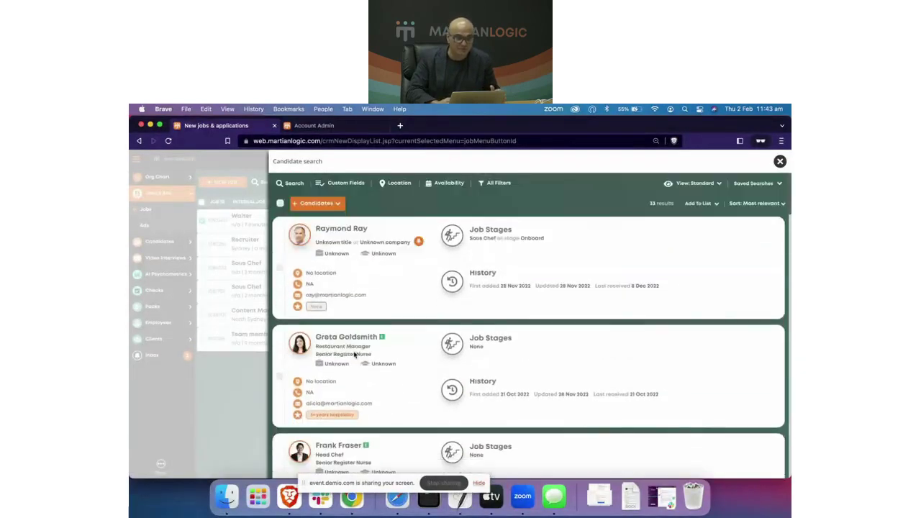
Step: Choose + Candidates > Enter manually to bring up a blank New Candidate form
click(340, 205)
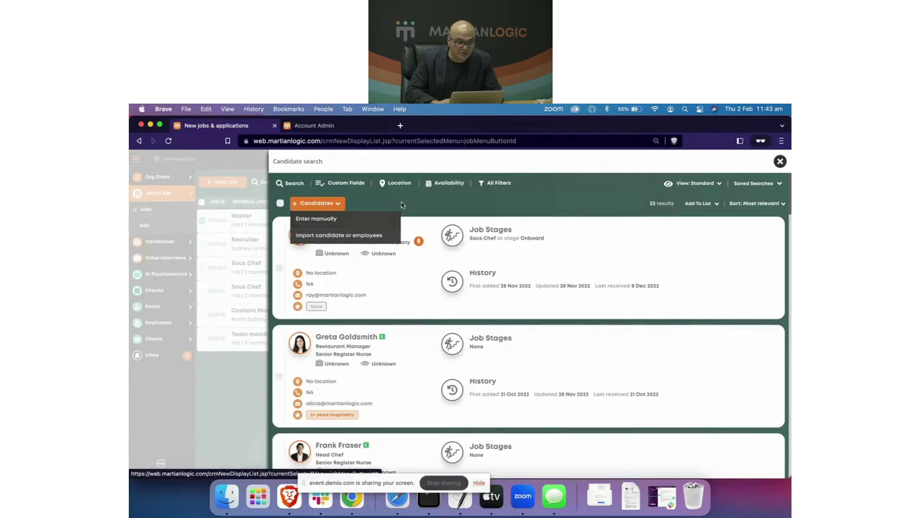
click(340, 206)
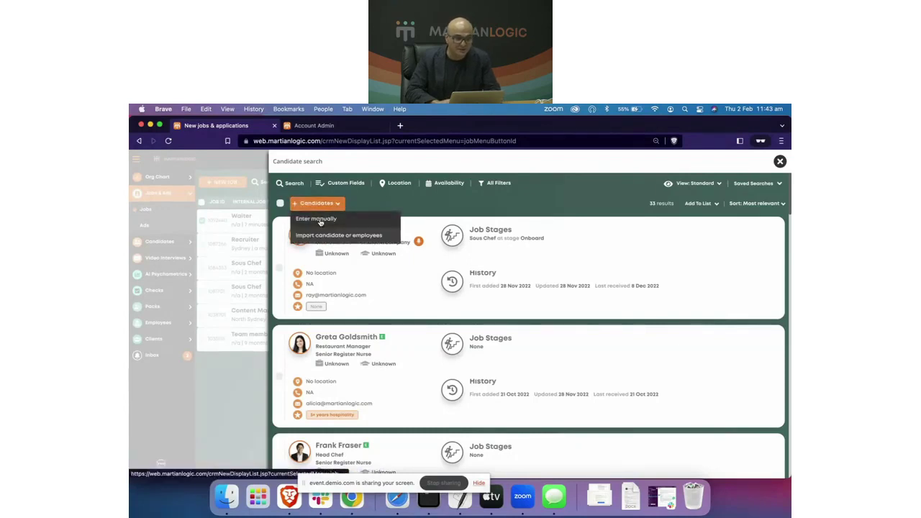
click(320, 221)
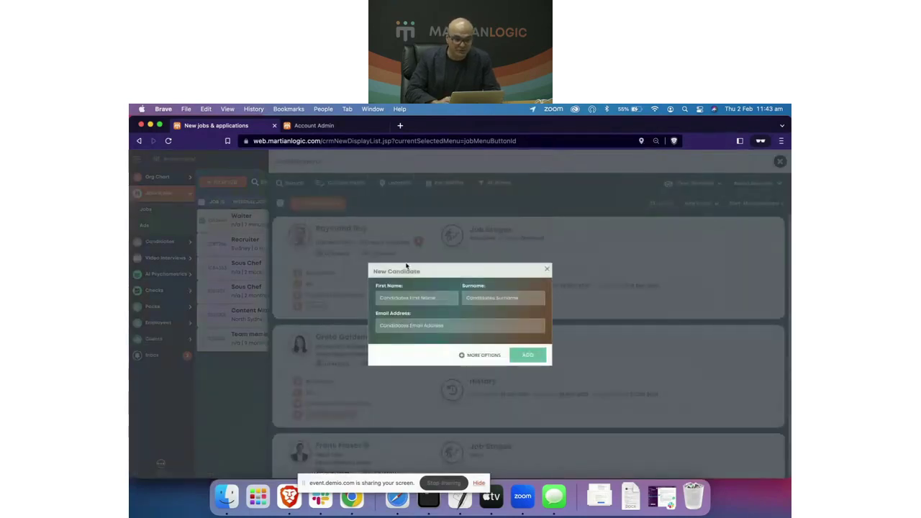
Step: Fill in the new candidate's first name and surname, correcting a mistyped letter
click(400, 303)
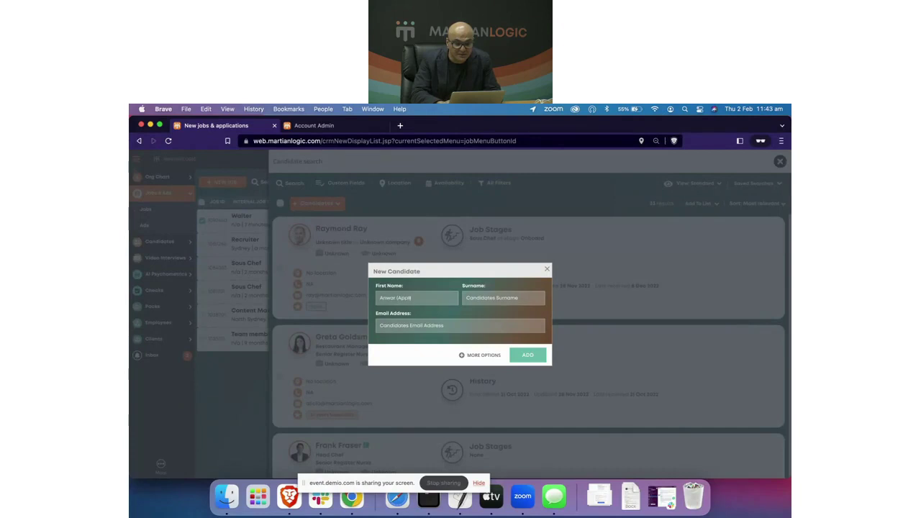
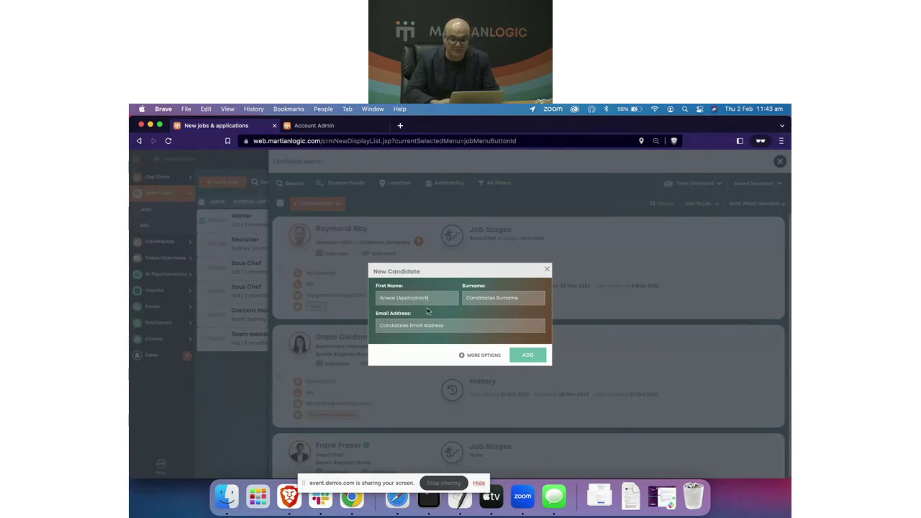
click(526, 297)
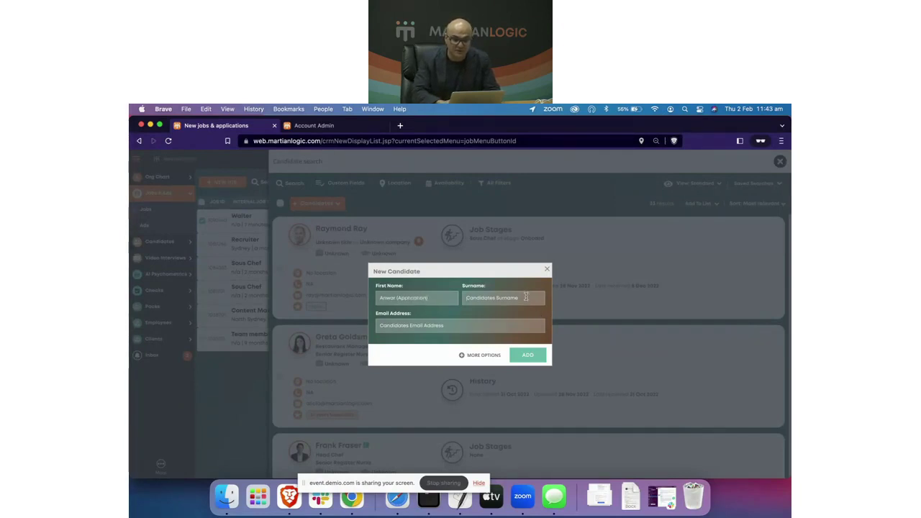
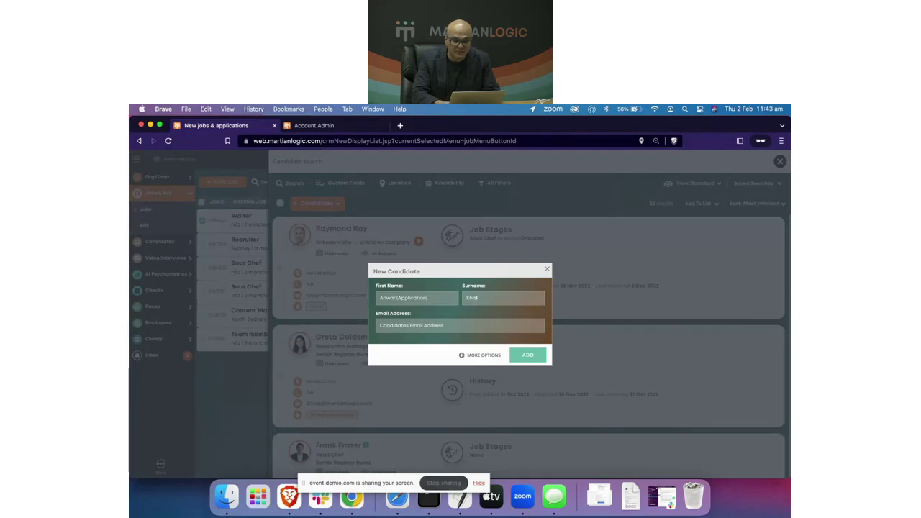
Step: Enter the candidate's e-mail address and add the new candidate record
click(458, 327)
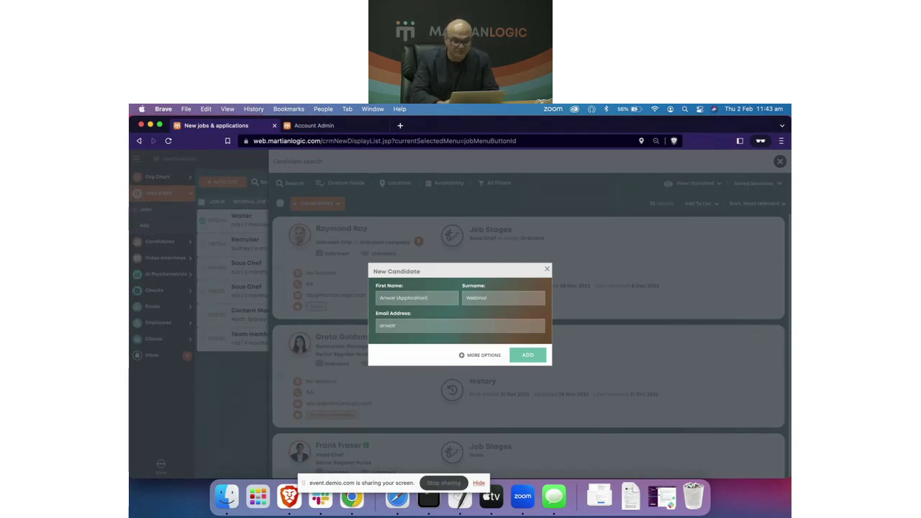
scroll(428, 336, up, 5)
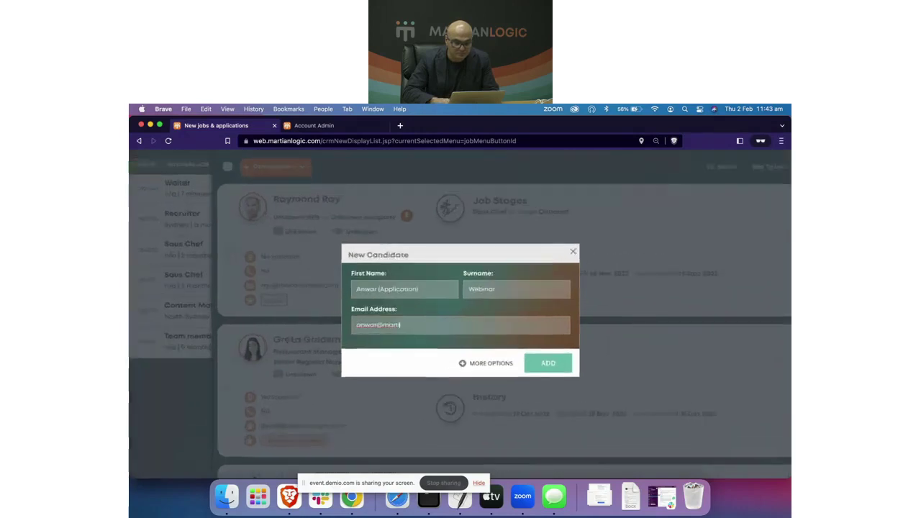
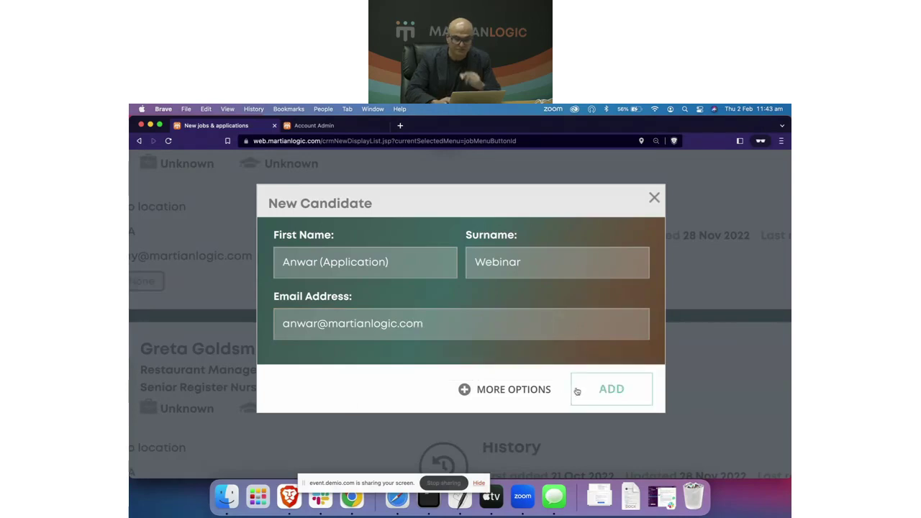
click(577, 391)
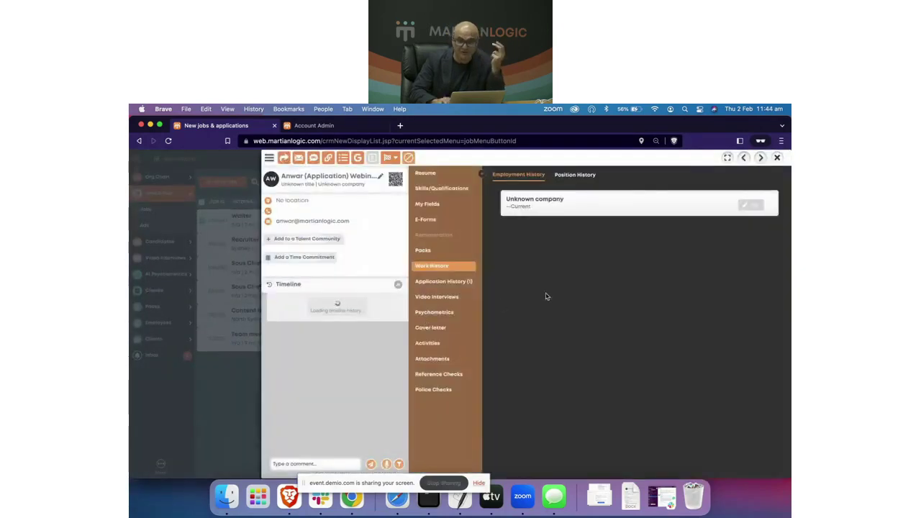
Step: Link the new candidate from the search results to the Waiter job
click(779, 160)
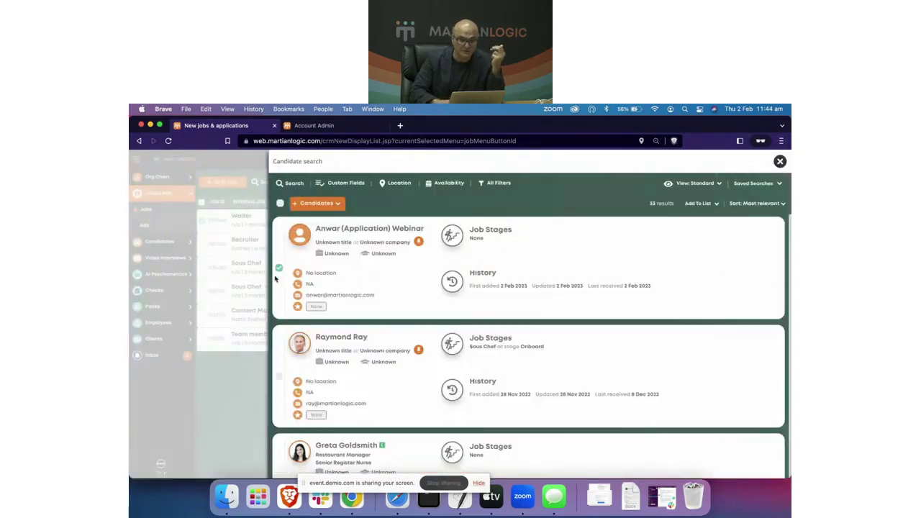
click(279, 270)
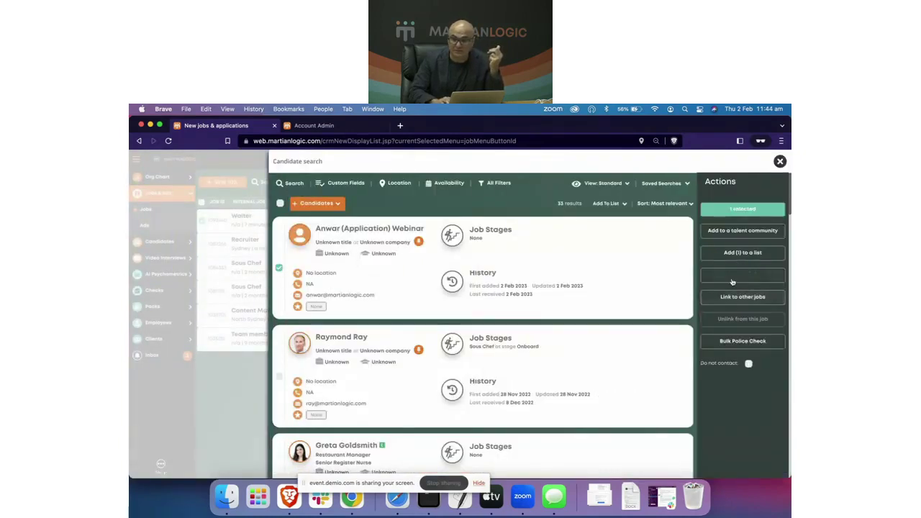
click(746, 276)
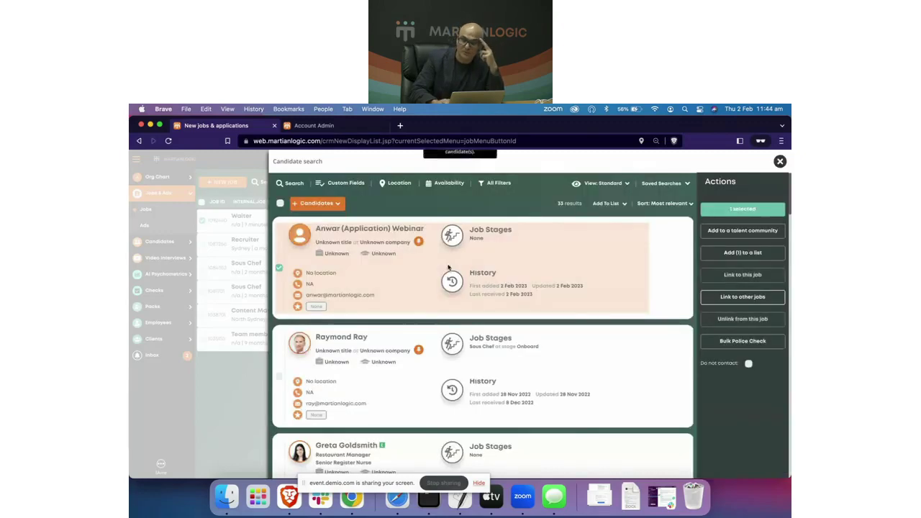
click(781, 162)
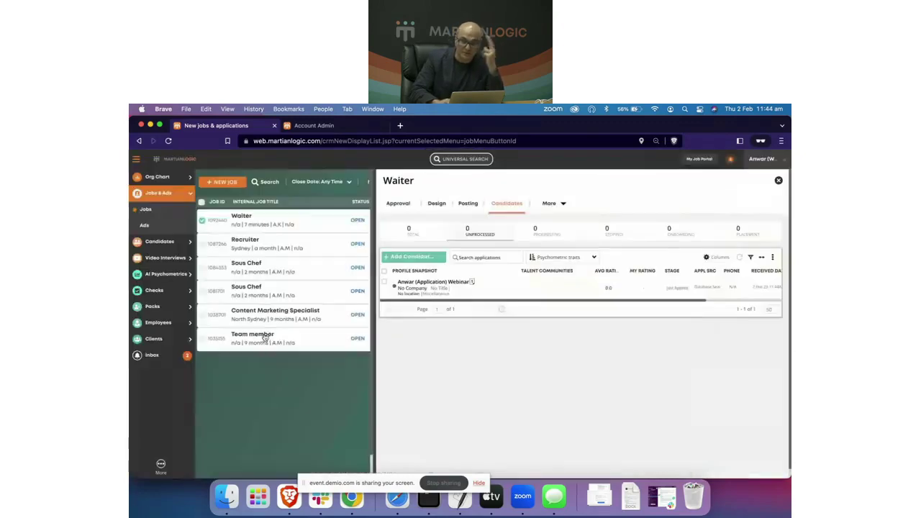
Step: Move the candidate to the Final Offer stage from their profile
click(417, 284)
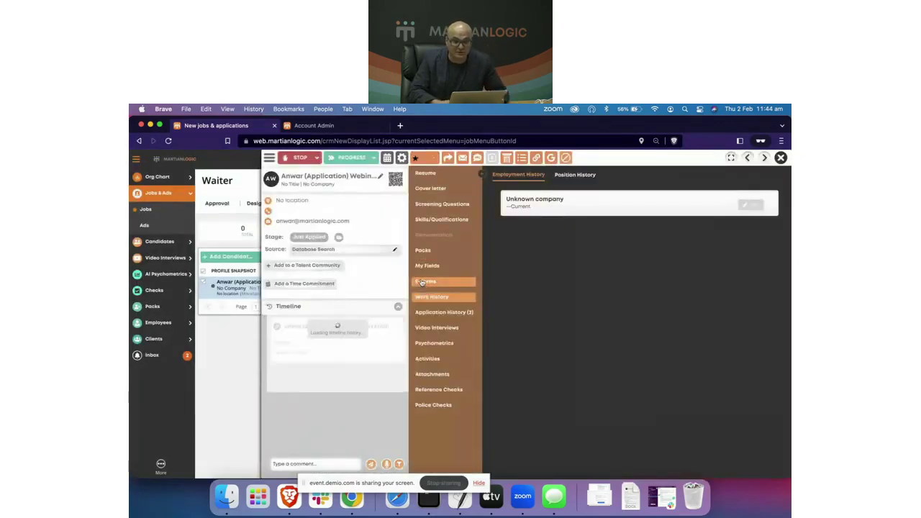
click(361, 159)
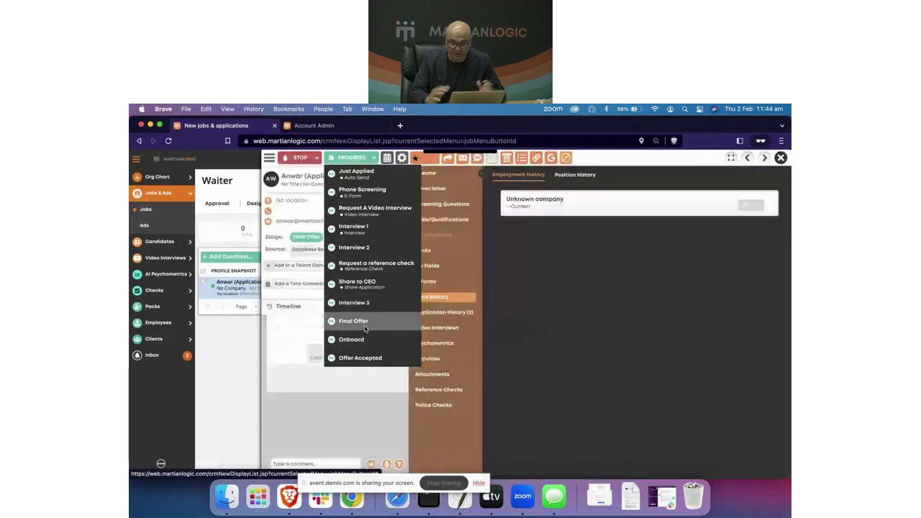
click(365, 328)
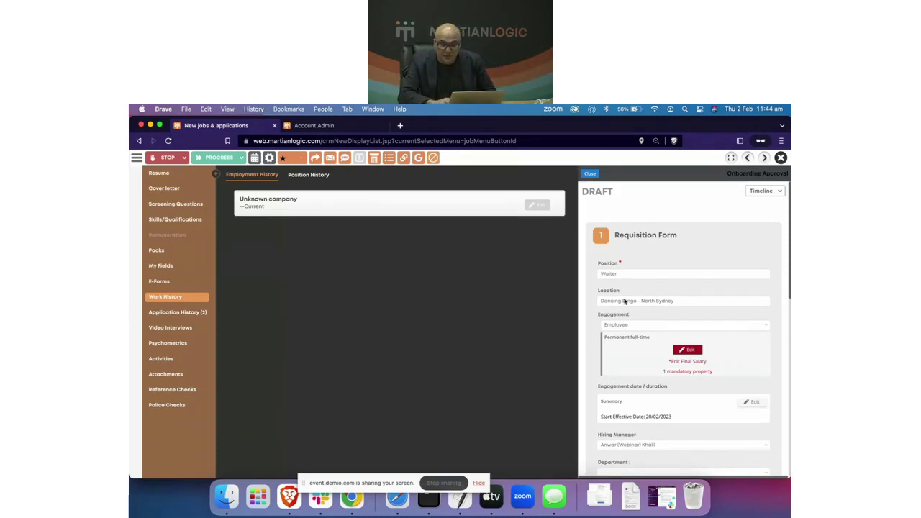
Step: Edit the permanent full-time remuneration to Final Level 2, giving a 55,000.0000 final salary
scroll(625, 303, down, 2)
scroll(637, 334, down, 3)
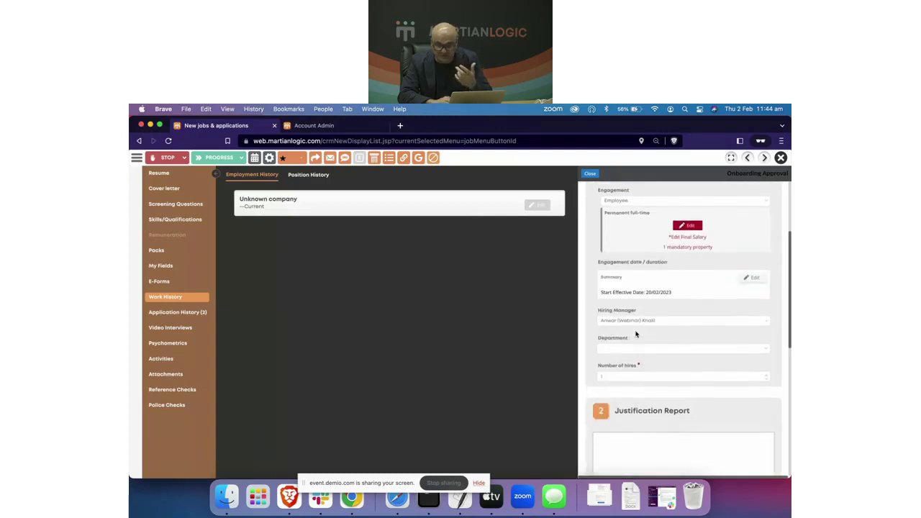
scroll(637, 334, up, 3)
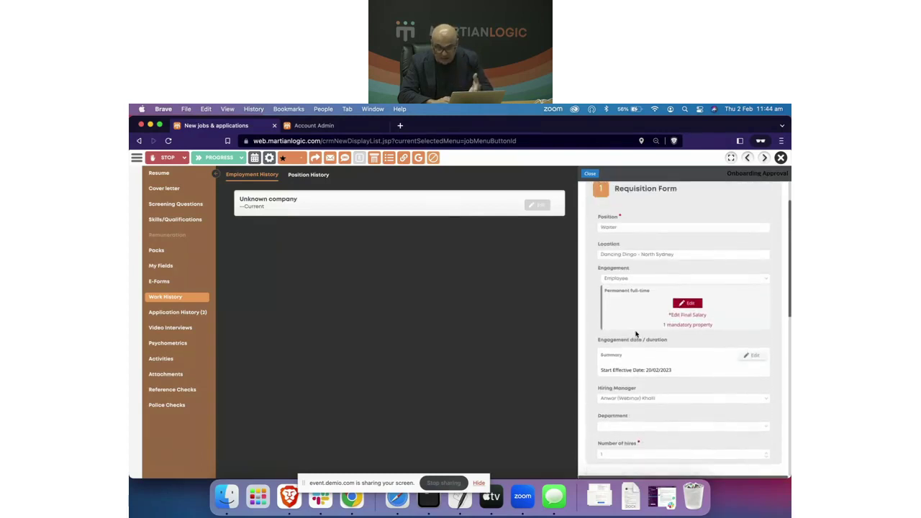
scroll(637, 334, down, 2)
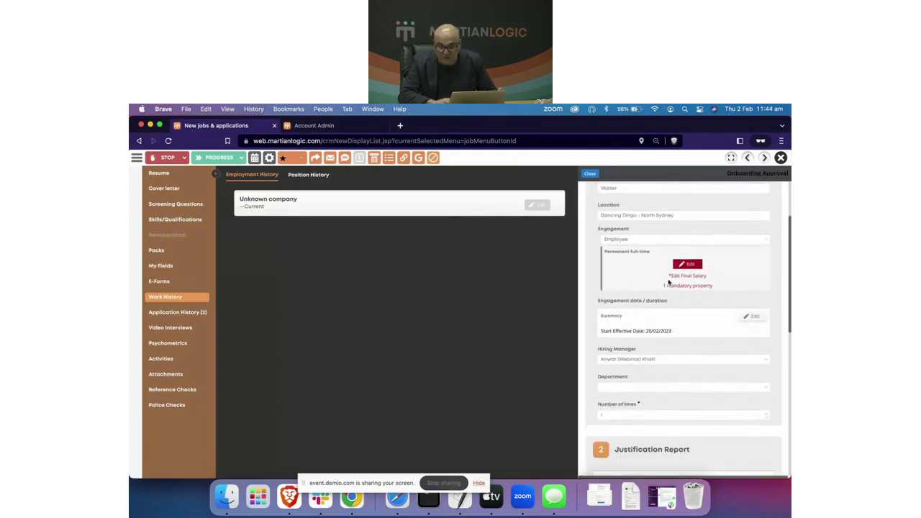
click(685, 265)
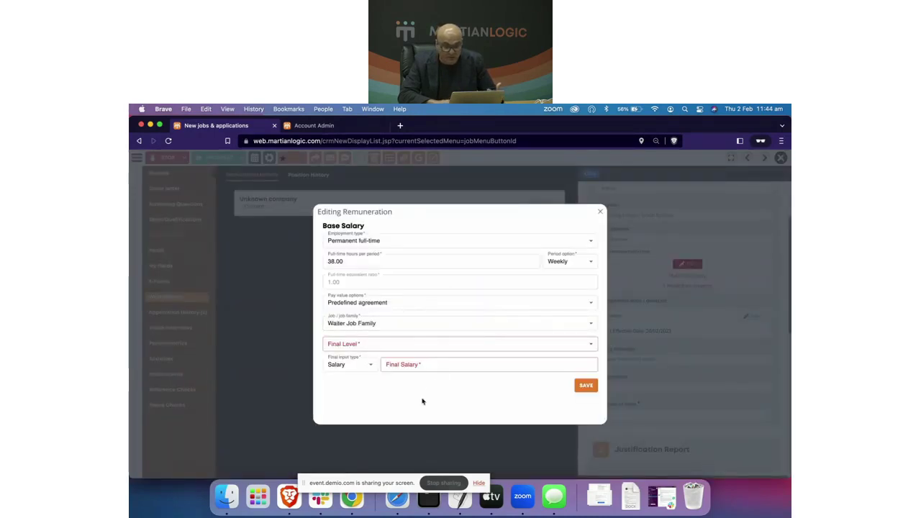
click(591, 348)
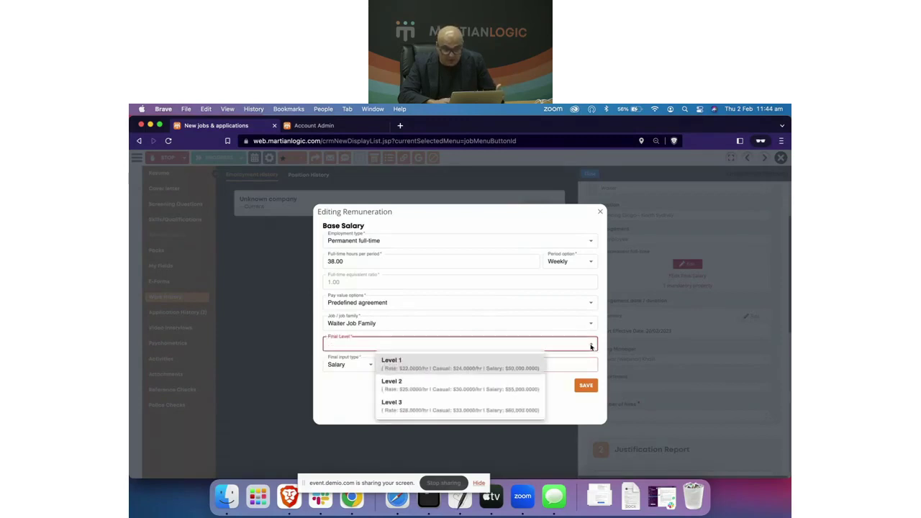
scroll(456, 393, up, 2)
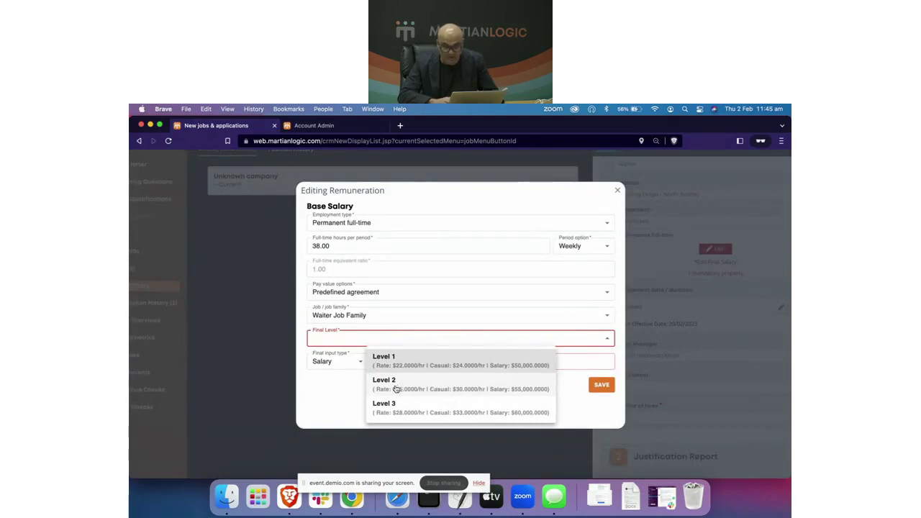
click(395, 389)
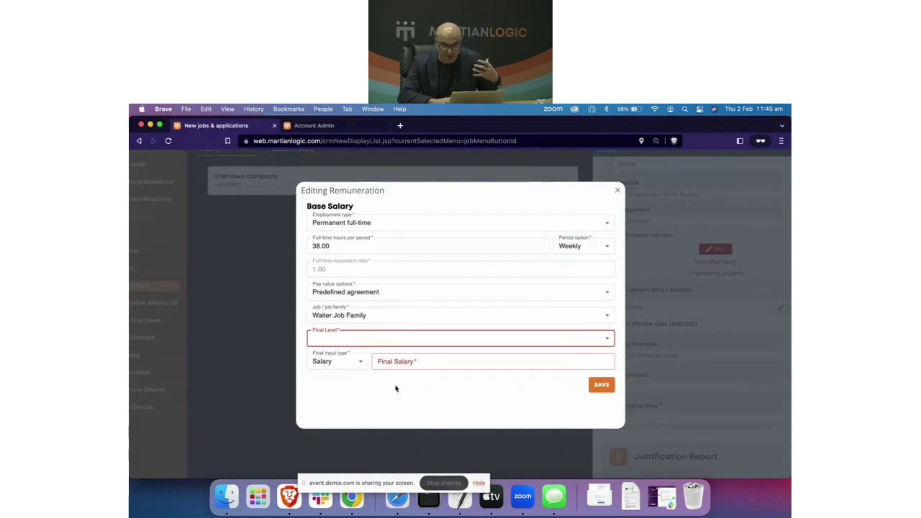
click(439, 367)
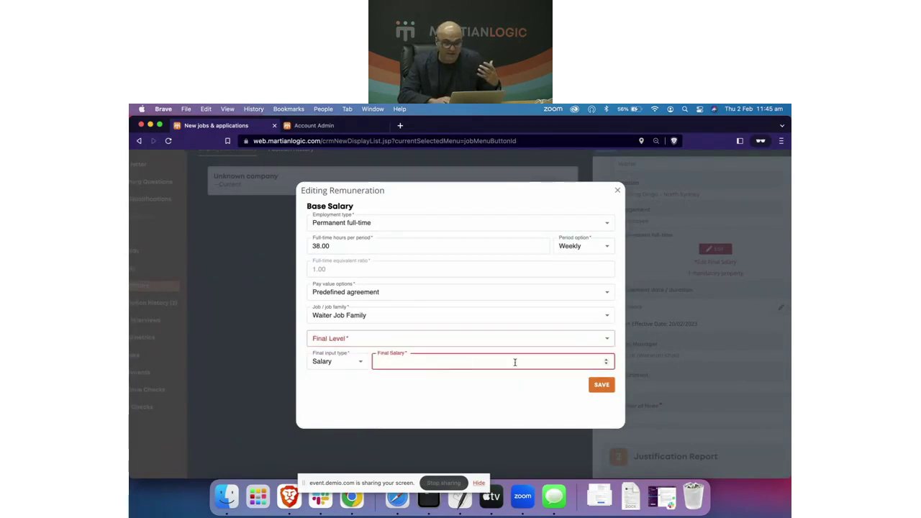
click(329, 341)
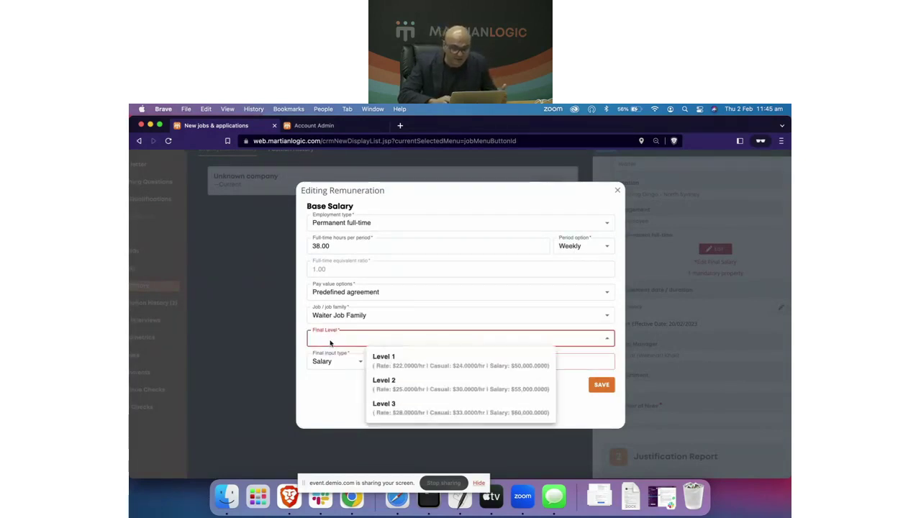
click(375, 385)
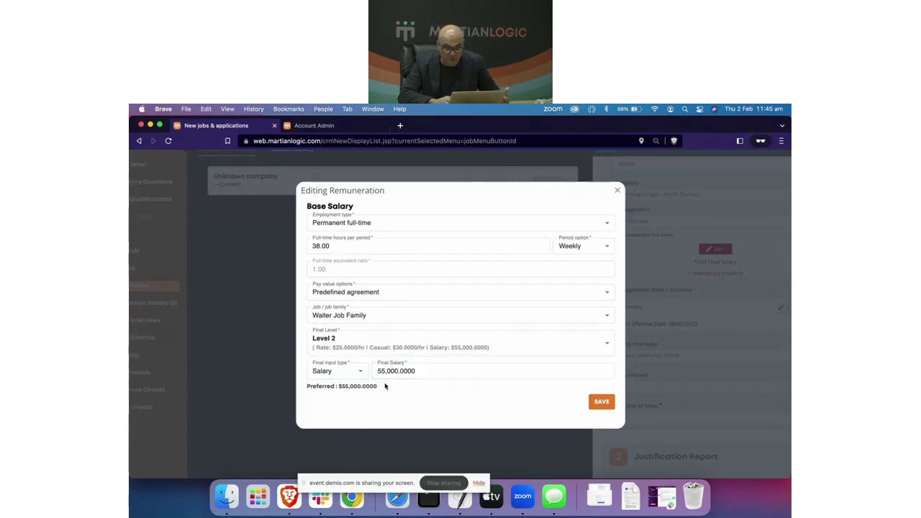
Step: Save the remuneration and review the Onboarding Approval form showing Level 2 and 55,000.0000
click(607, 404)
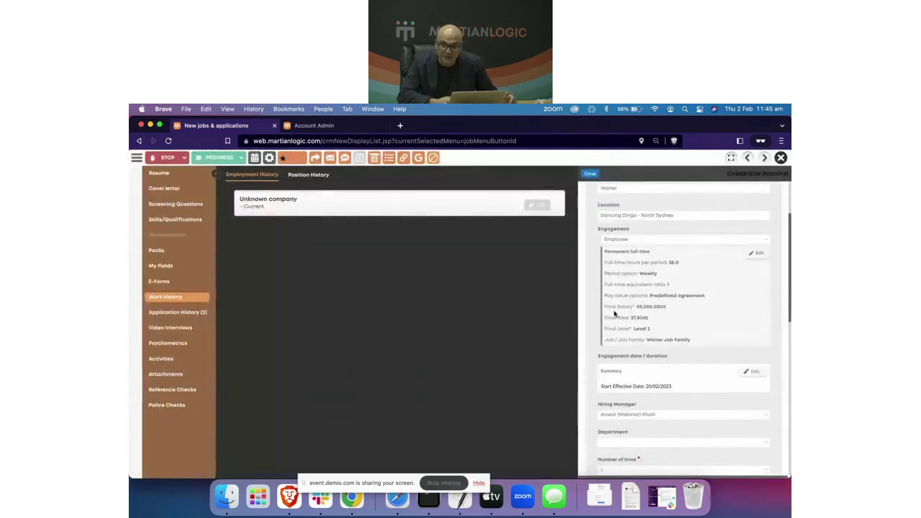
scroll(640, 317, up, 5)
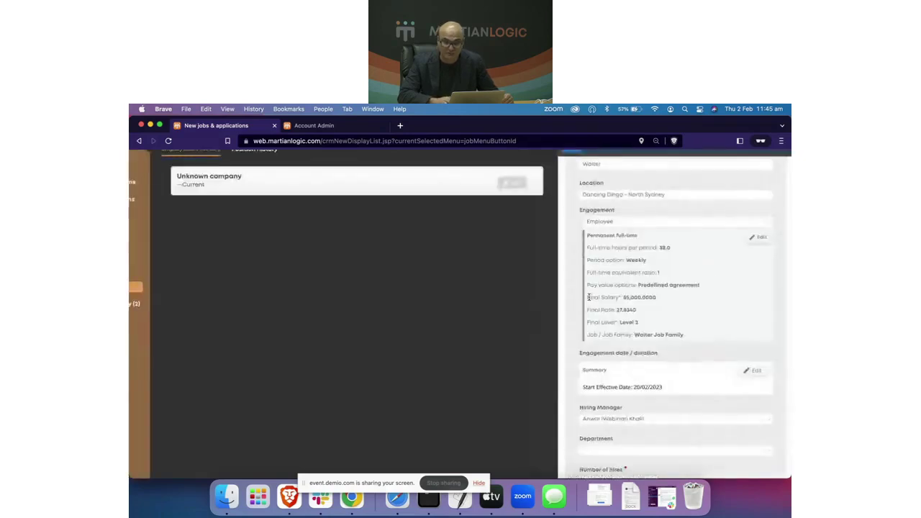
scroll(665, 412, down, 10)
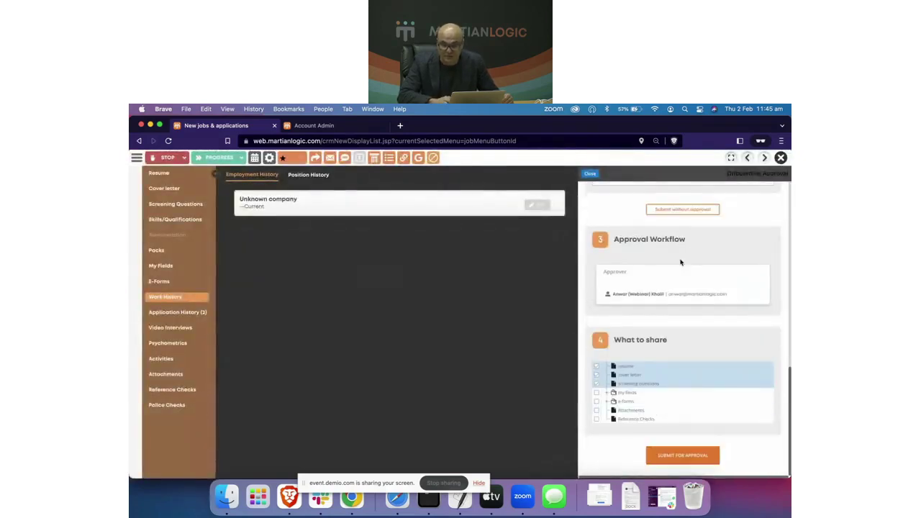
scroll(665, 412, up, 3)
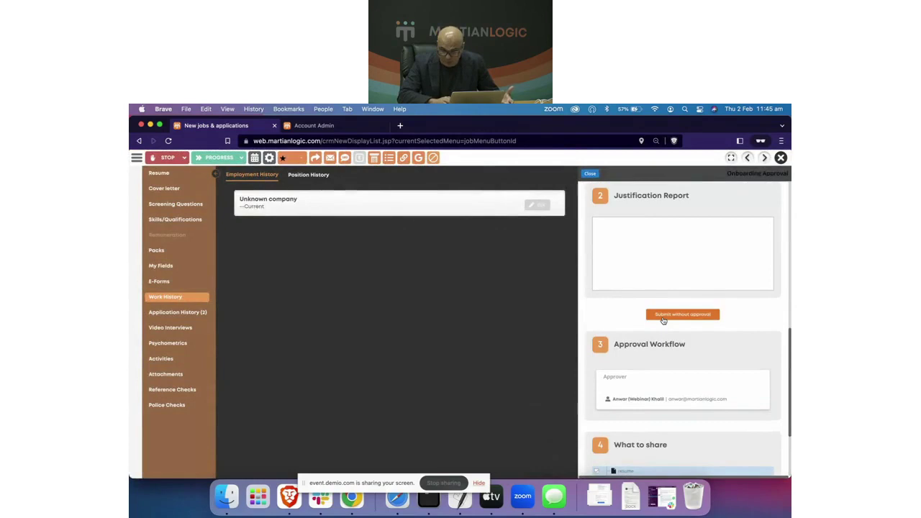
scroll(643, 414, down, 3)
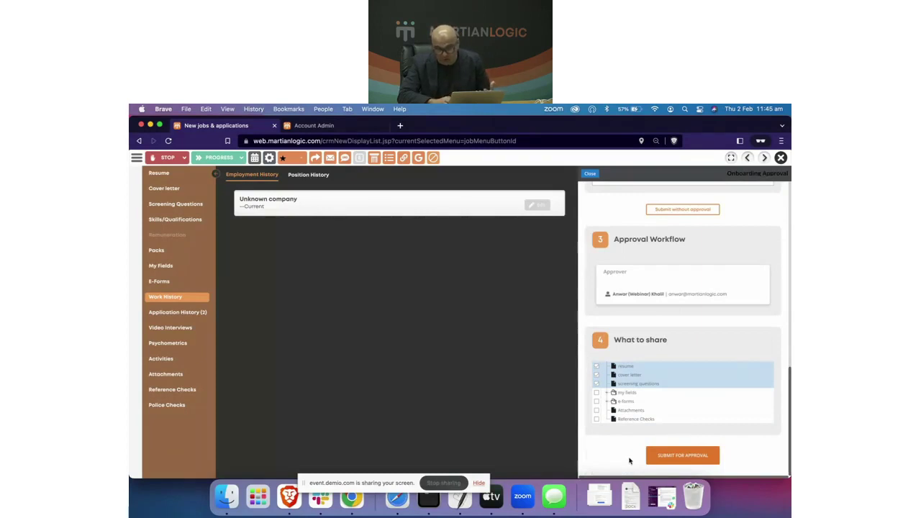
scroll(629, 461, up, 5)
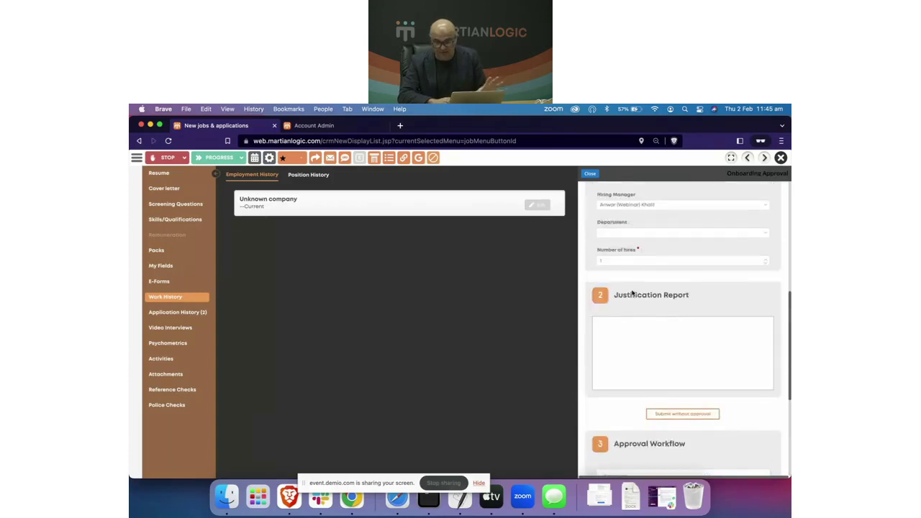
scroll(632, 293, down, 5)
scroll(632, 293, up, 5)
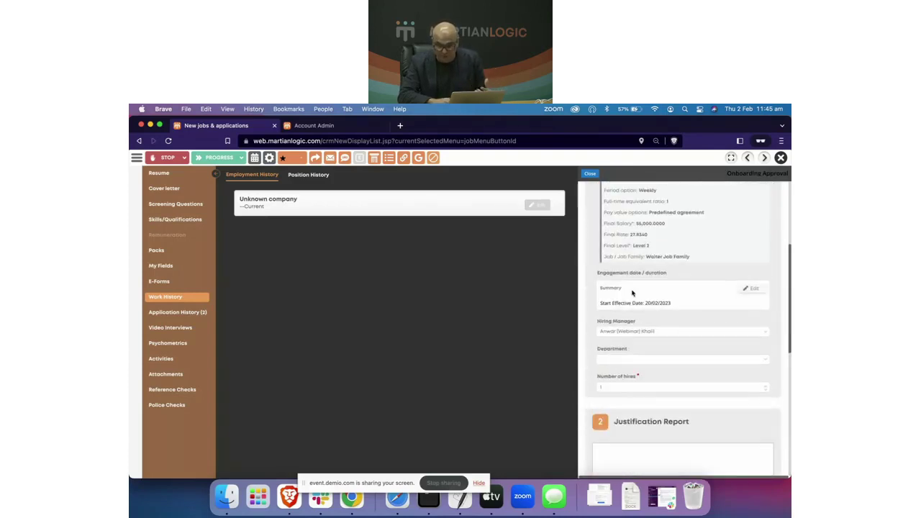
scroll(641, 273, up, 5)
scroll(649, 320, down, 4)
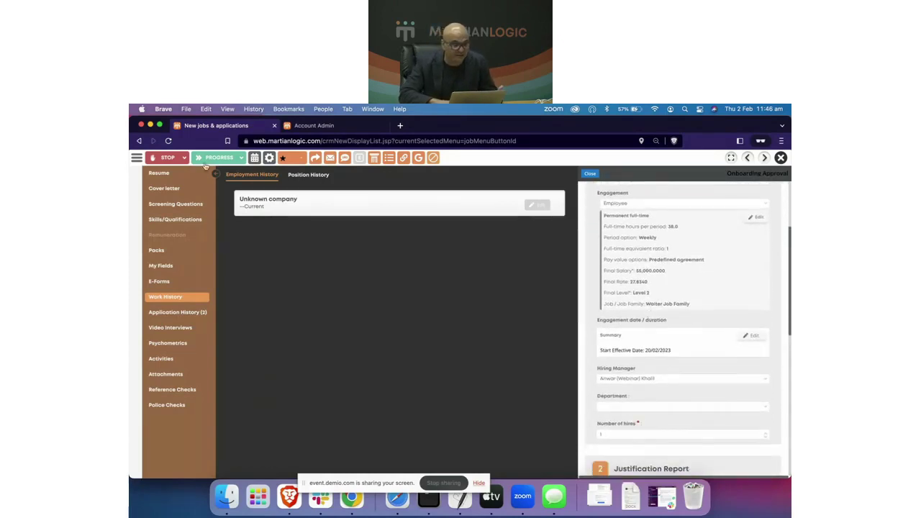
Step: Show the candidate's profile beside the Onboarding Approval form and scroll through it
click(137, 162)
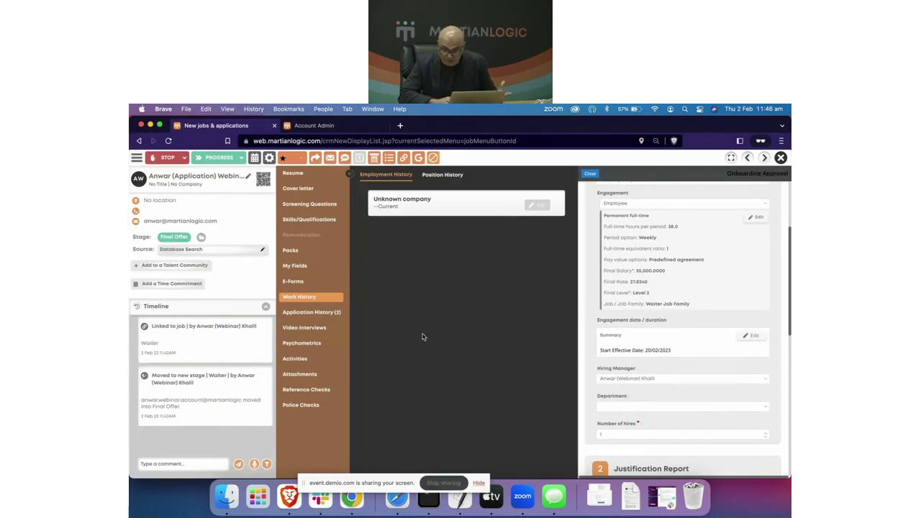
scroll(692, 342, down, 2)
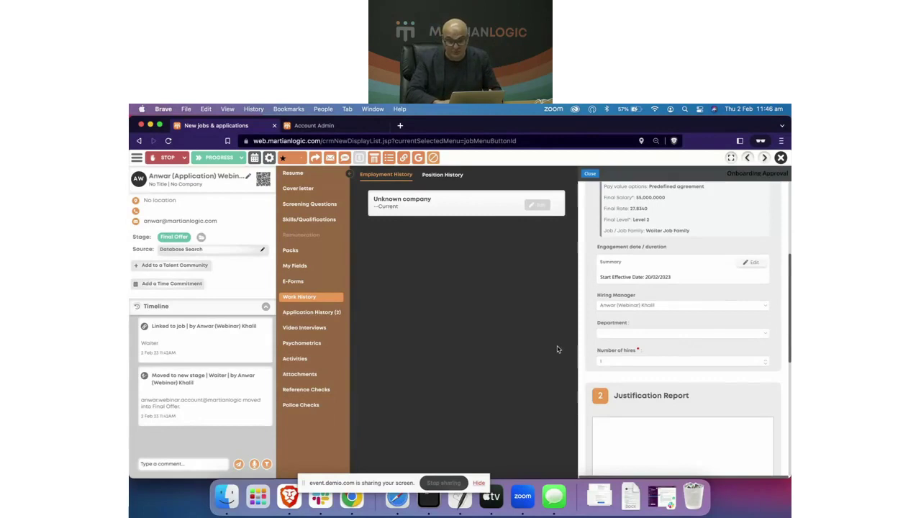
scroll(671, 373, down, 6)
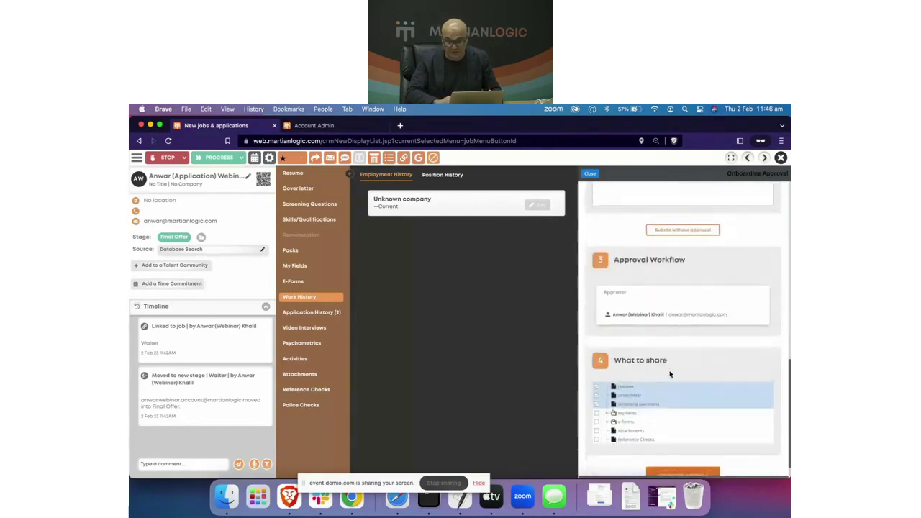
scroll(670, 374, up, 2)
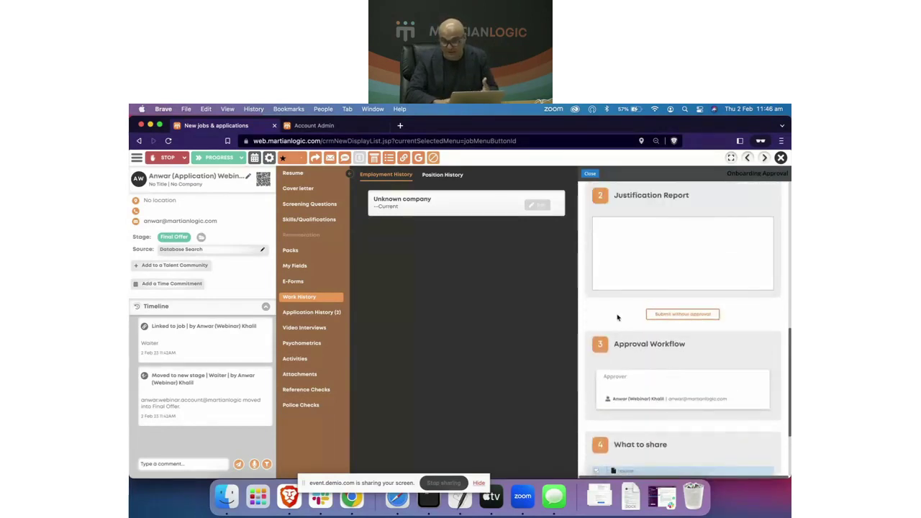
Step: Submit the onboarding form without approval, confirming the skip
click(674, 315)
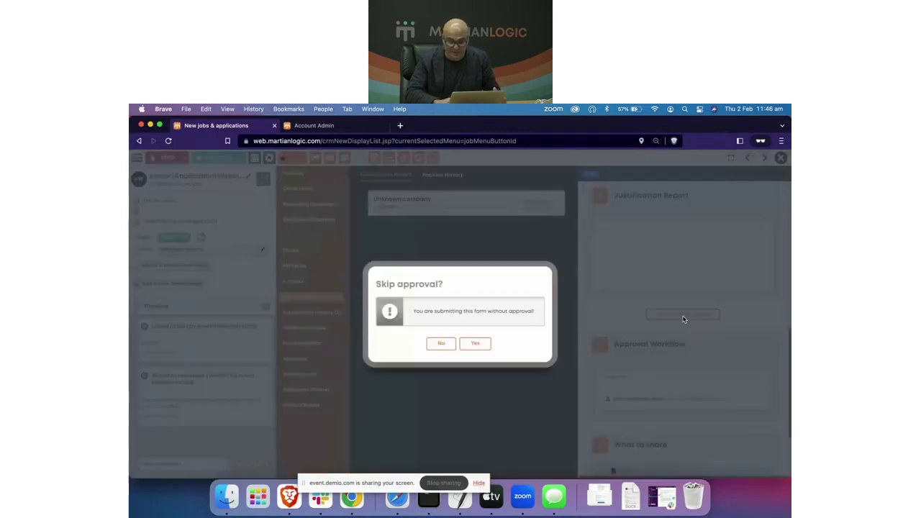
click(475, 343)
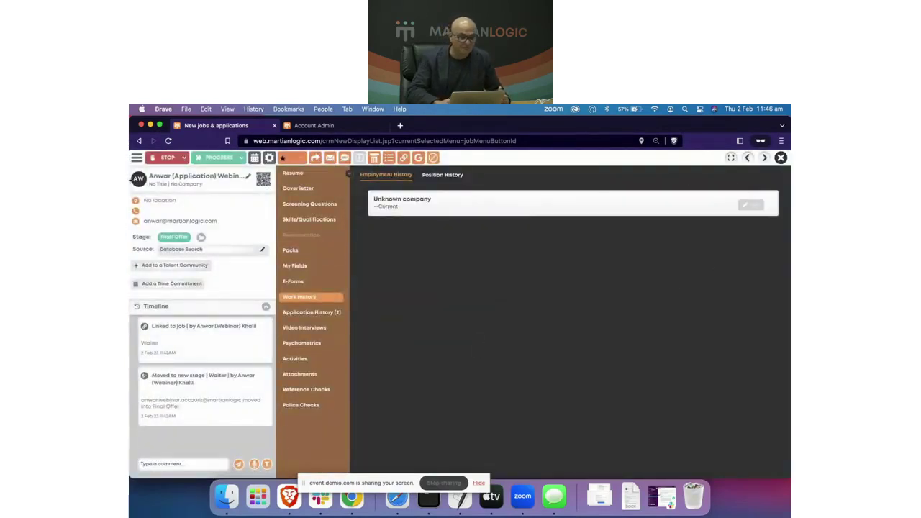
click(136, 158)
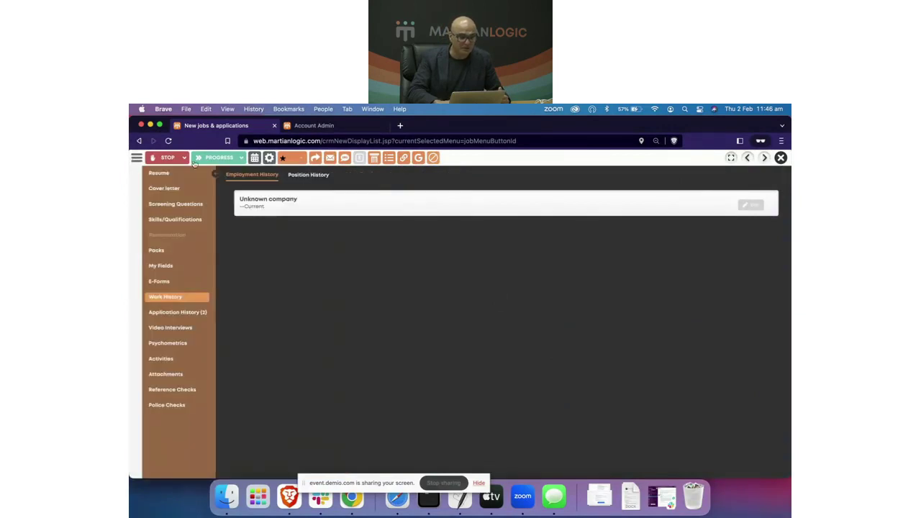
click(137, 158)
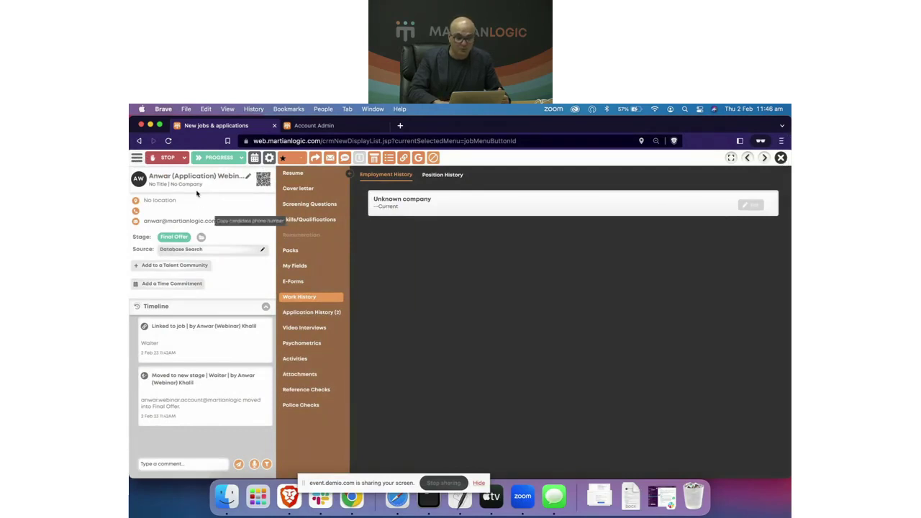
Step: Move the candidate to Onboard, start the New Starter pack, and close the profile
click(213, 159)
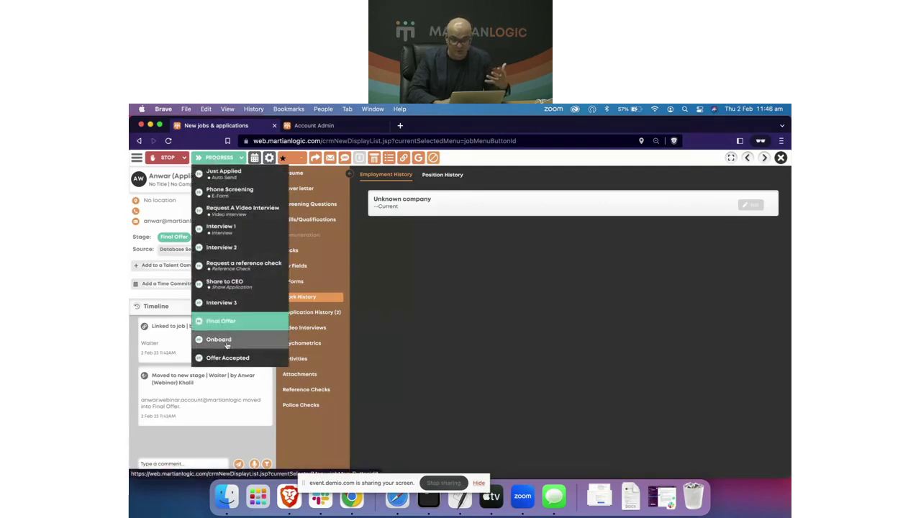
click(219, 340)
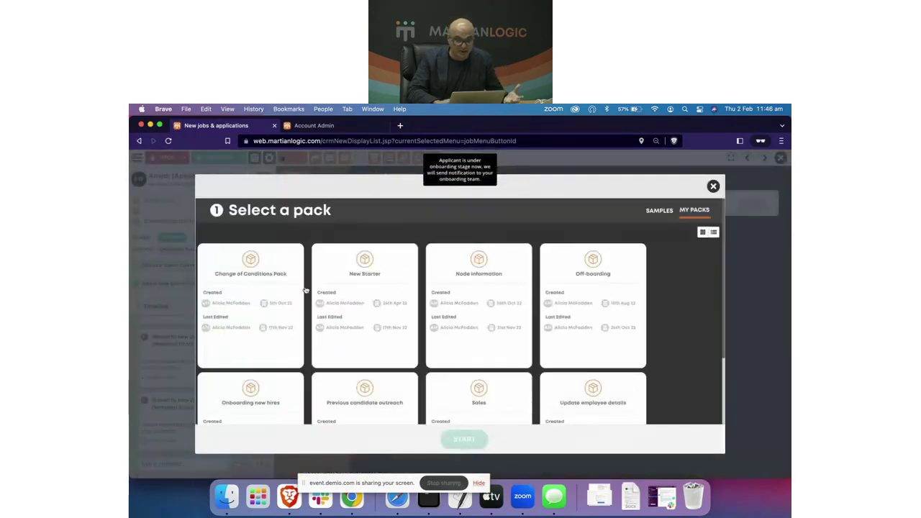
scroll(378, 323, down, 2)
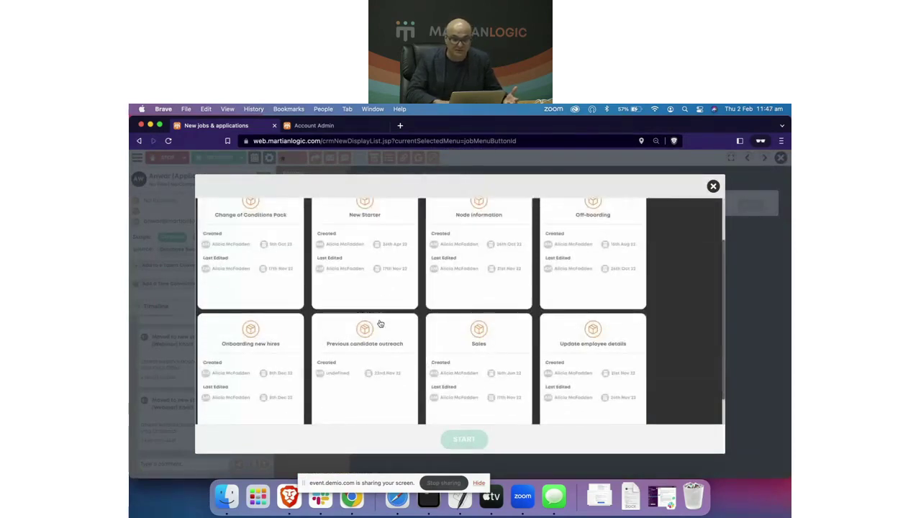
click(383, 227)
click(465, 440)
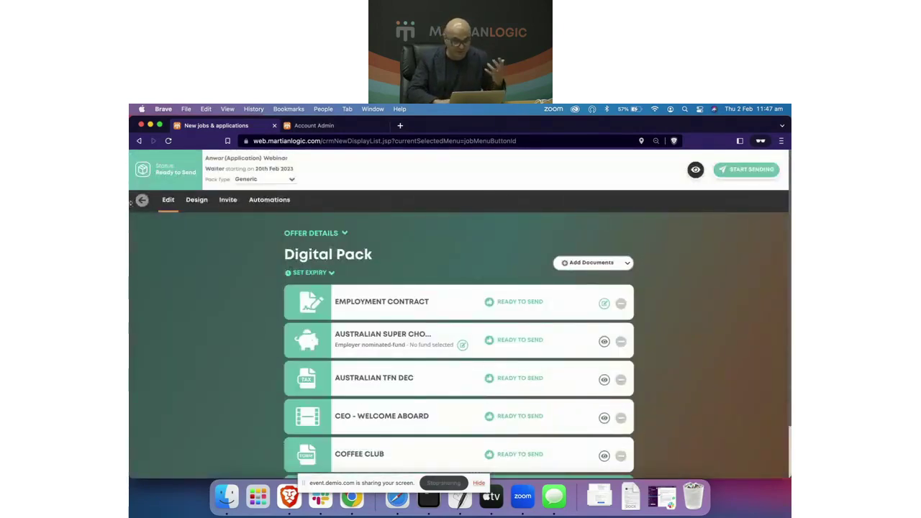
click(142, 201)
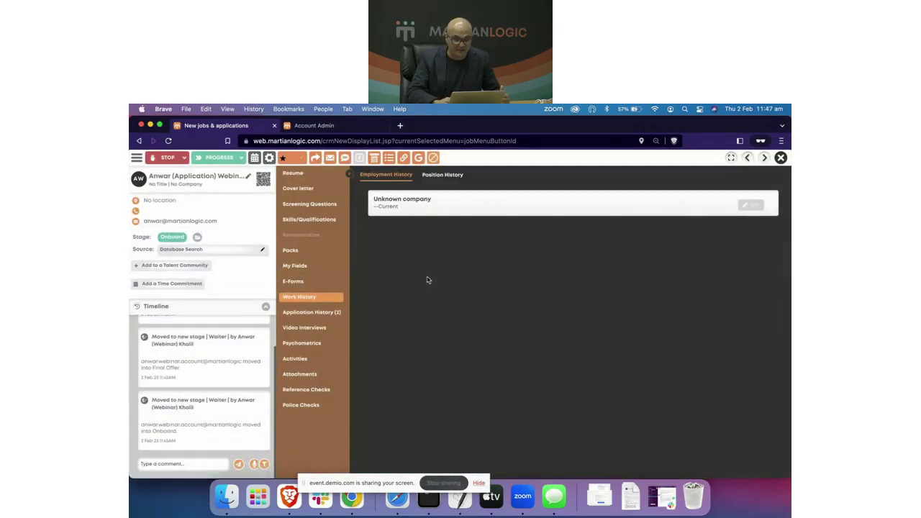
click(781, 158)
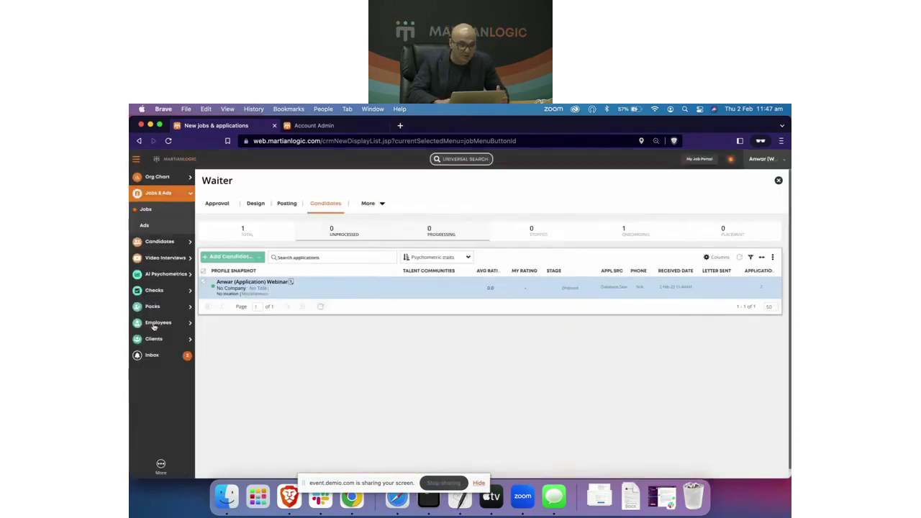
Step: Open the candidate's New Starter pack from Packs > Recent
click(155, 290)
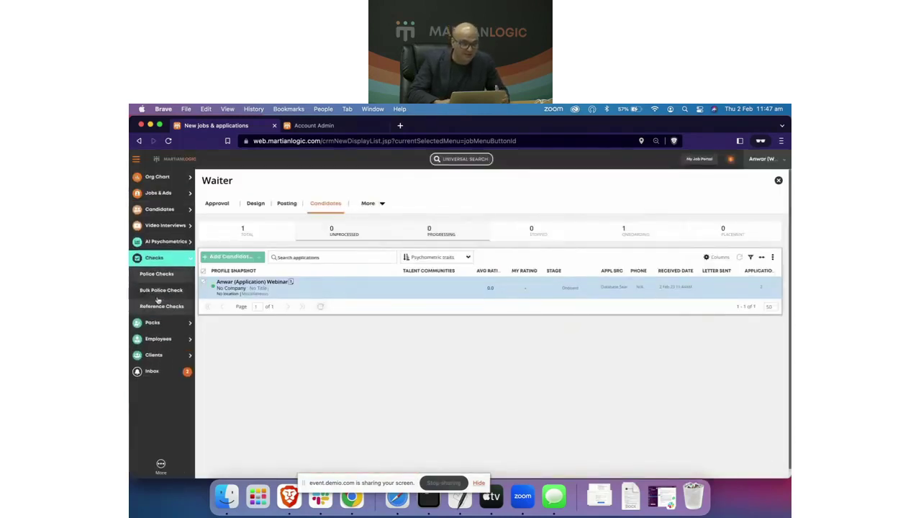
click(157, 326)
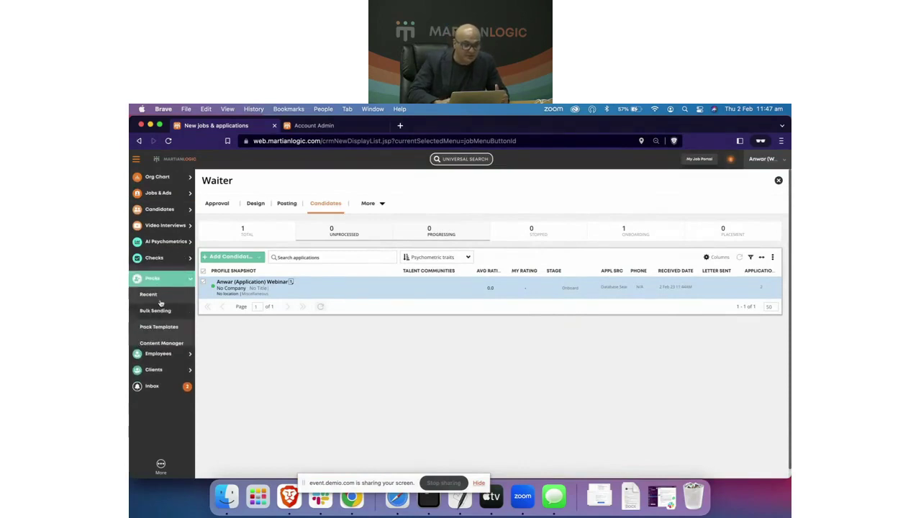
click(151, 291)
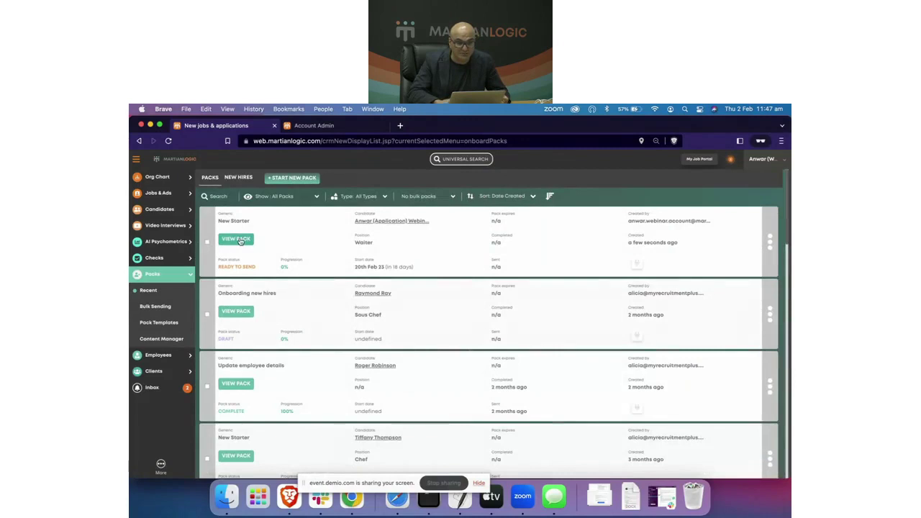
click(236, 239)
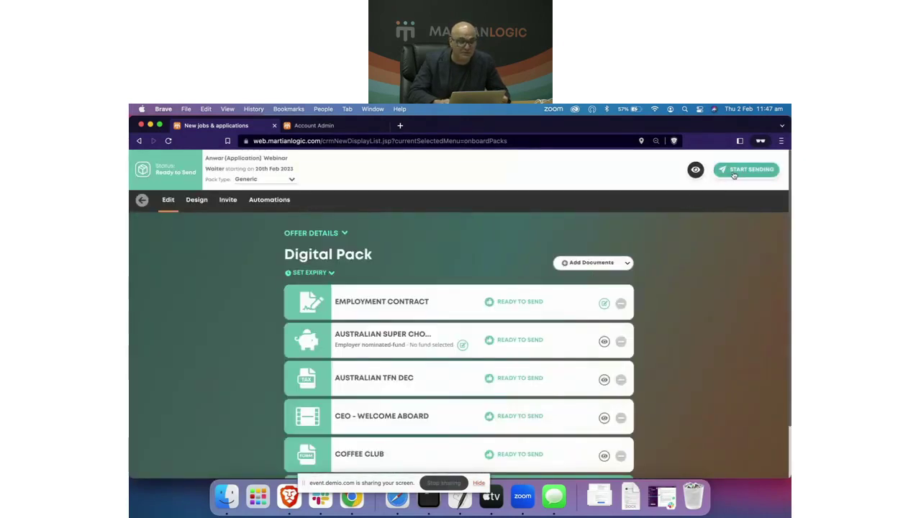
Step: Send the pack invitation, then mark the pack Completed Manually
click(227, 200)
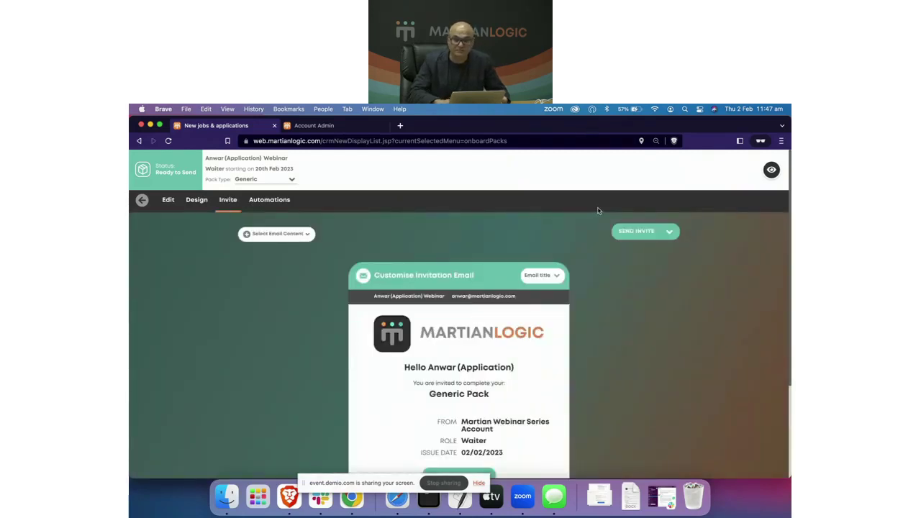
click(634, 232)
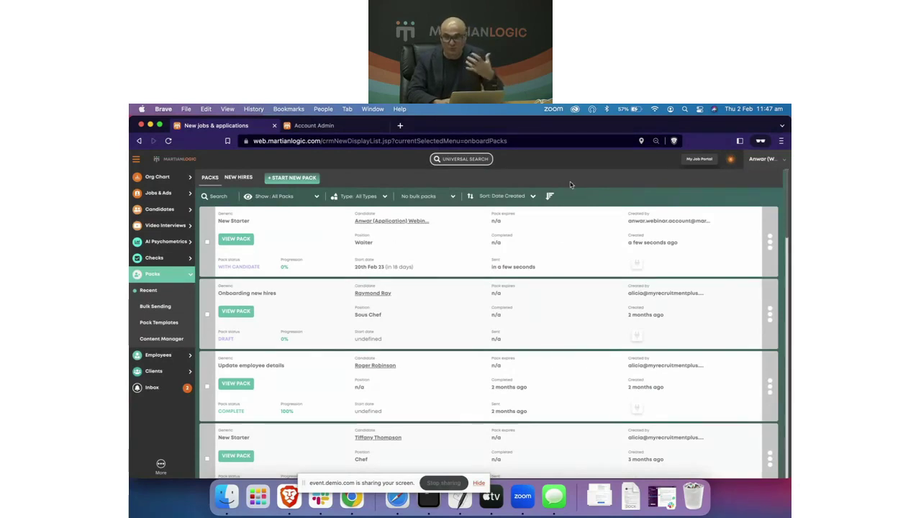
click(771, 242)
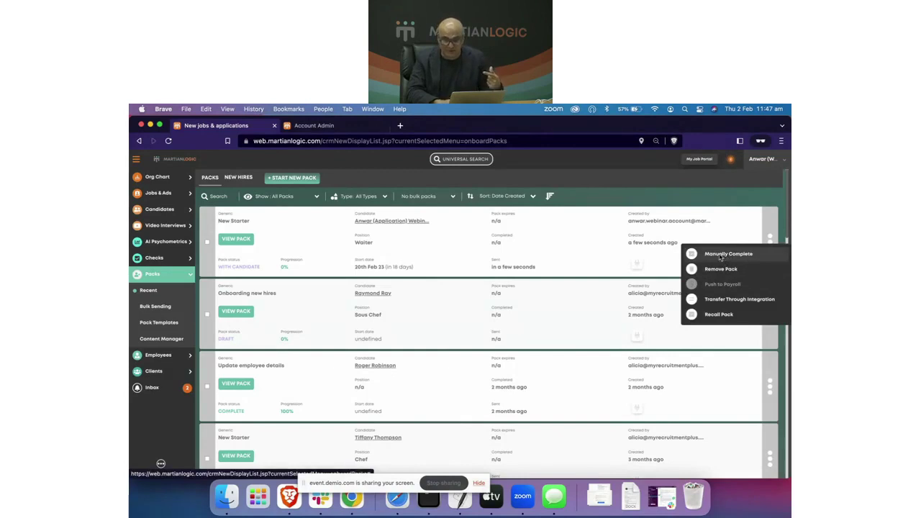
click(727, 254)
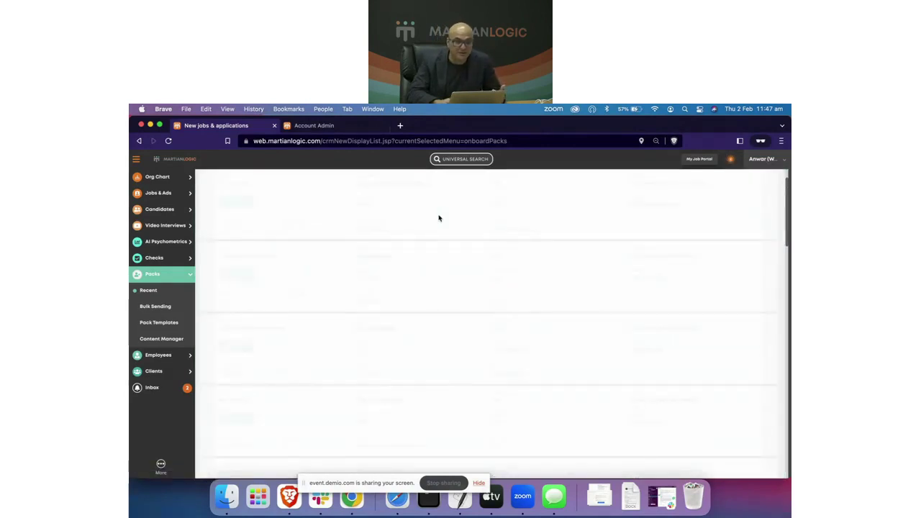
Step: In the Org Chart, expand Golden Grill and Front of House Manager, then zoom to the candidate's Waiter card
click(150, 179)
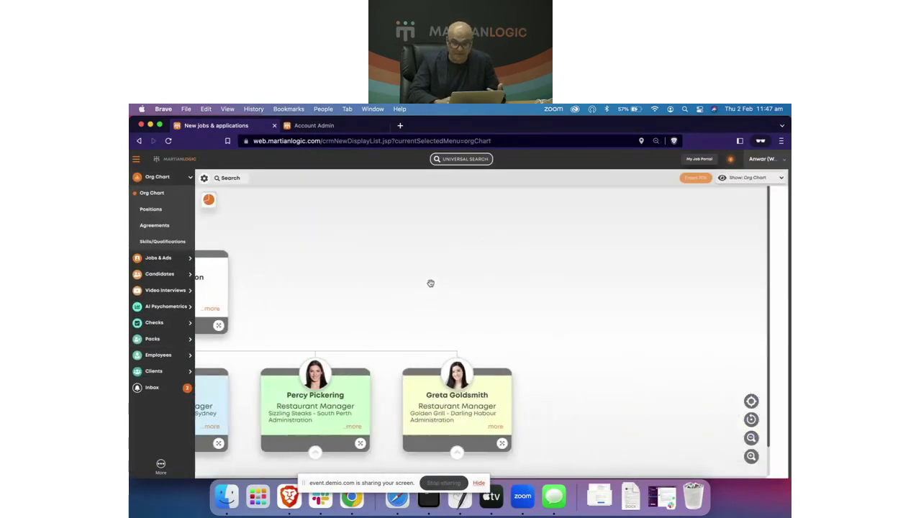
click(457, 420)
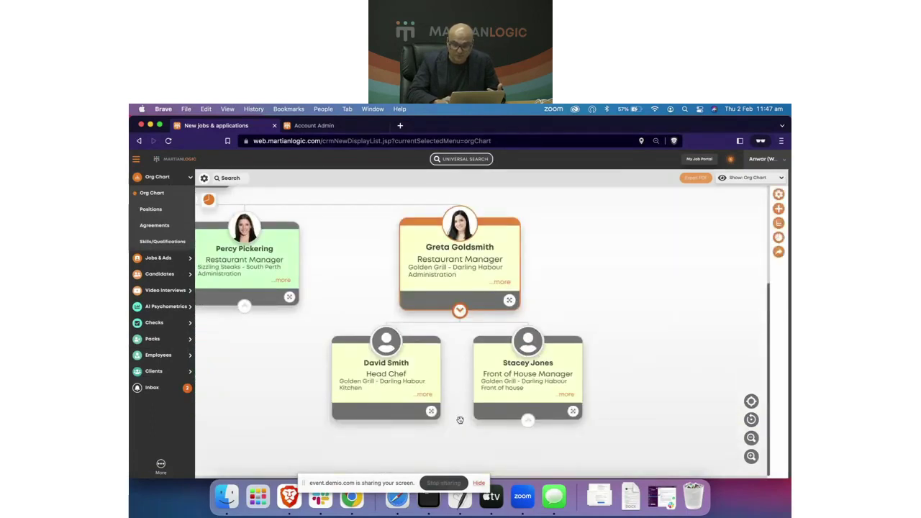
click(527, 425)
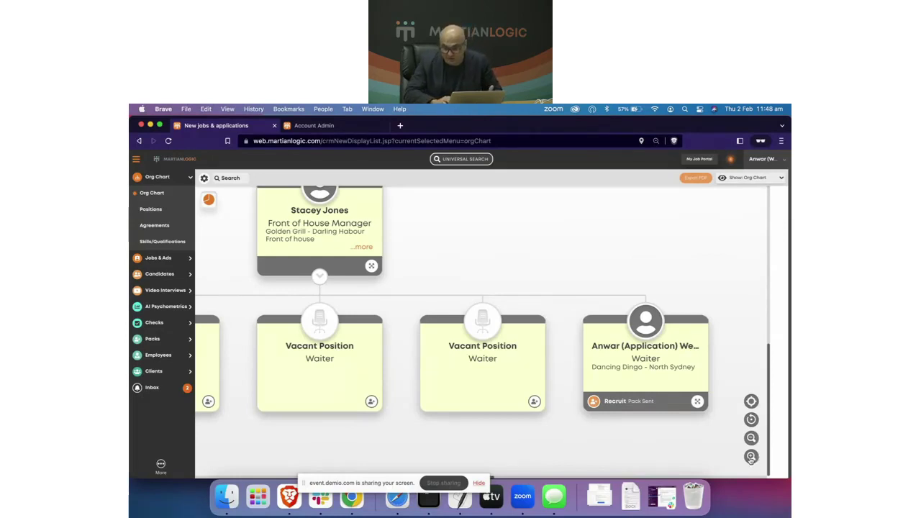
click(751, 458)
drag(650, 278, 405, 216)
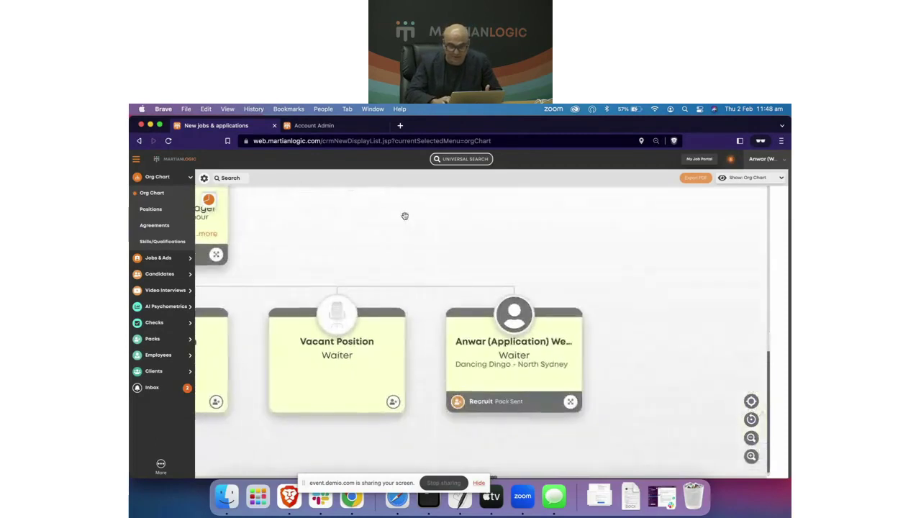
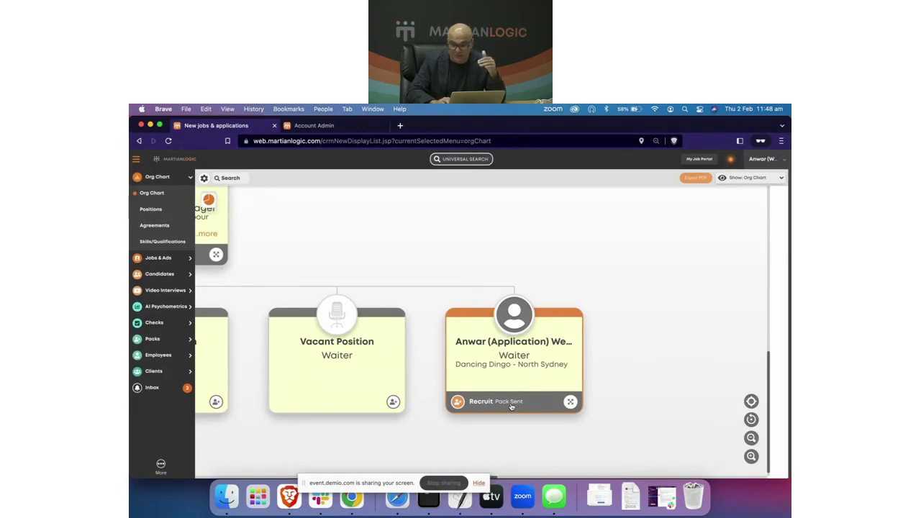
Step: Glance at Anwar's card actions, pan the org chart, then switch to the Account Admin tab
click(570, 402)
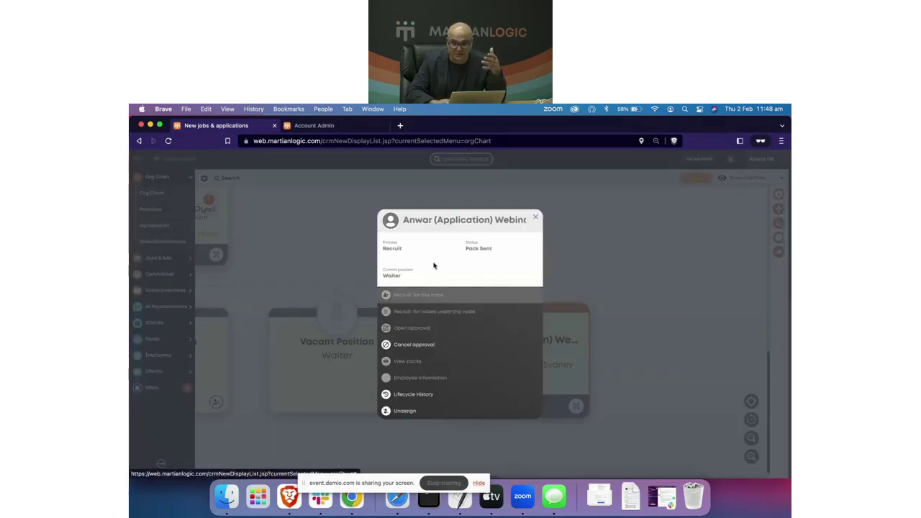
click(535, 218)
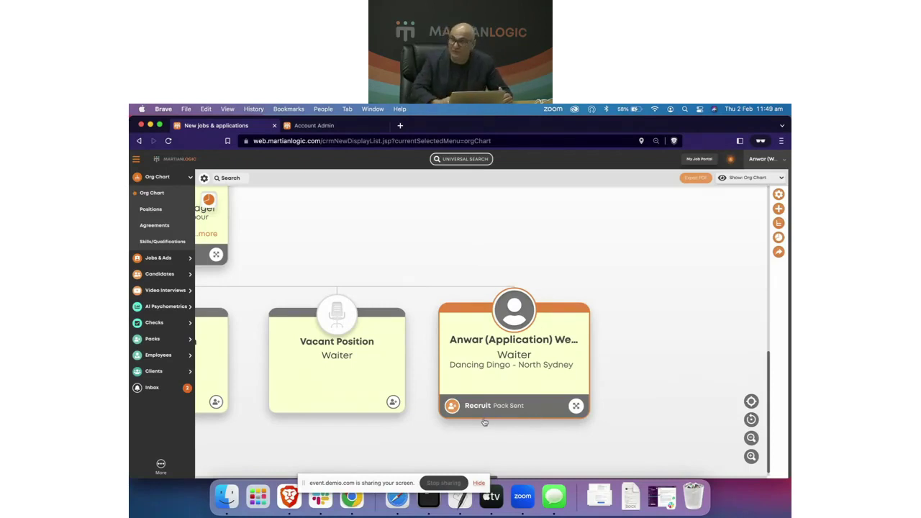
scroll(485, 423, left, 2)
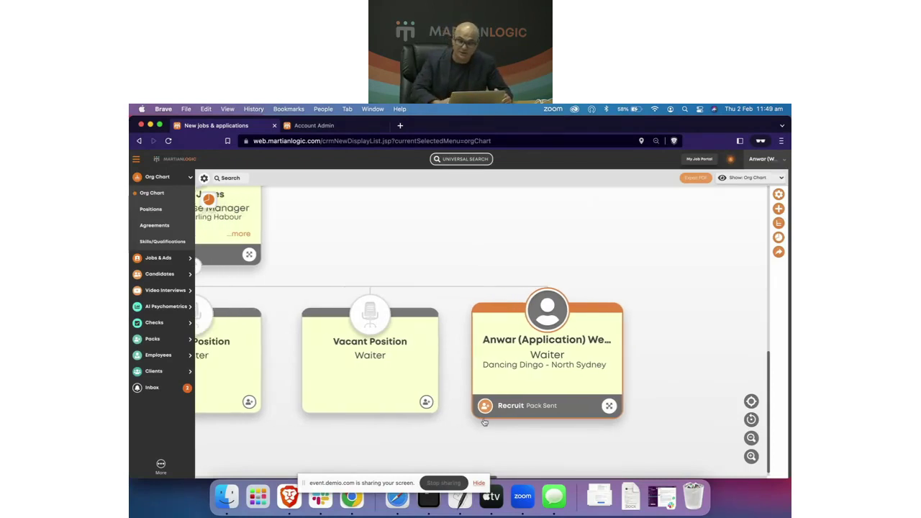
scroll(484, 422, left, 3)
scroll(477, 439, left, 1)
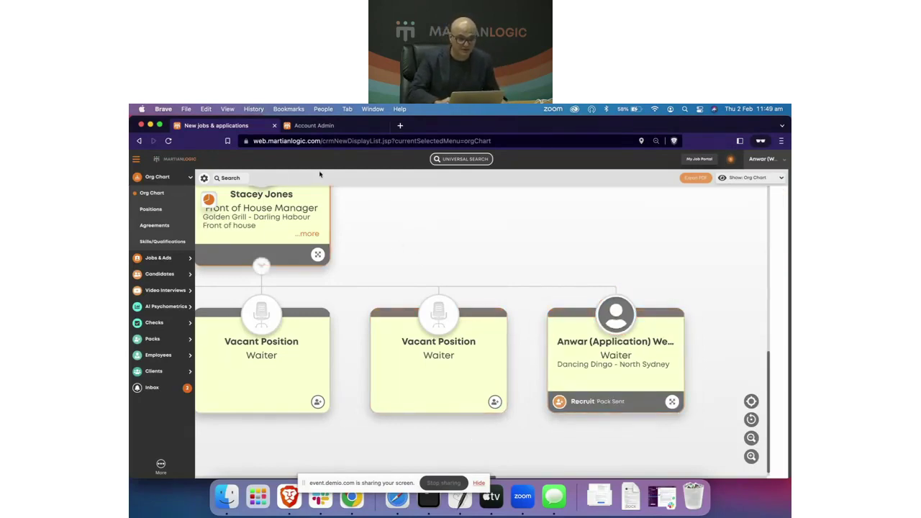
drag(360, 288, 423, 285)
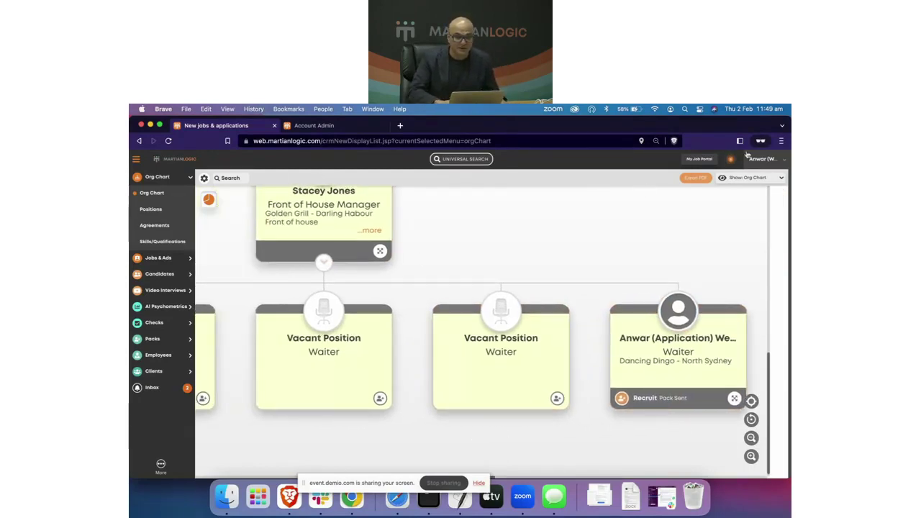
click(309, 127)
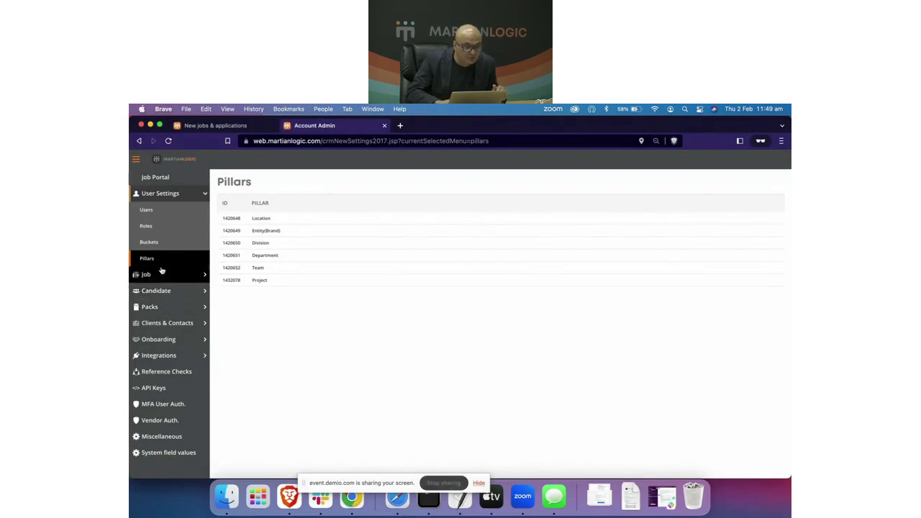
Step: Open the Requisition Form under Job > Approval Workflows and review it
click(155, 193)
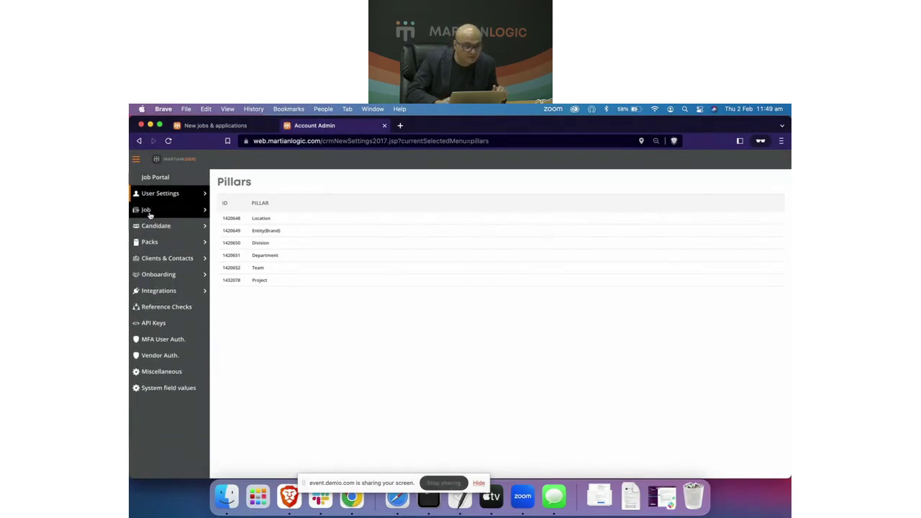
click(149, 212)
click(165, 248)
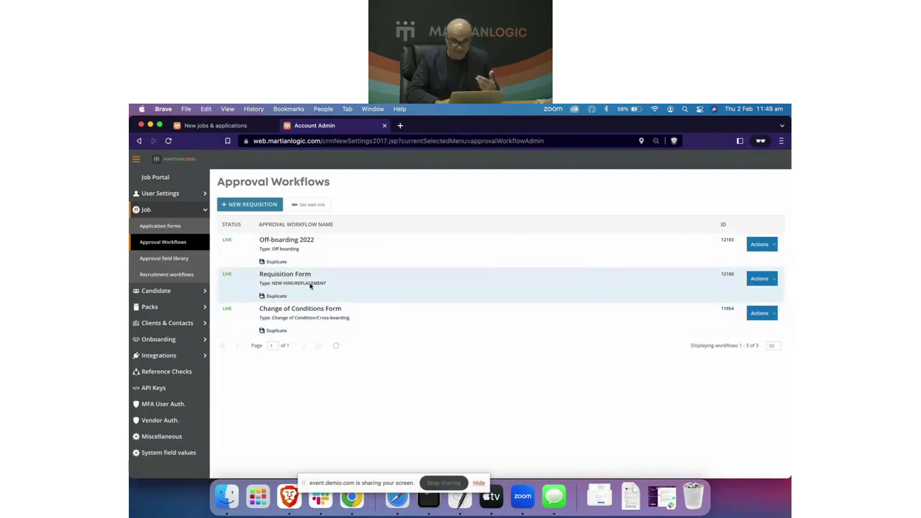
click(310, 284)
scroll(373, 310, down, 2)
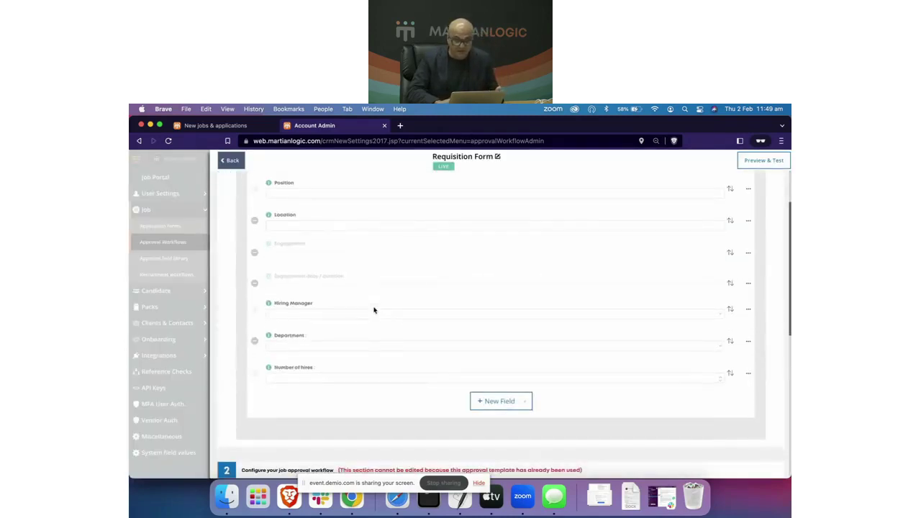
scroll(374, 310, down, 6)
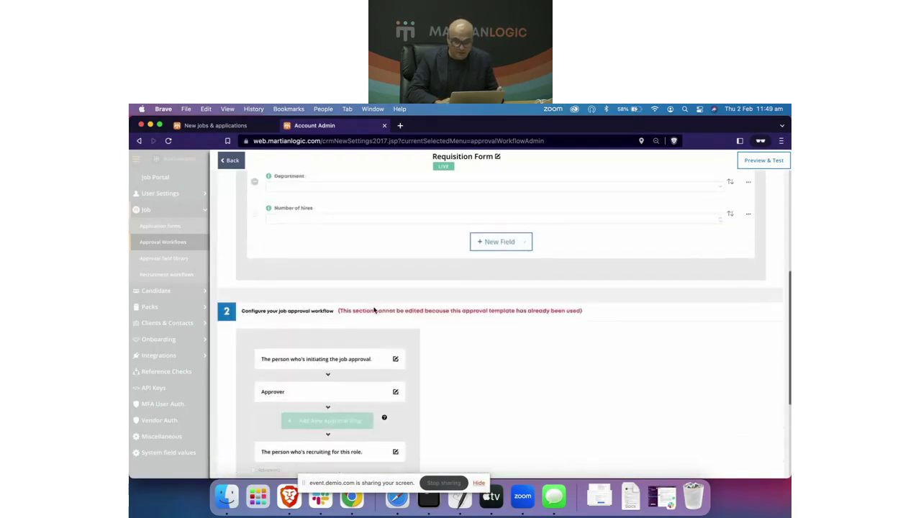
scroll(425, 345, up, 8)
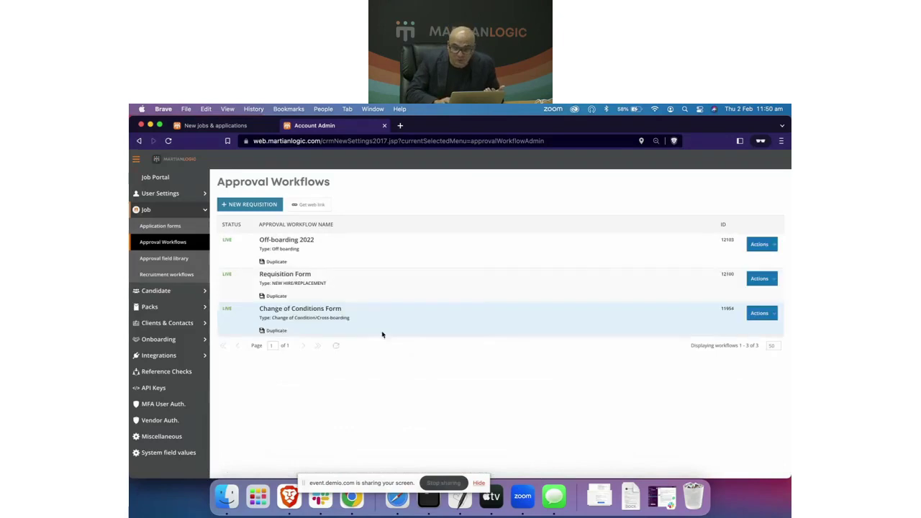
Step: Duplicate the Requisition Form workflow into a new draft copy
click(773, 279)
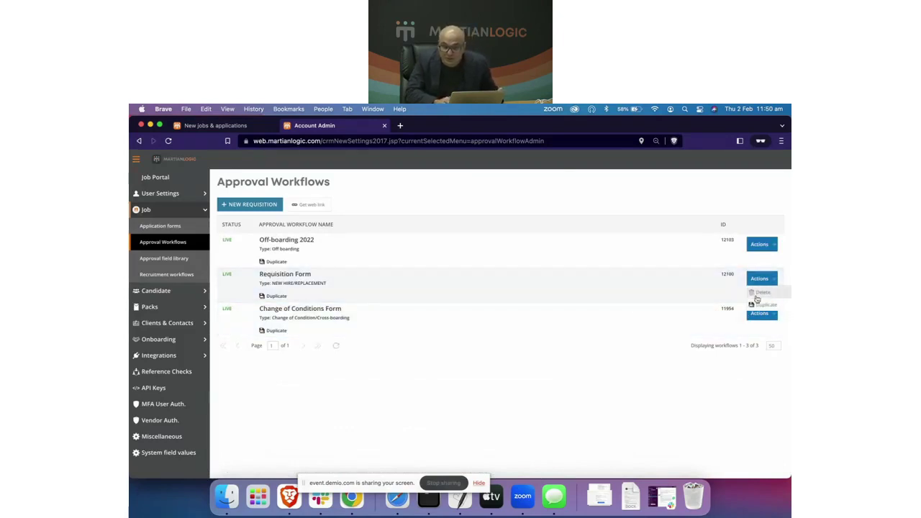
click(764, 304)
click(539, 193)
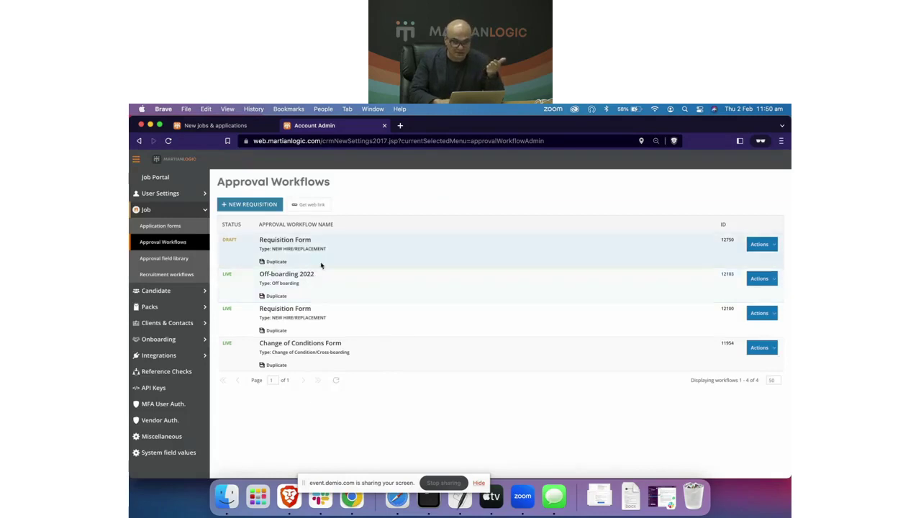
Step: Open the draft Requisition Form and add an 'HR - Final Correction' approval step
click(324, 251)
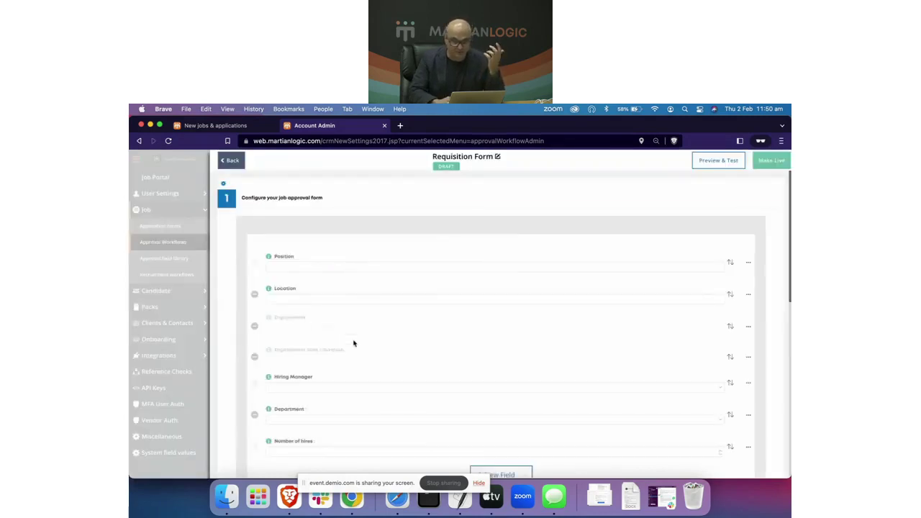
scroll(353, 341, down, 3)
scroll(354, 344, down, 5)
click(348, 288)
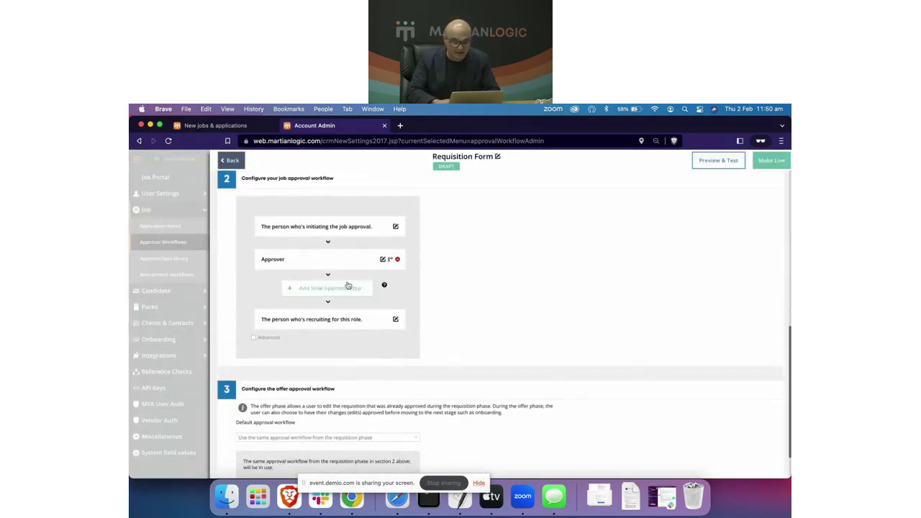
click(334, 308)
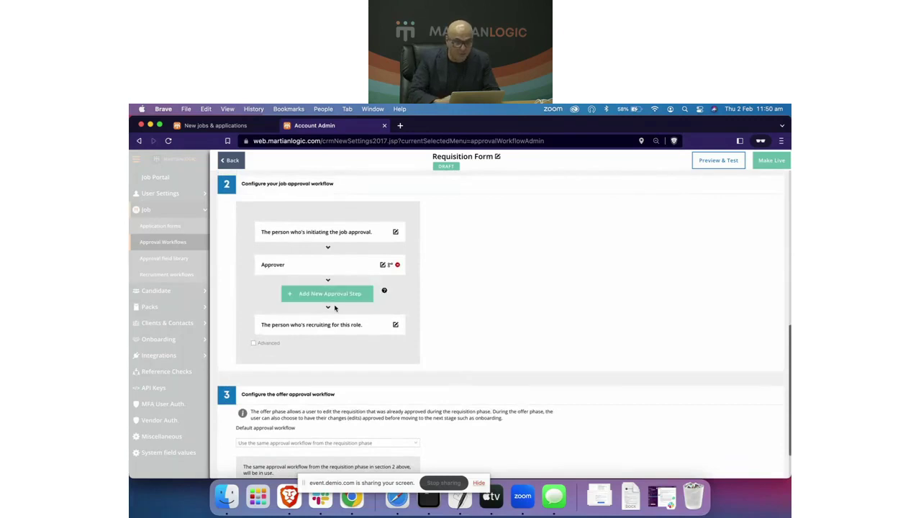
click(340, 294)
text(H)
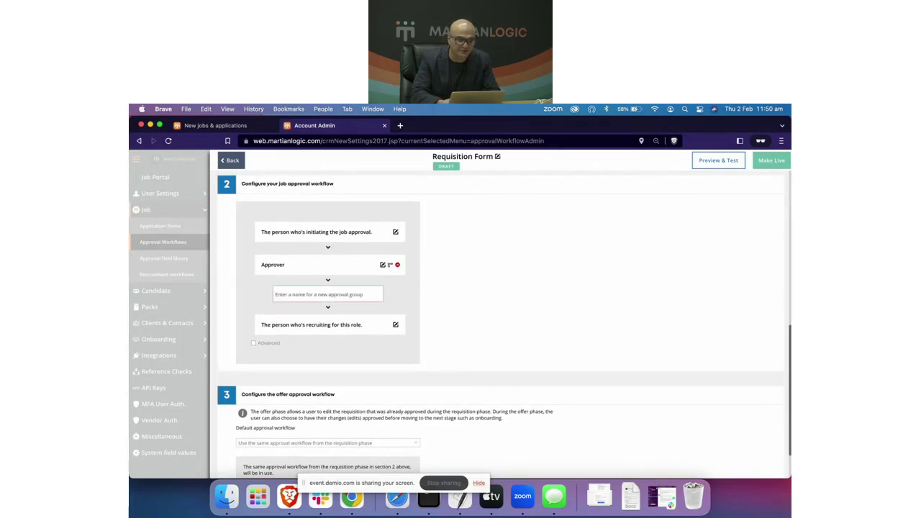
text(HR - Final Con)
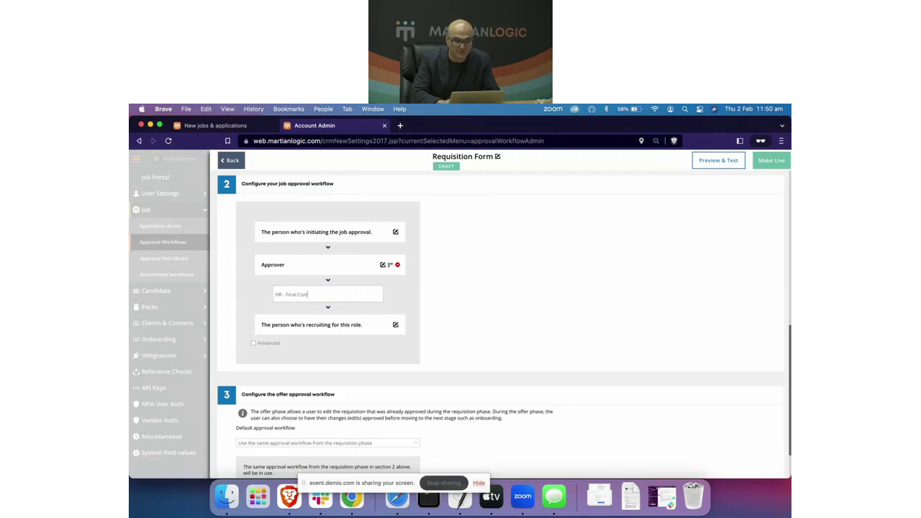
text(tion)
key(Return)
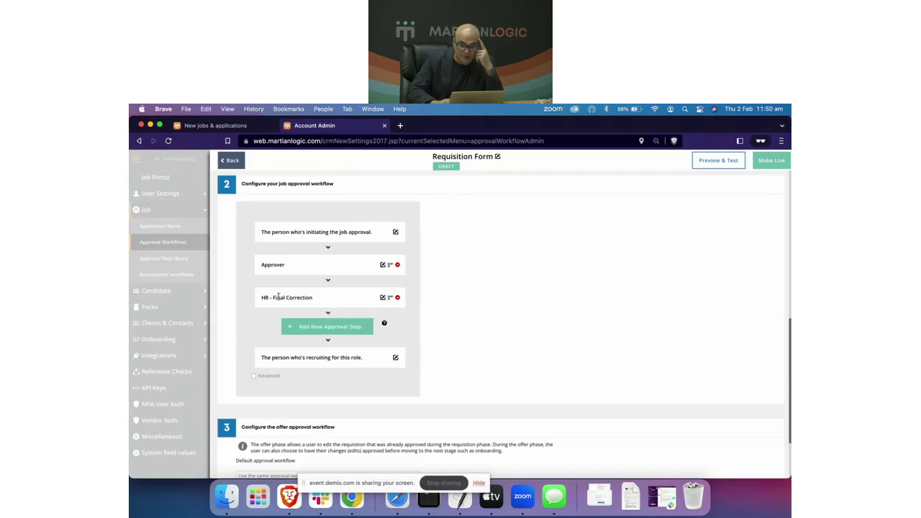
Step: Add a 'CFO' approval step after HR - Final Correction
click(340, 322)
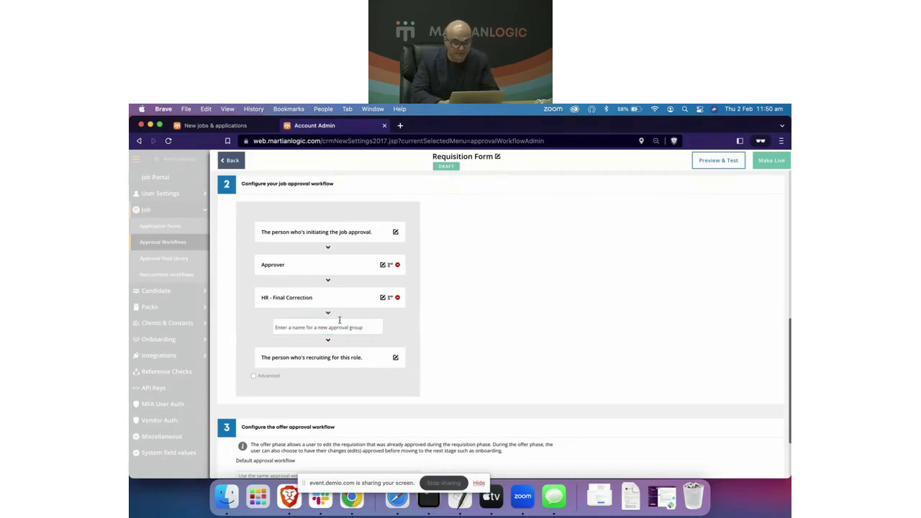
text(CFO)
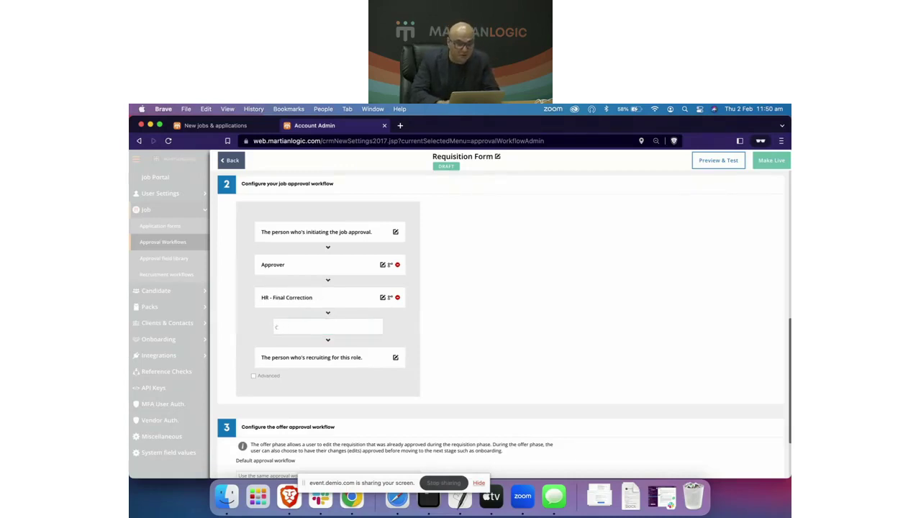
key(Return)
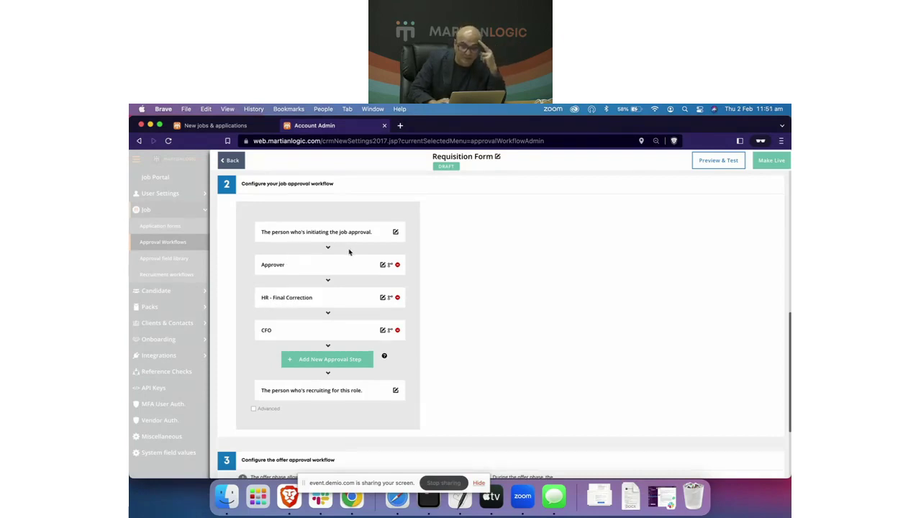
Step: Delete the Approver step from the draft workflow's approval chain
click(399, 266)
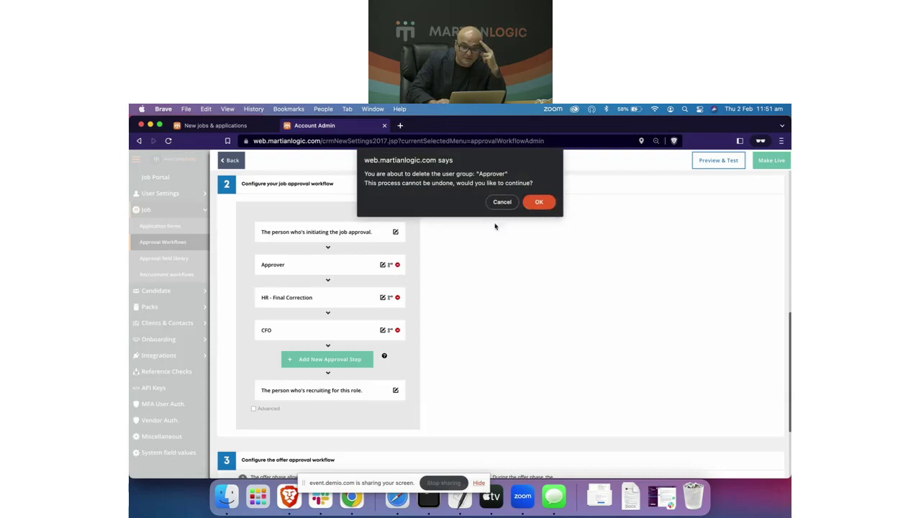
click(541, 202)
click(335, 327)
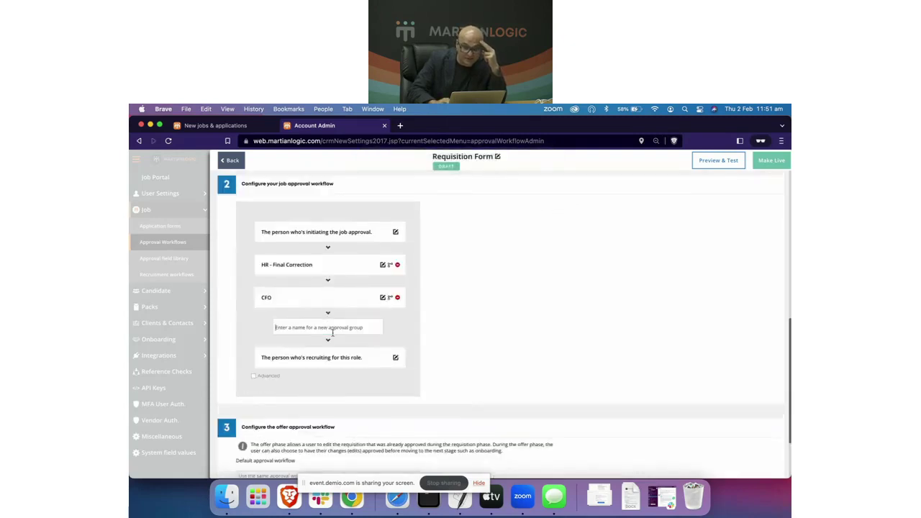
click(436, 329)
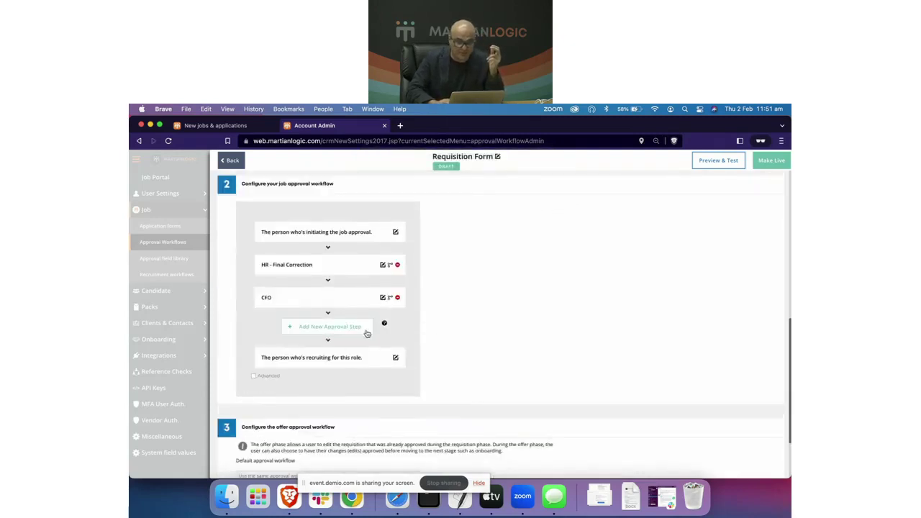
Step: Add an 'Approver 1 - Exec' approval step after CFO
click(330, 327)
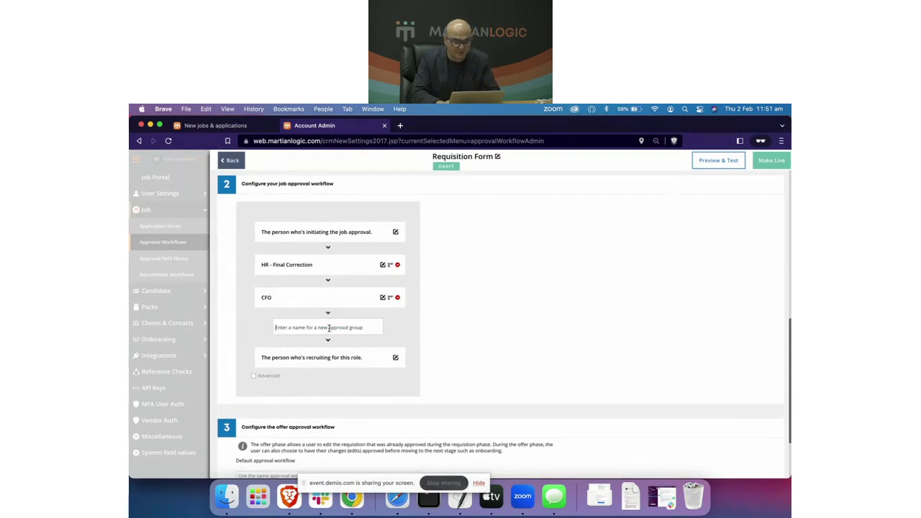
text(App)
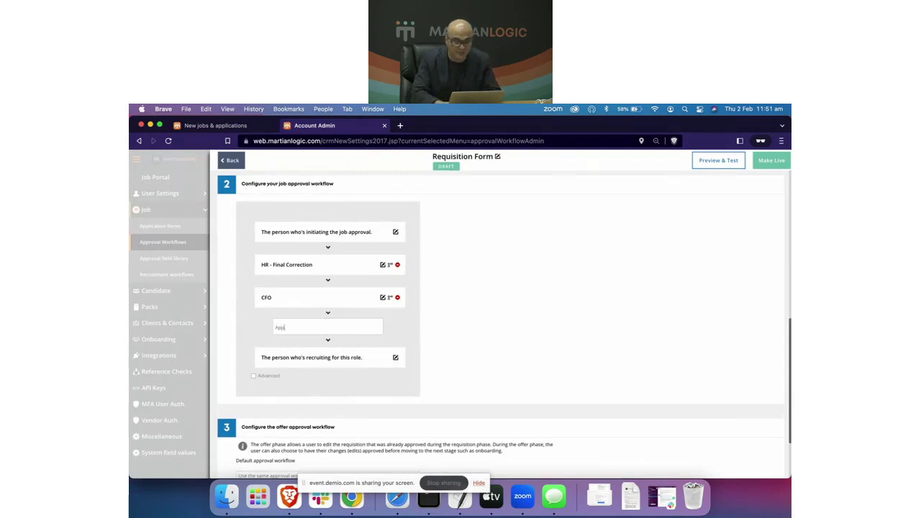
key(BackSpace)
key(BackSpace)
text(Exe)
key(BackSpace)
key(BackSpace)
key(BackSpace)
text(GM)
key(BackSpace)
key(BackSpace)
text(I)
key(BackSpace)
text(A)
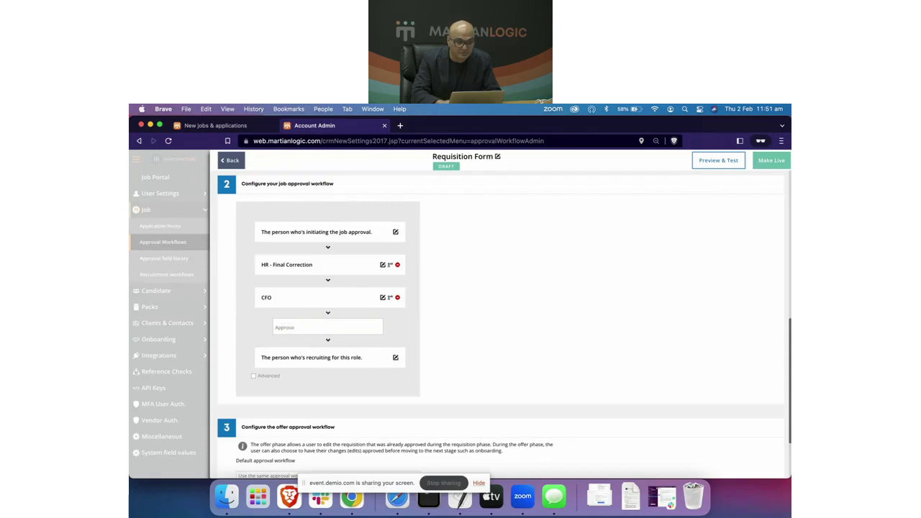
text(pprover 1)
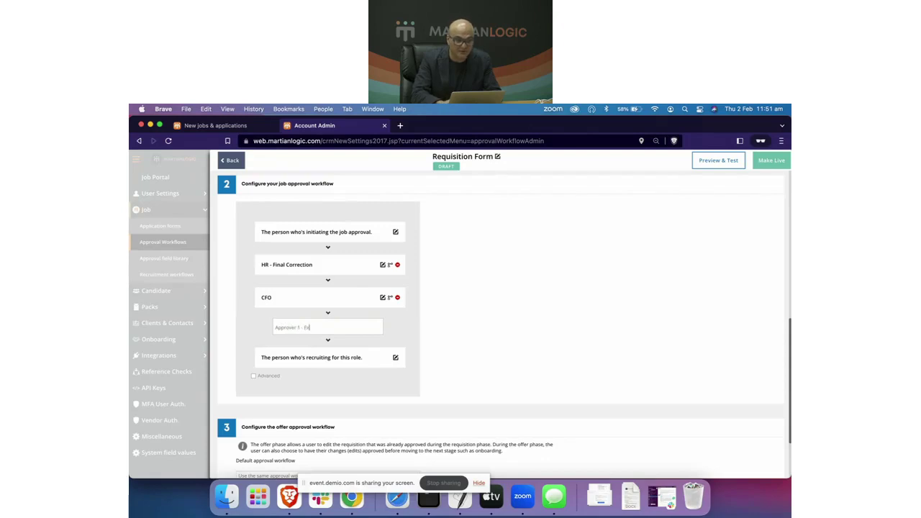
text( - Ex)
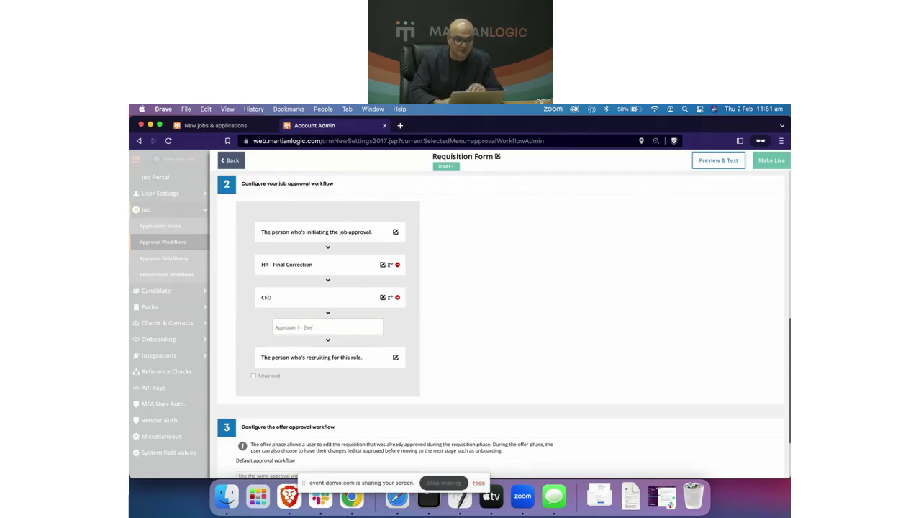
text(ec)
key(Return)
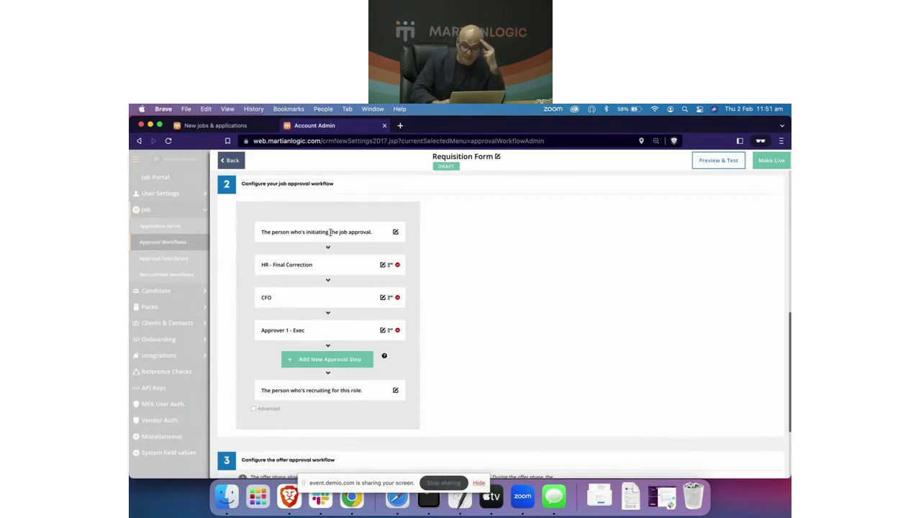
Step: Bring up the options menu for the Engagement field in the draft Requisition Form
double_click(308, 232)
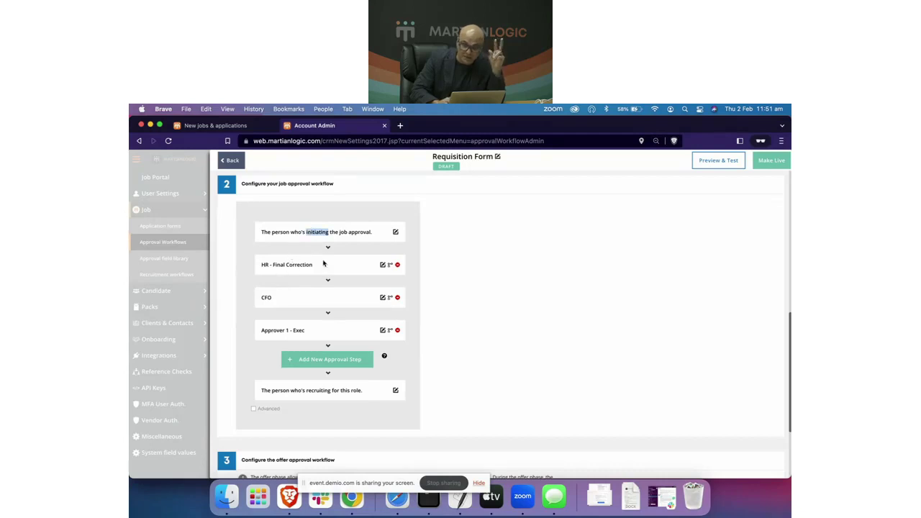
click(475, 274)
scroll(475, 273, up, 2)
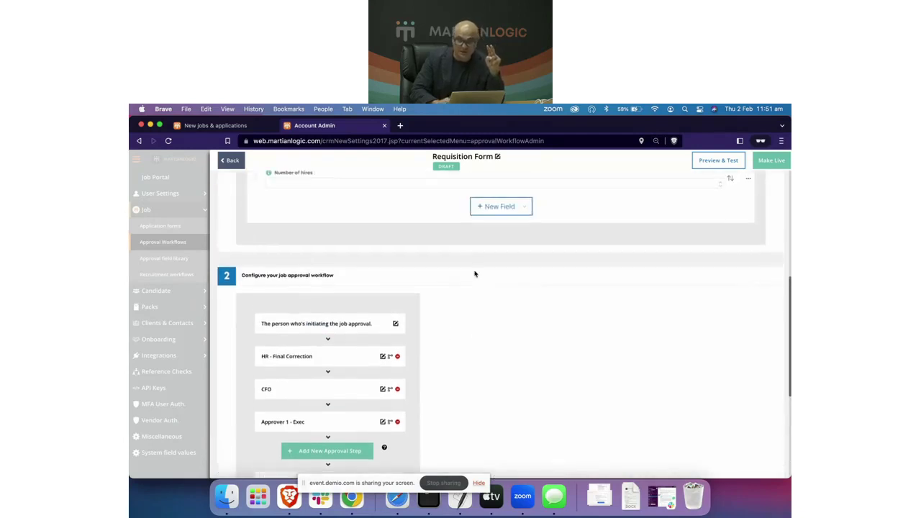
scroll(475, 270, up, 5)
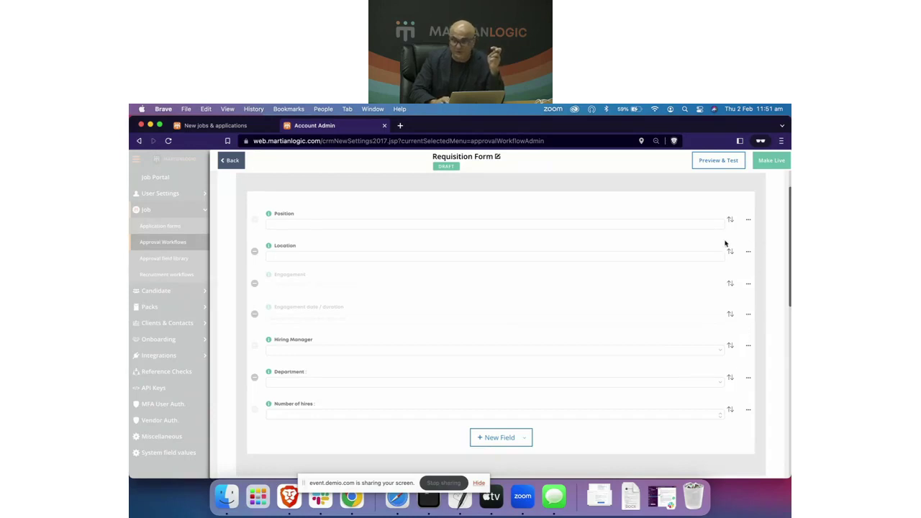
click(749, 284)
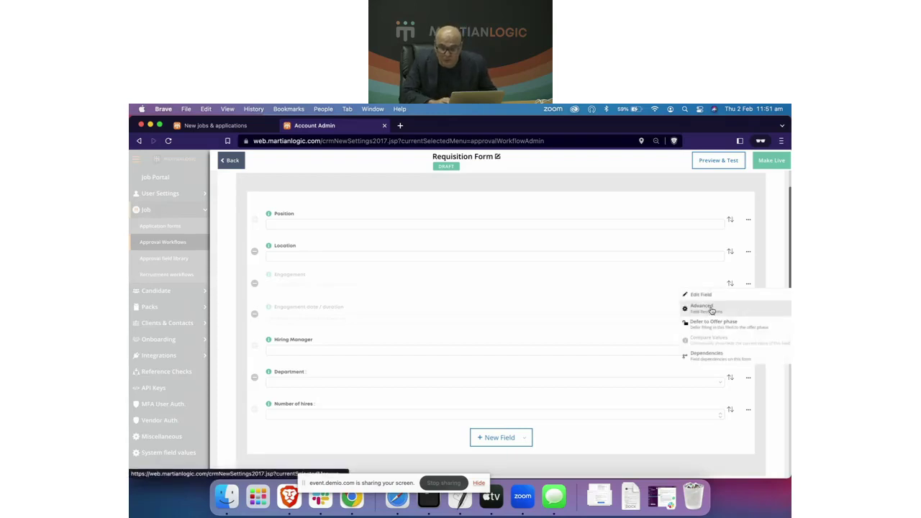
Step: Set Advanced restrictions on Engagement, keeping HR - Final Correction and CFO as Editable
click(710, 309)
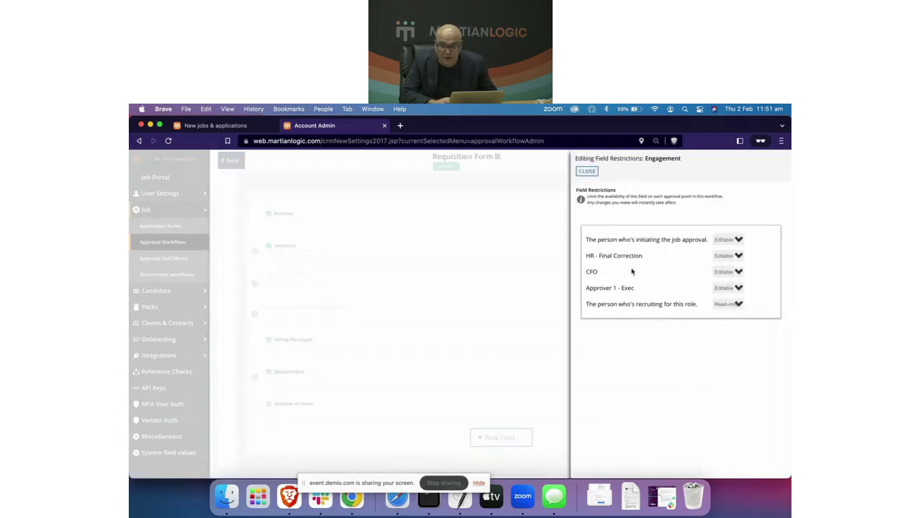
click(738, 256)
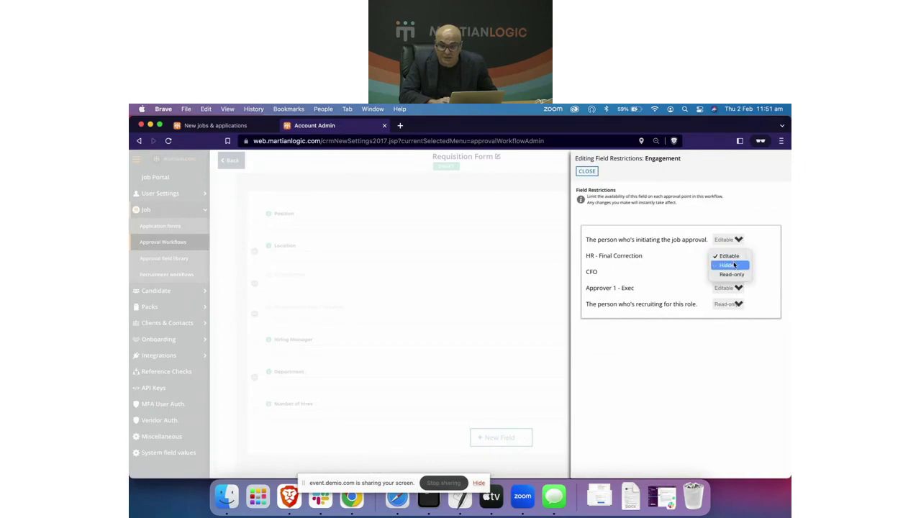
click(714, 211)
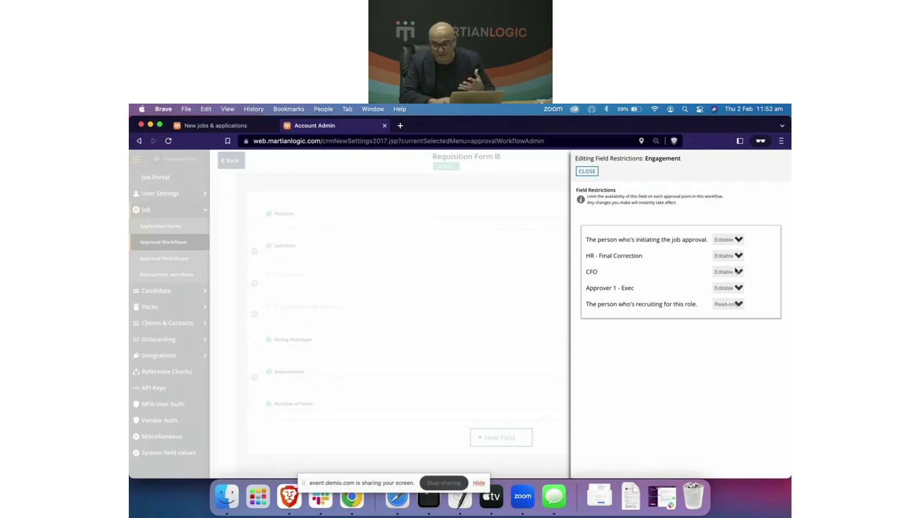
click(737, 272)
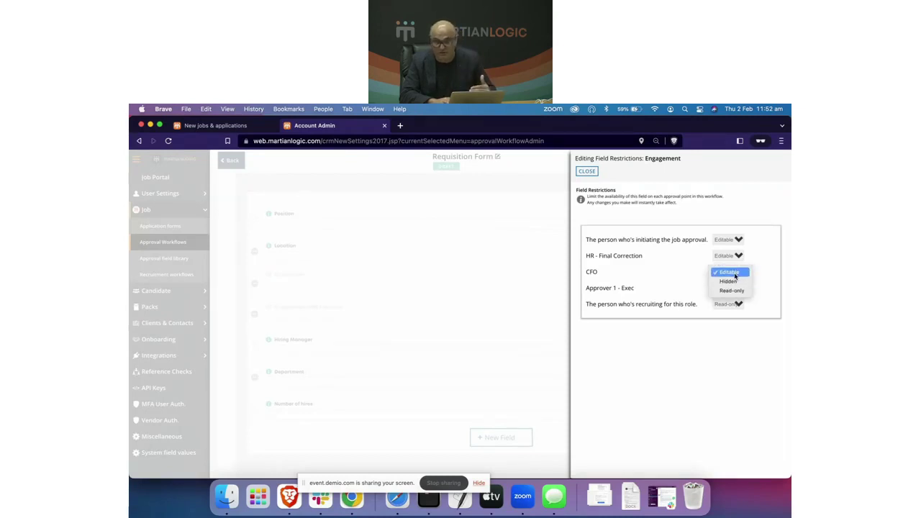
click(634, 264)
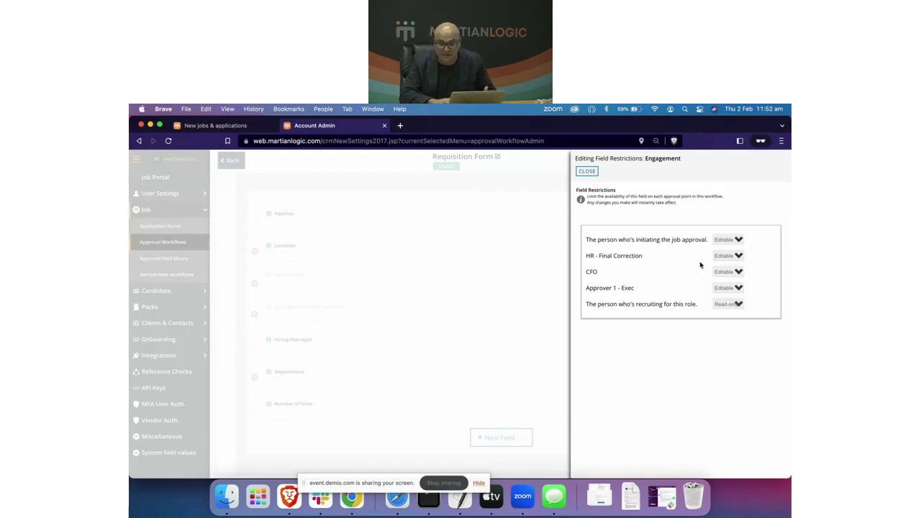
double_click(604, 257)
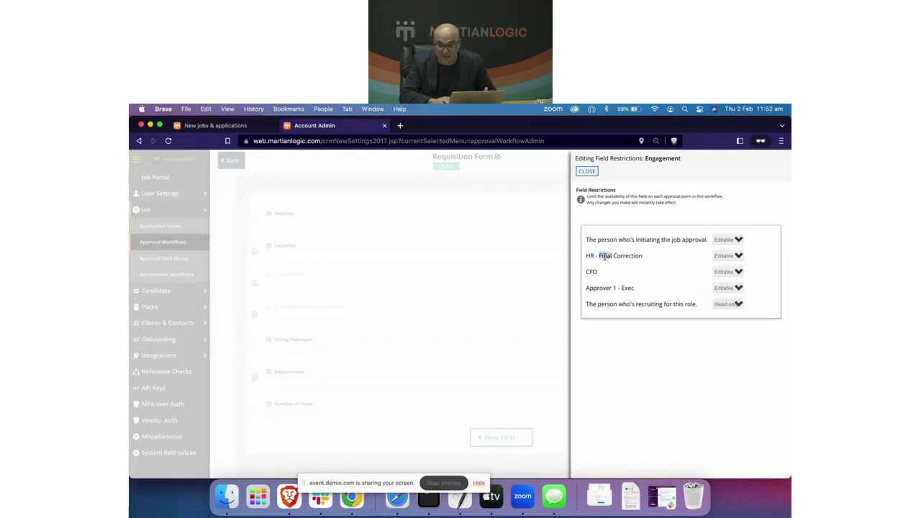
click(671, 269)
click(731, 257)
click(733, 257)
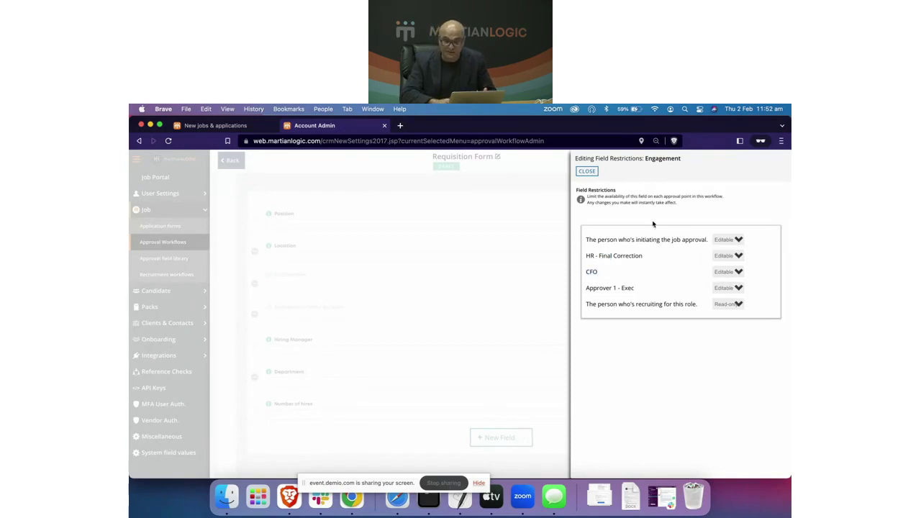
Step: Close the restrictions panel and return to the Approval Workflows list
click(586, 171)
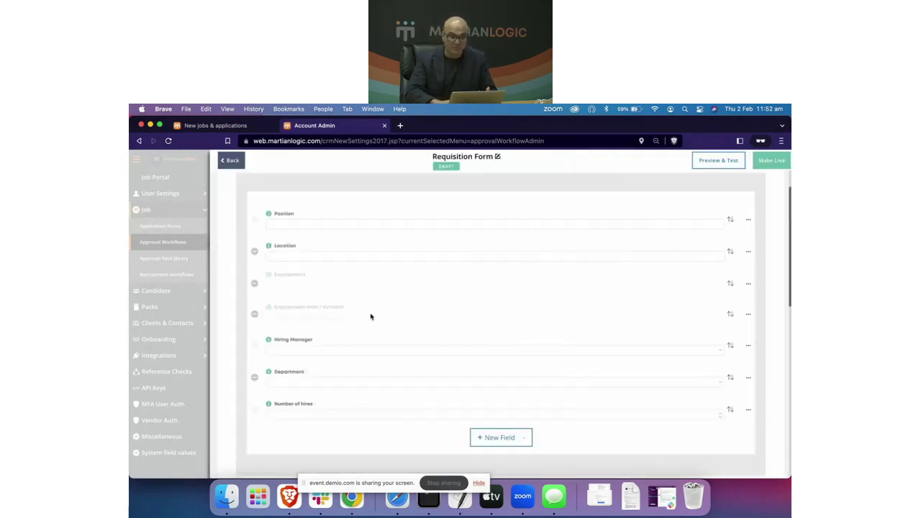
scroll(367, 374, down, 5)
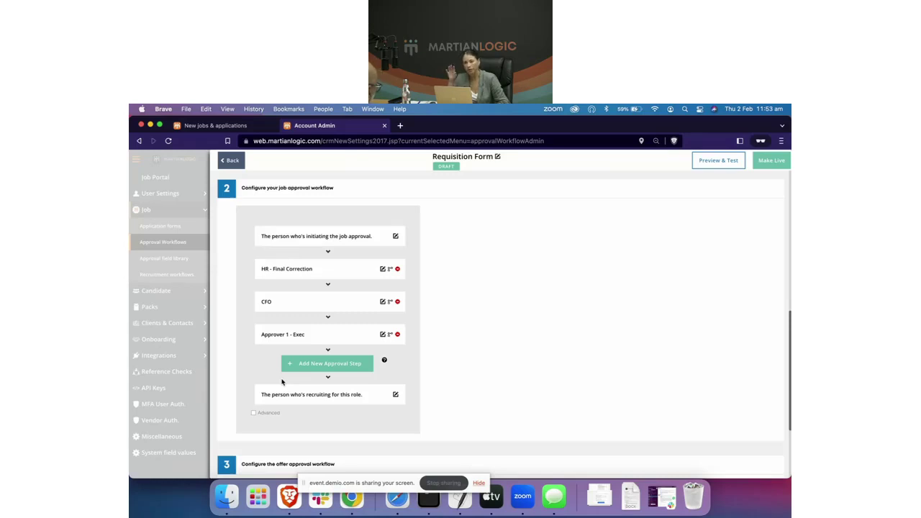
click(233, 161)
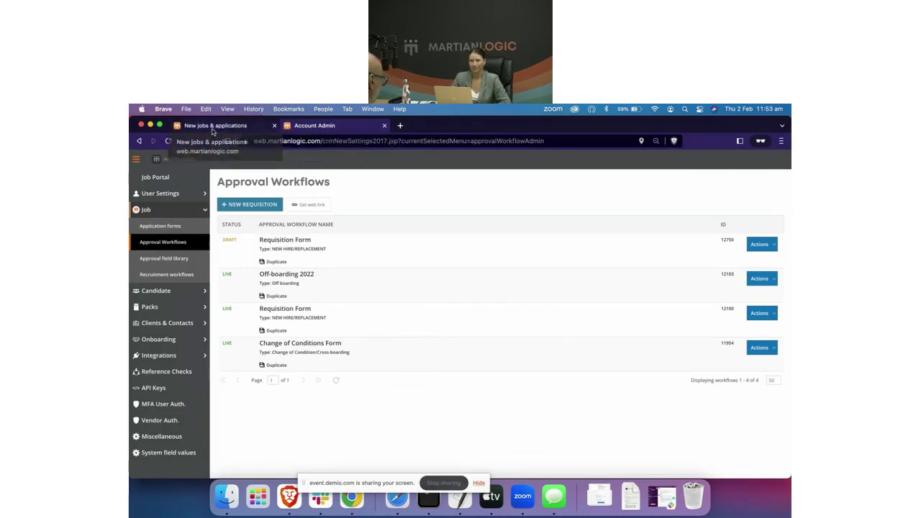
Step: Switch to the New jobs & applications org chart and expand the South Perth restaurant manager's team
click(216, 125)
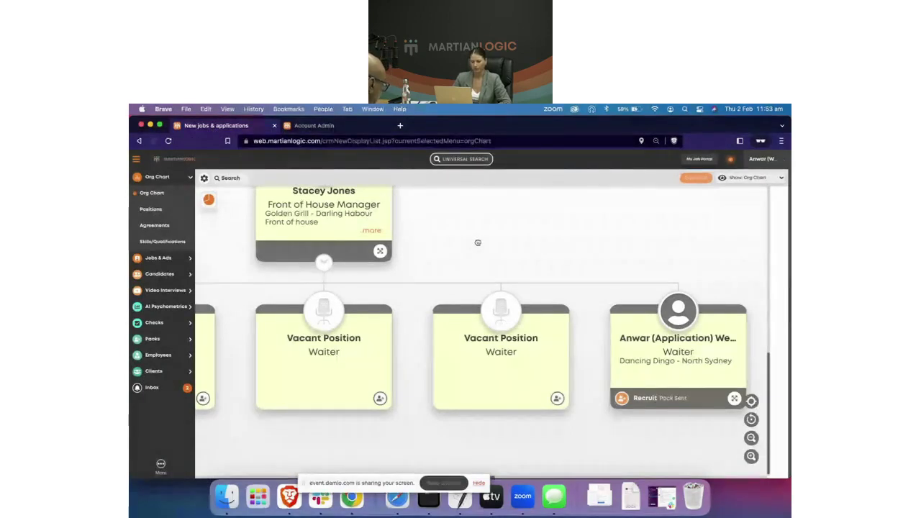
scroll(368, 333, up, 2)
scroll(368, 333, left, 2)
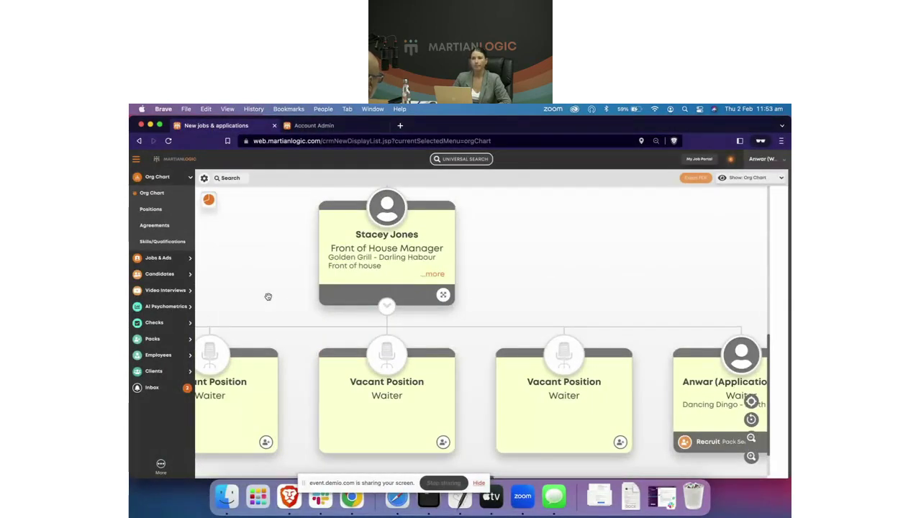
scroll(268, 297, down, 2)
scroll(573, 385, right, 4)
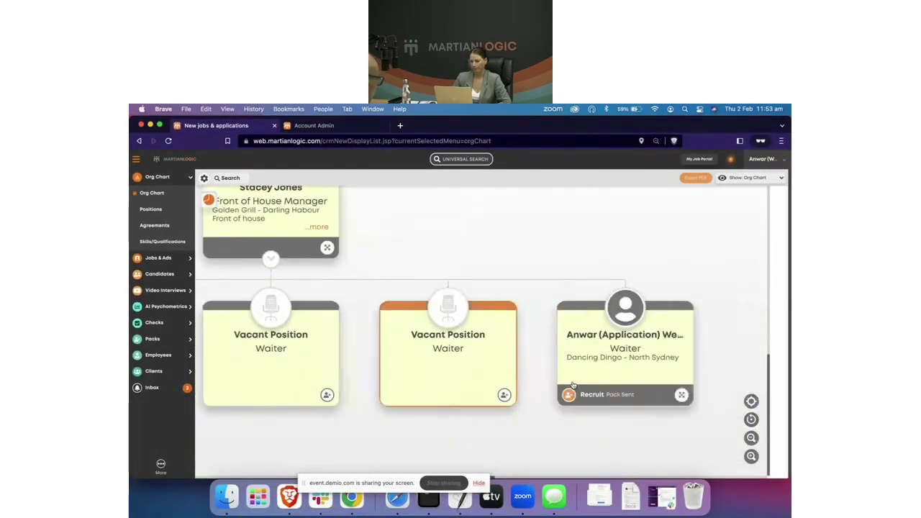
scroll(504, 360, left, 15)
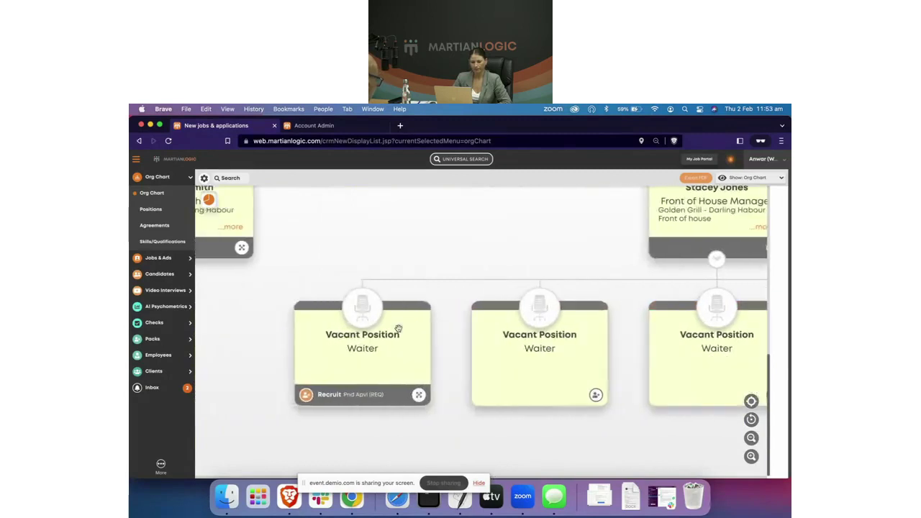
scroll(377, 364, left, 10)
scroll(377, 365, up, 5)
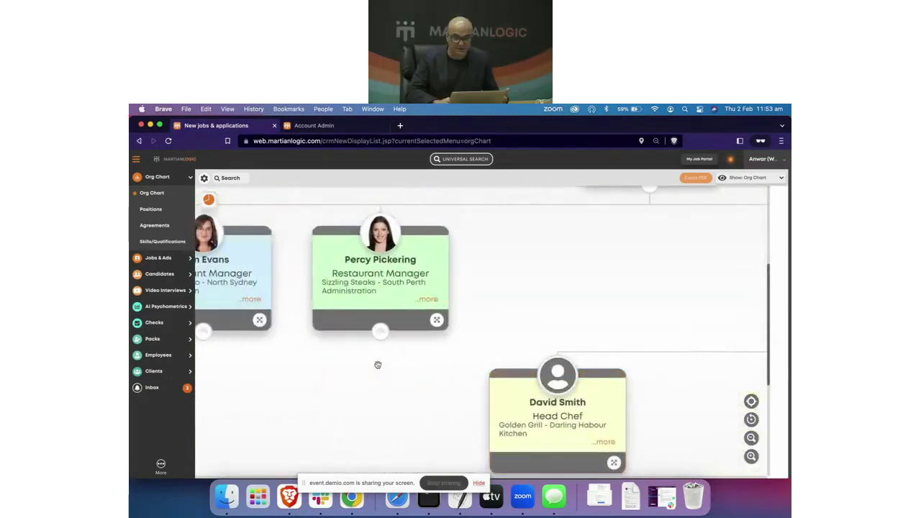
scroll(378, 365, left, 3)
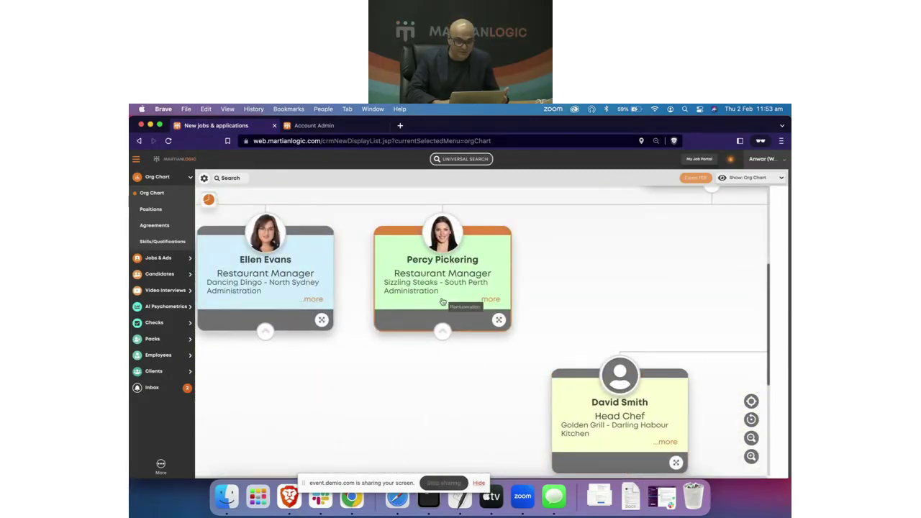
click(442, 331)
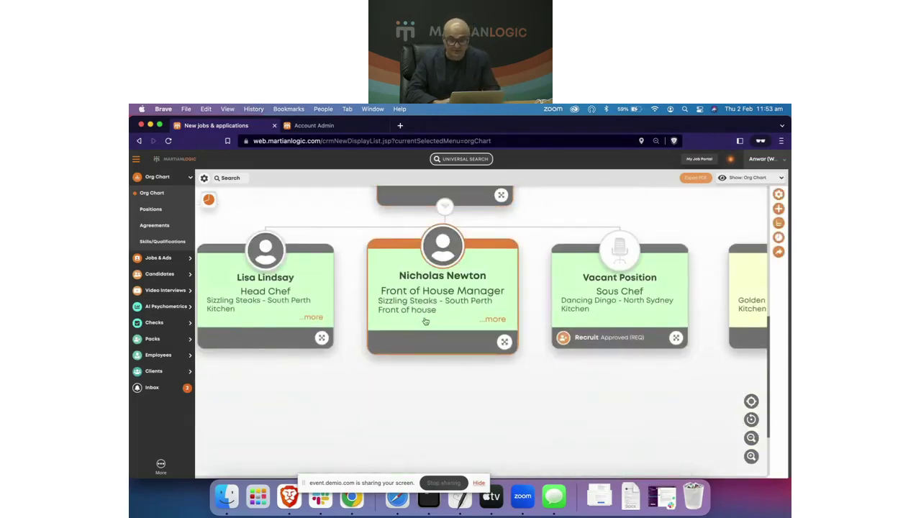
scroll(425, 322, right, 2)
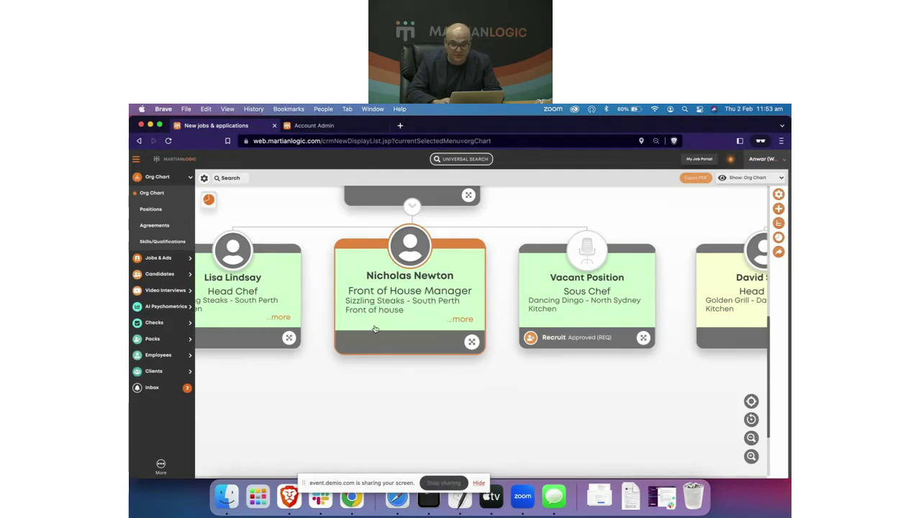
scroll(376, 417, right, 2)
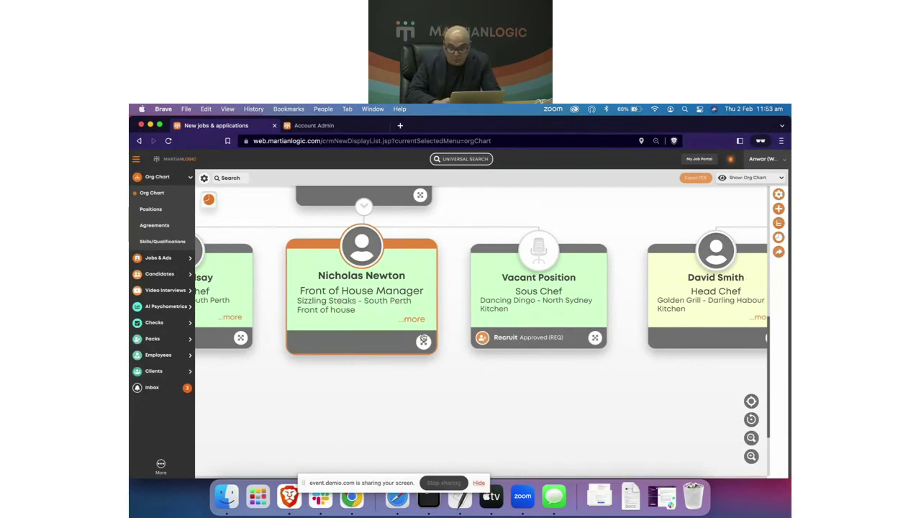
Step: Start offboarding the South Perth Front of House Manager with the Off-boarding 2022 workflow
click(415, 320)
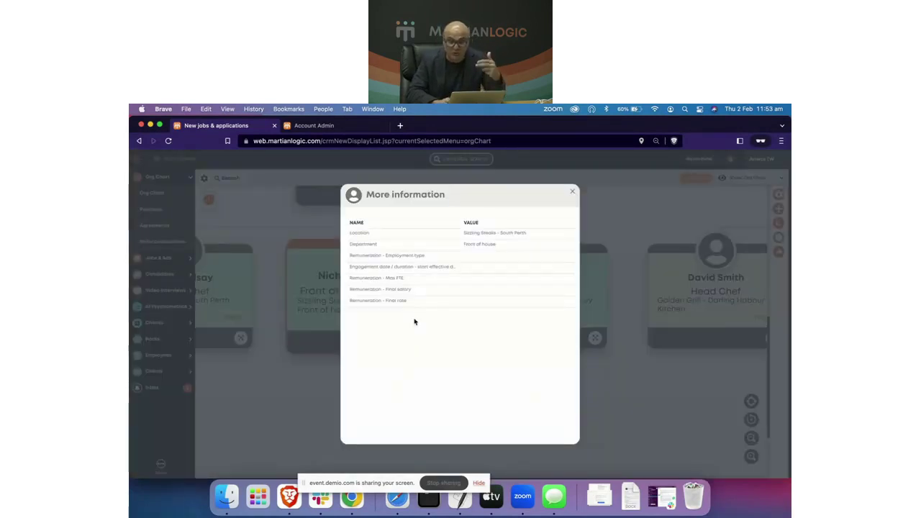
click(575, 192)
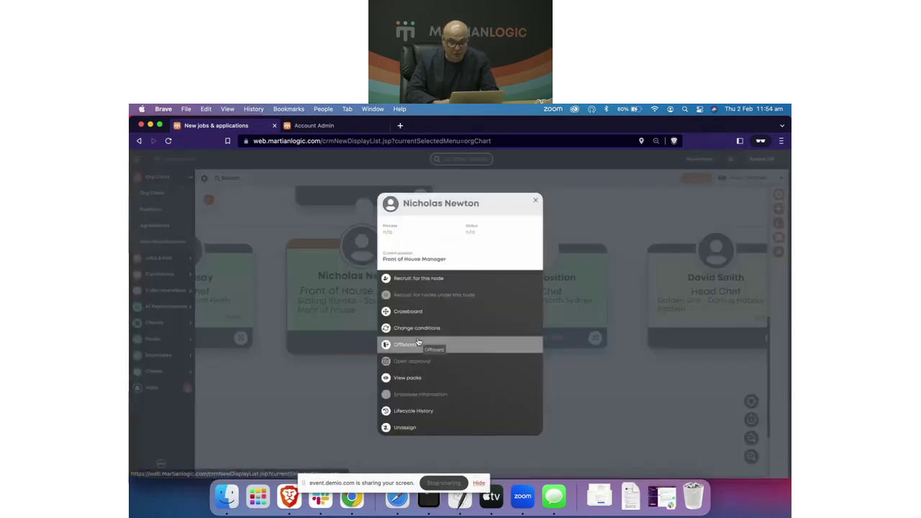
click(417, 339)
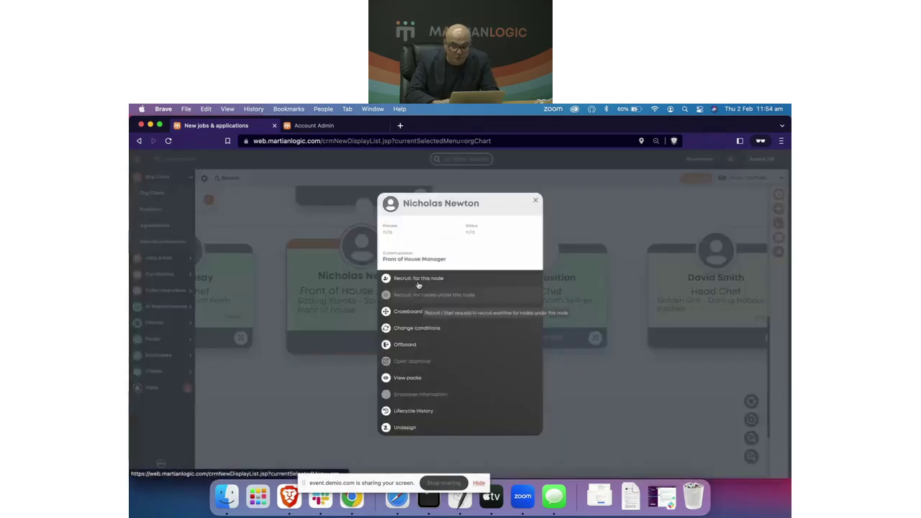
click(410, 345)
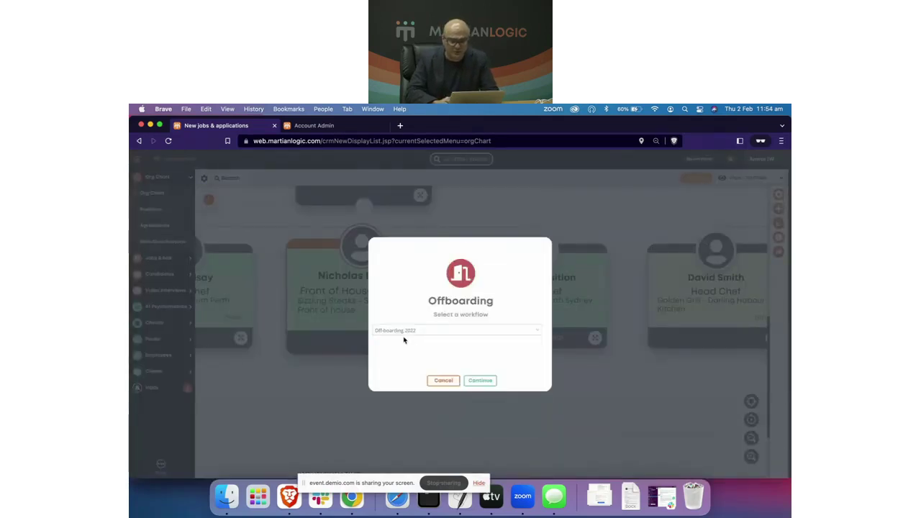
Step: Continue with Off-boarding 2022, choosing reason Redundant and replacement found Yes
click(481, 381)
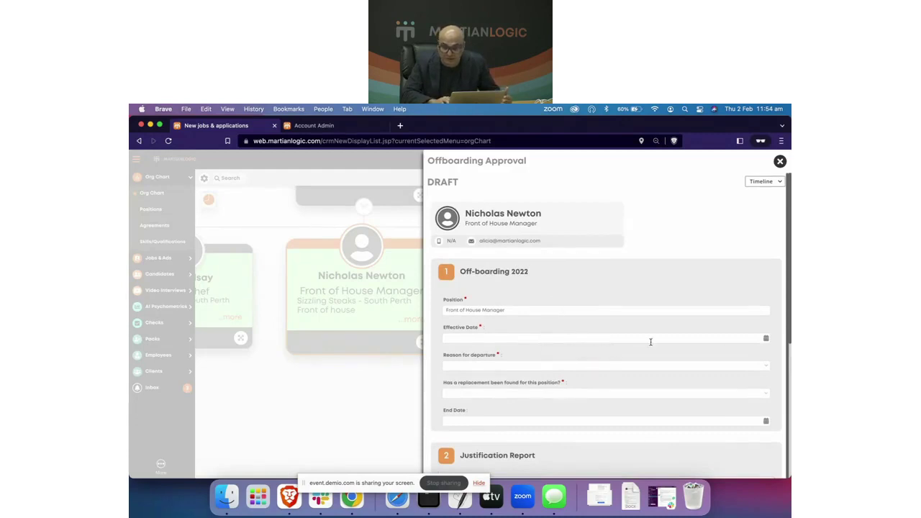
click(766, 338)
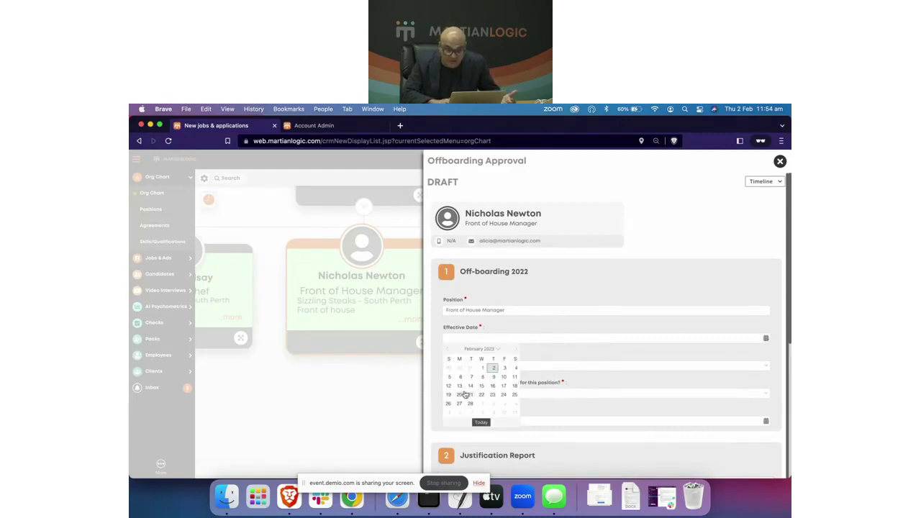
click(504, 388)
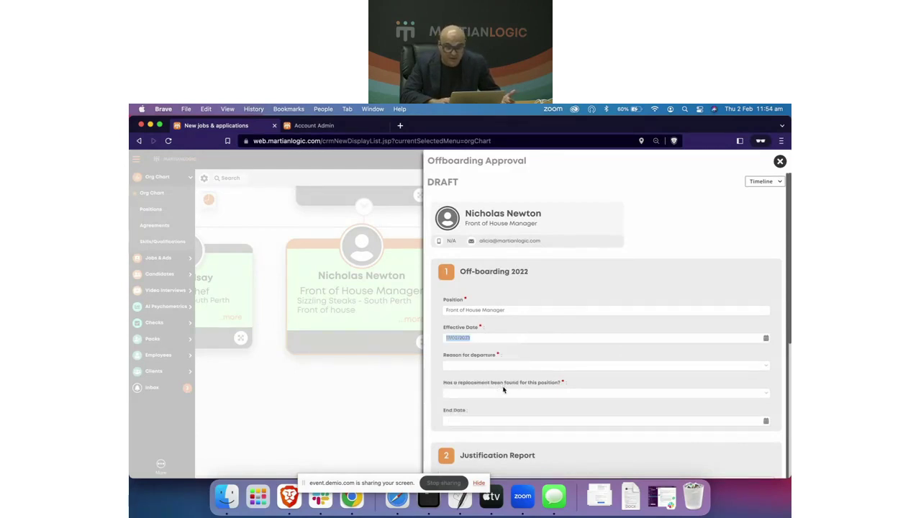
click(734, 362)
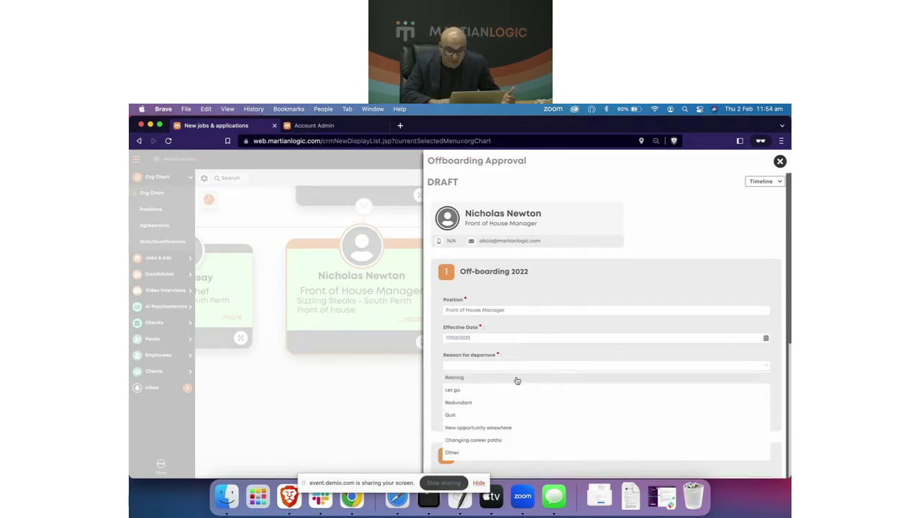
click(485, 402)
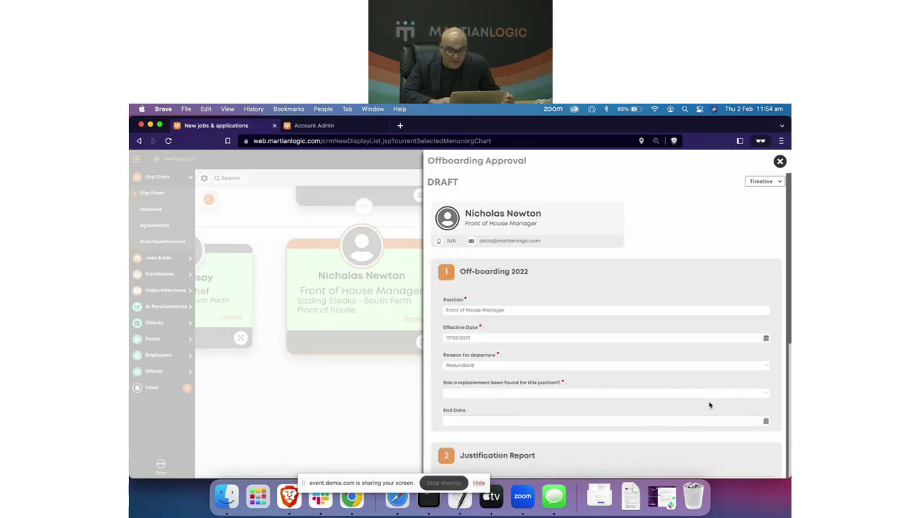
click(767, 393)
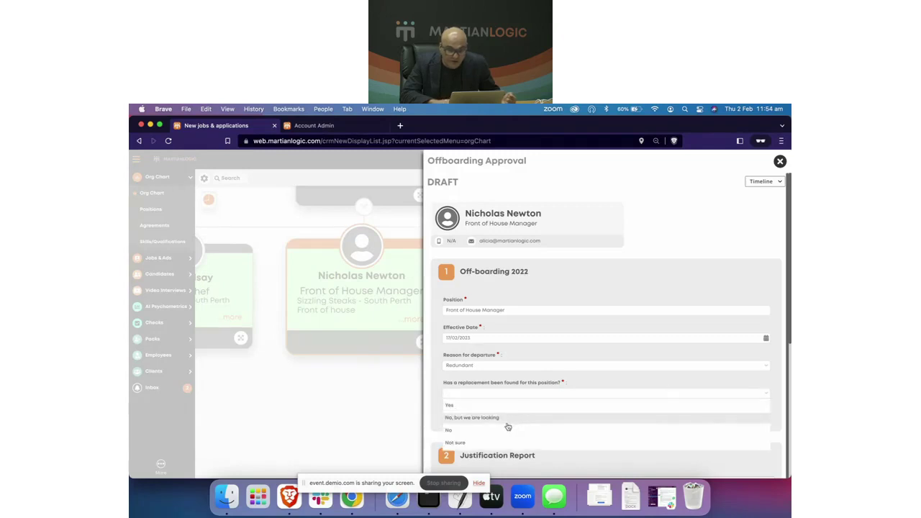
click(474, 407)
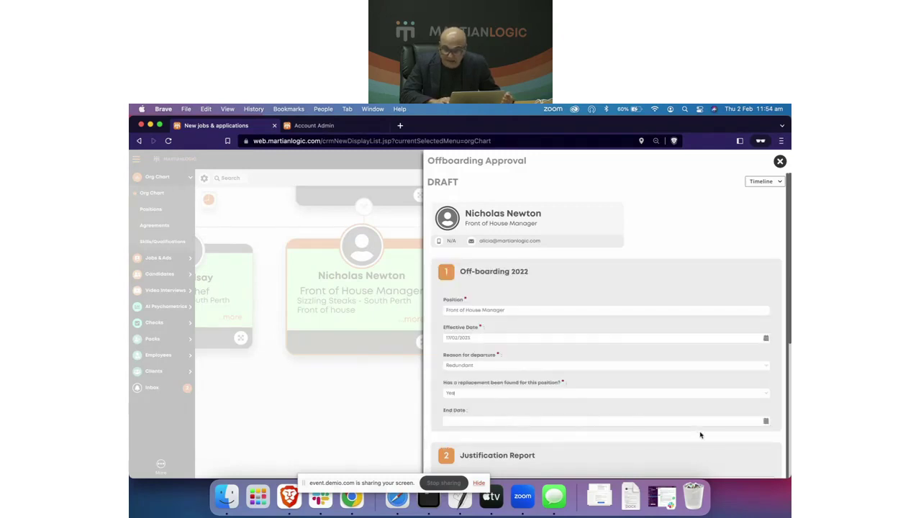
Step: Set the effective date to 17/03/2023 and submit the offboarding without approval
click(766, 425)
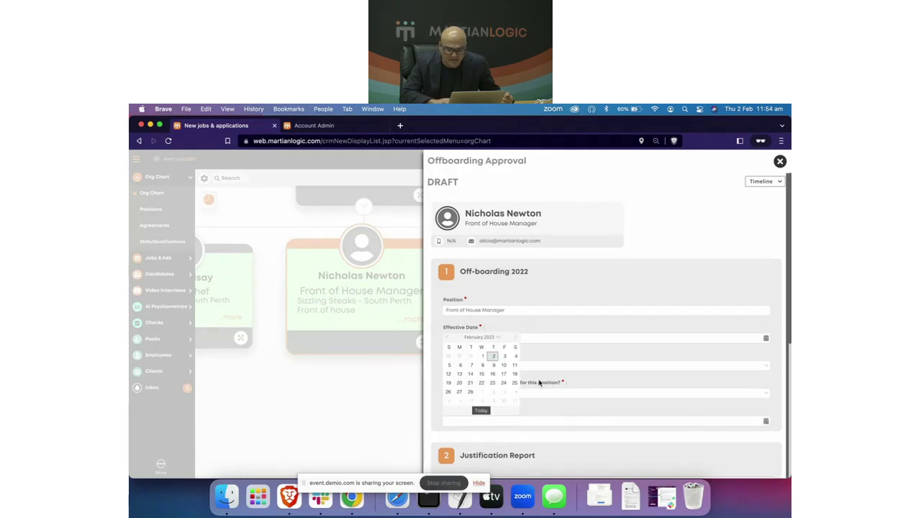
click(563, 332)
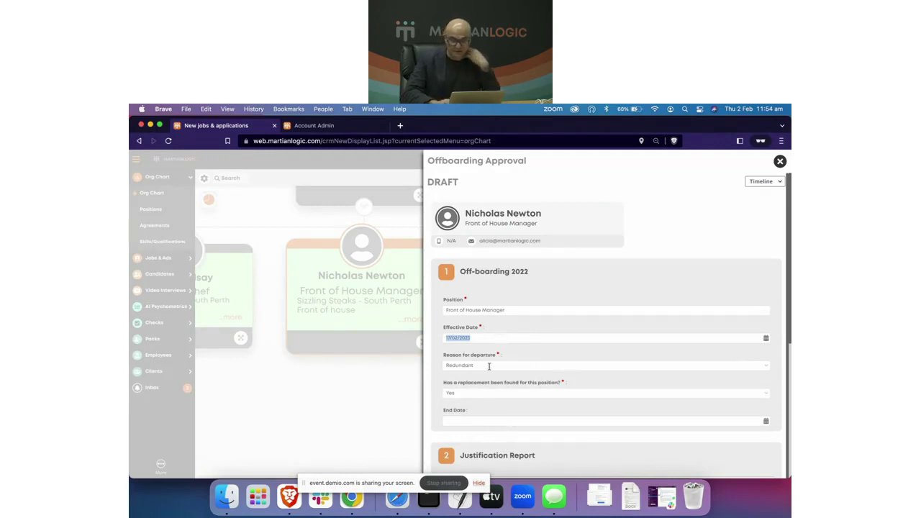
scroll(498, 332, down, 5)
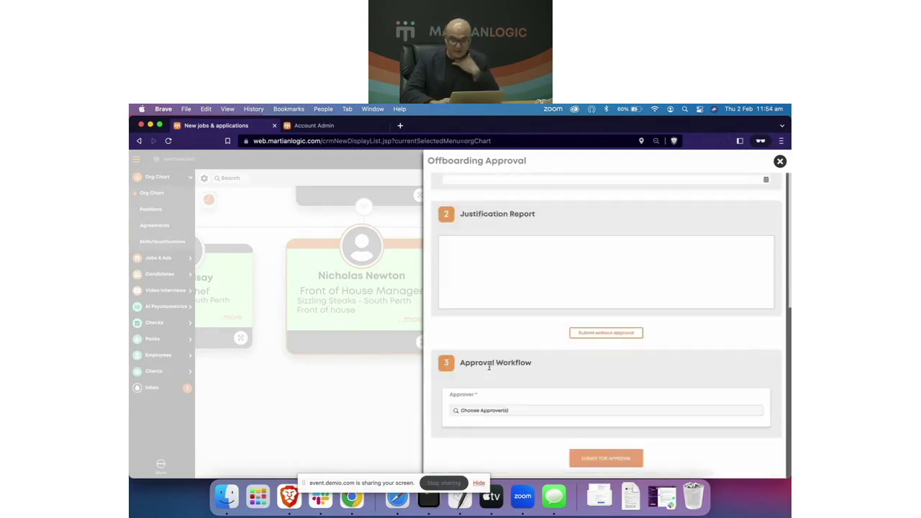
click(612, 331)
click(476, 344)
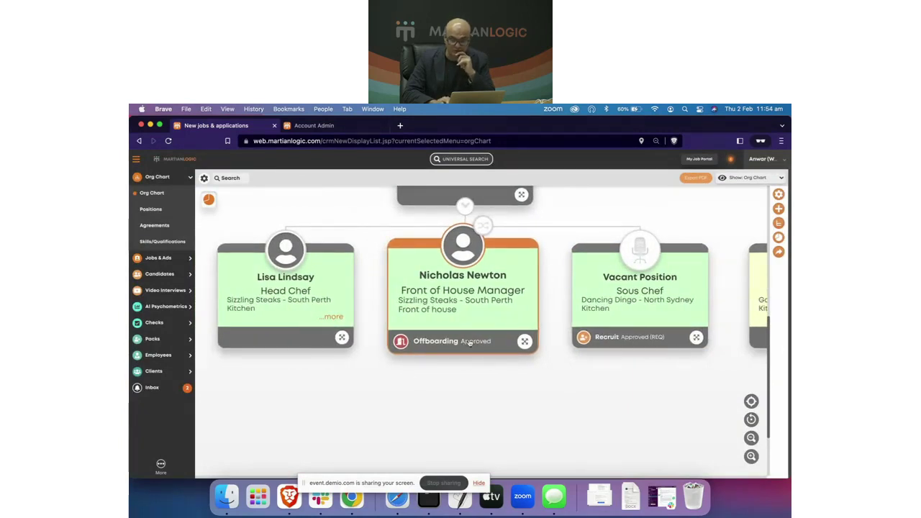
Step: Manually complete the offboarding process and cancel the follow-up recruitment request
click(525, 341)
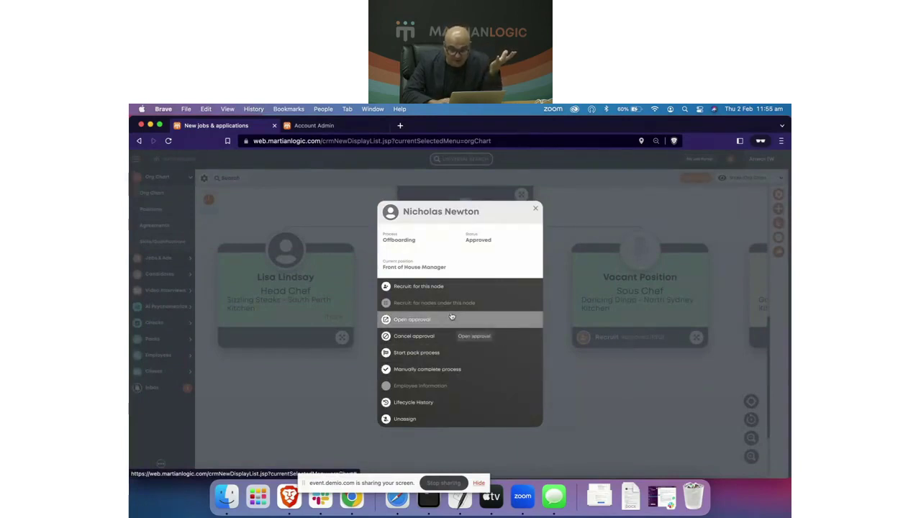
click(435, 370)
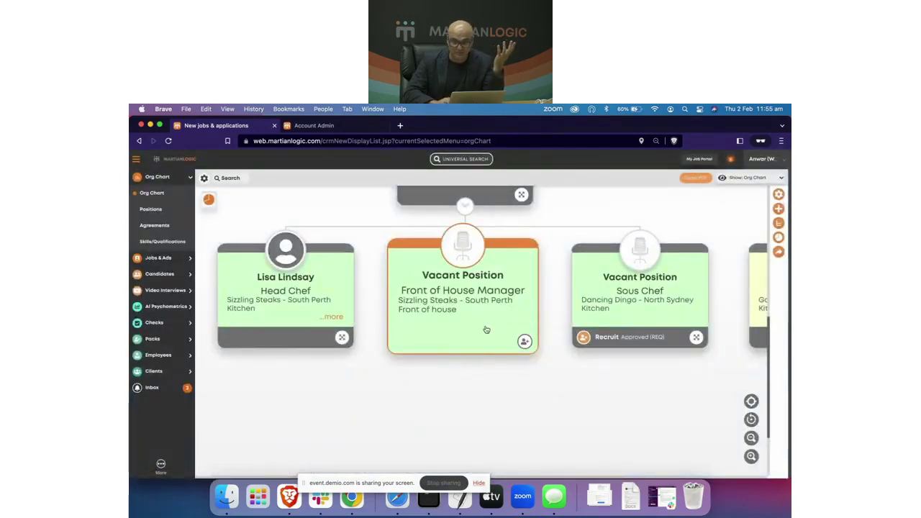
click(524, 342)
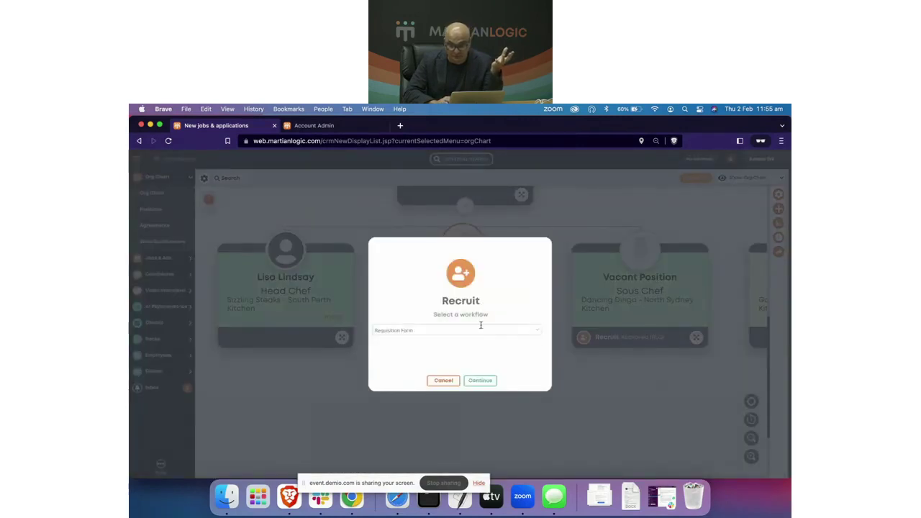
click(443, 380)
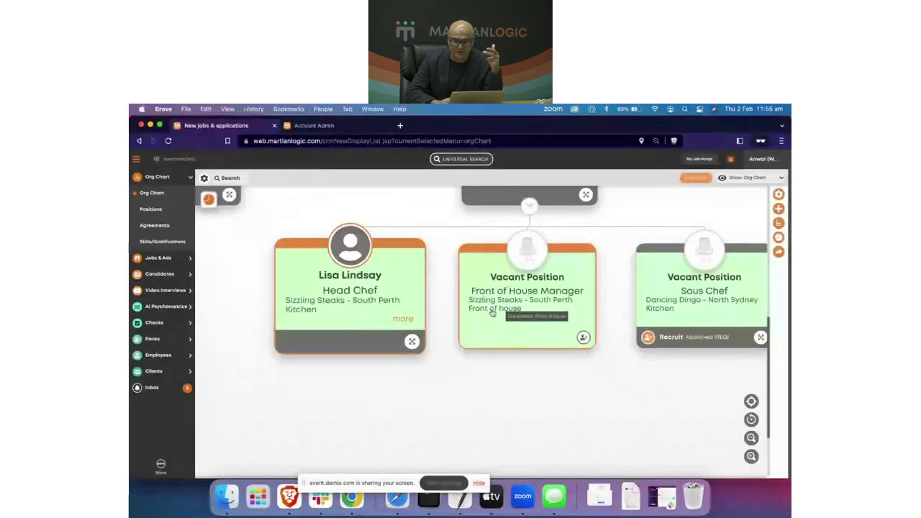
Step: Locate the vacant Front of House Manager card on the org chart
scroll(492, 313, right, 3)
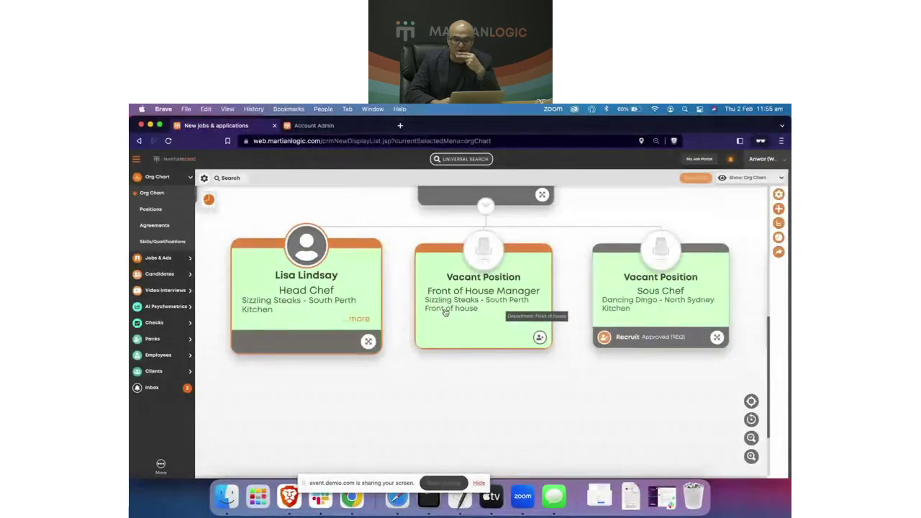
click(454, 310)
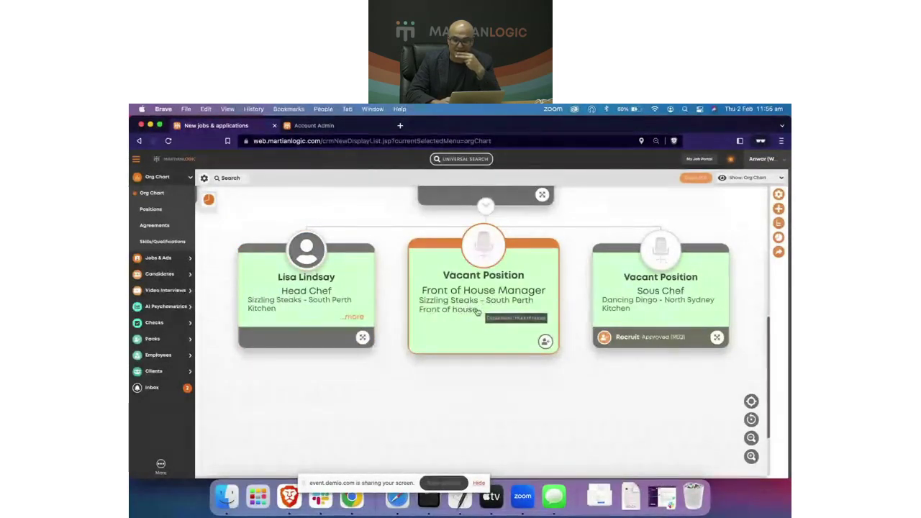
scroll(477, 311, up, 2)
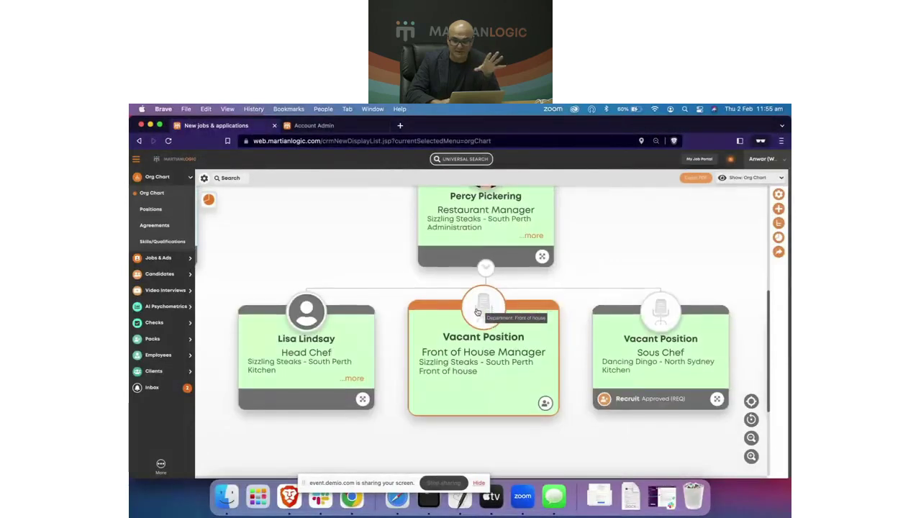
scroll(477, 311, down, 2)
scroll(476, 311, left, 2)
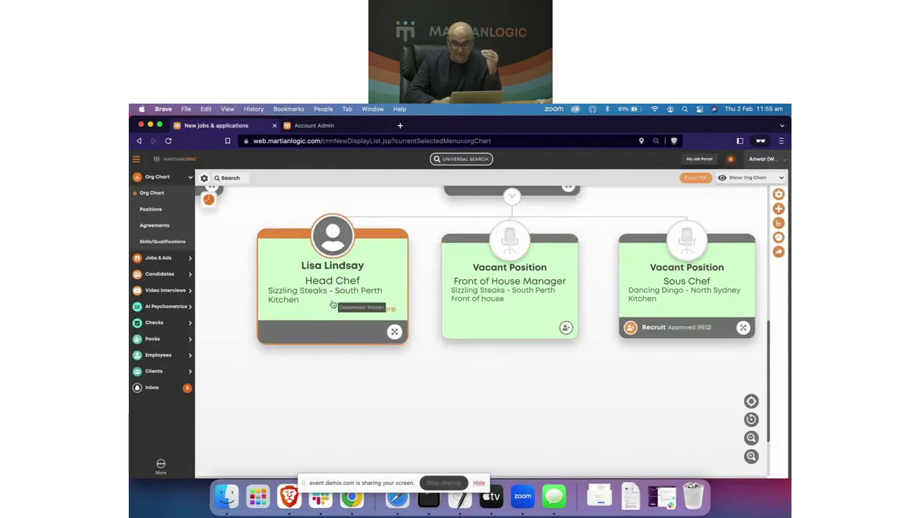
Step: Start a recruitment Requisition Form for the Head Chef position, then close it
click(395, 333)
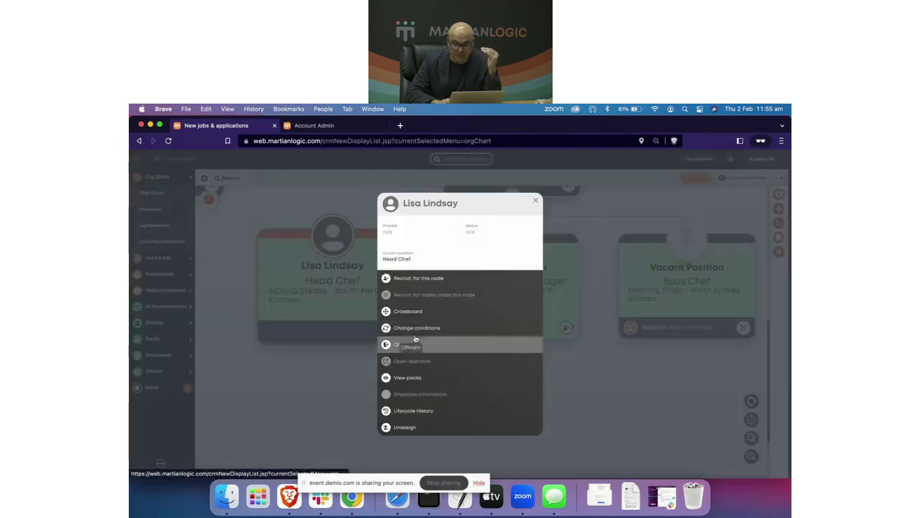
click(422, 286)
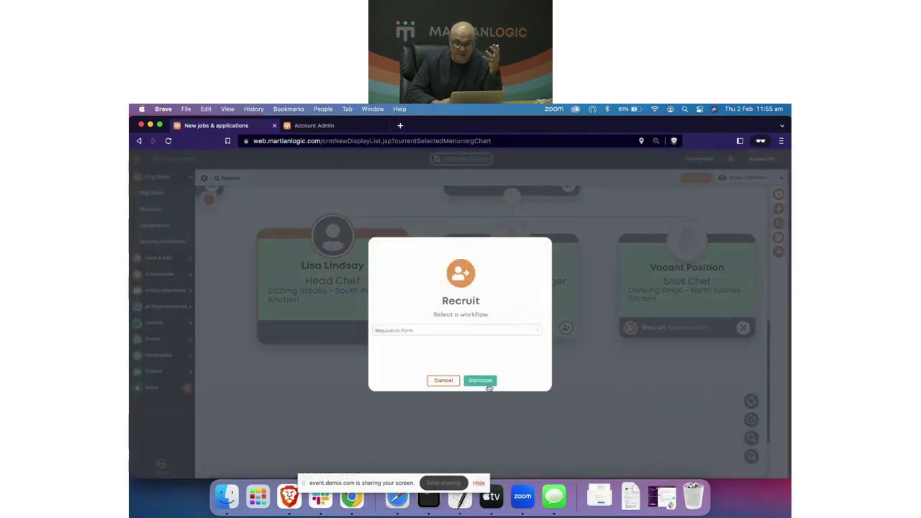
click(488, 385)
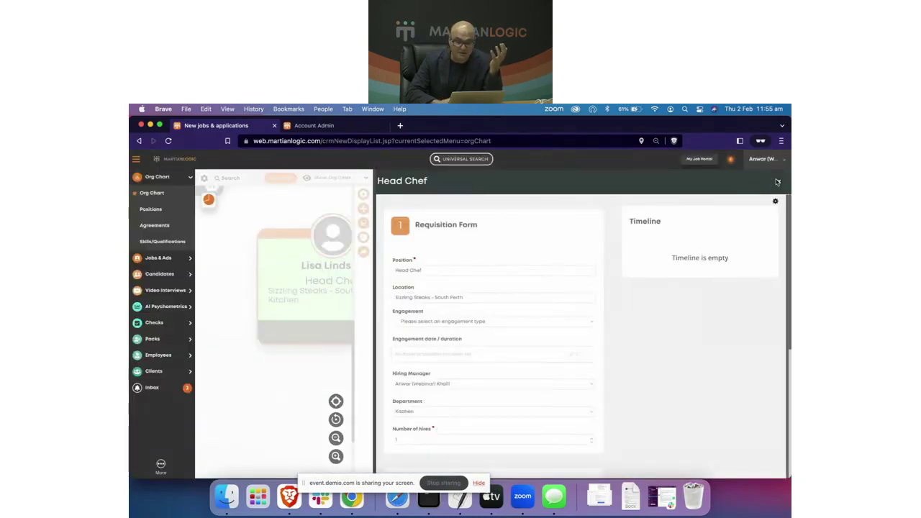
click(778, 182)
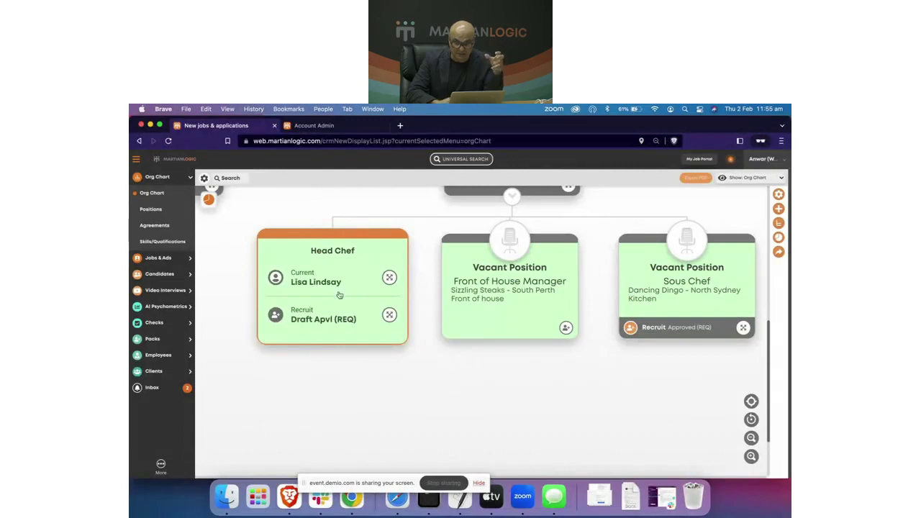
Step: Bring up the Move, Edit, Position and Remove Node options for the Front of House Manager
scroll(341, 308, up, 1)
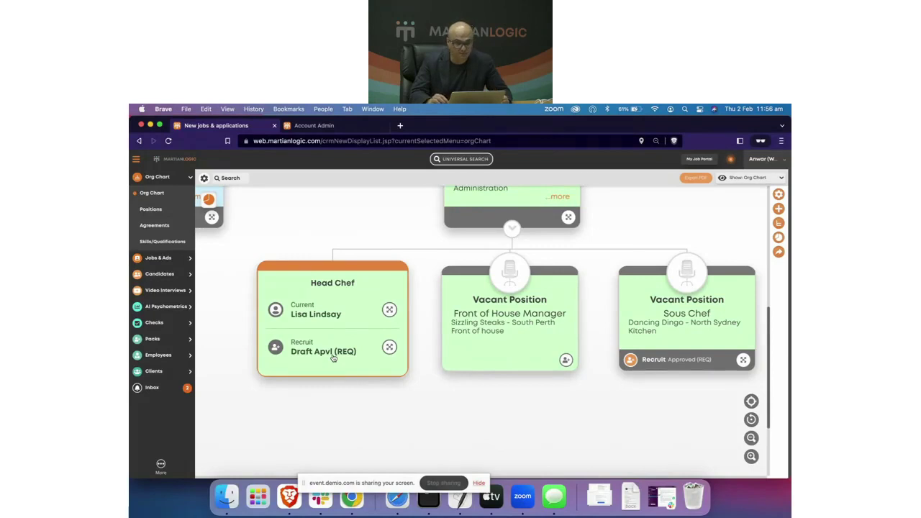
scroll(333, 358, right, 1)
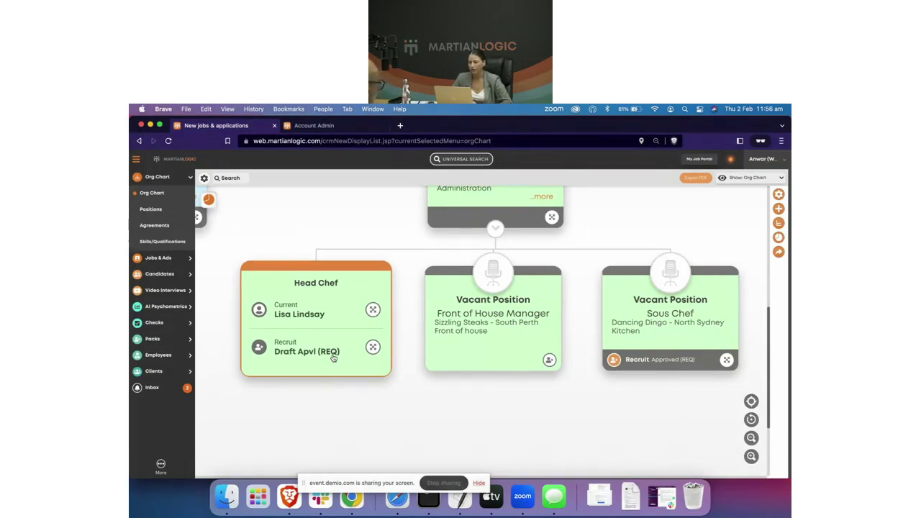
scroll(338, 360, up, 2)
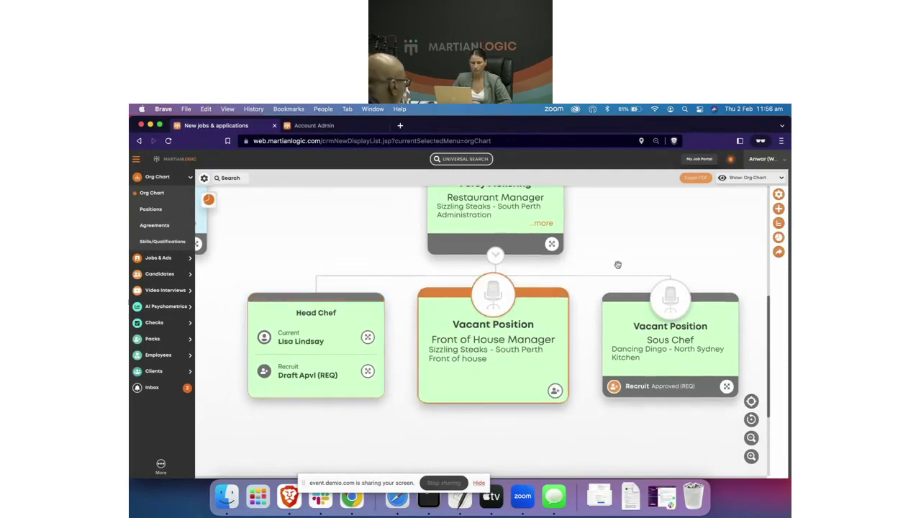
click(779, 196)
Step: Set the Front of House Manager position's node colour to dark red #bb1111 and close the Position panel
click(752, 206)
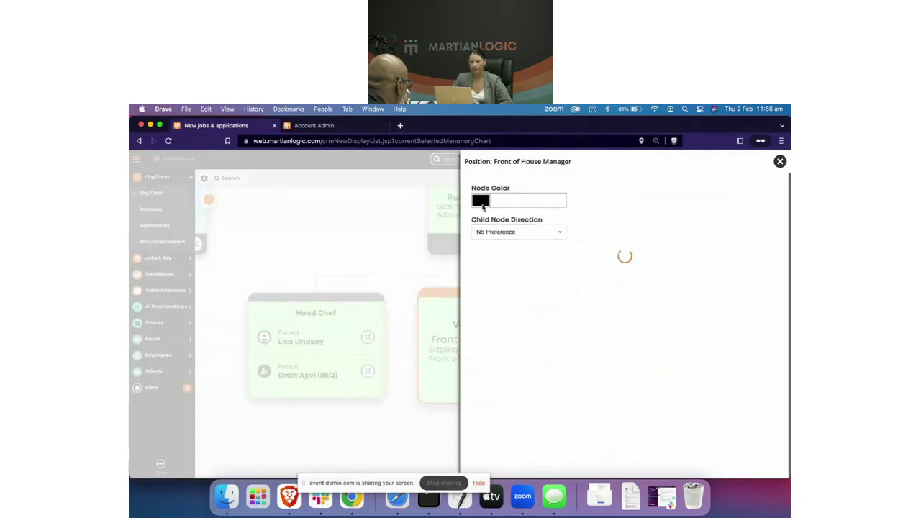
click(480, 200)
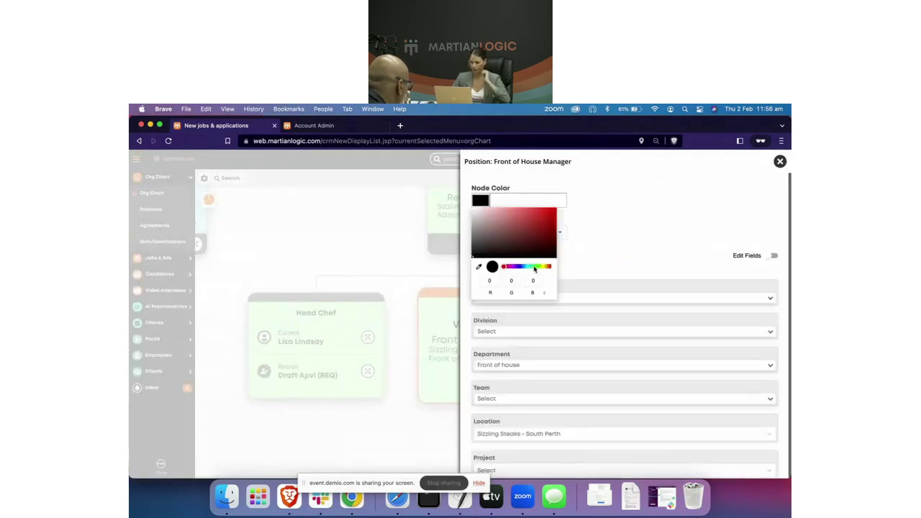
click(534, 267)
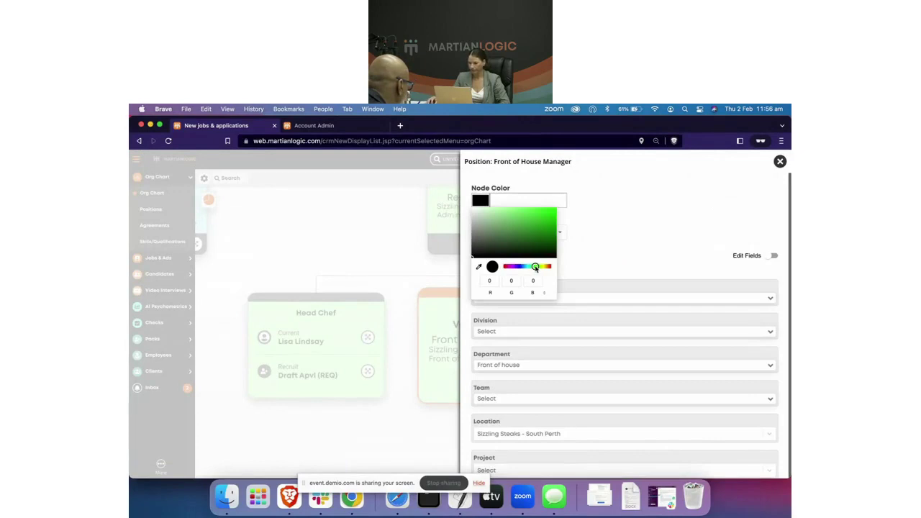
drag(535, 267, 507, 267)
click(631, 216)
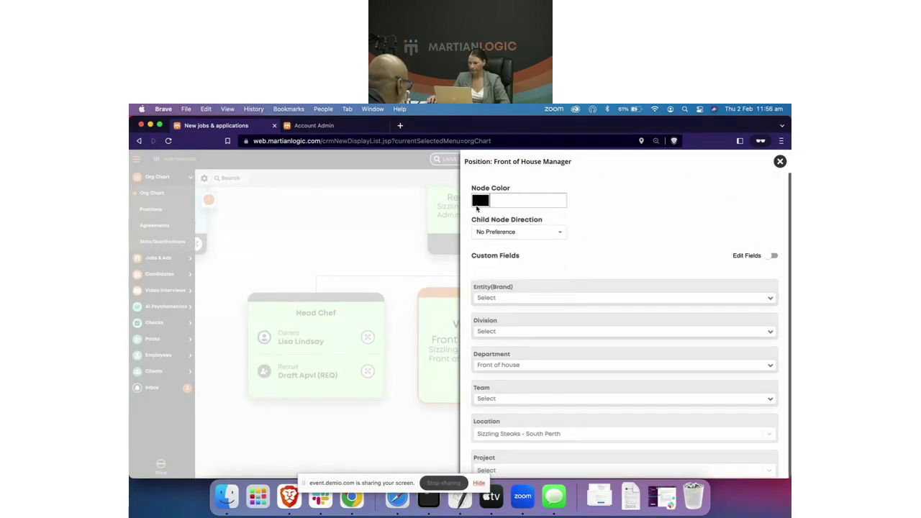
click(478, 206)
click(549, 225)
click(634, 228)
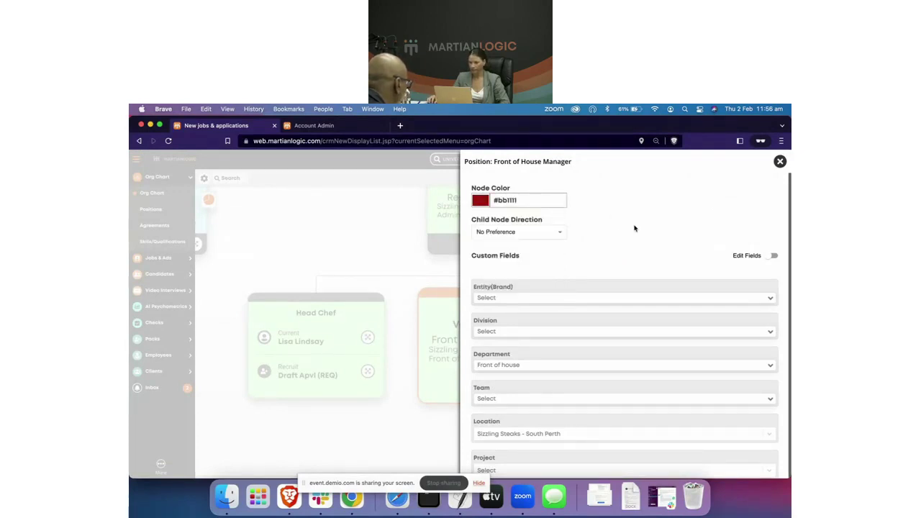
scroll(619, 245, down, 2)
click(780, 162)
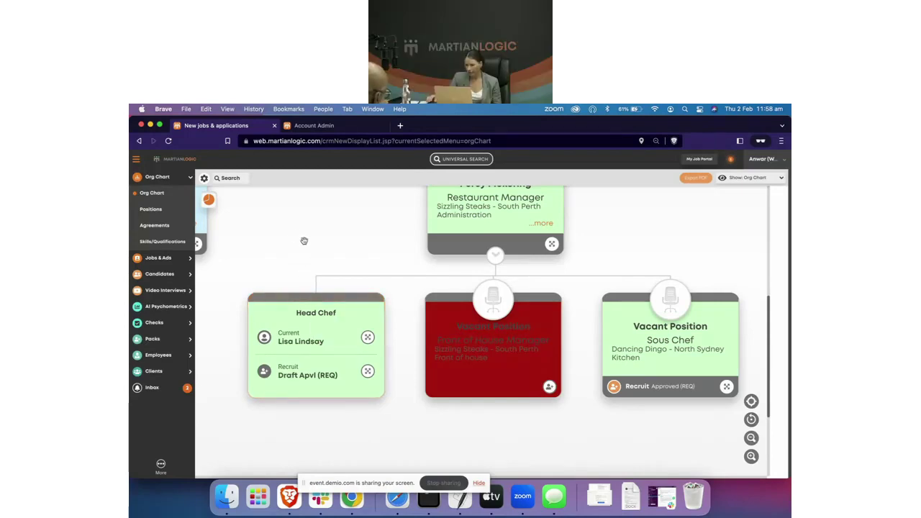
Step: Scroll the org chart up and across until the Head office CEO card is visible
scroll(304, 244, right, 3)
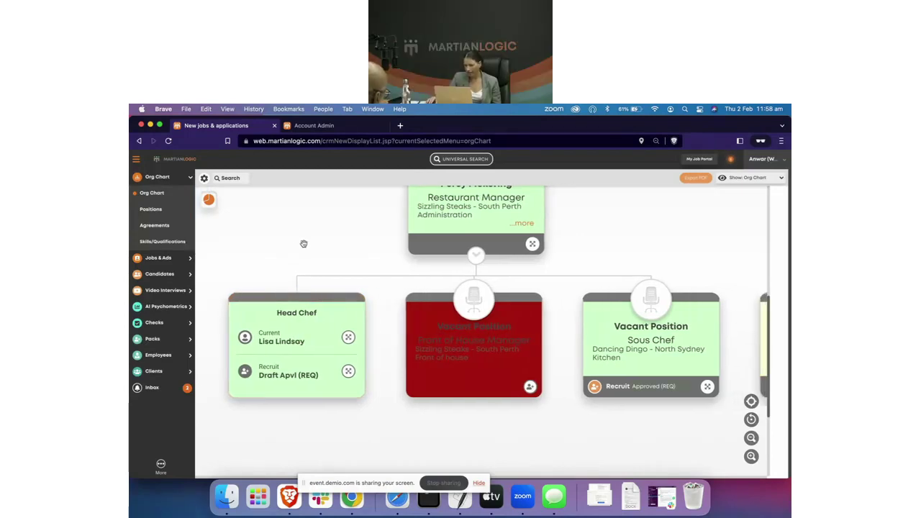
scroll(304, 244, right, 3)
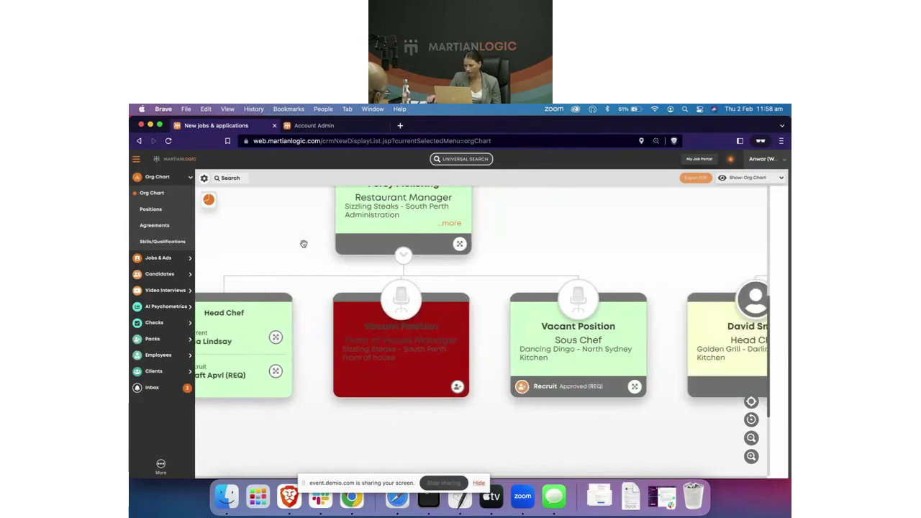
scroll(304, 244, up, 3)
scroll(303, 244, up, 5)
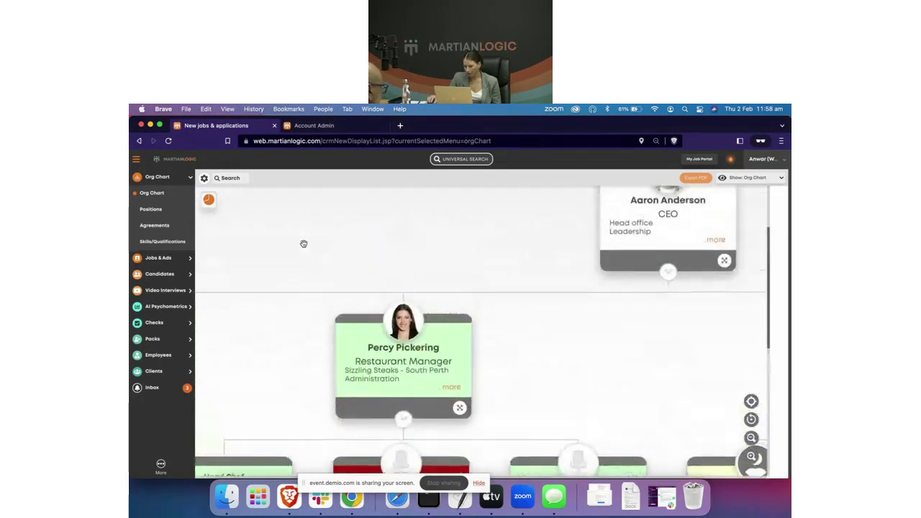
scroll(303, 244, up, 2)
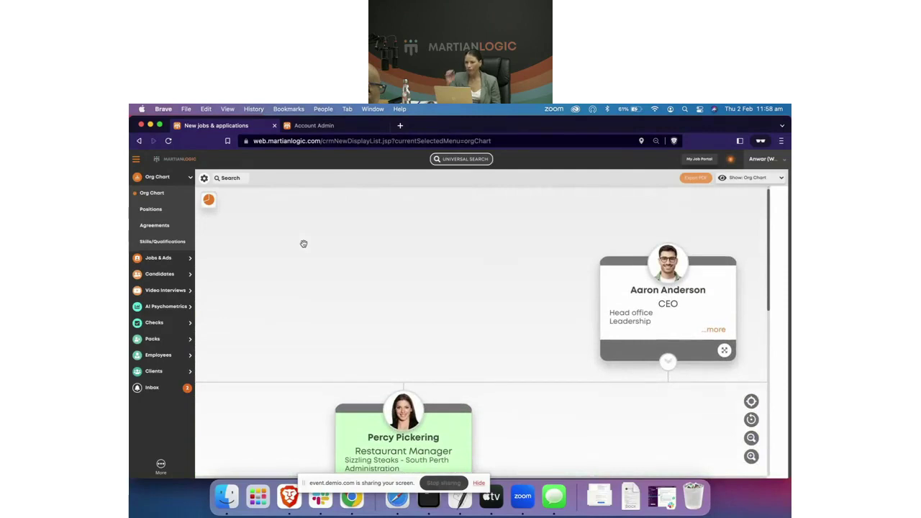
scroll(304, 244, left, 4)
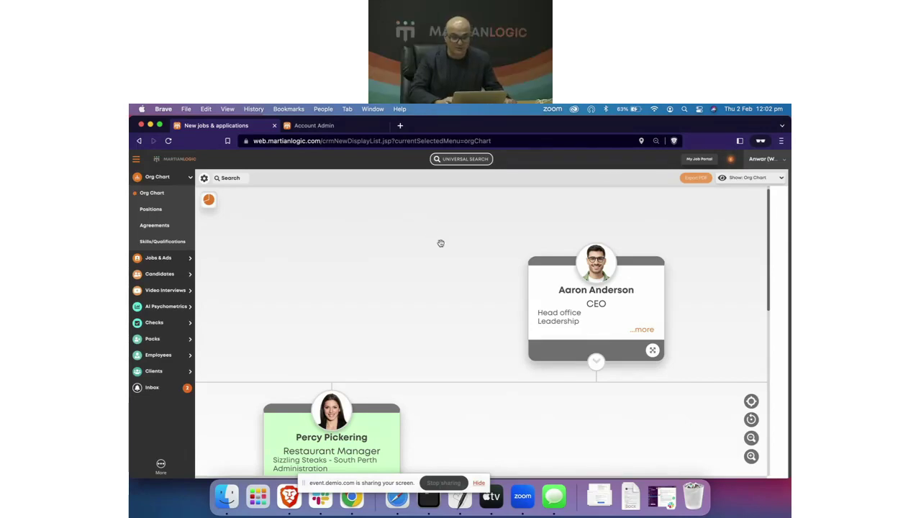
Step: Open the CEO's node card to reveal its location and the node toolbar
click(591, 321)
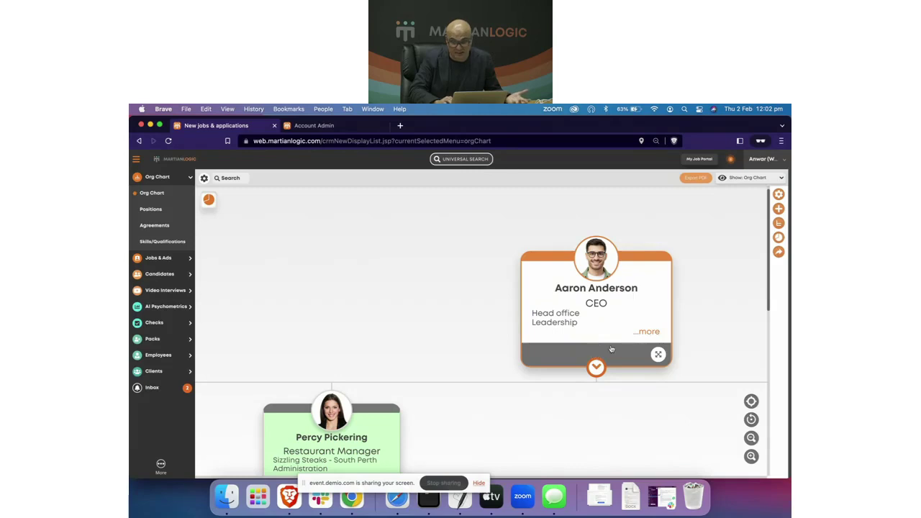
click(204, 177)
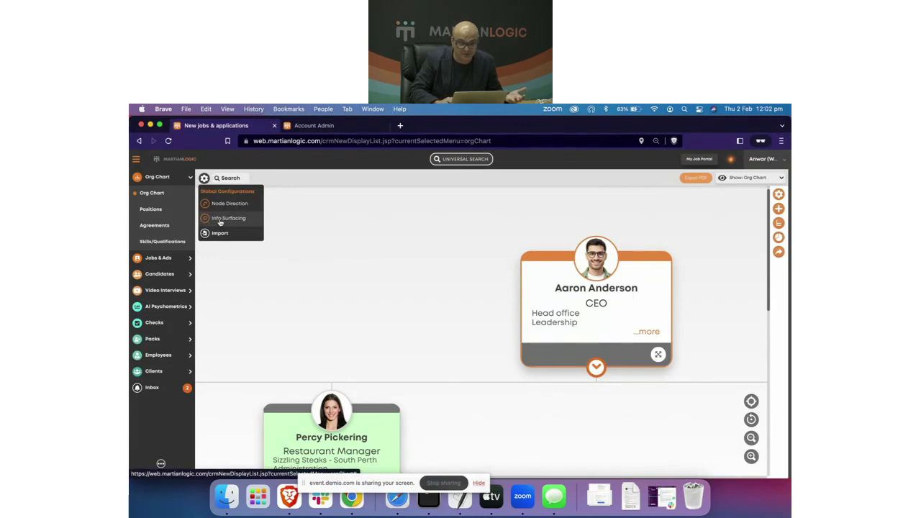
click(221, 220)
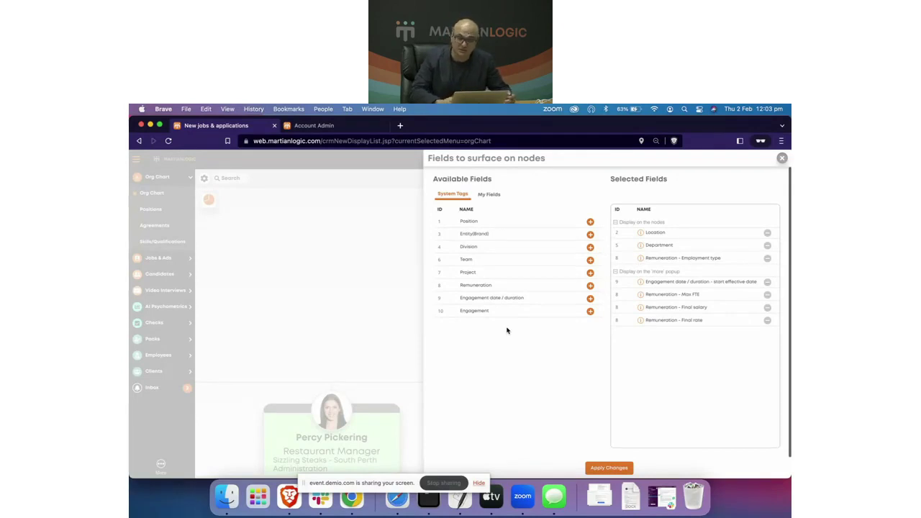
click(783, 158)
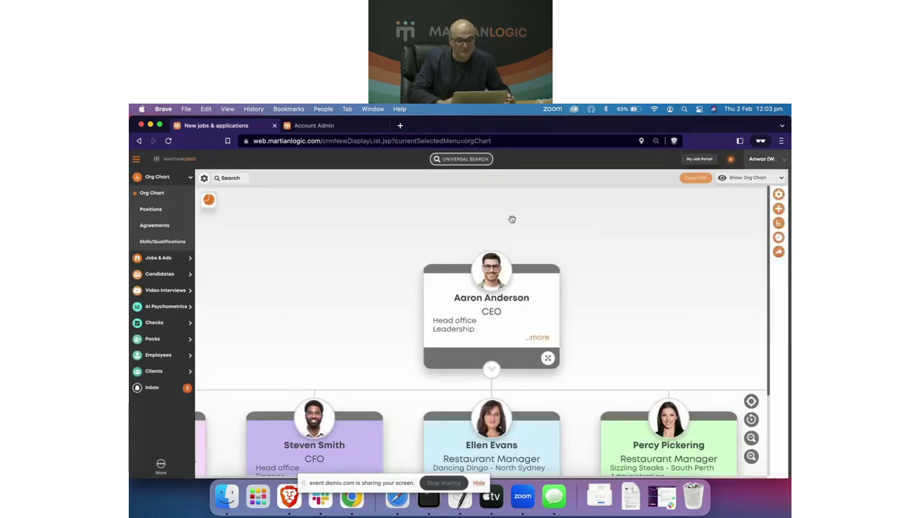
scroll(342, 267, down, 1)
scroll(343, 266, down, 2)
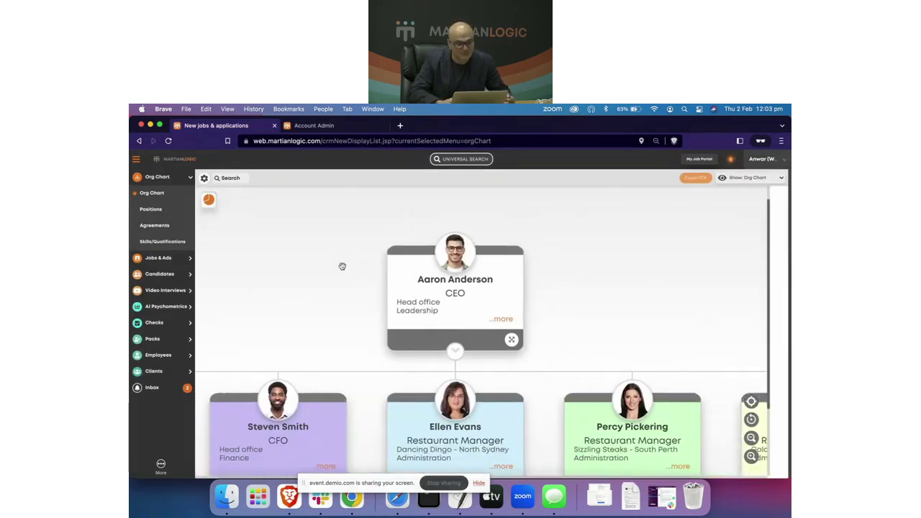
scroll(343, 266, down, 1)
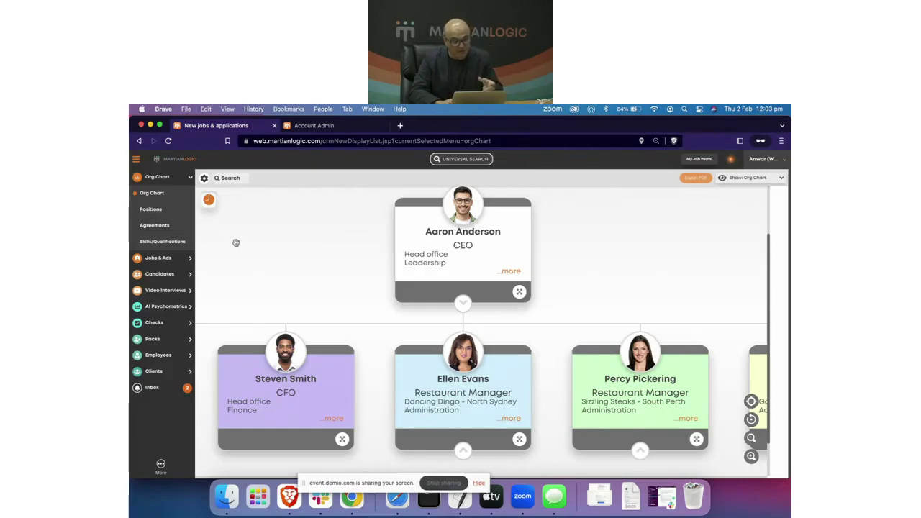
Step: View the NSW Hospitality Award's Waiter Job Family Levels 1–3 and its edit form, then expand Packs
click(153, 227)
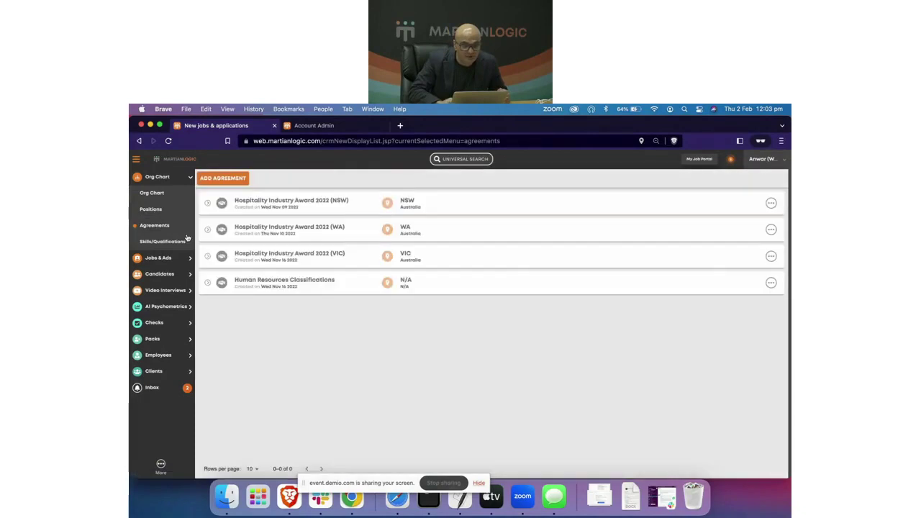
click(263, 206)
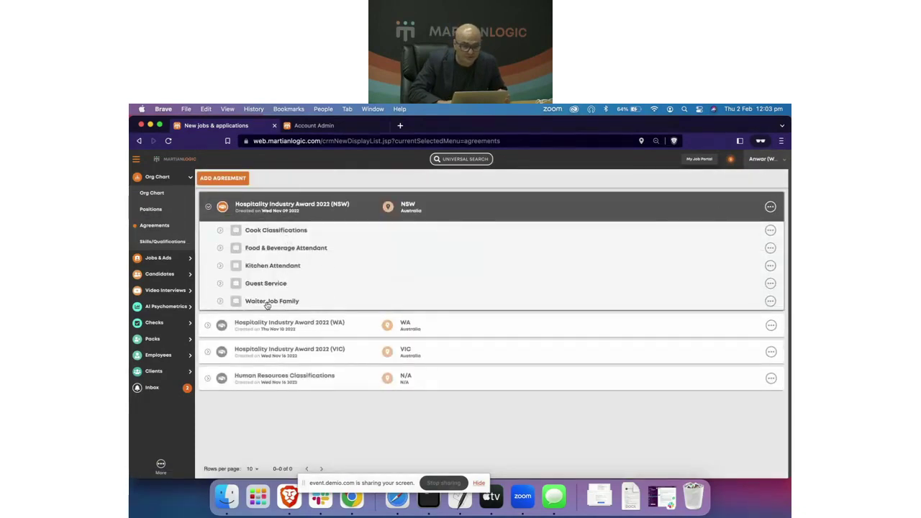
click(267, 302)
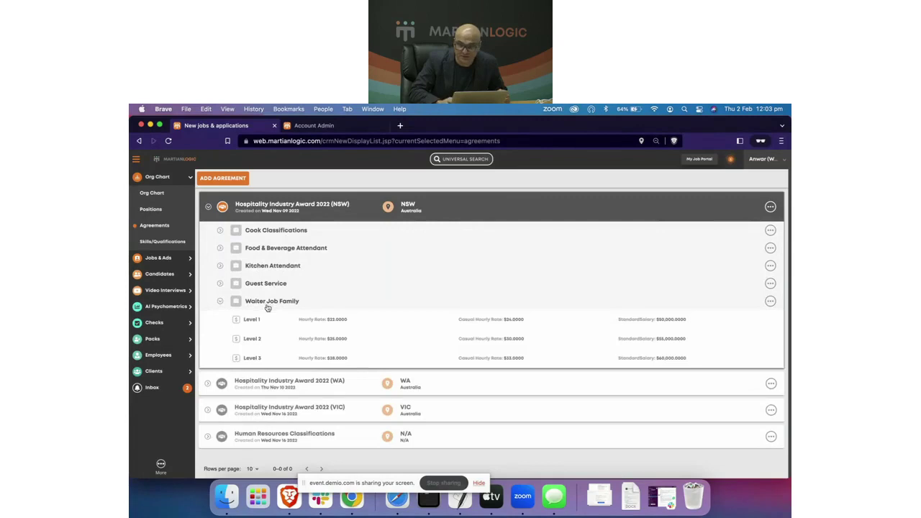
click(771, 302)
click(761, 318)
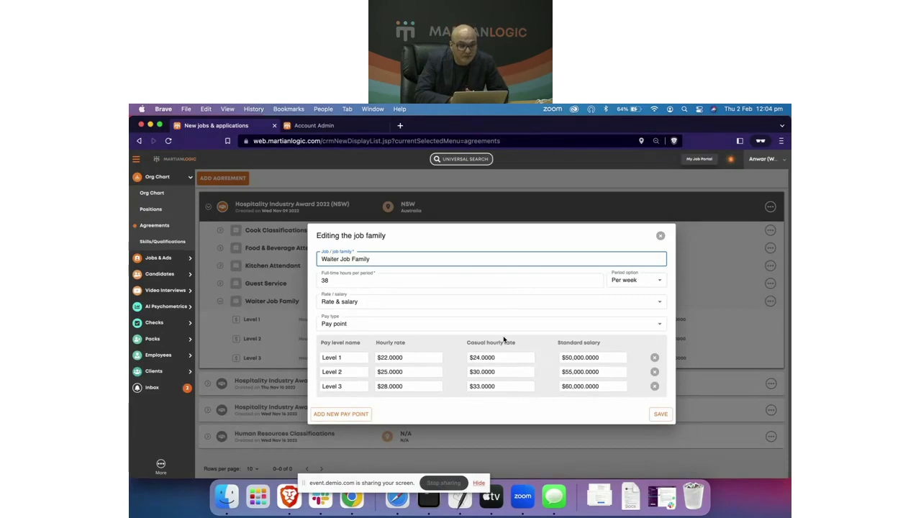
click(660, 236)
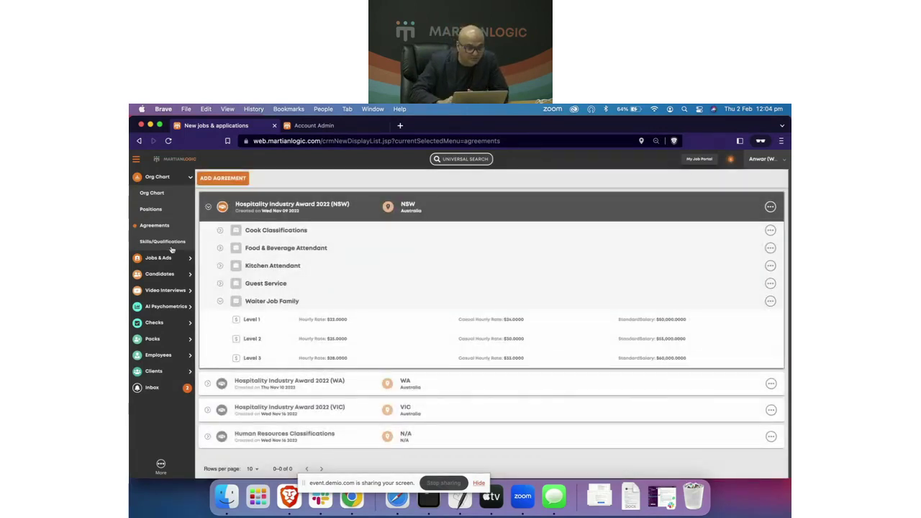
click(153, 339)
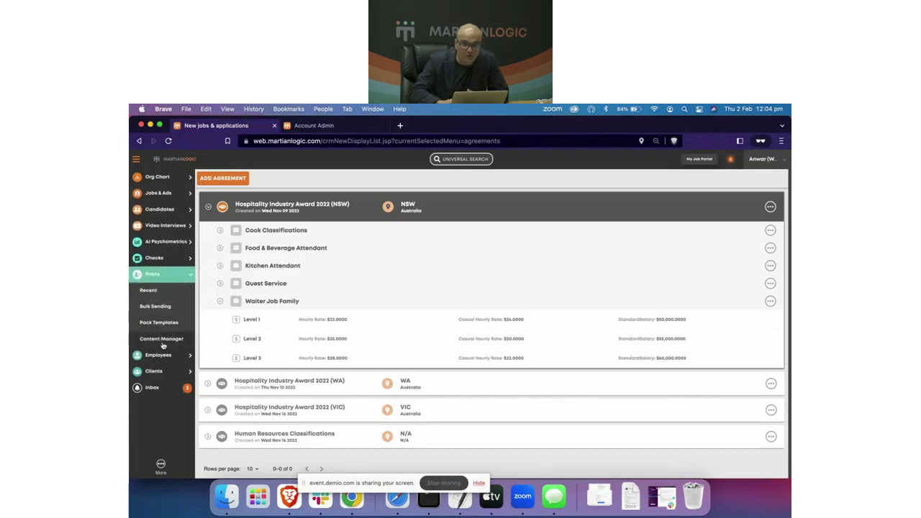
Step: Start a new merge document in Content Manager and expand the Requisition Form (7) fields
click(162, 342)
click(616, 162)
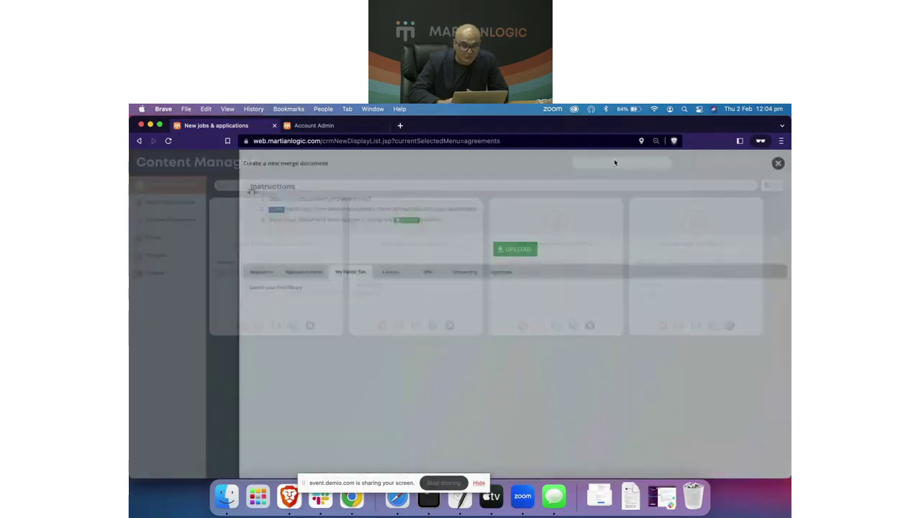
click(299, 307)
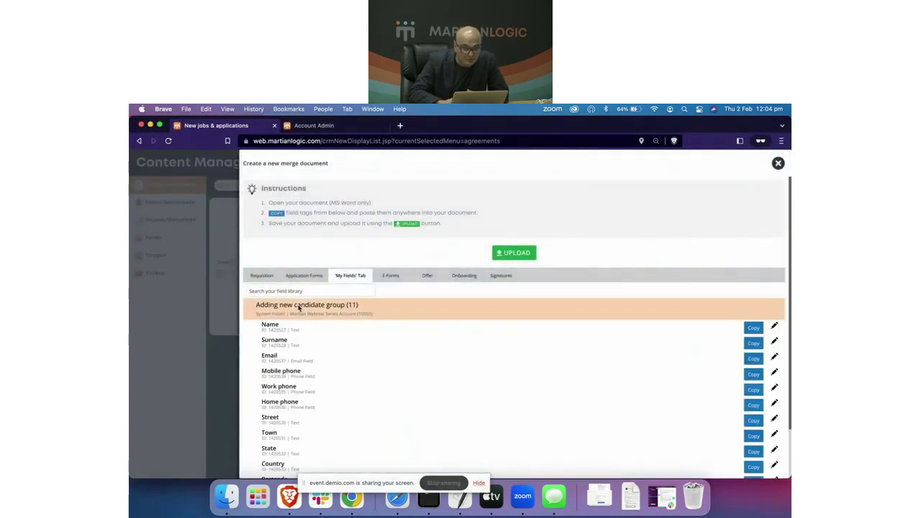
click(298, 308)
click(261, 276)
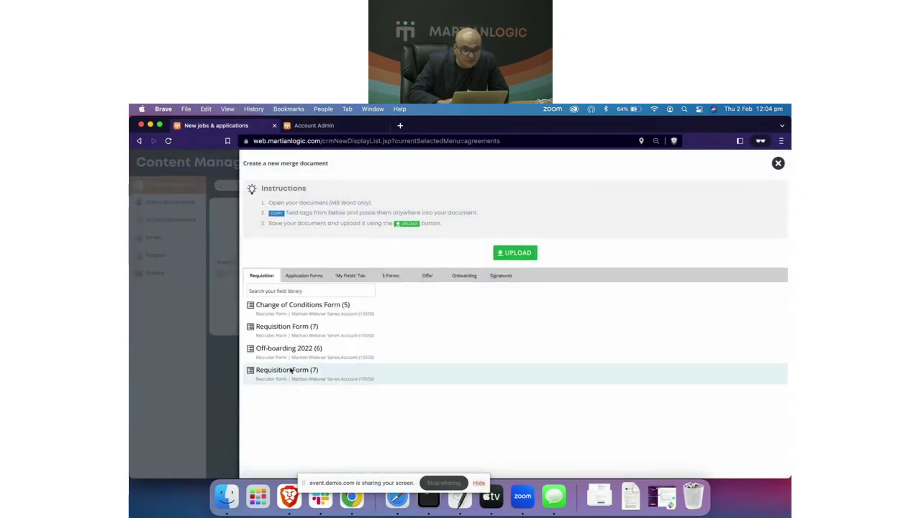
click(293, 330)
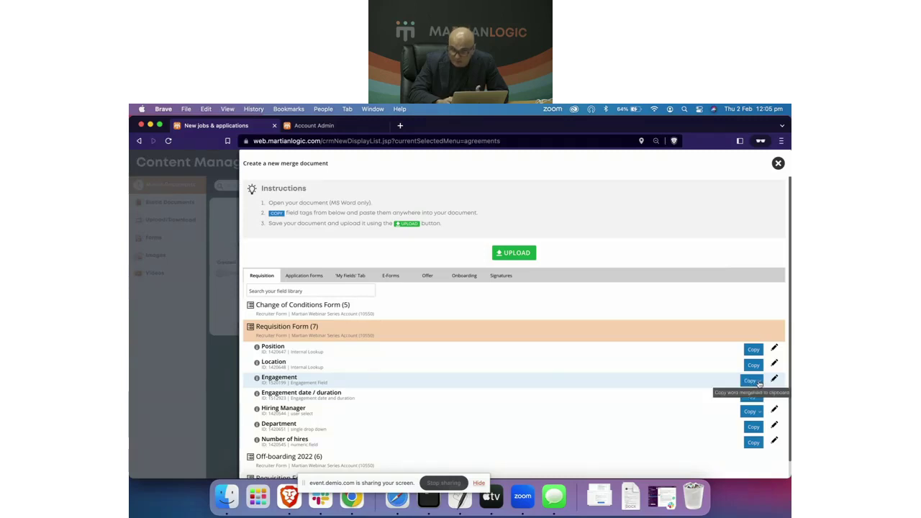
Step: Show the Engagement field's copyable sub-fields, enlarged for reading
click(754, 382)
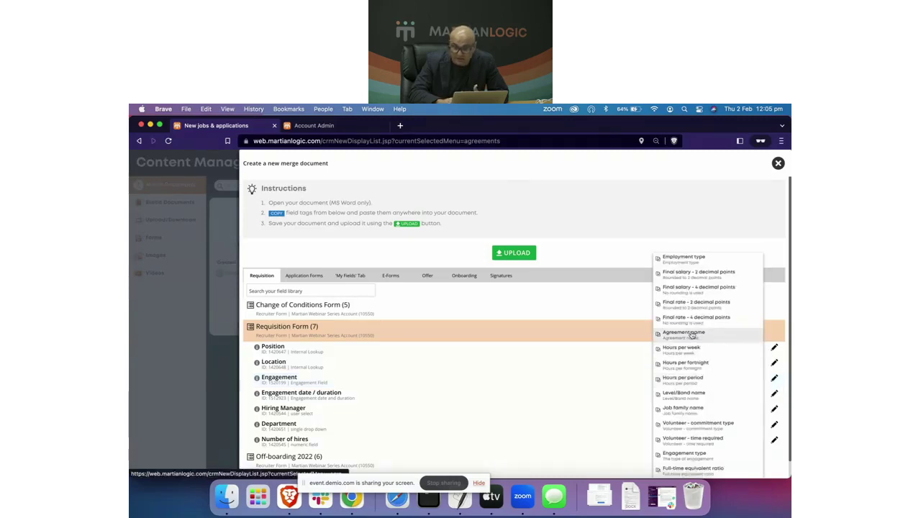
key(super+equal)
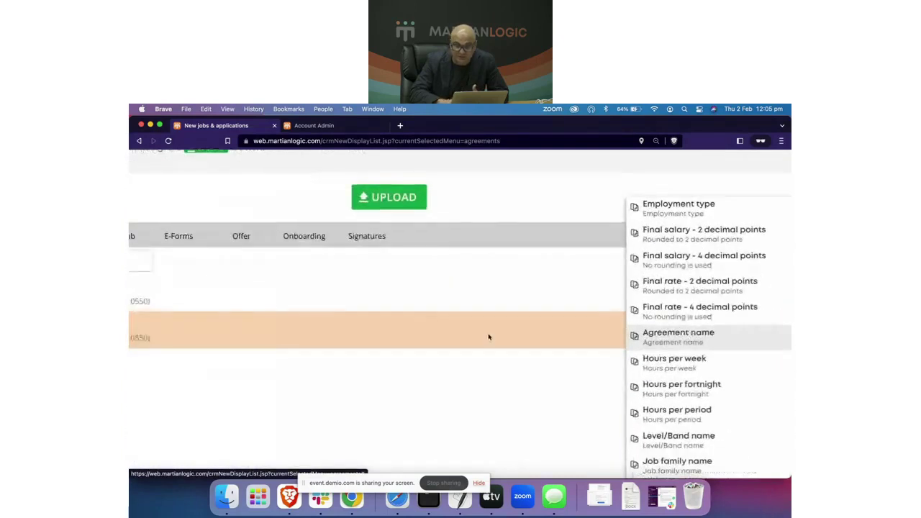
scroll(489, 337, down, 1)
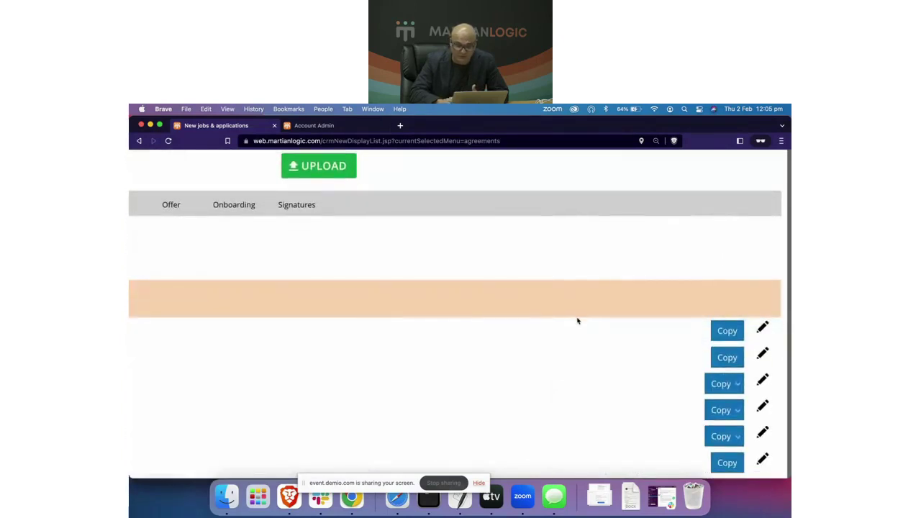
scroll(578, 321, left, 10)
scroll(578, 321, right, 5)
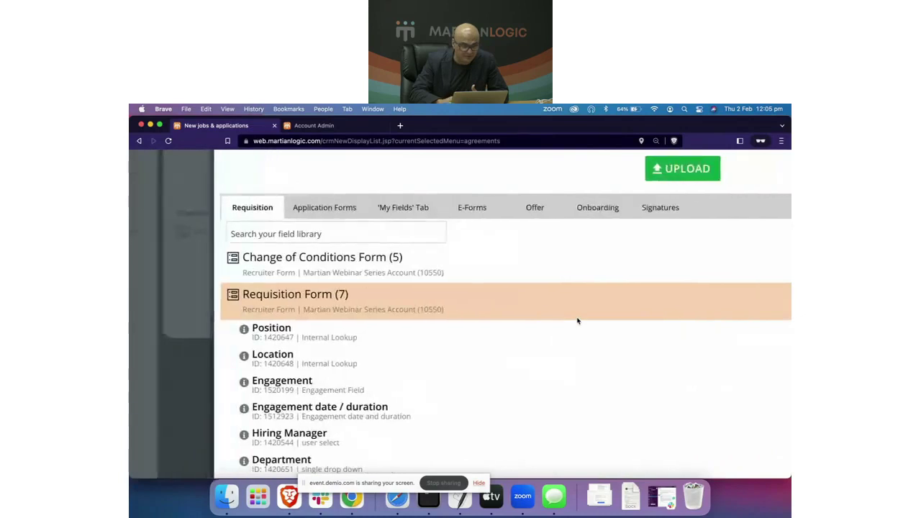
scroll(577, 321, right, 5)
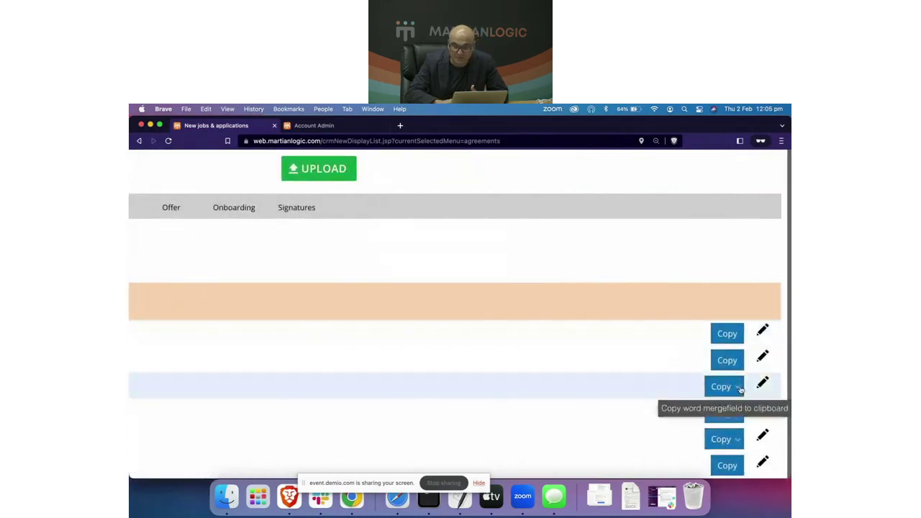
Step: Reopen the Engagement sub-fields, reset the zoom to normal, and close the new merge document dialog
click(627, 336)
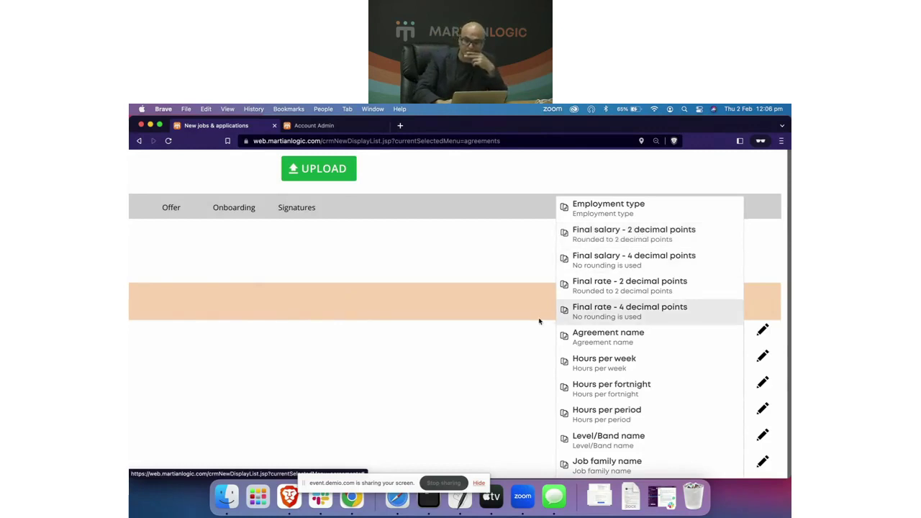
key(super+0)
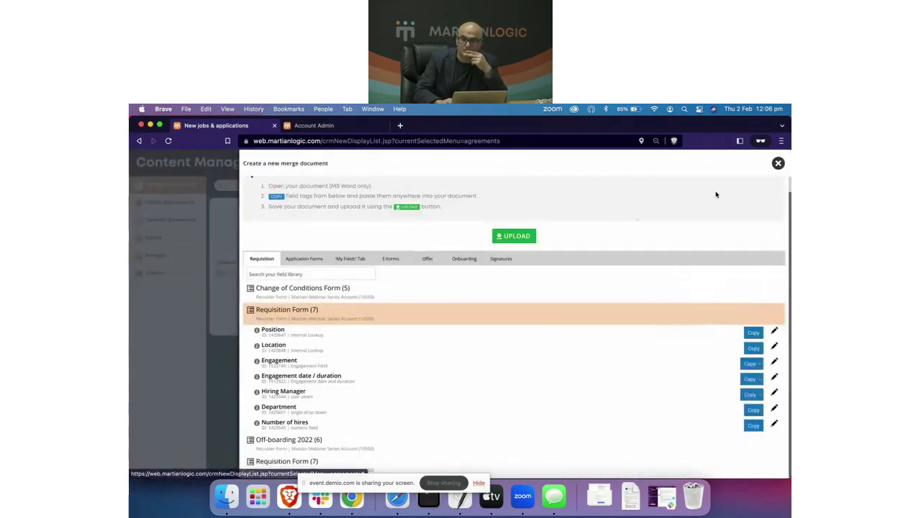
click(778, 163)
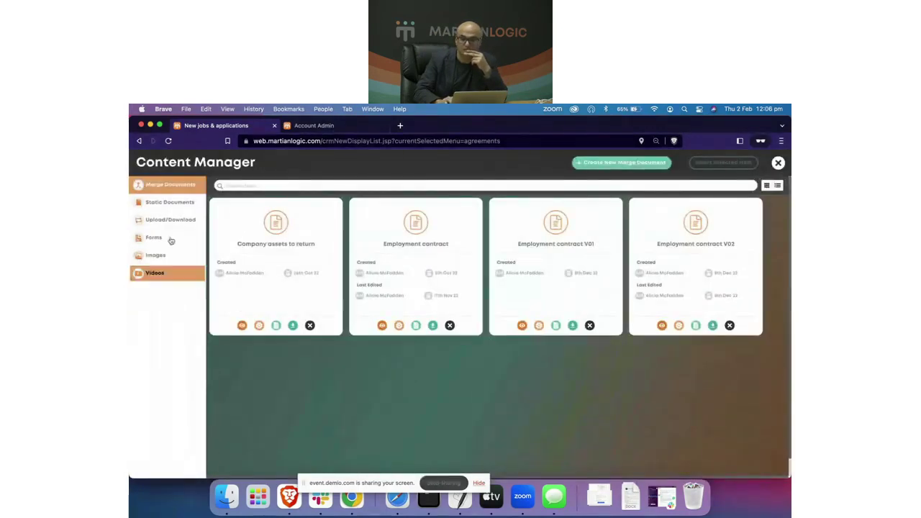
Step: Return to the org chart and start a Change of Conditions for the Dancing Dingo North Sydney Restaurant Manager
click(778, 162)
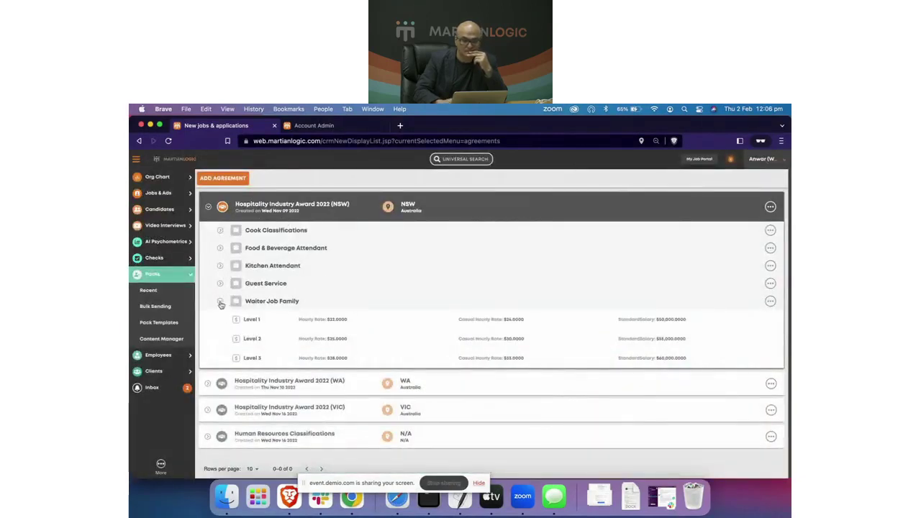
click(208, 208)
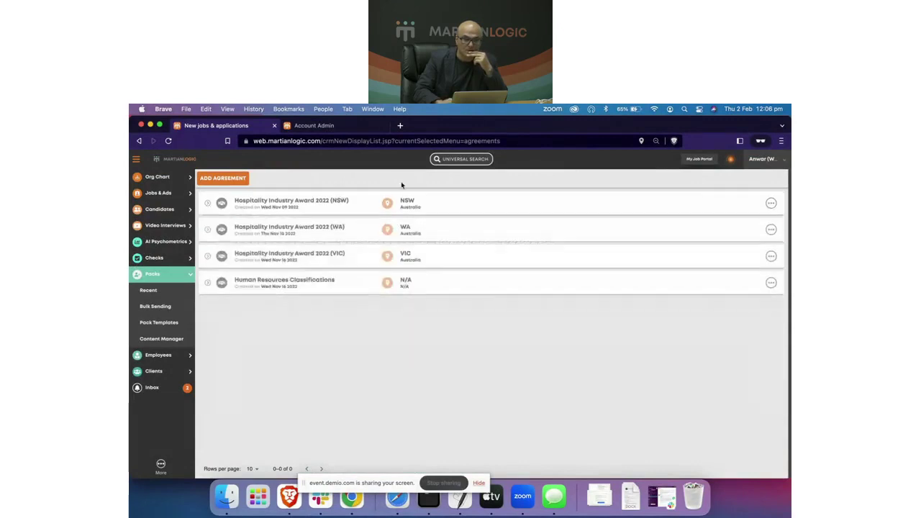
click(148, 178)
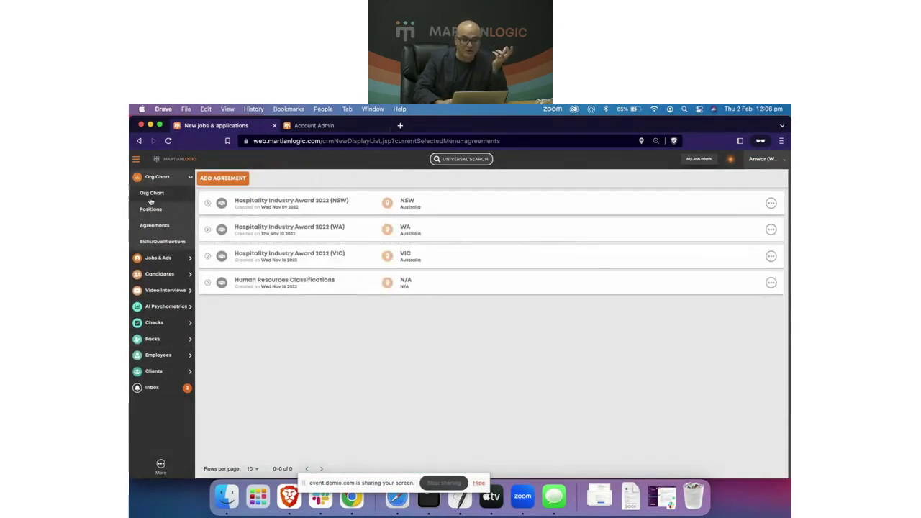
click(151, 194)
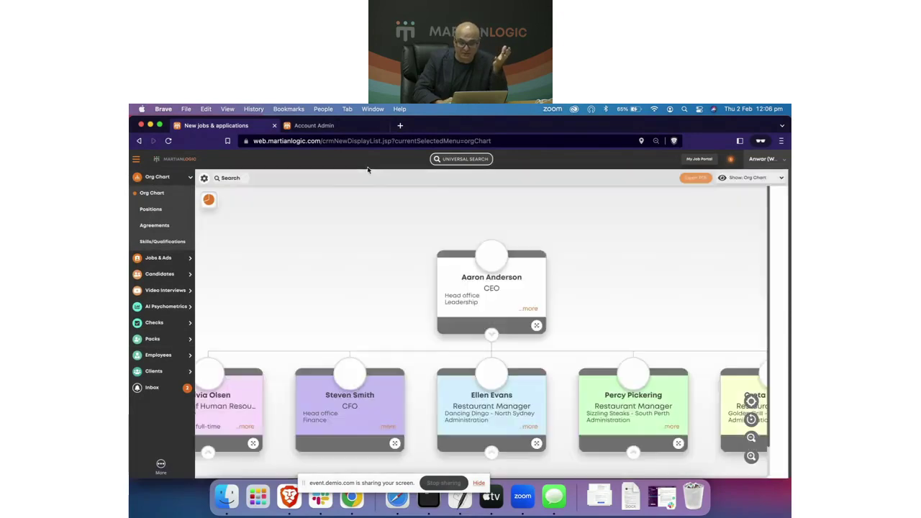
scroll(384, 298, down, 1)
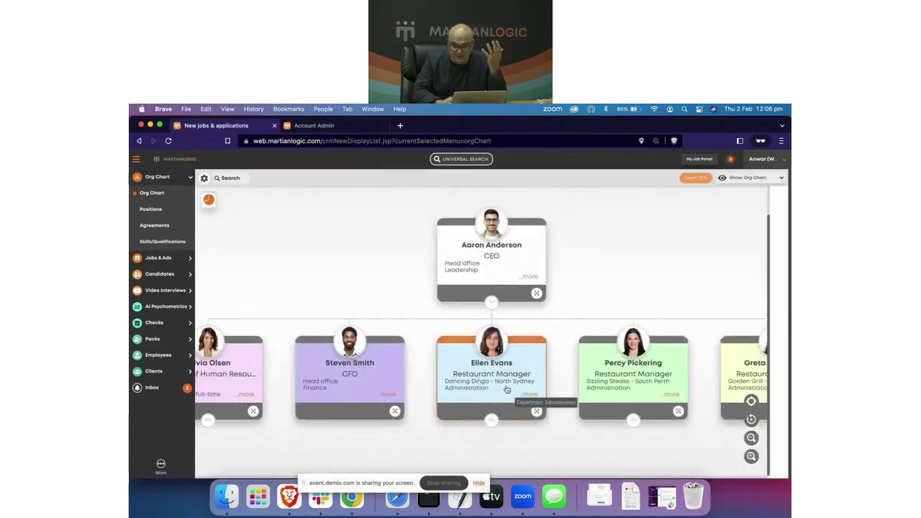
click(536, 411)
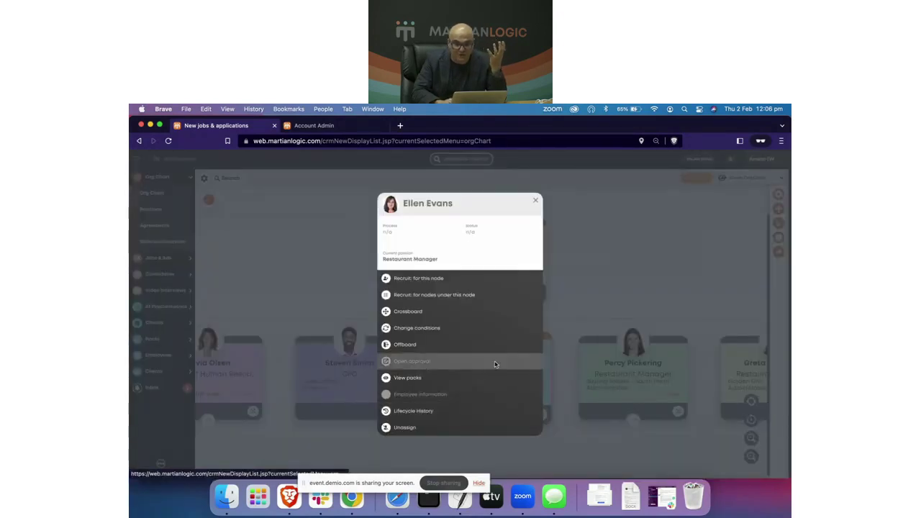
click(468, 327)
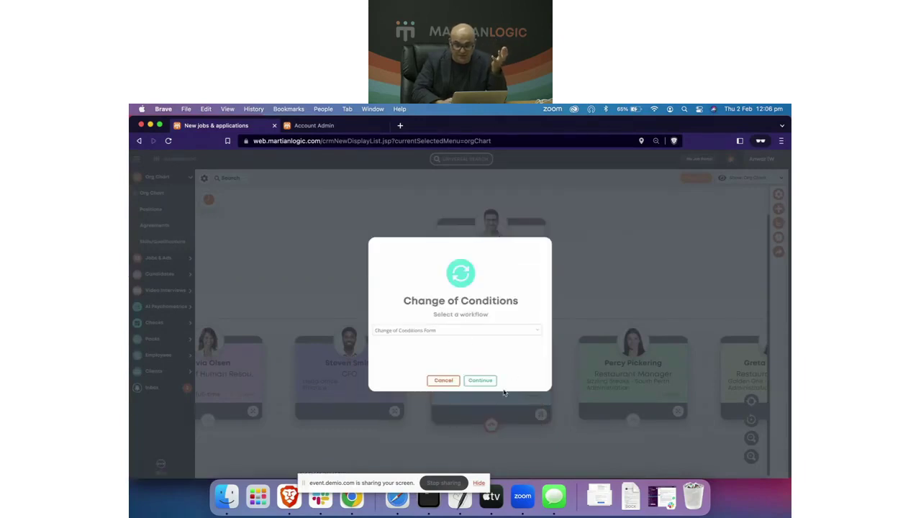
Step: Continue with the Change of Conditions Form workflow to open the draft approval form
click(482, 381)
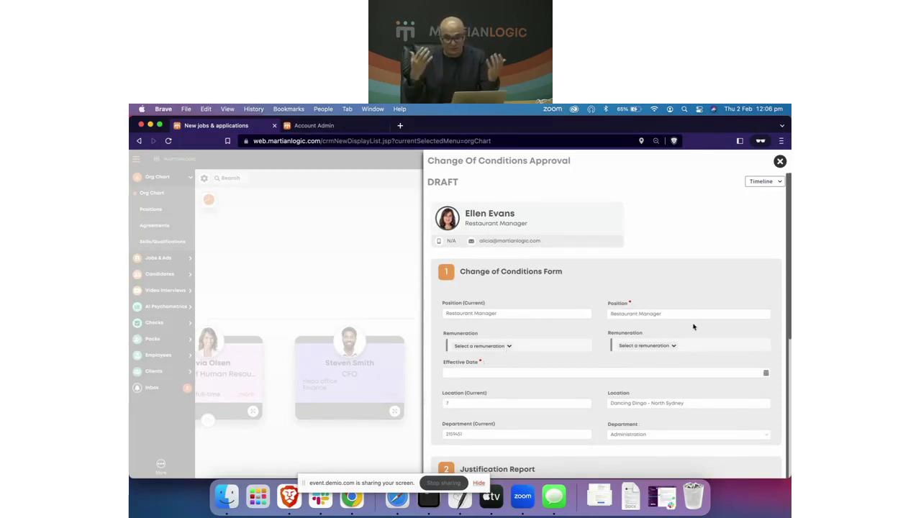
Step: Set the current remuneration to Permanent full-time with a final salary of 60000 and save
click(508, 347)
click(507, 331)
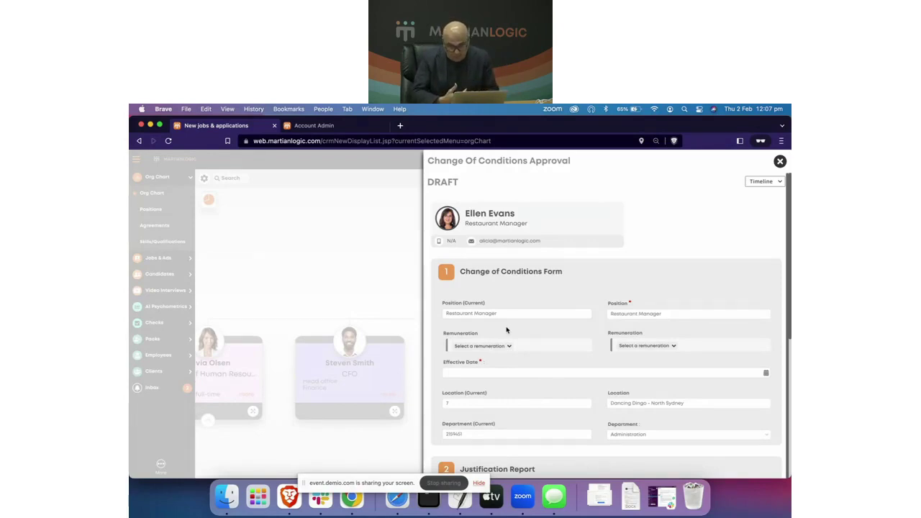
click(508, 348)
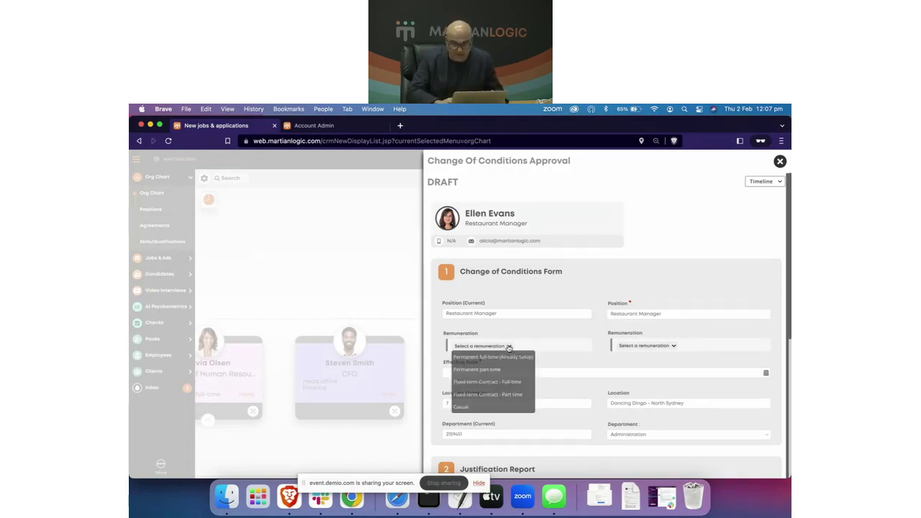
click(493, 359)
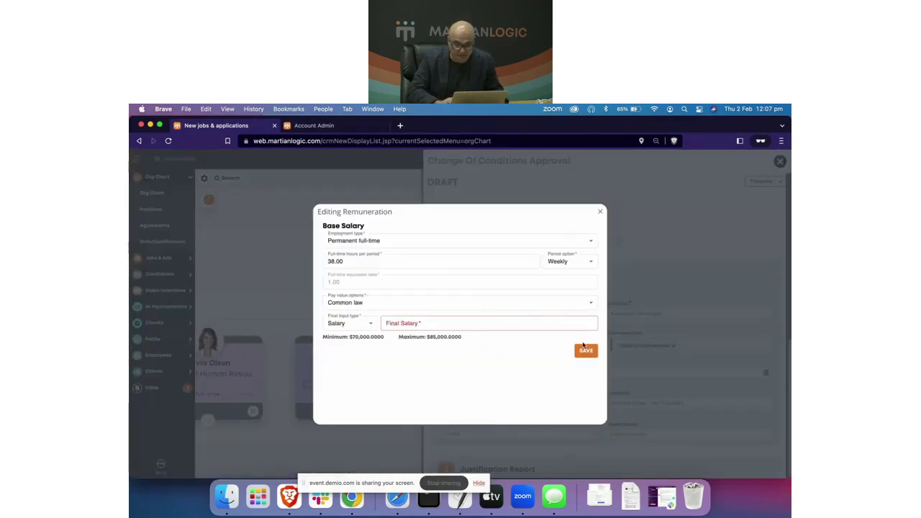
click(515, 322)
text(-1)
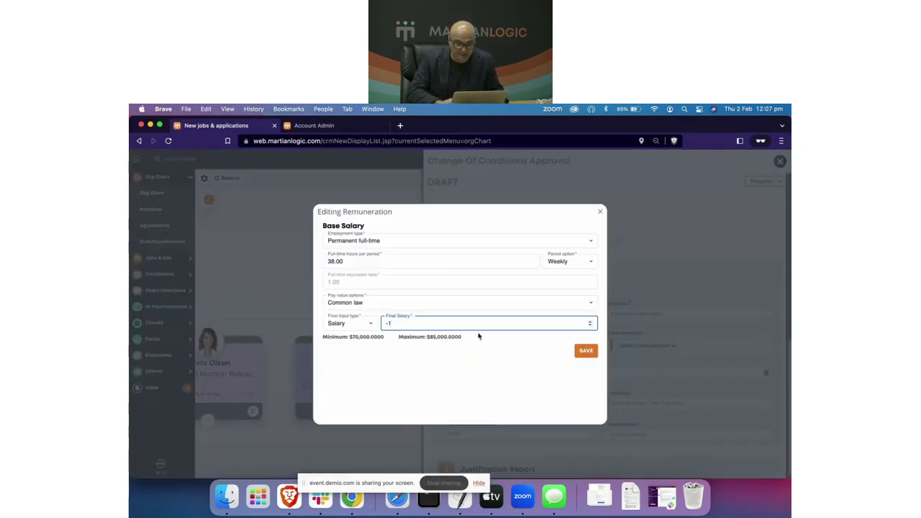
key(BackSpace)
key(BackSpace)
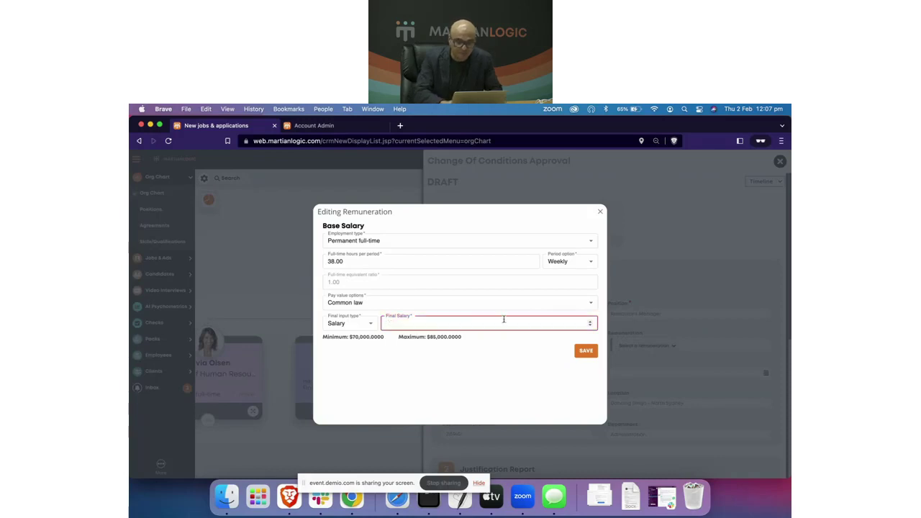
text(60000)
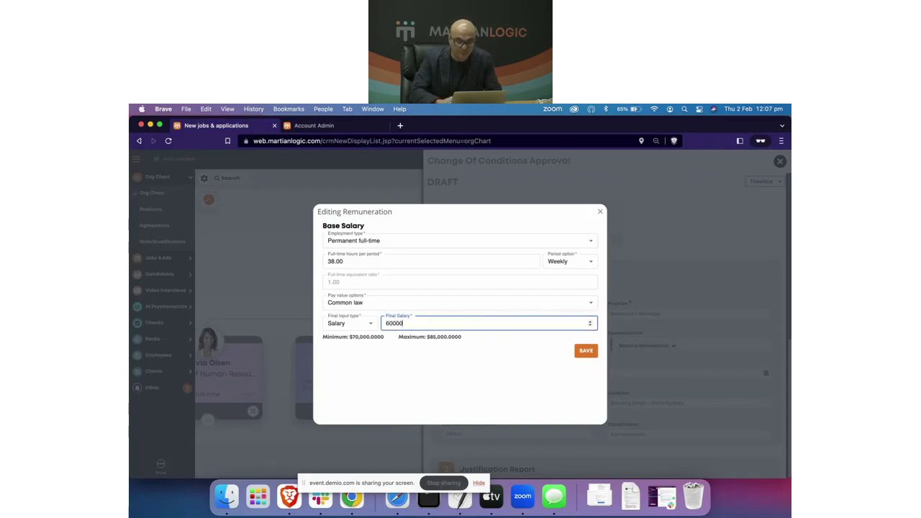
click(482, 383)
click(586, 350)
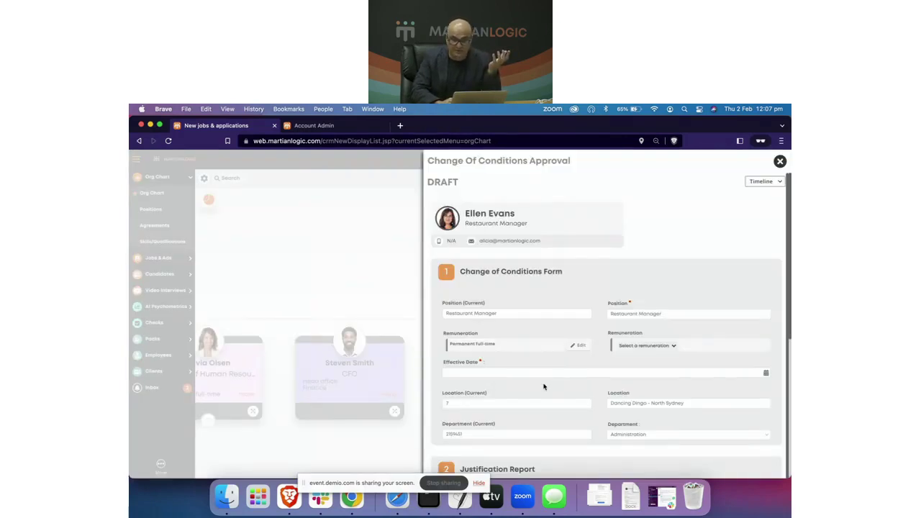
Step: Reopen the current remuneration to confirm the $60,000 salary was kept
click(580, 346)
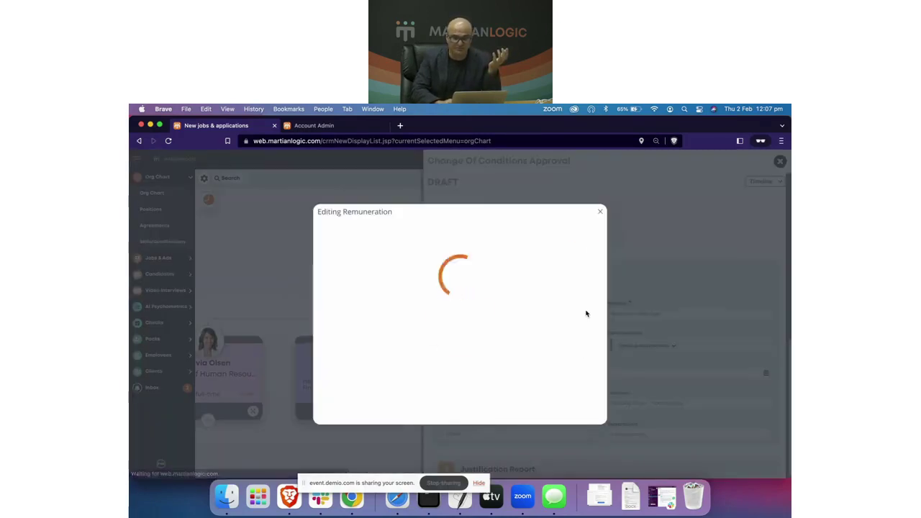
click(586, 350)
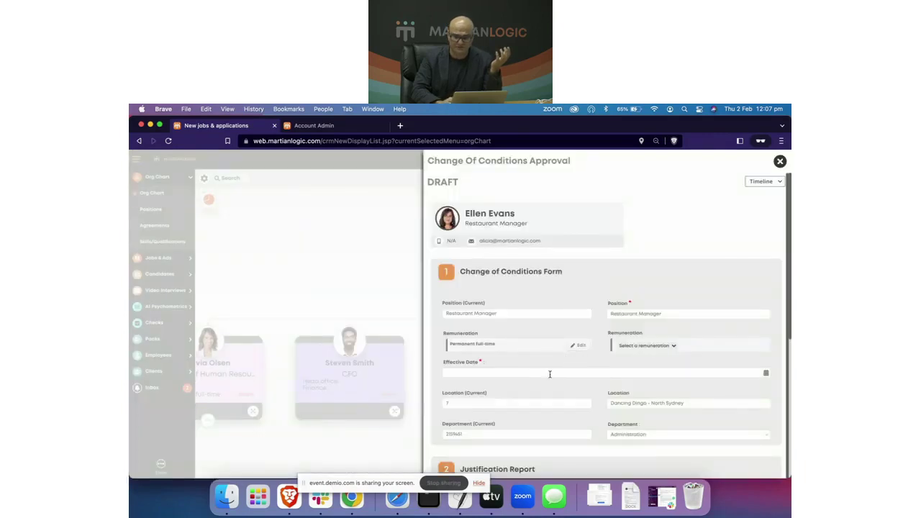
click(580, 347)
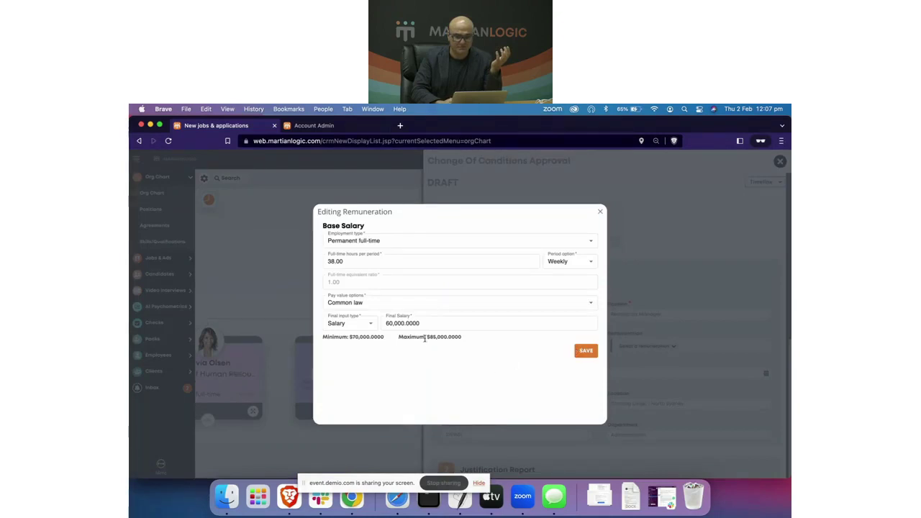
click(584, 356)
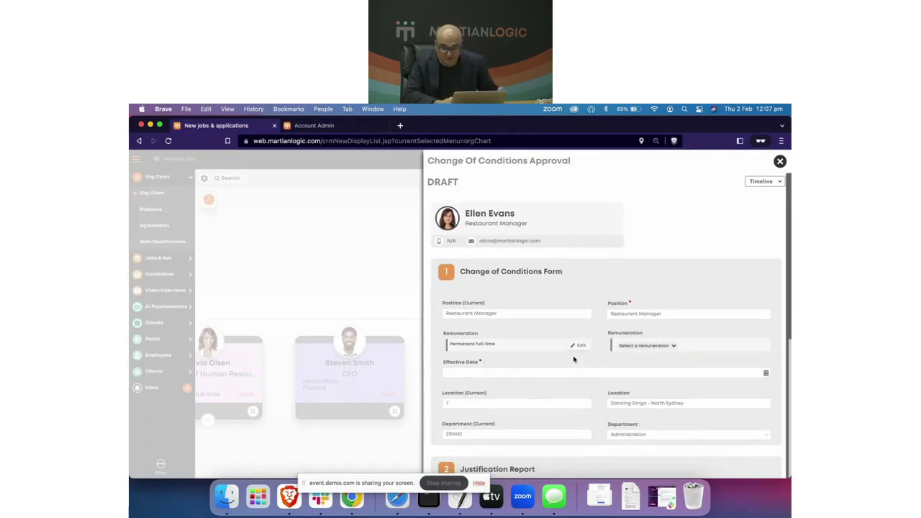
Step: Set the new remuneration to Permanent full-time with a final salary of 70000 and save it
click(670, 348)
click(660, 357)
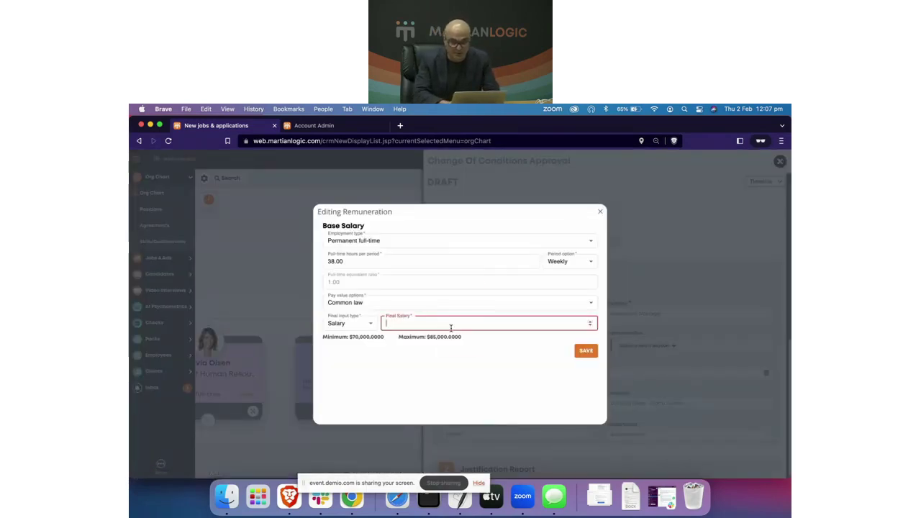
text(6)
key(BackSpace)
text(700000.0000)
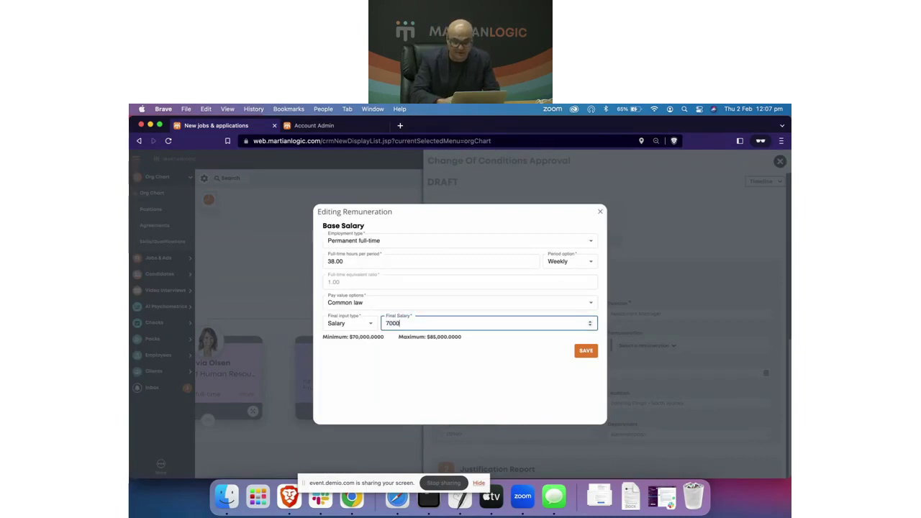
click(587, 352)
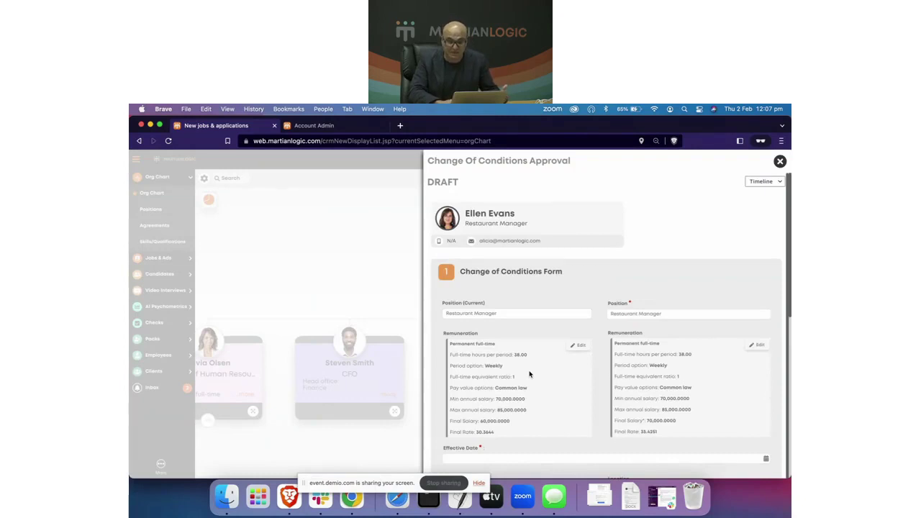
Step: Review the Change Of Conditions Approval form's current and new remuneration, then close the panel
scroll(531, 376, down, 2)
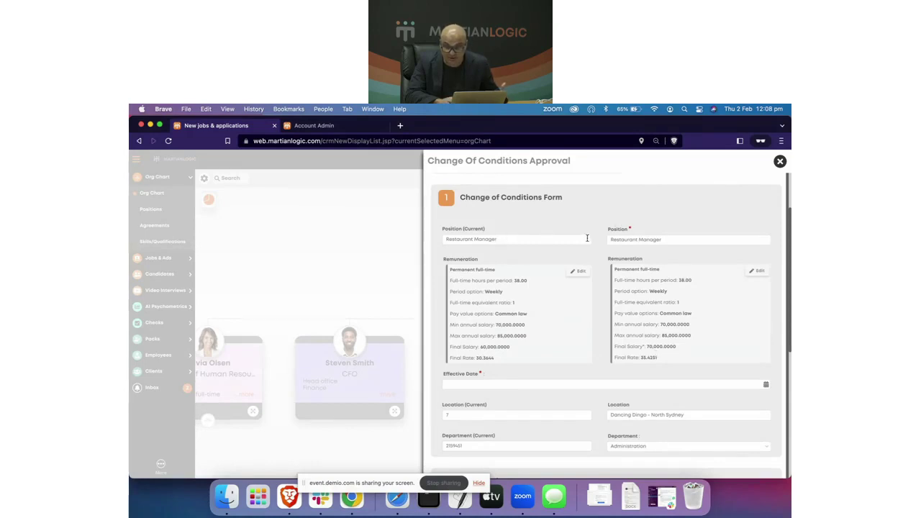
scroll(547, 375, down, 3)
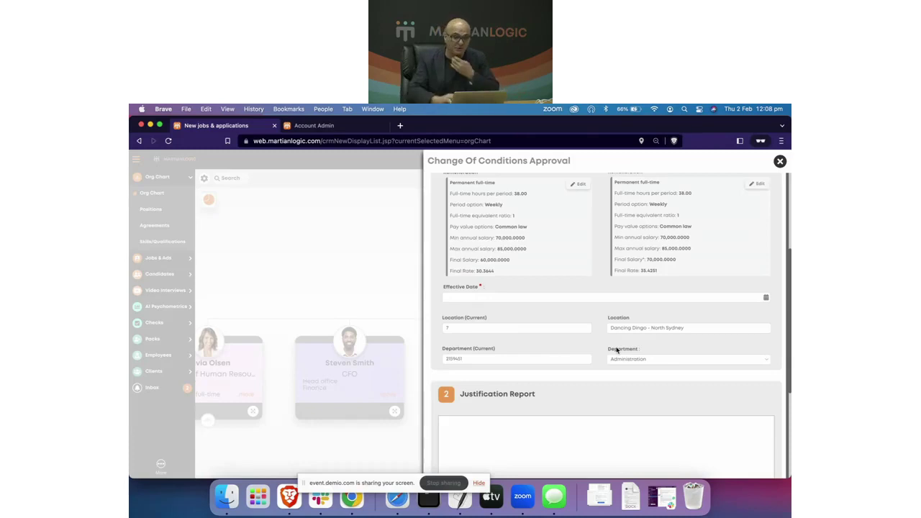
scroll(589, 310, up, 2)
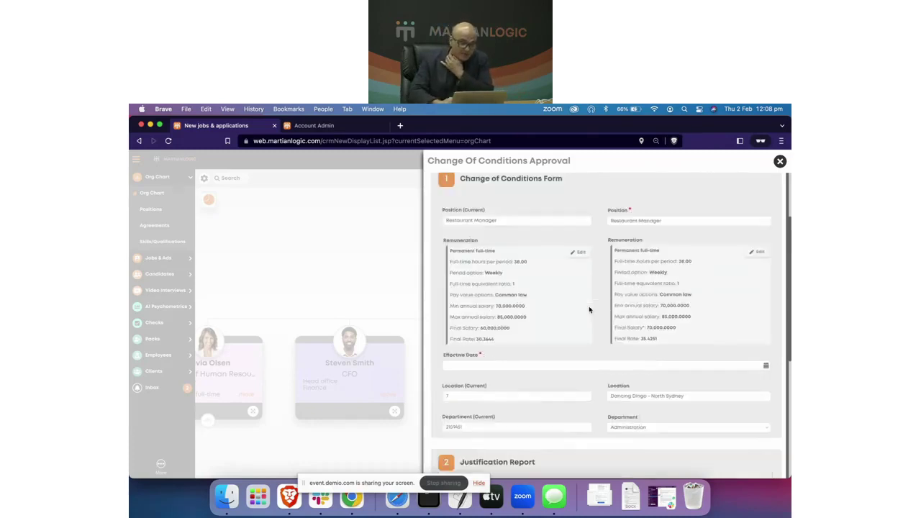
scroll(589, 309, up, 3)
scroll(595, 344, down, 4)
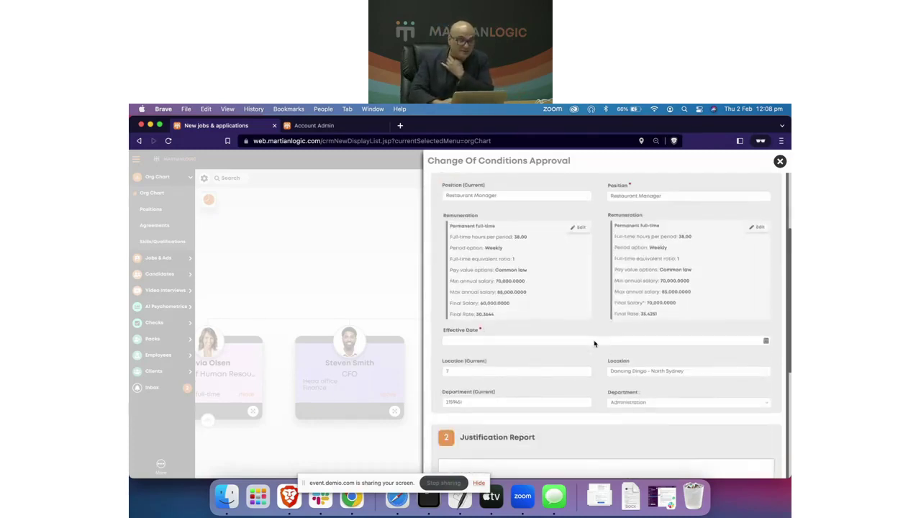
scroll(595, 344, down, 3)
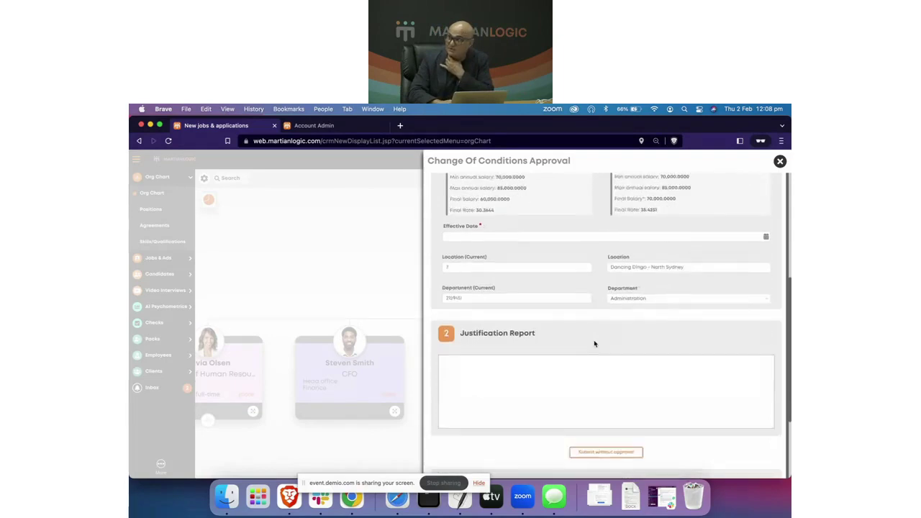
scroll(595, 344, down, 2)
scroll(594, 344, up, 4)
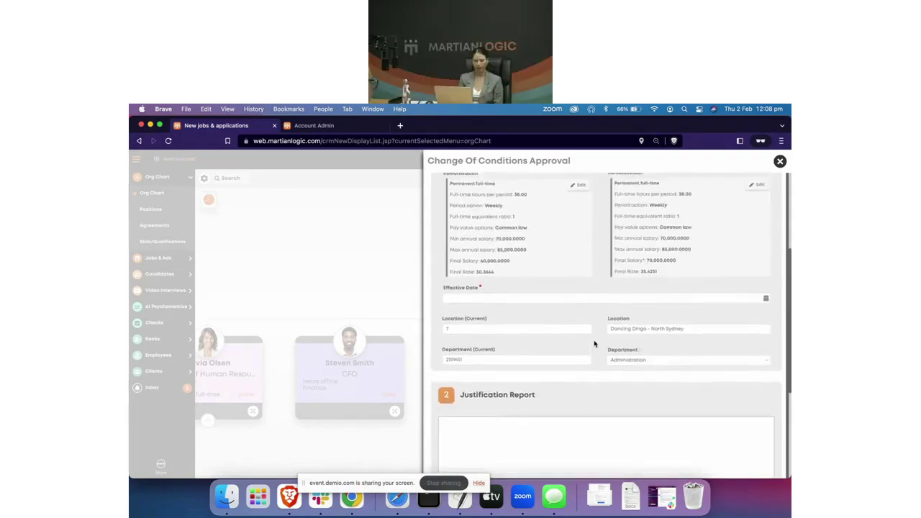
scroll(594, 344, up, 2)
scroll(594, 344, up, 2)
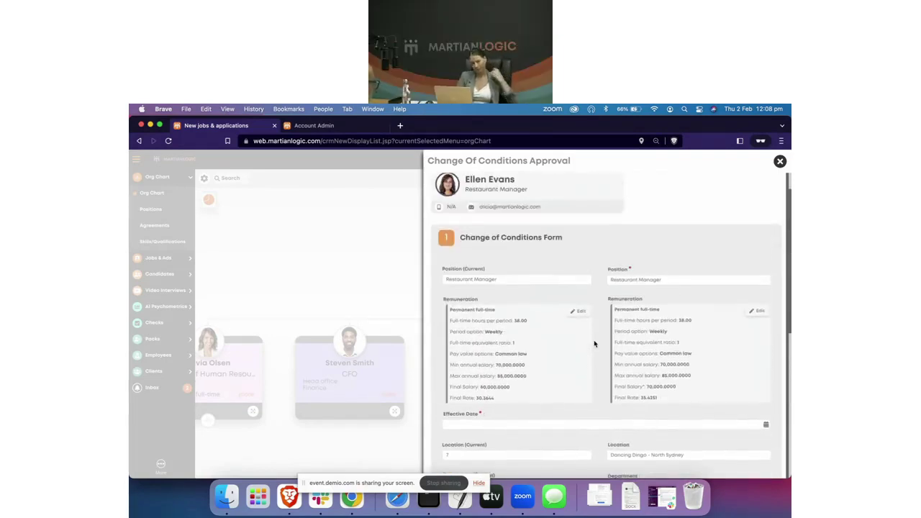
click(780, 162)
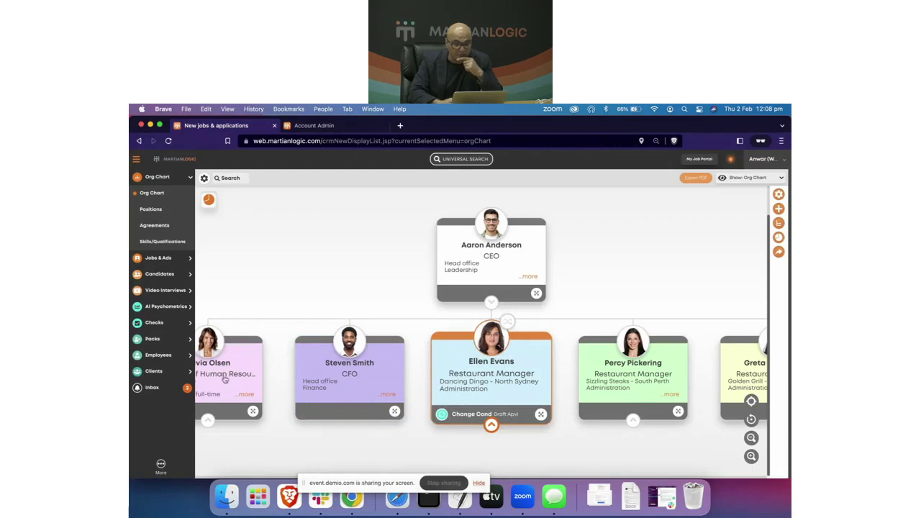
Step: Open the Employees > Life Cycle process list from the sidebar
click(157, 357)
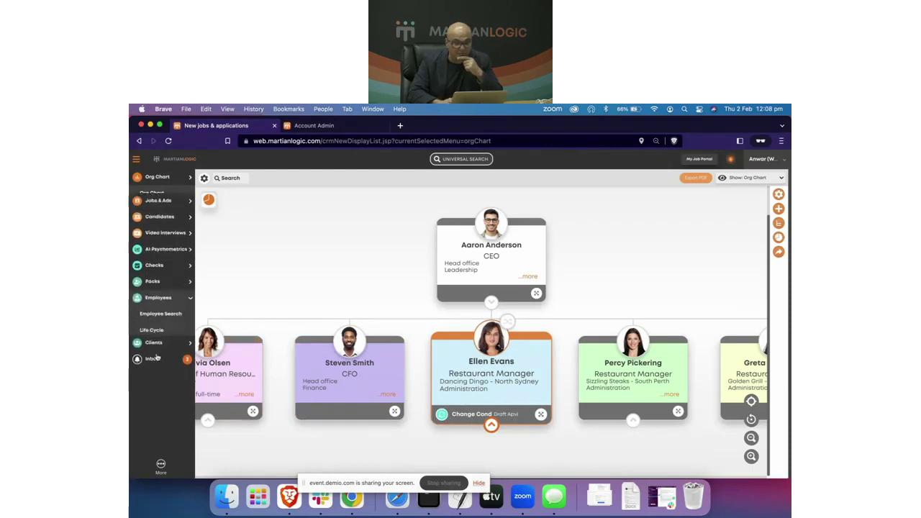
click(154, 327)
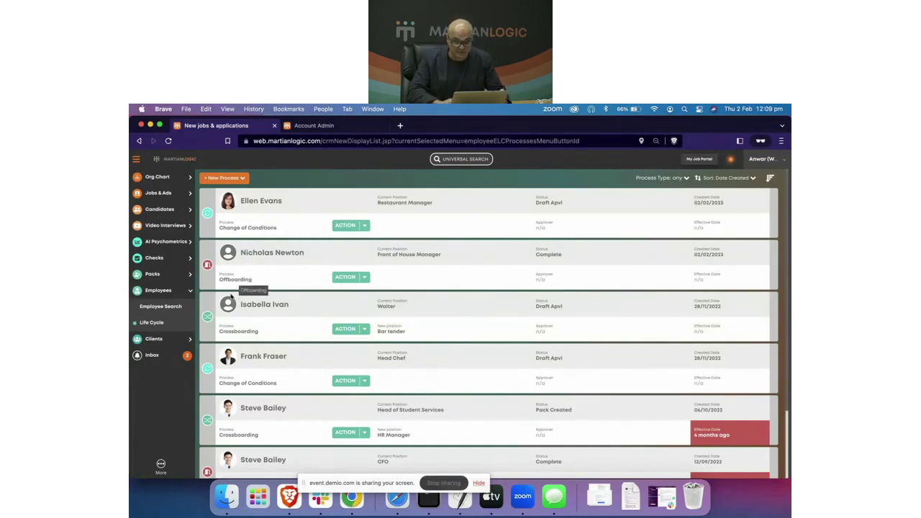
scroll(288, 413, down, 2)
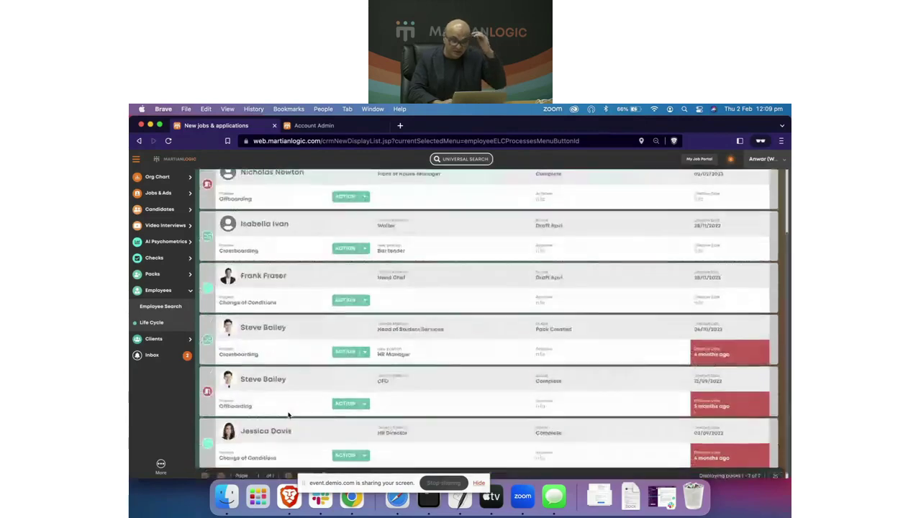
scroll(298, 400, up, 2)
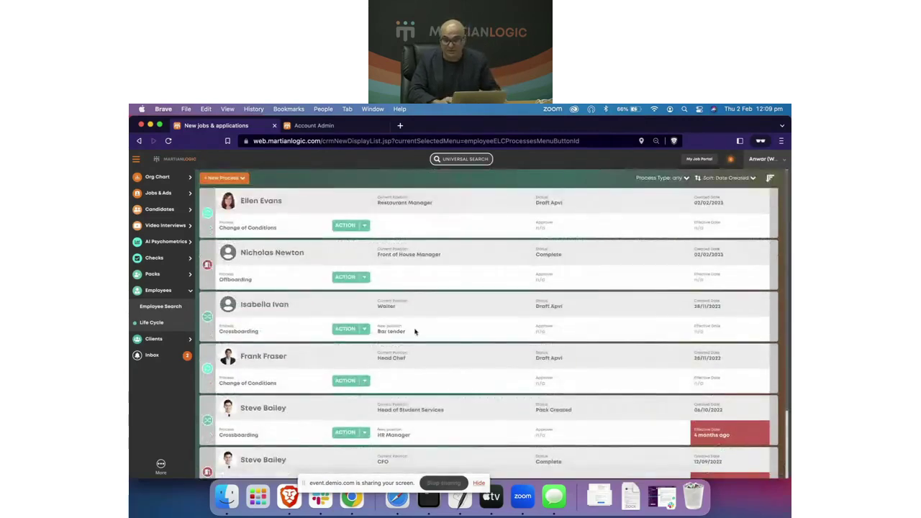
scroll(432, 331, down, 3)
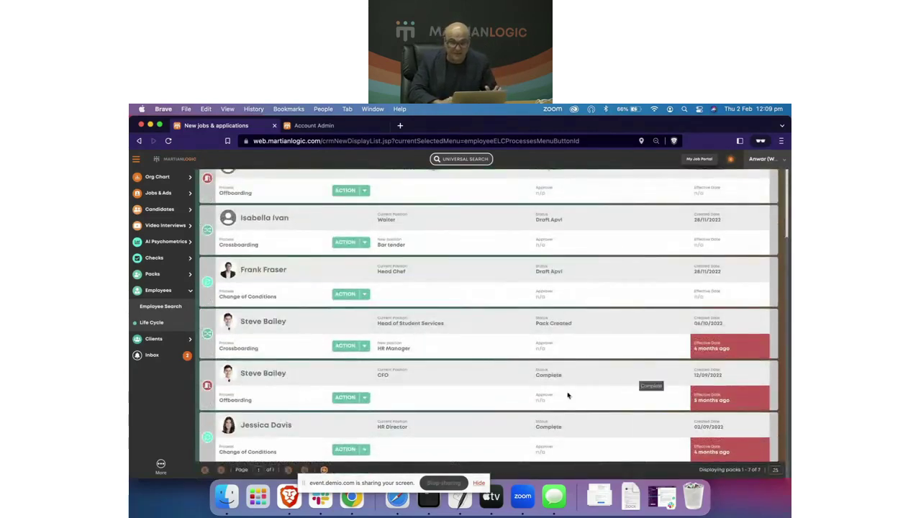
scroll(354, 354, up, 5)
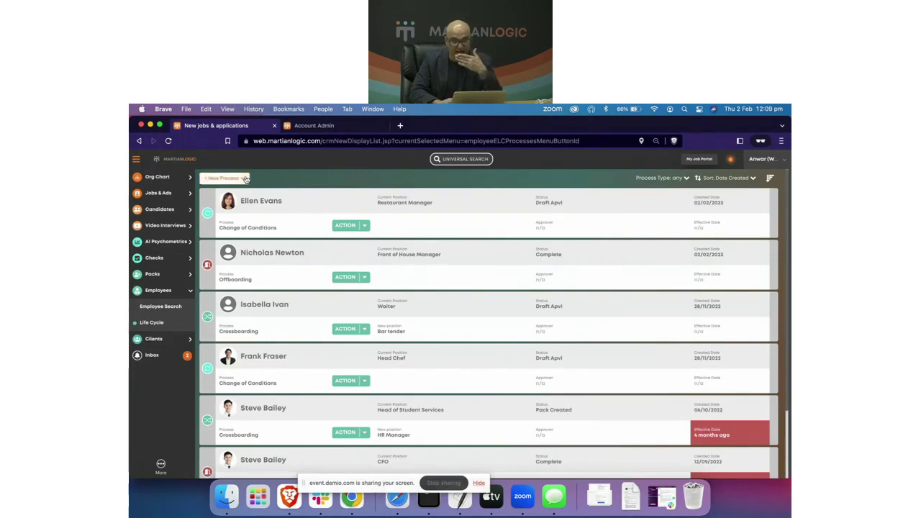
click(245, 178)
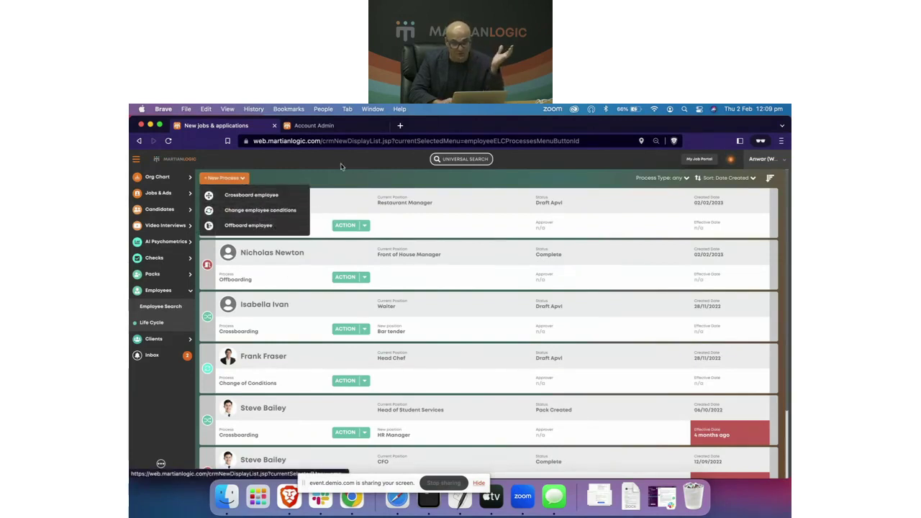
Step: From Employee Search, start a Change of conditions for the restaurant manager, check positions, then cancel and close
click(155, 309)
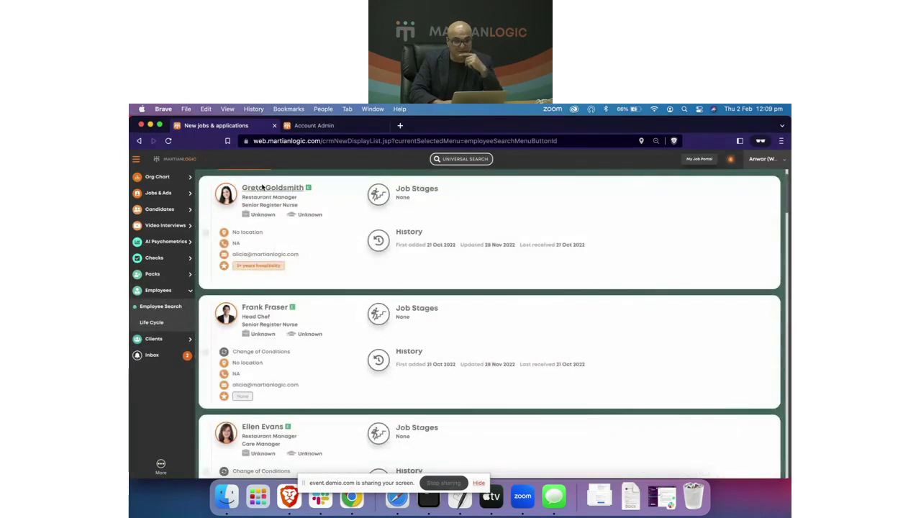
click(262, 188)
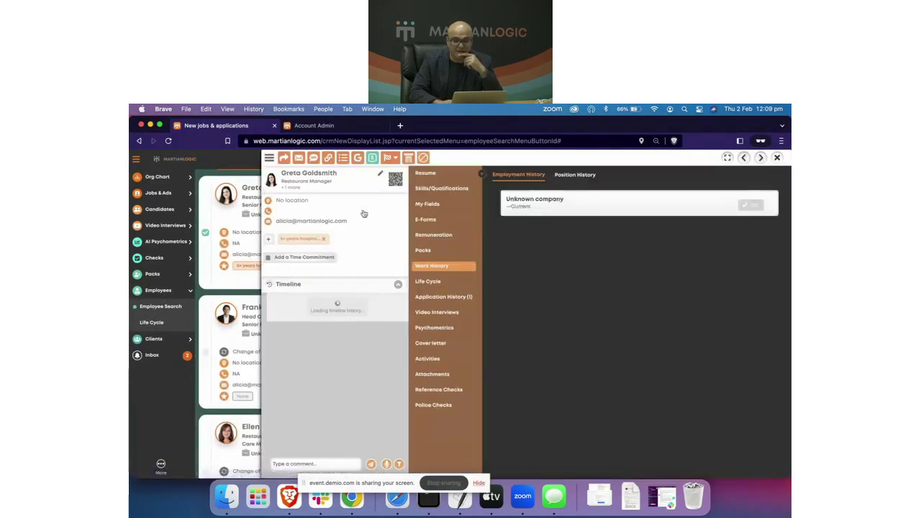
click(391, 159)
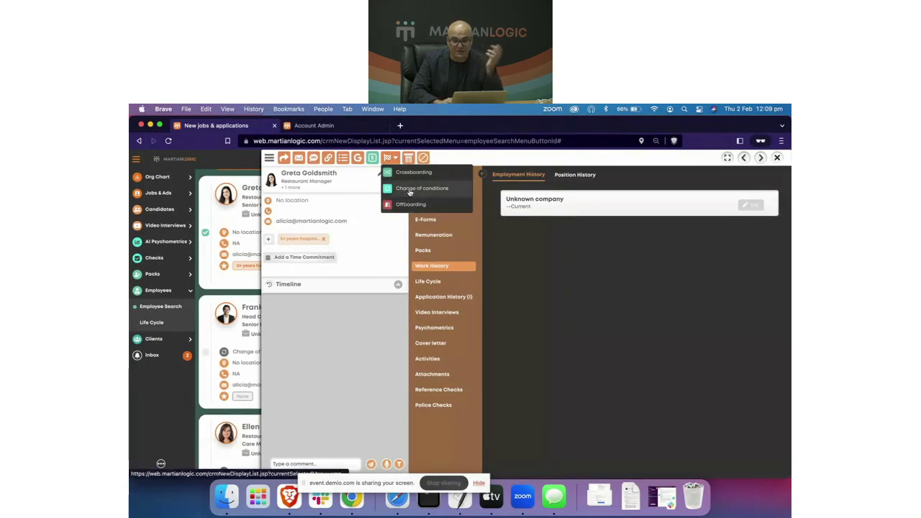
click(410, 190)
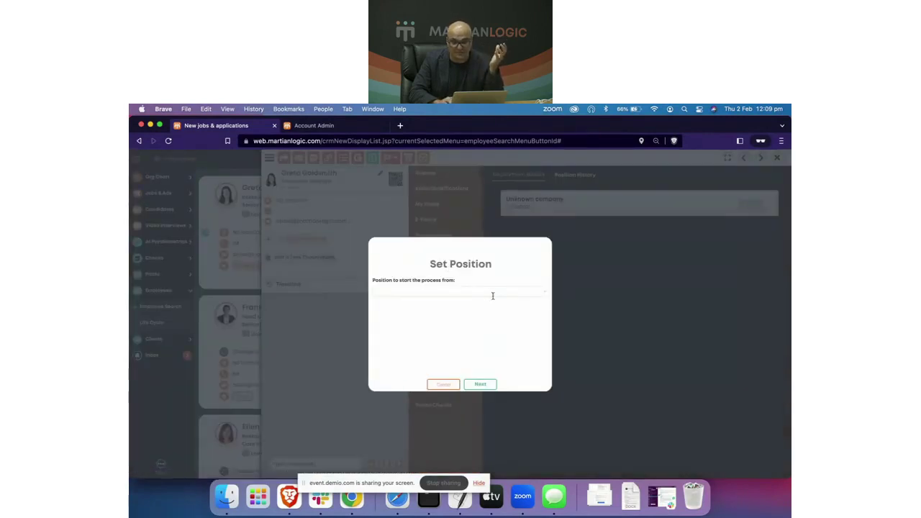
click(546, 293)
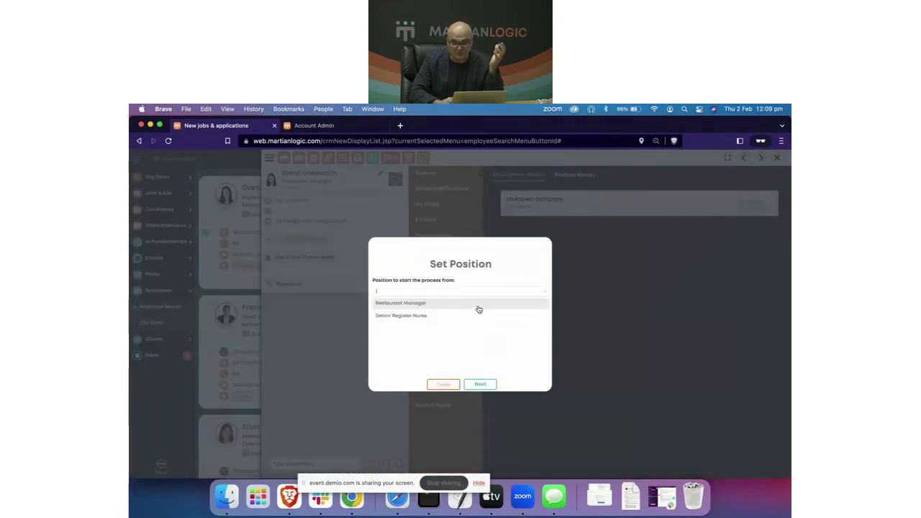
click(467, 365)
click(443, 384)
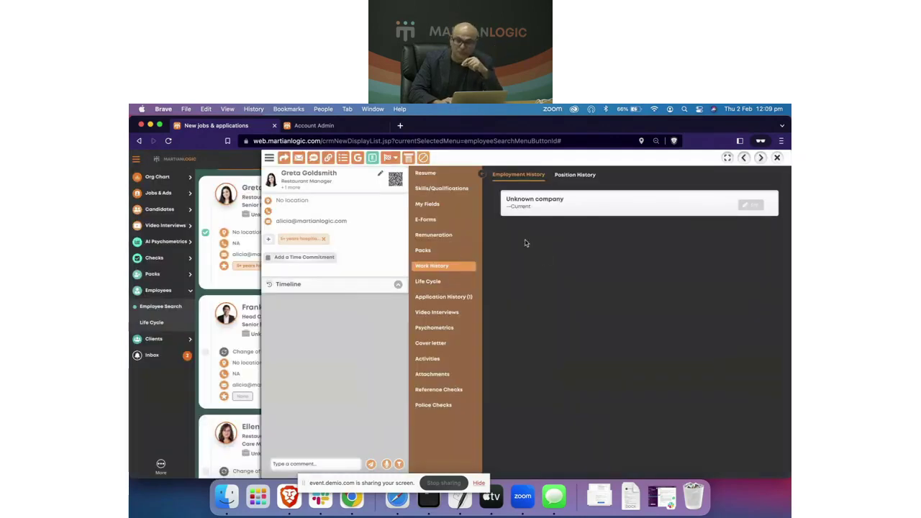
click(777, 158)
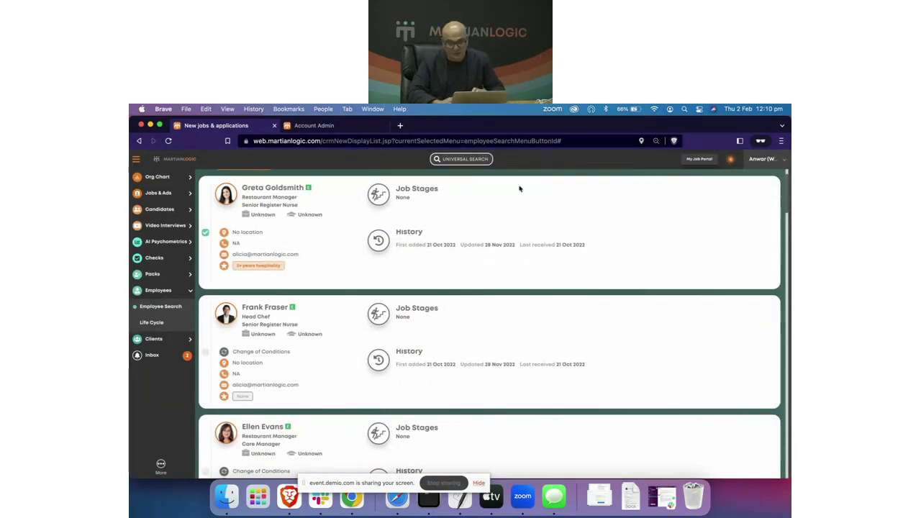
scroll(497, 224, up, 1)
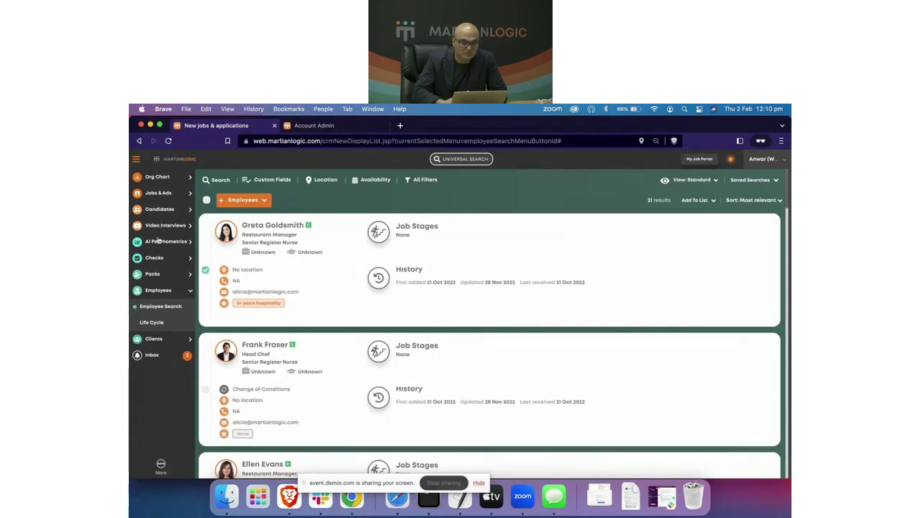
click(160, 307)
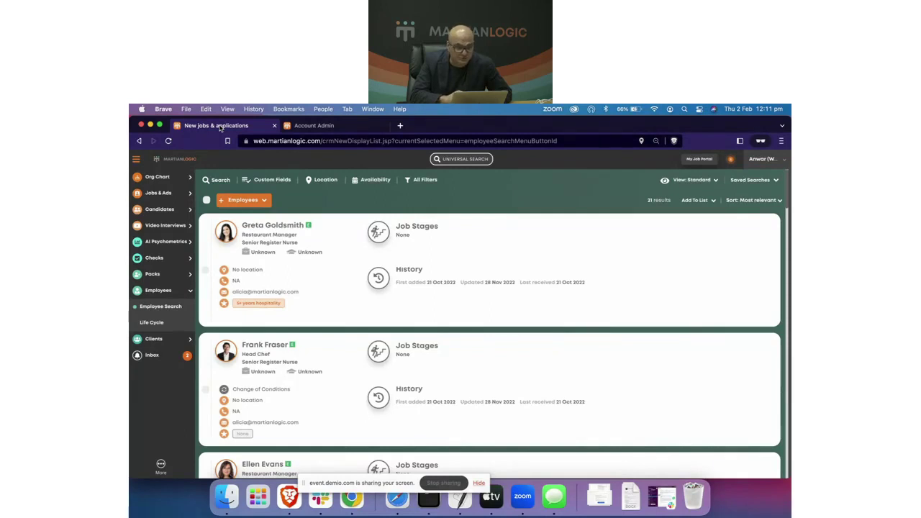
click(445, 483)
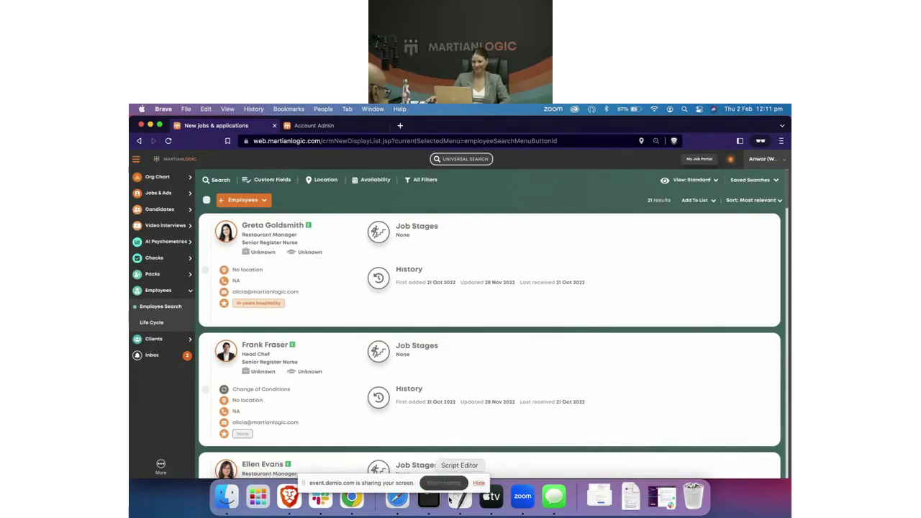